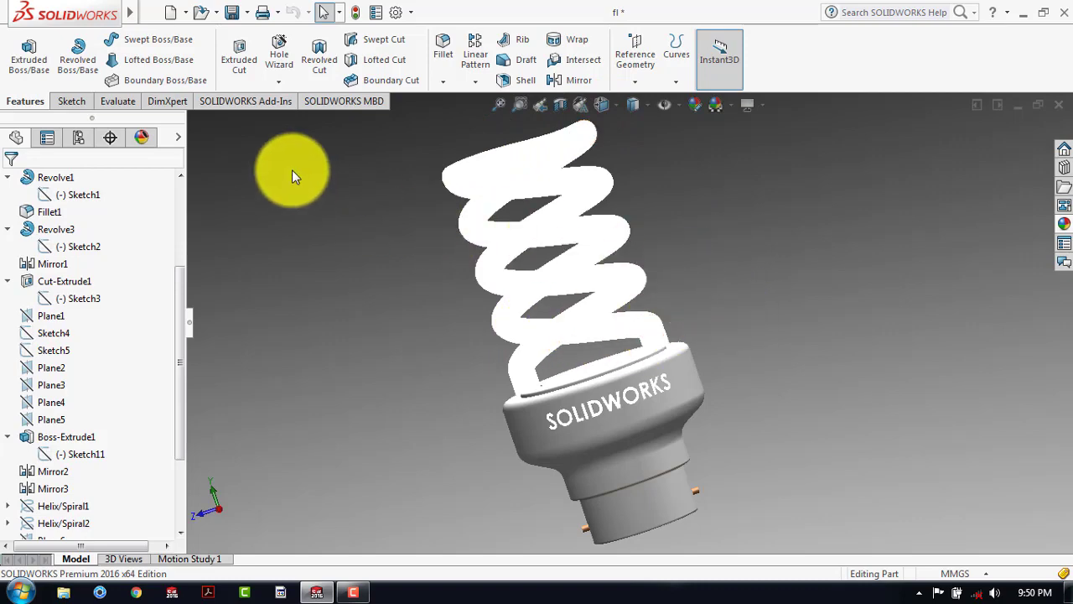
Step: Create a new part document and start a sketch on the Front Plane
left_click(148, 13)
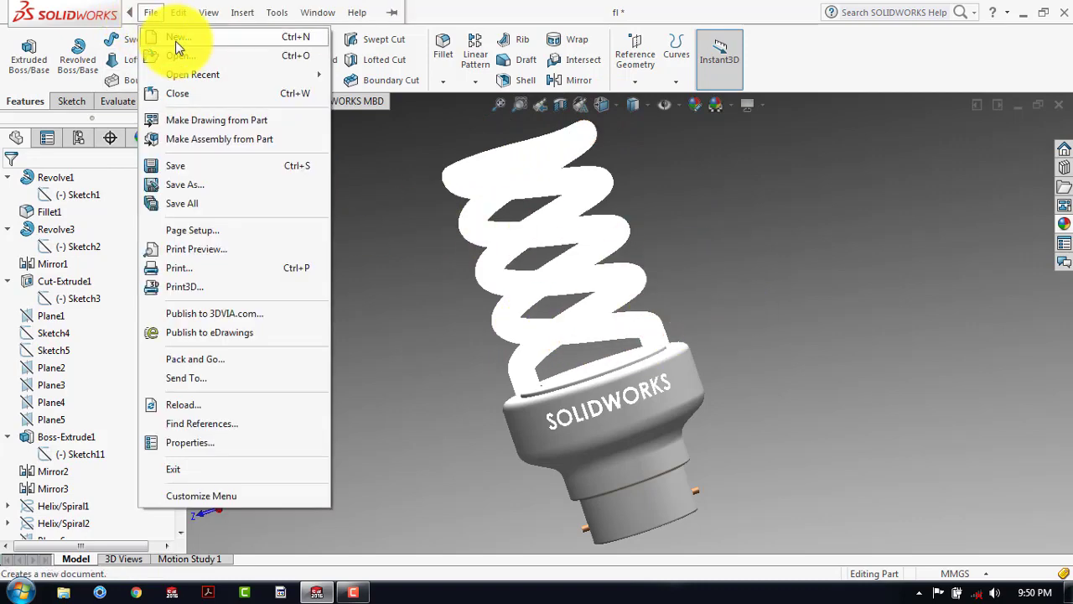
left_click(176, 37)
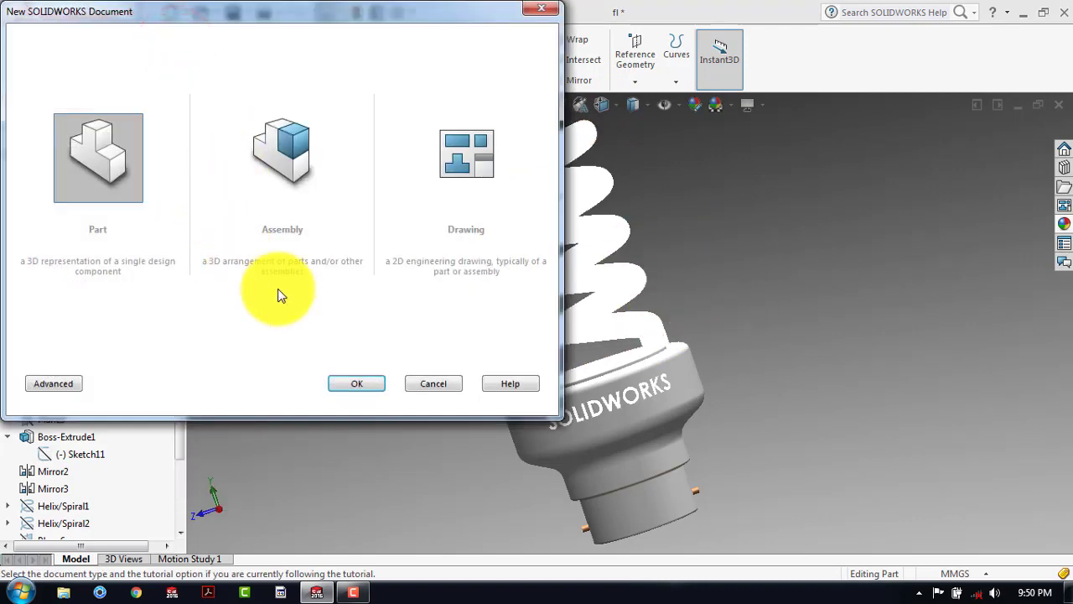
left_click(356, 383)
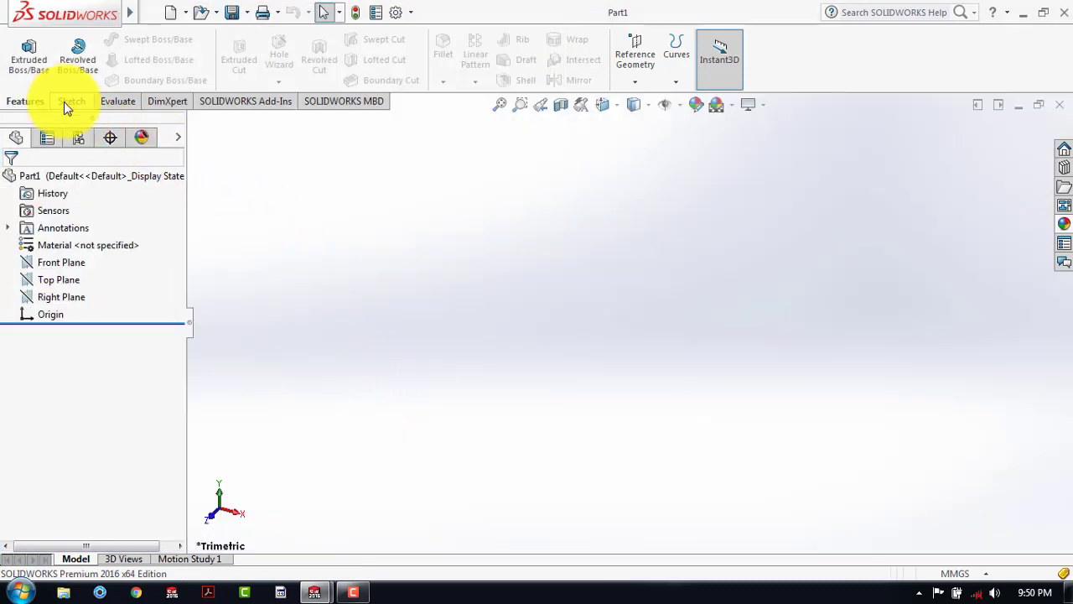
left_click(67, 101)
left_click(22, 49)
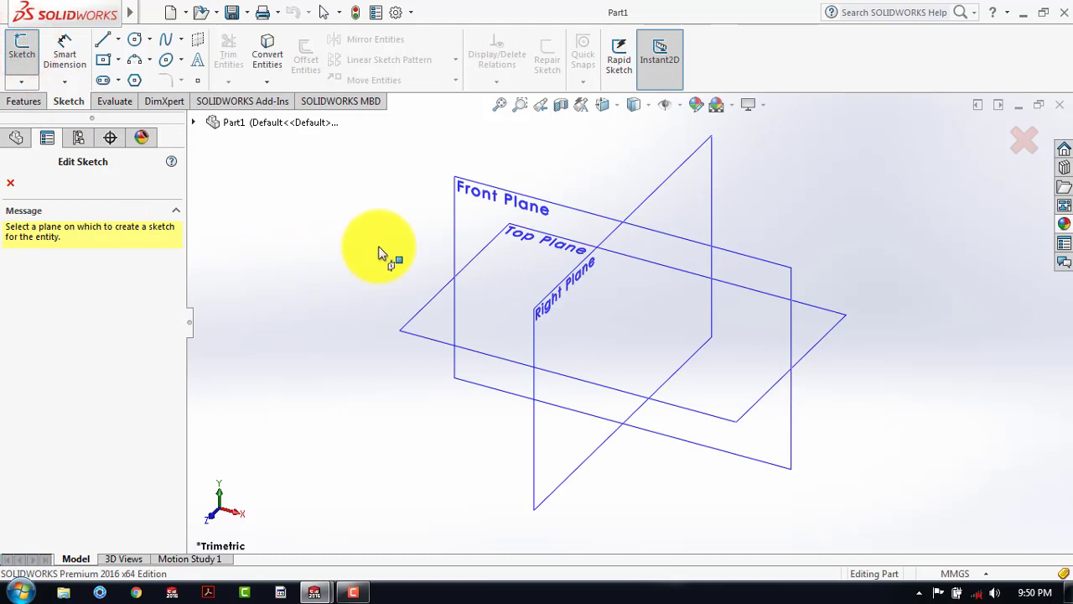
left_click(484, 181)
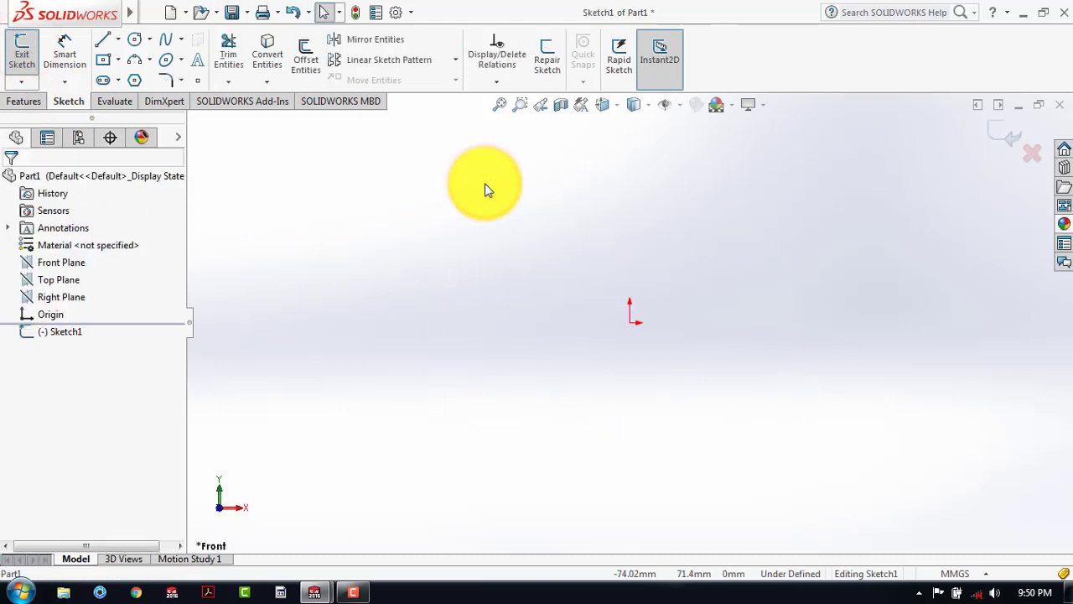
Step: Sketch a vertical centerline passing through the origin, with its midpoint on the origin
left_click(118, 40)
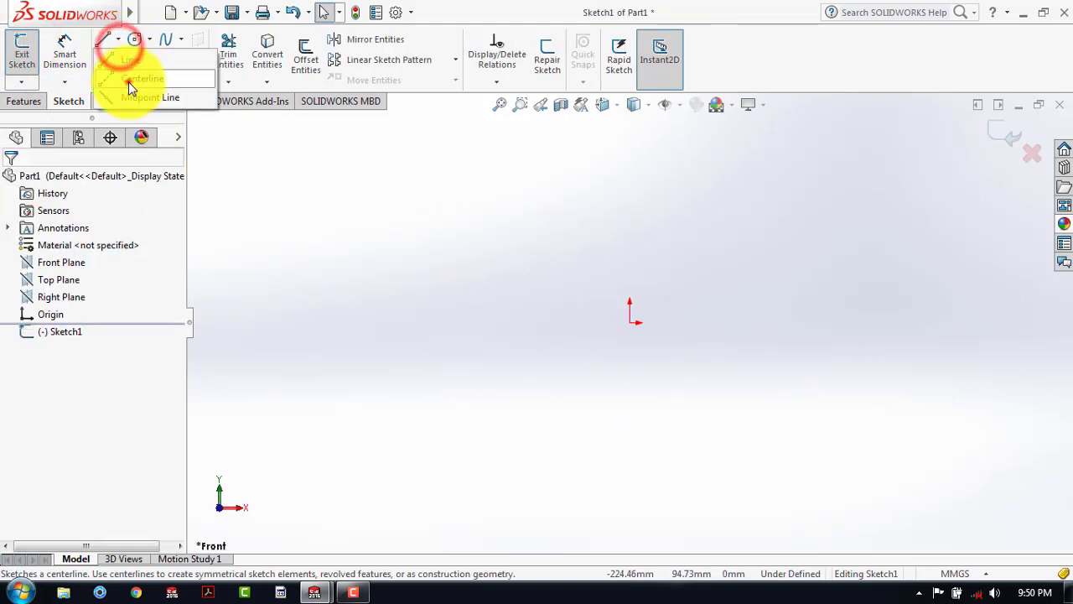
left_click(128, 81)
left_click(631, 222)
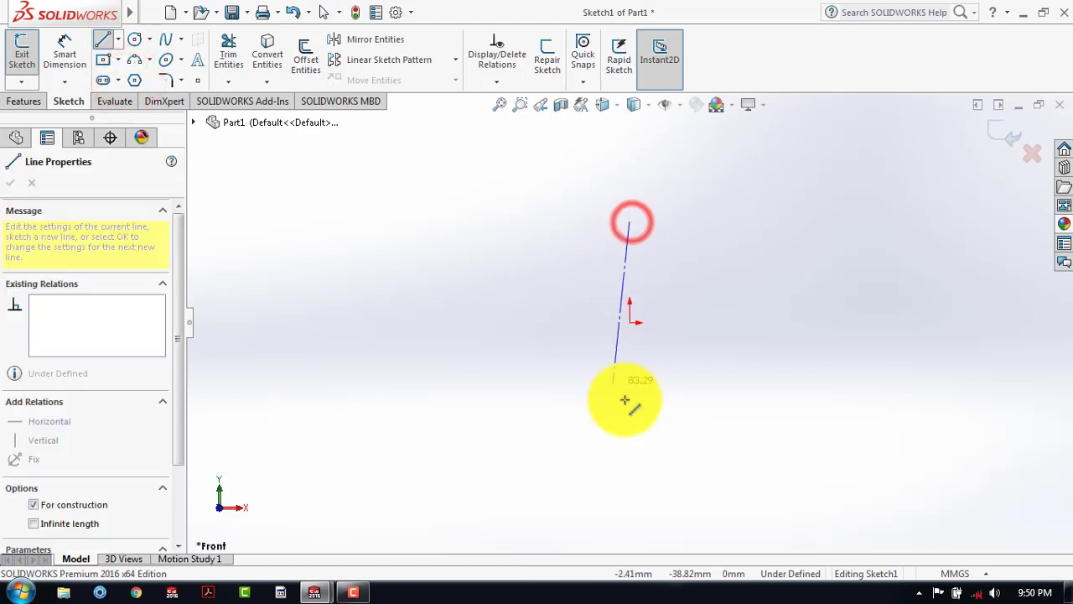
left_click(631, 424)
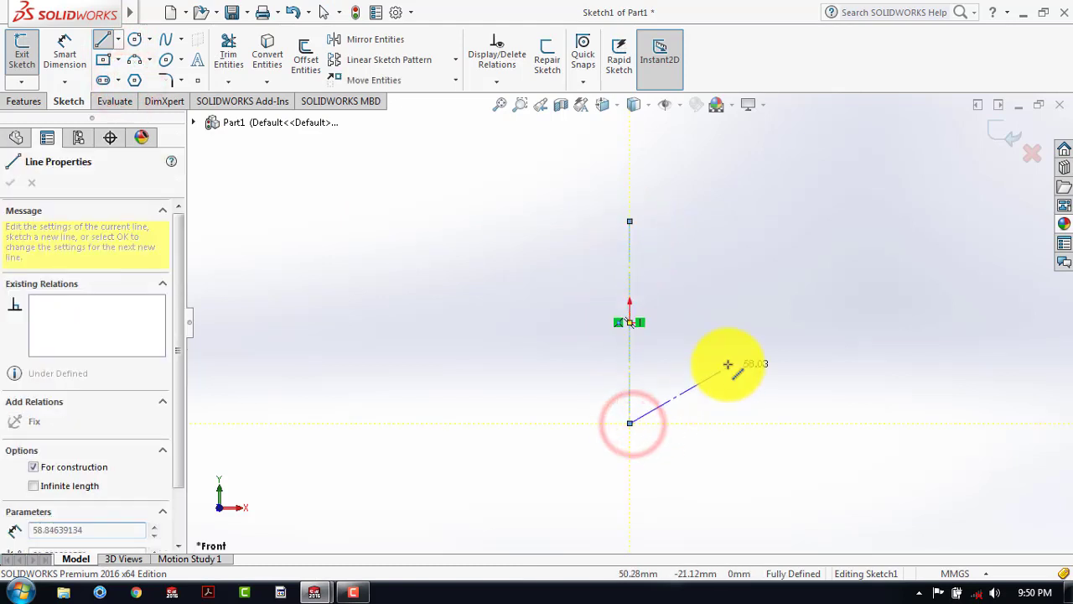
key("Escape")
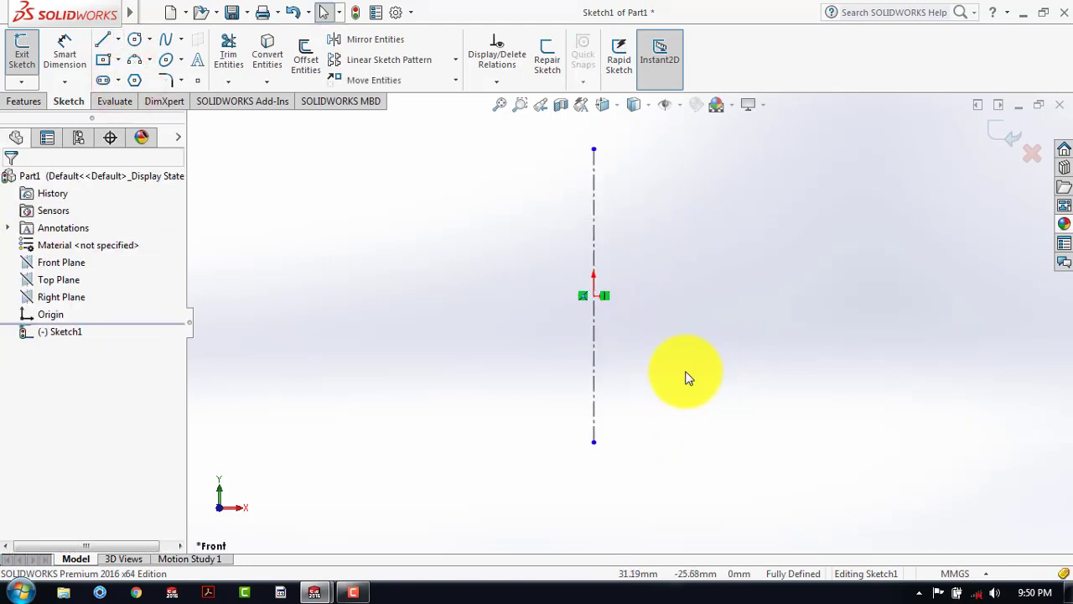
Step: Sketch the upper profile from the origin: about 25 mm horizontally outward, a small step down, another outward horizontal, then about 27 mm straight down
scroll(612, 383, "down", 1)
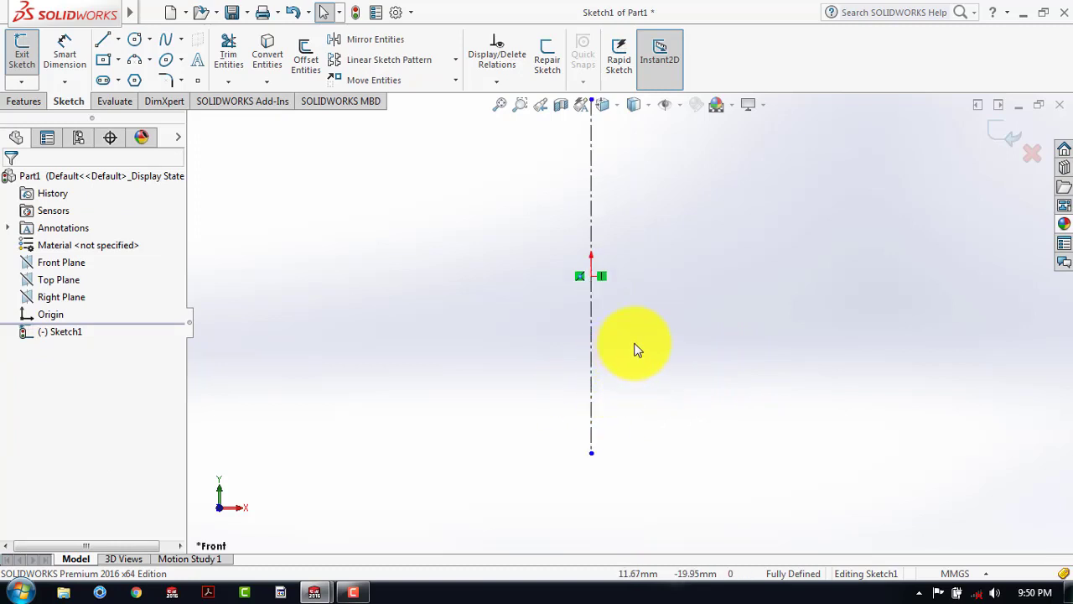
left_click(102, 39)
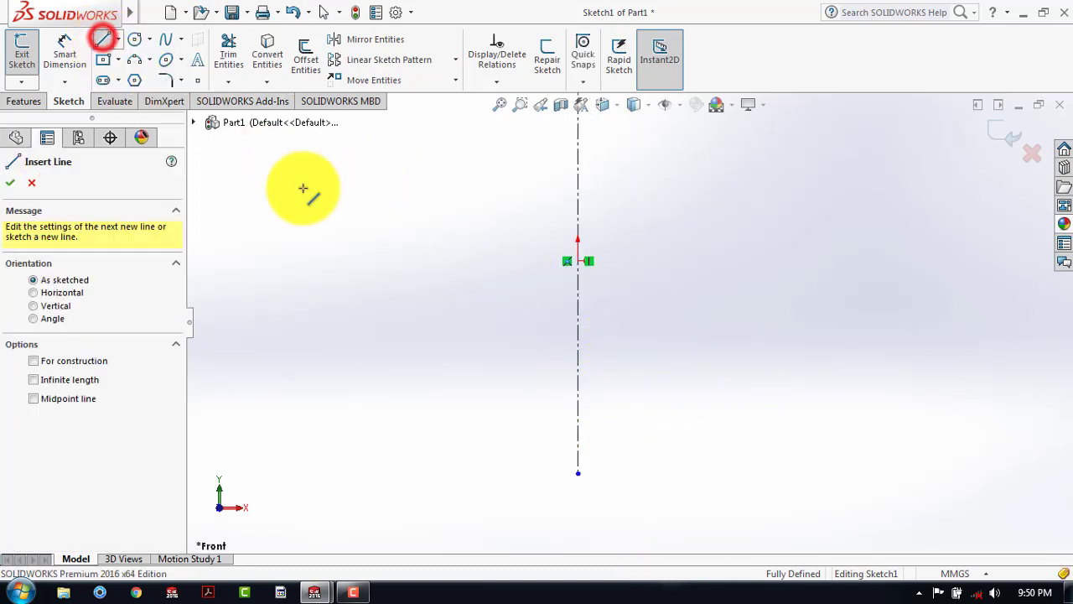
left_click(579, 259)
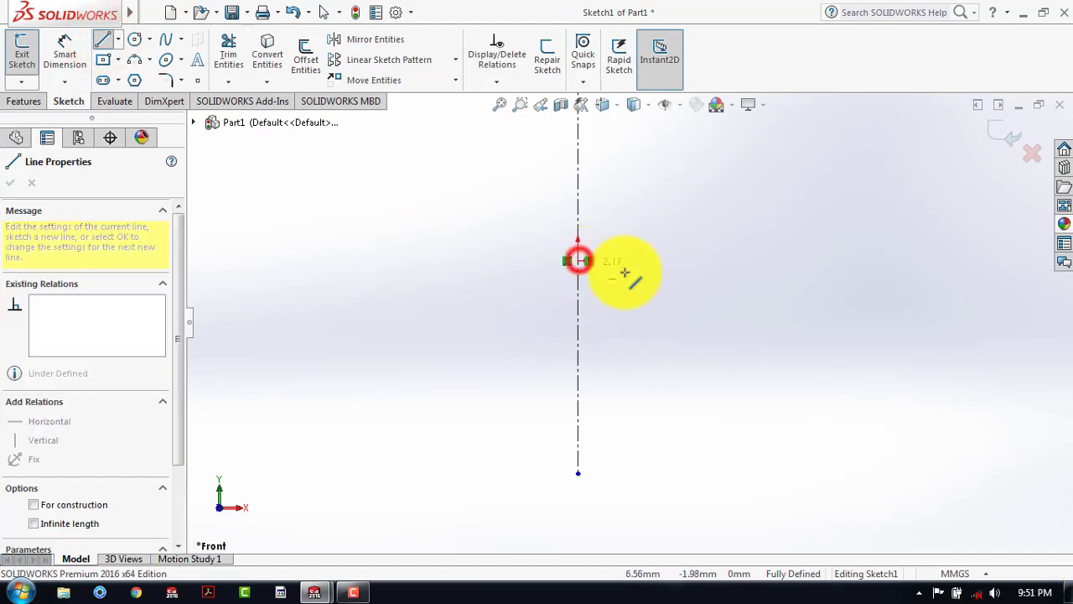
left_click(682, 259)
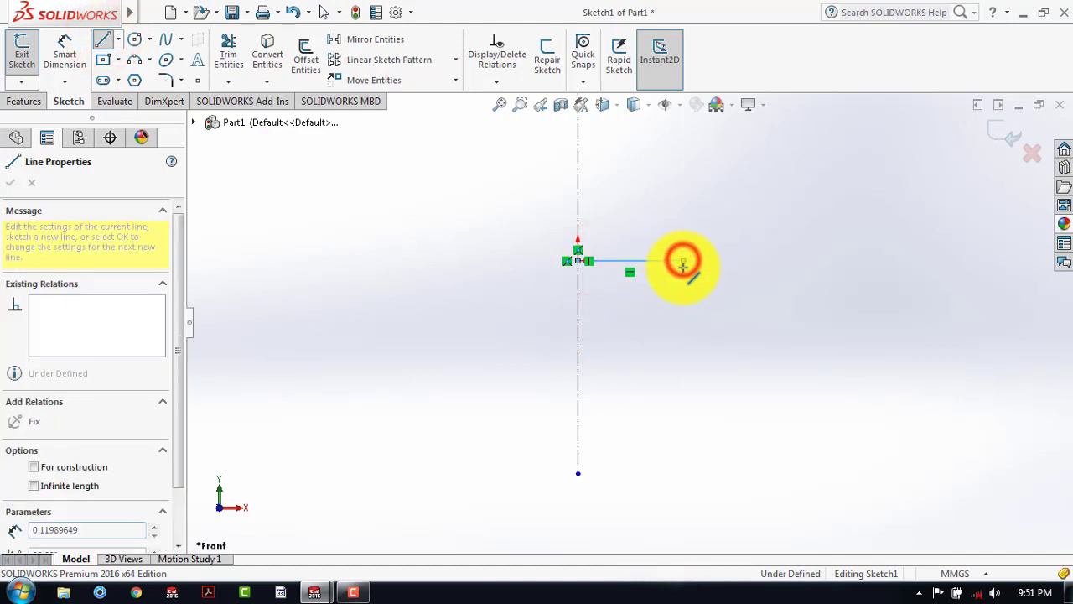
left_click(683, 274)
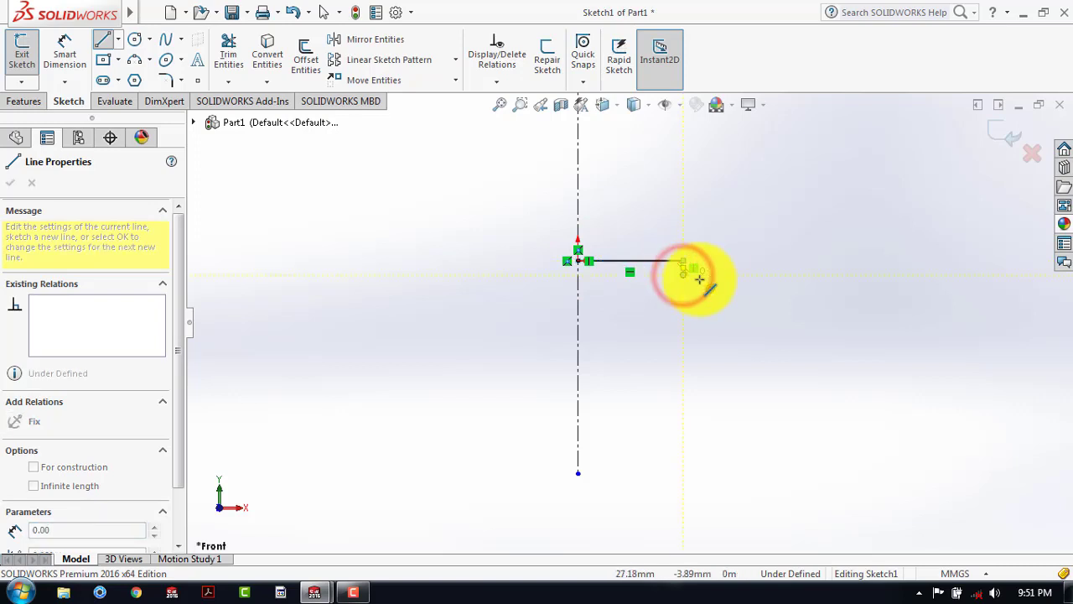
left_click(751, 273)
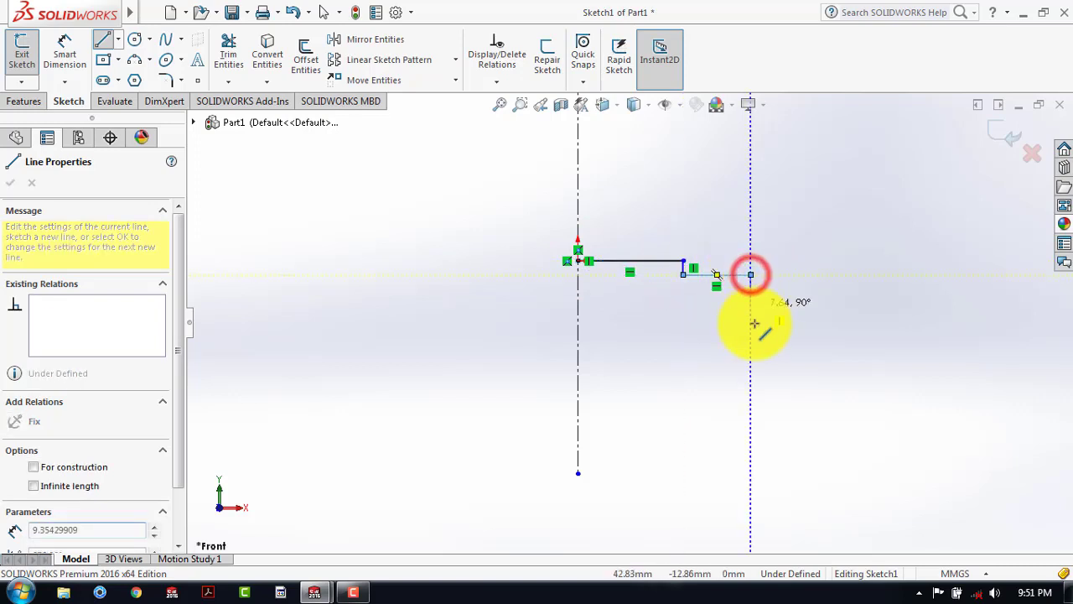
left_click(750, 385)
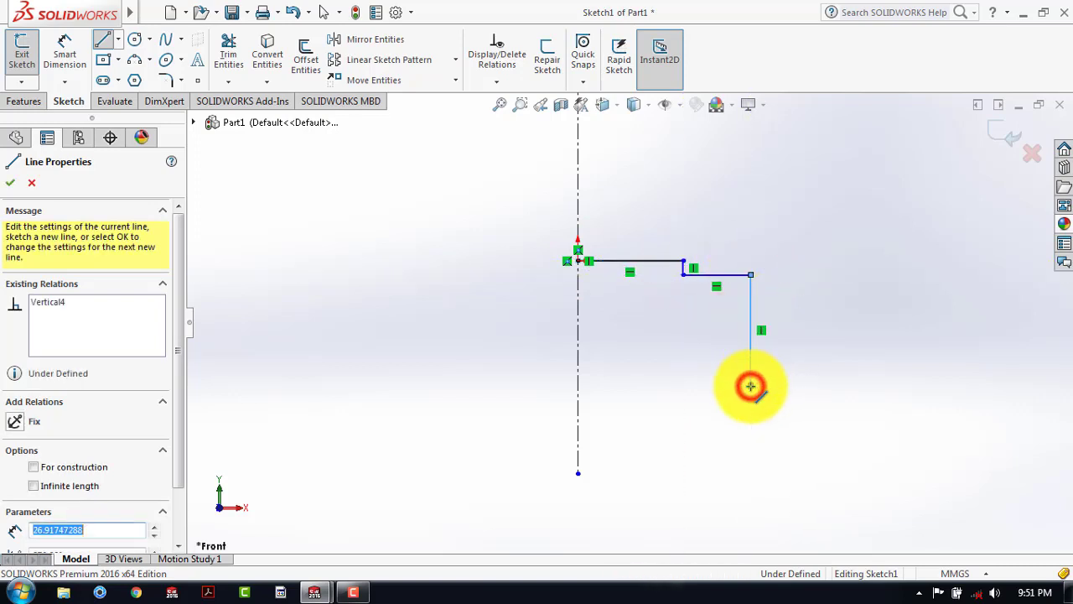
Step: Continue the profile with an inward diagonal, a short vertical, a small inward step, about 6 mm down and about 24 mm horizontally to the centerline
left_click(697, 431)
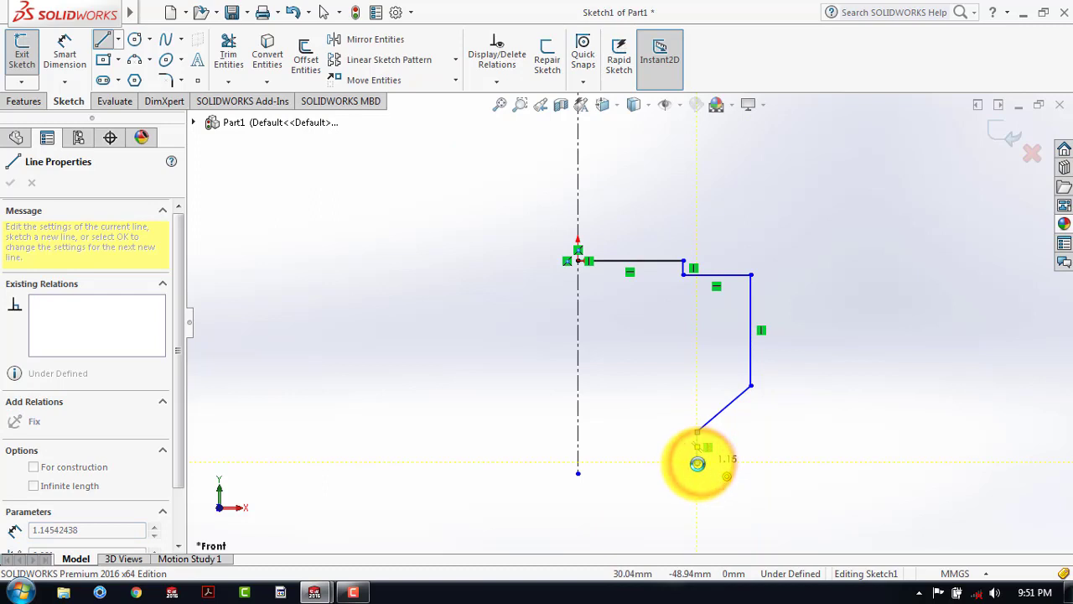
left_click(675, 463)
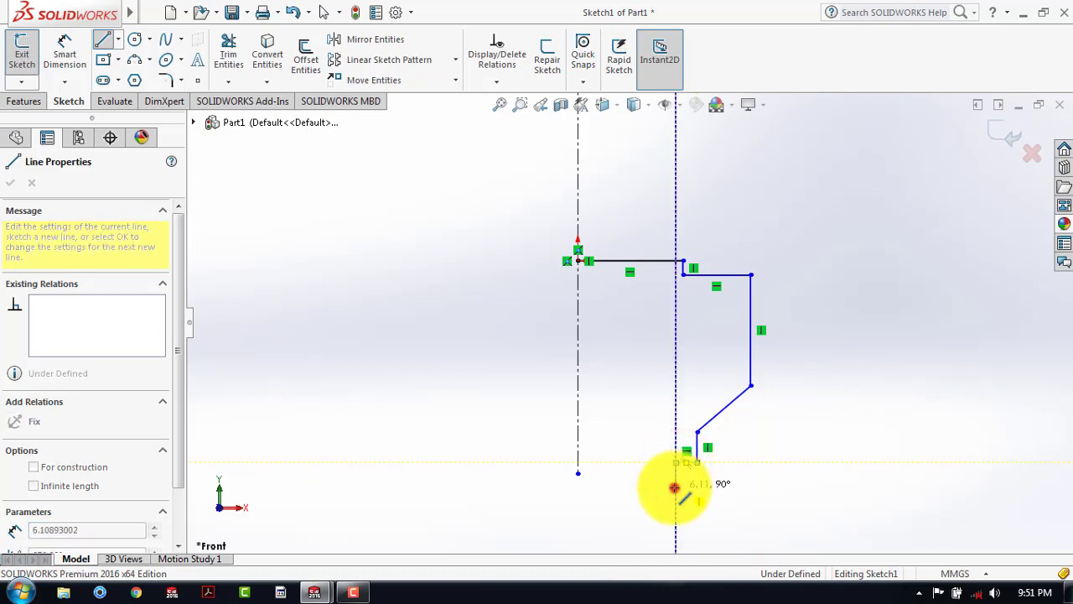
left_click(675, 487)
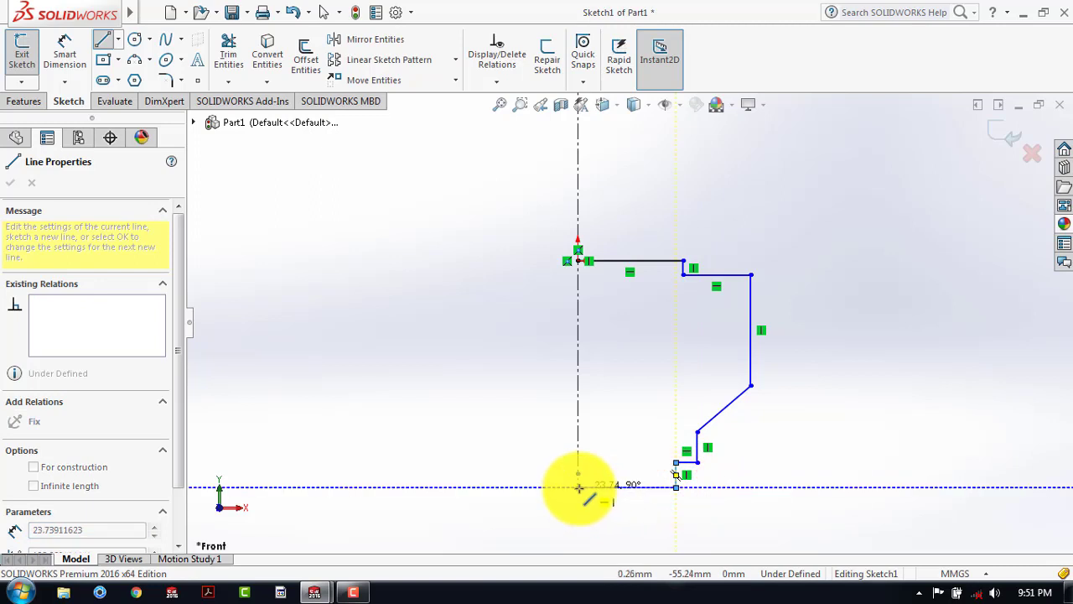
left_click(577, 487)
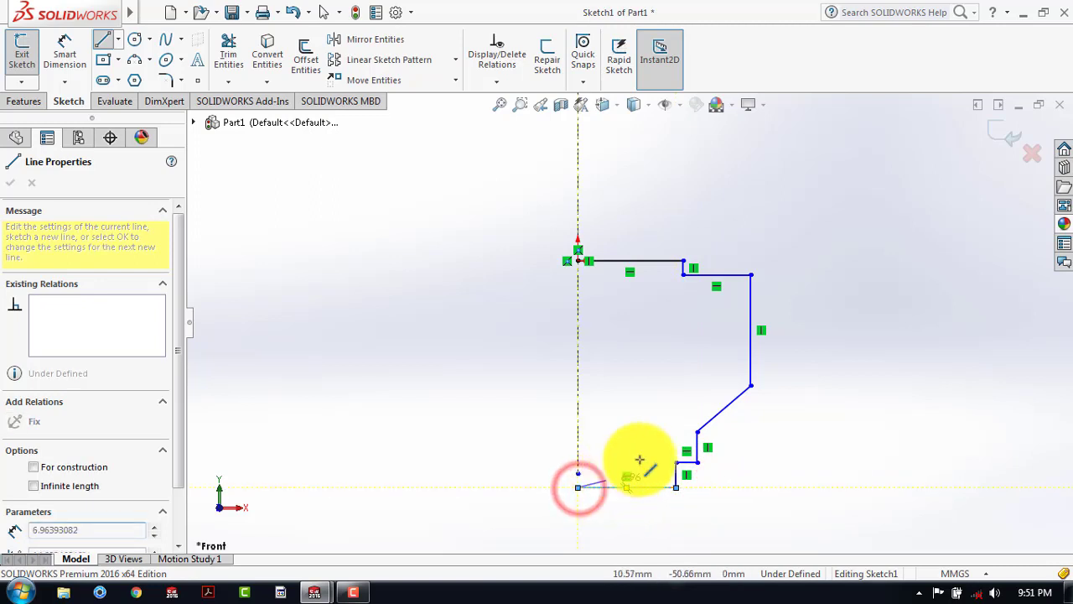
key("Escape")
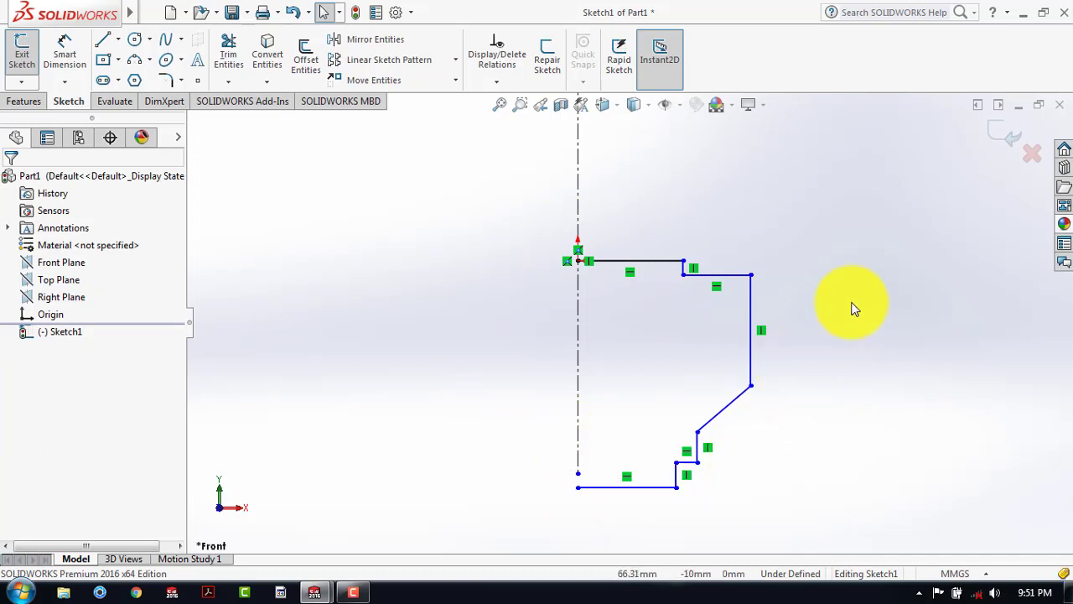
Step: Dimension the horizontal line starting at the origin to 19 mm
left_click(65, 53)
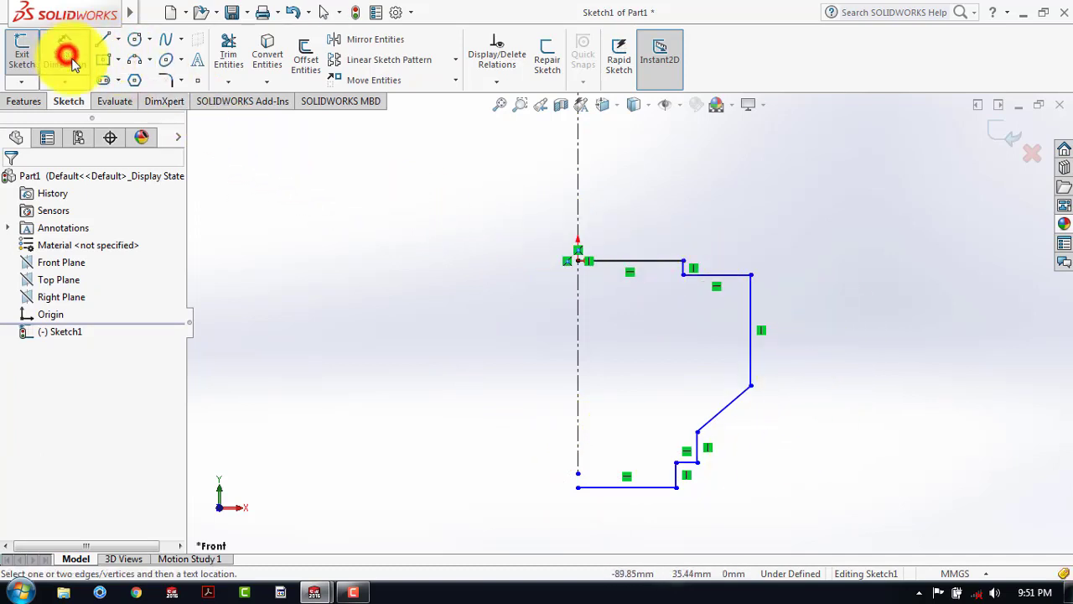
left_click(663, 262)
left_click(653, 218)
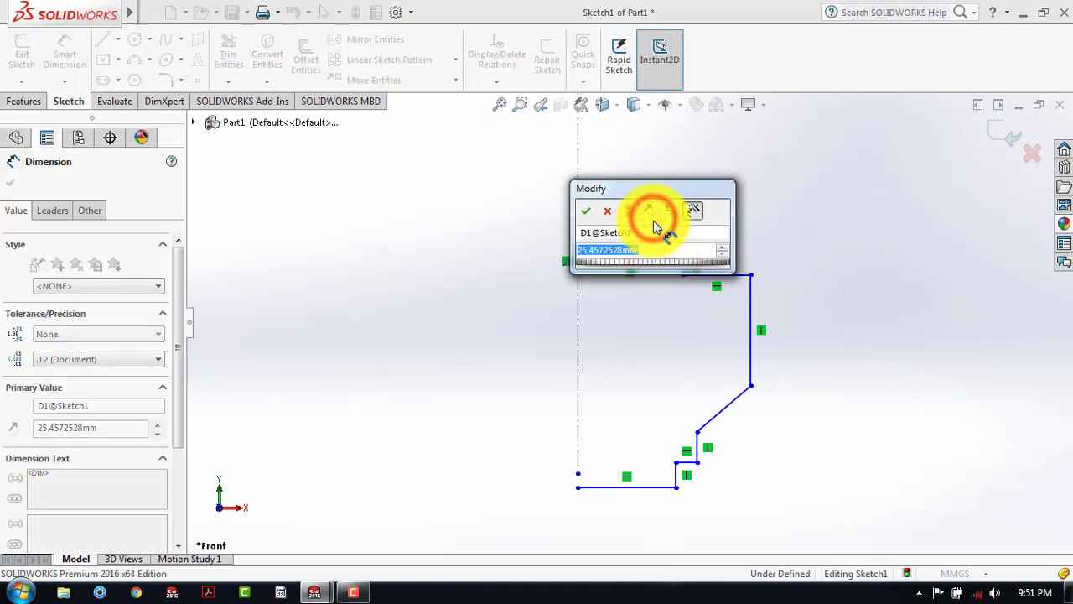
type("19")
key("Return")
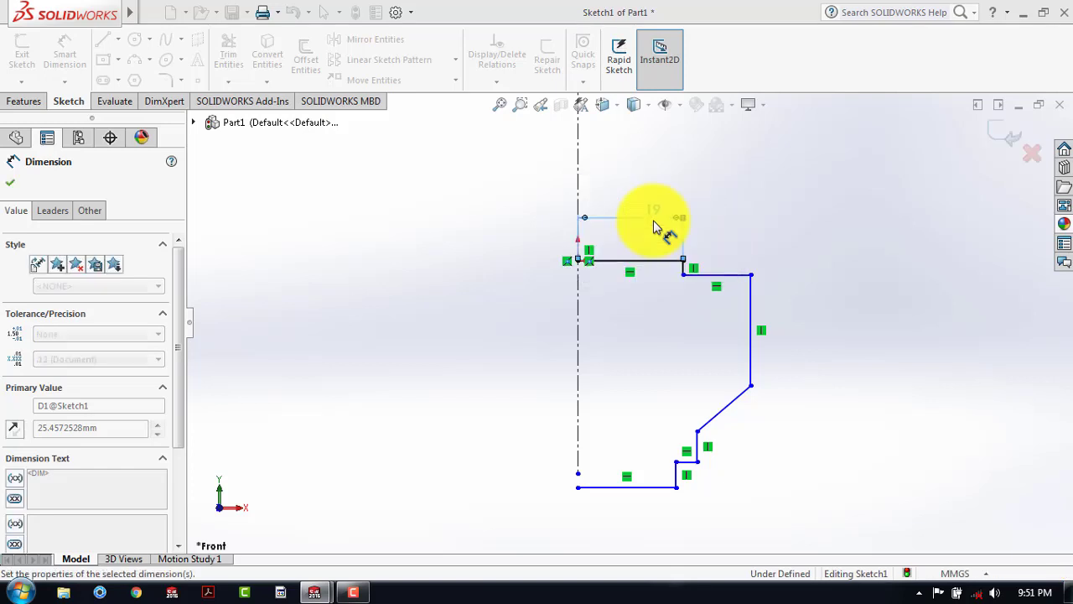
left_click(841, 223)
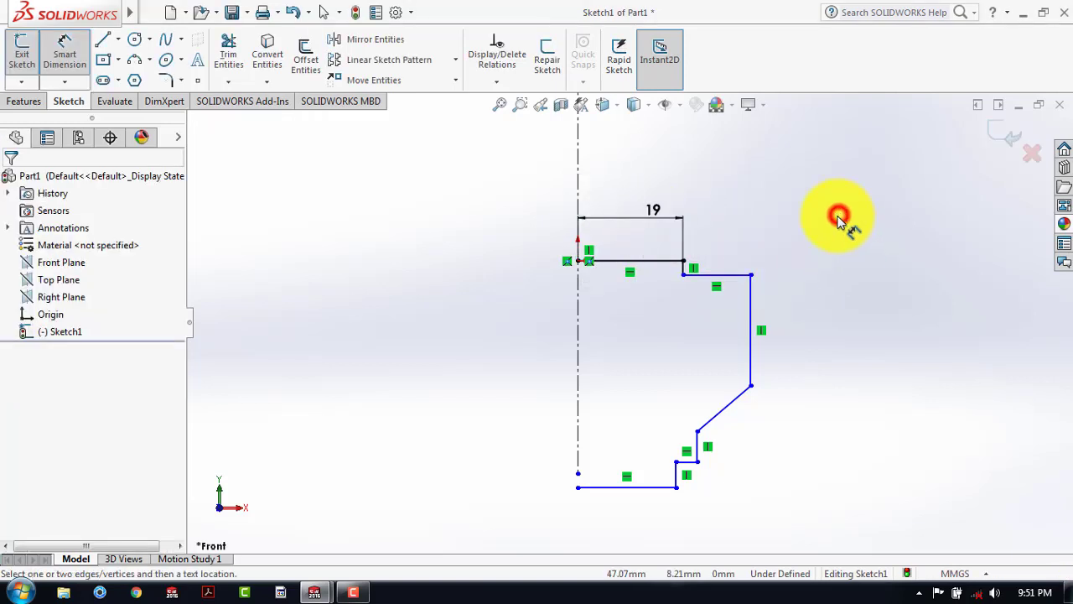
Step: Dimension the second, outer horizontal line at the top of the profile to 5 mm
left_click(735, 275)
left_click(719, 233)
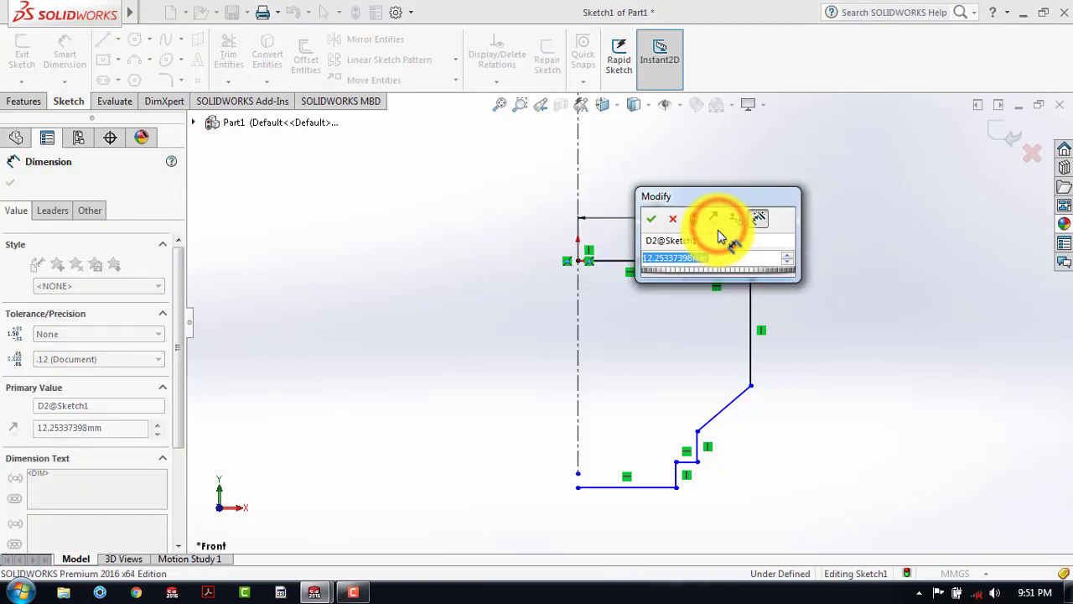
type("5")
key("Return")
left_click(785, 230)
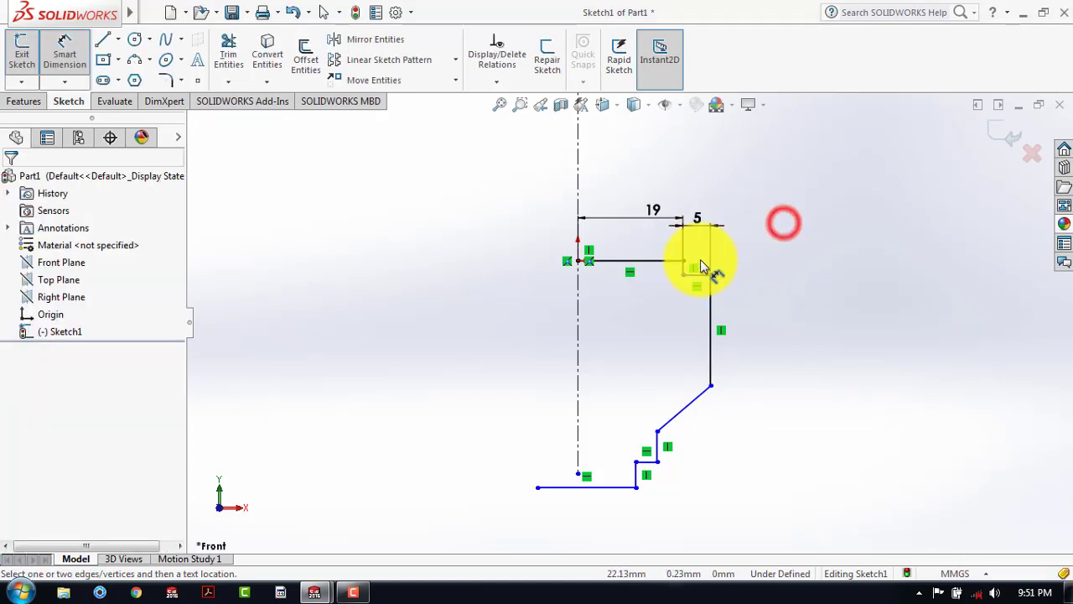
Step: Dimension the short vertical step between the two upper horizontal lines to 1 mm
scroll(682, 265, "down", 3)
scroll(669, 290, "down", 2)
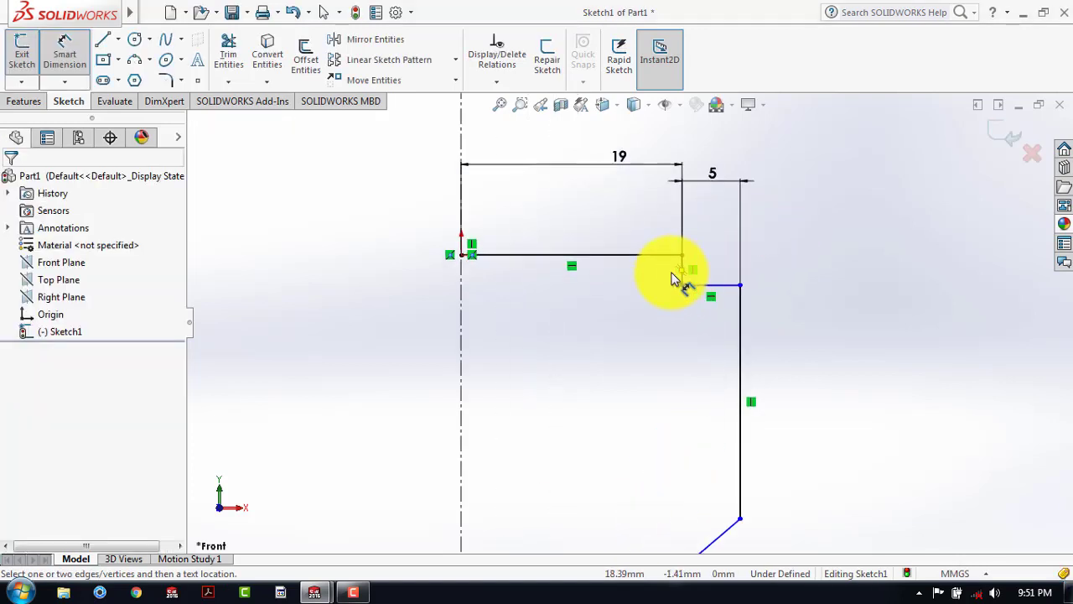
left_click(682, 262)
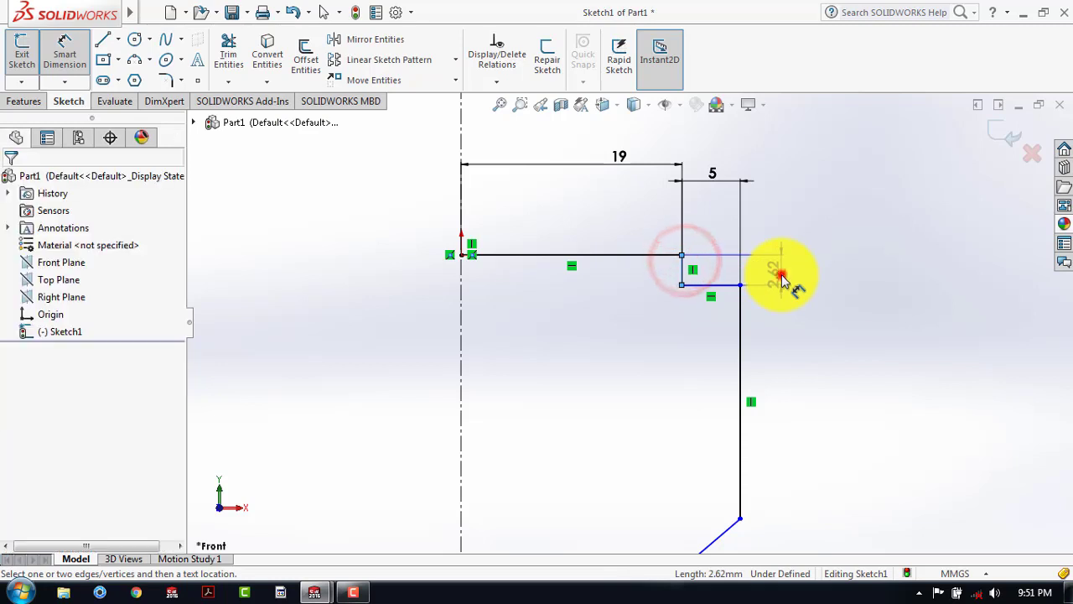
left_click(779, 282)
key("Return")
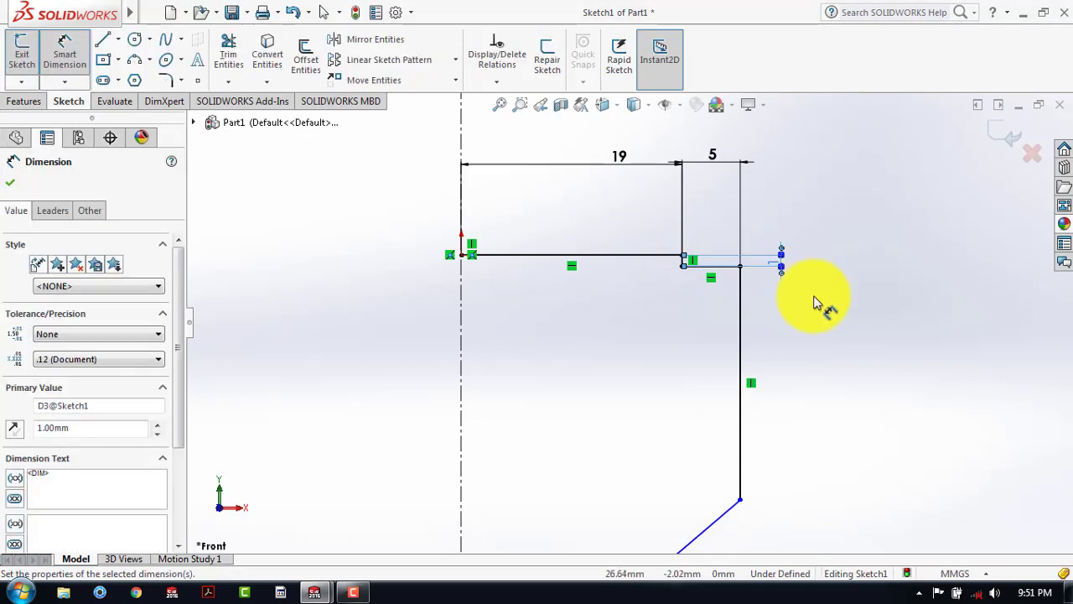
left_click(871, 342)
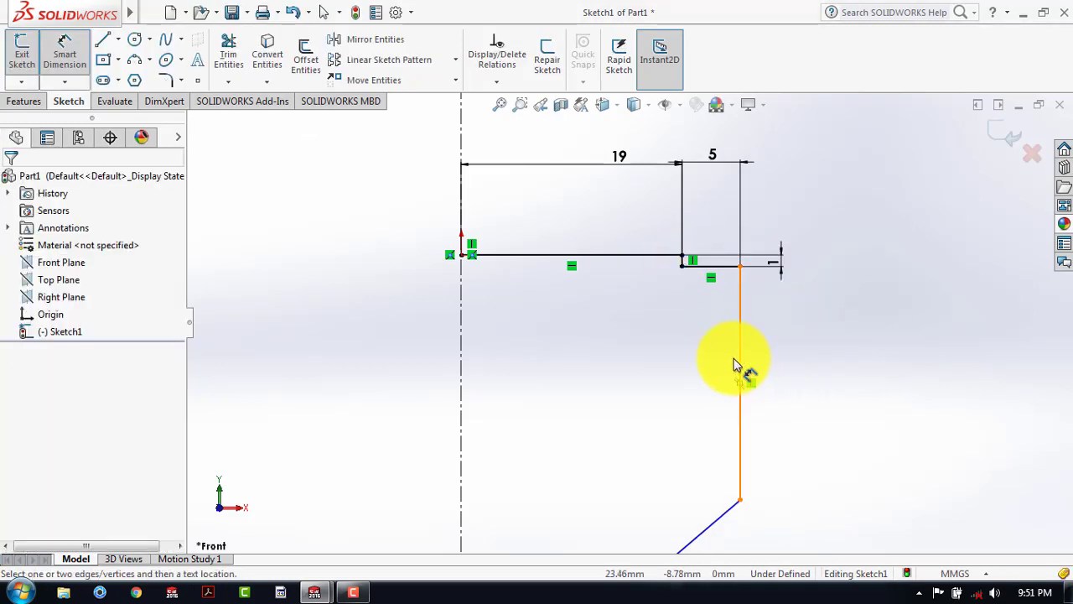
Step: Dimension the long outer vertical line of the profile to 15 mm
left_click(743, 338)
left_click(875, 336)
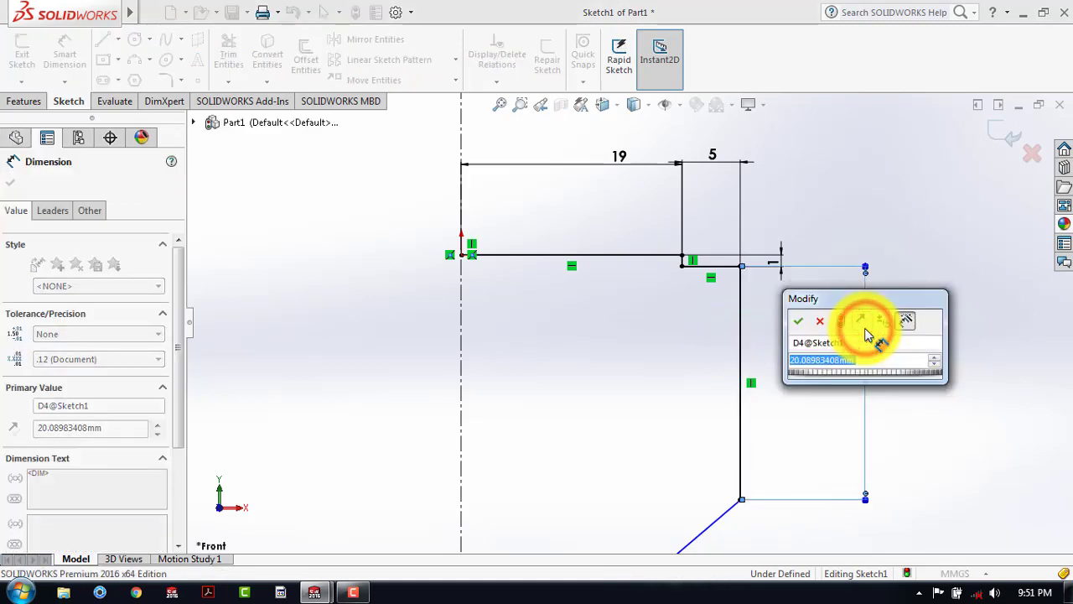
type("15")
key("Return")
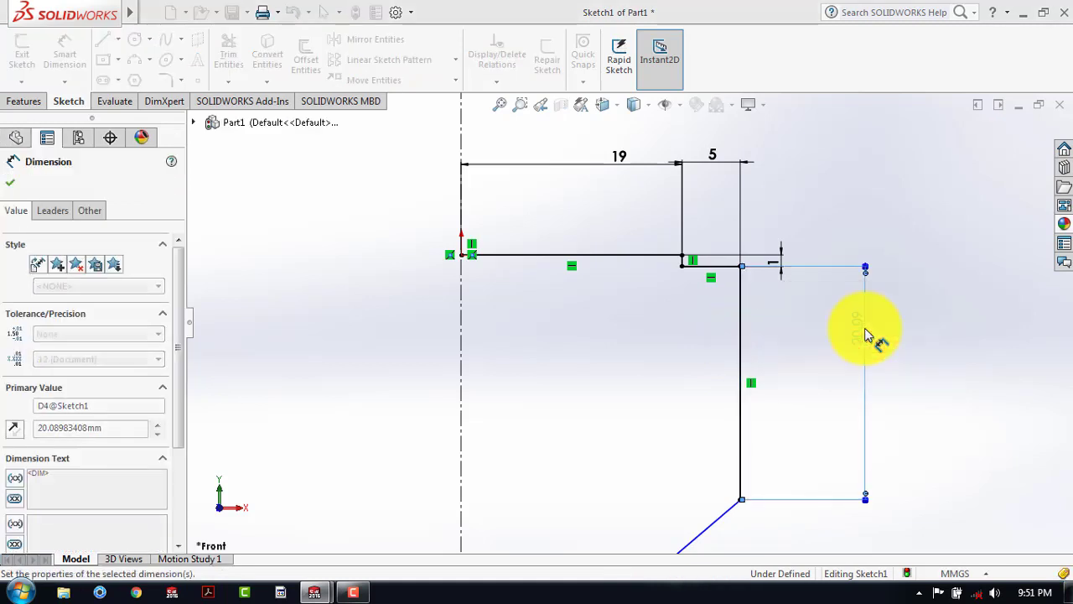
left_click(962, 327)
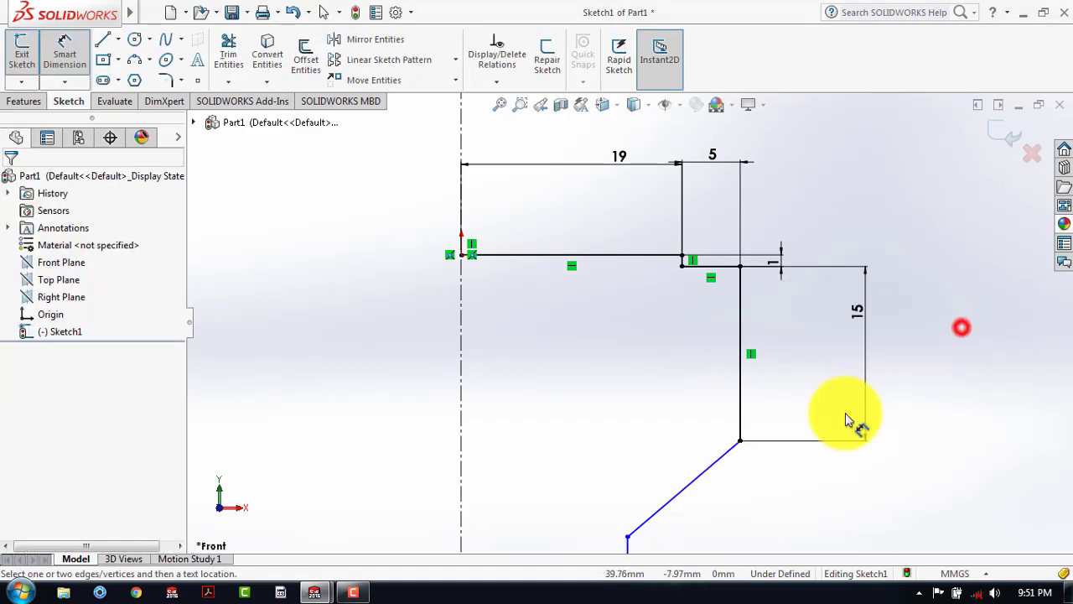
Step: Dimension the vertical height of the sloped line below the 15 mm side to 5 mm
left_click(696, 477)
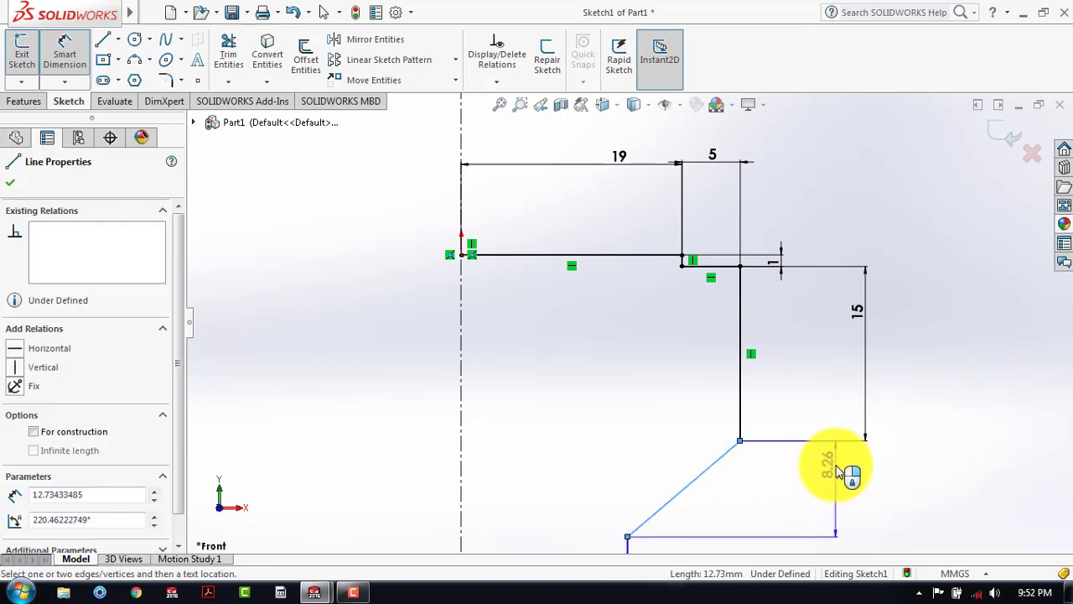
left_click(836, 472)
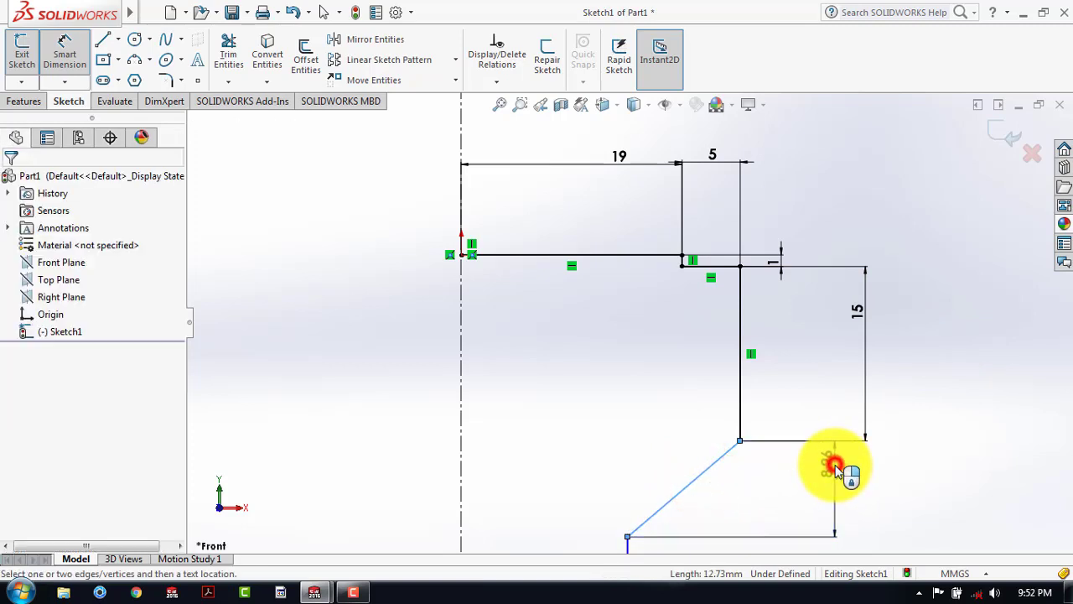
key("Return")
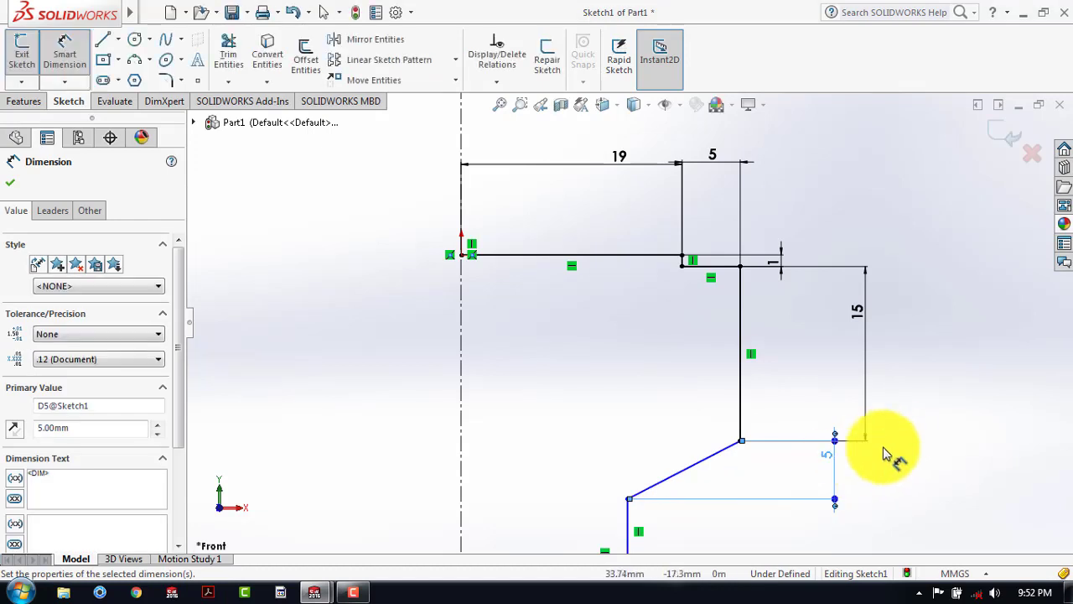
left_click(889, 434)
Step: Dimension the short vertical line directly below the sloped line to 8 mm
key("z")
scroll(637, 472, "down", 1)
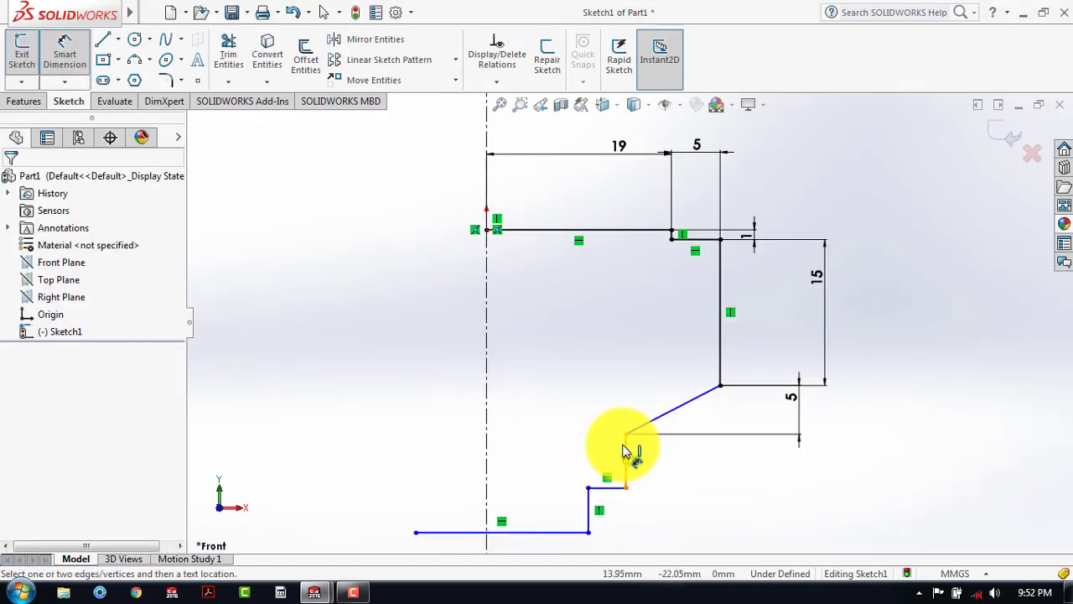
left_click(623, 451)
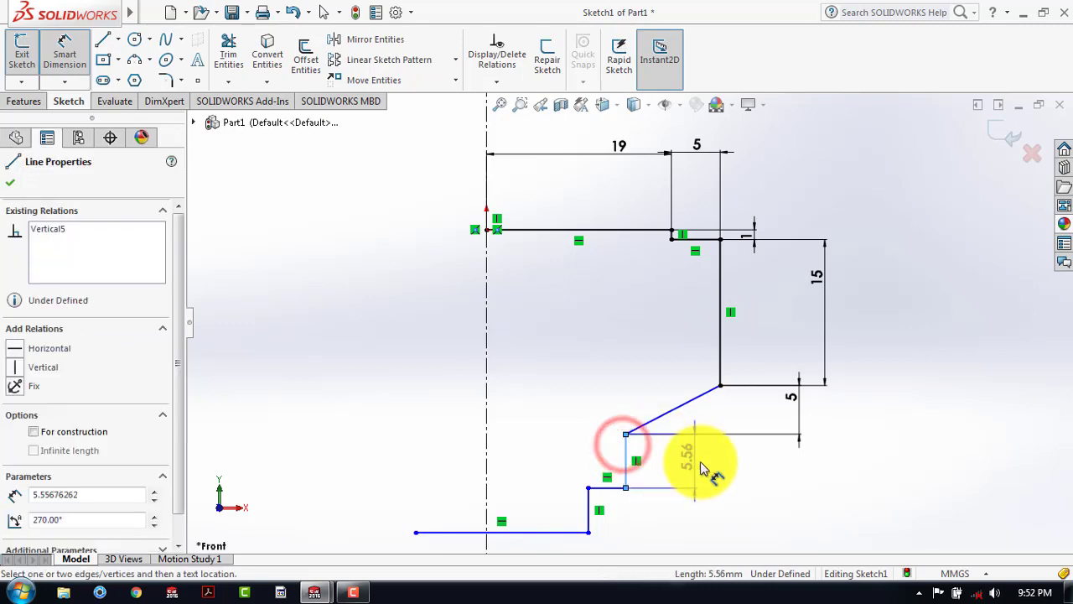
left_click(707, 463)
type("8")
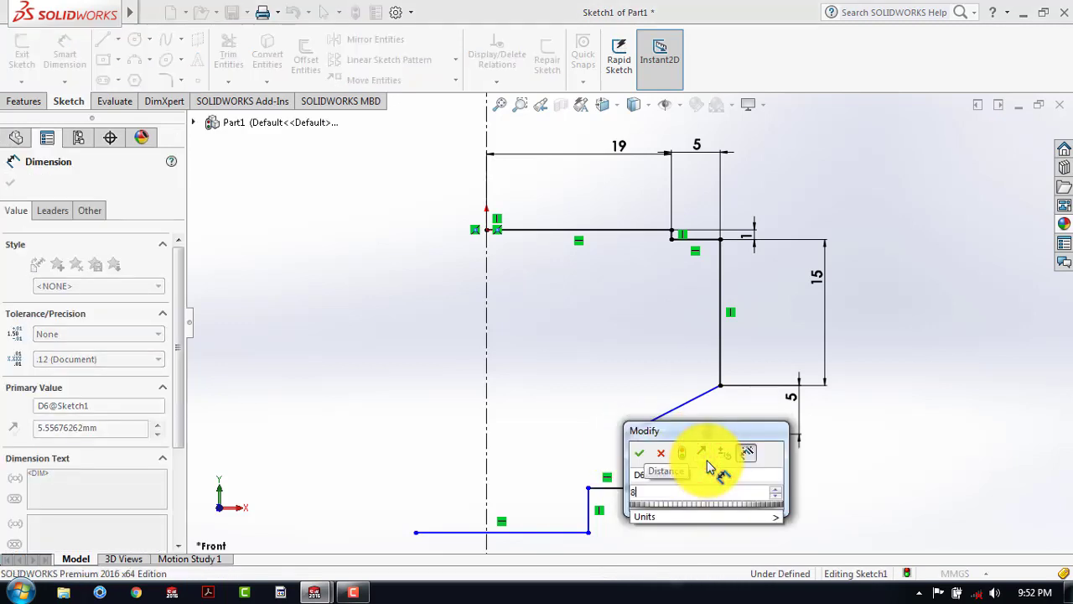
key("Return")
left_click(912, 431)
Step: Dimension the lowest vertical line, rising from the bottom horizontal line, to 12 mm
scroll(610, 439, "up", 2)
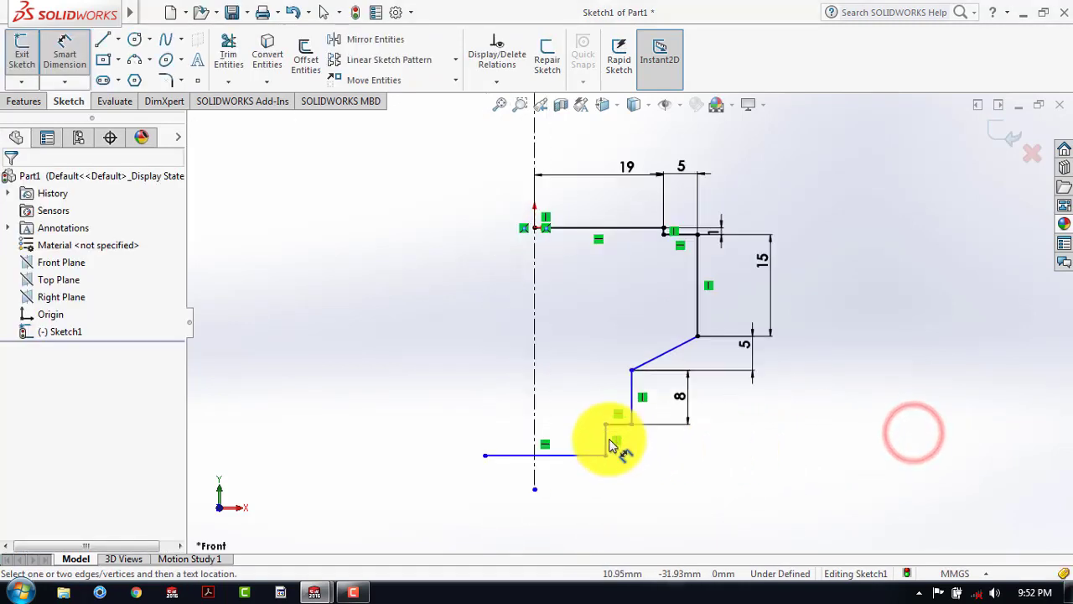
scroll(612, 419, "down", 3)
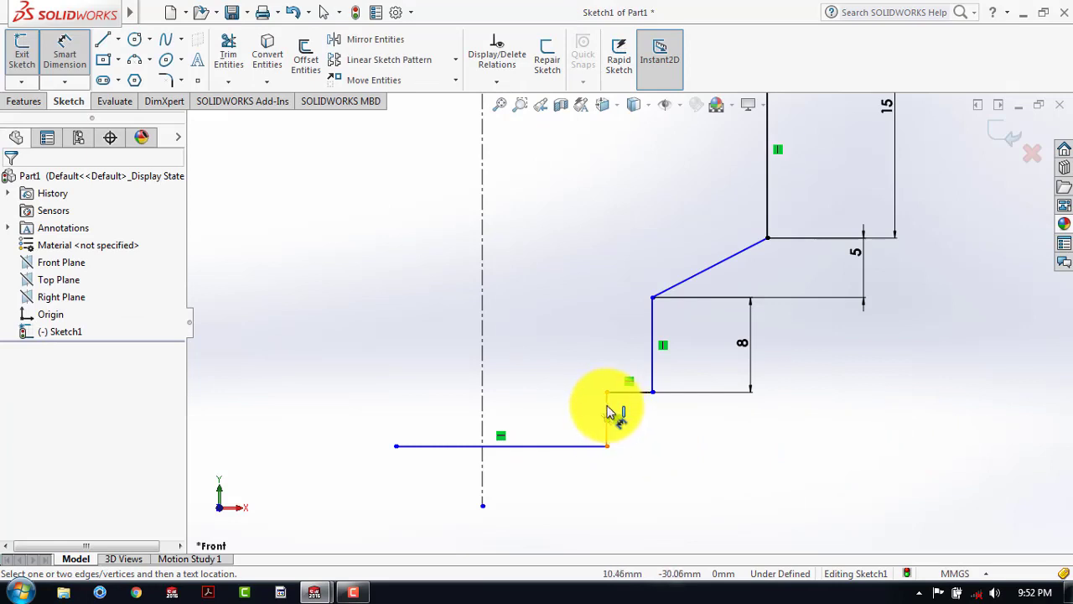
left_click(608, 410)
left_click(706, 428)
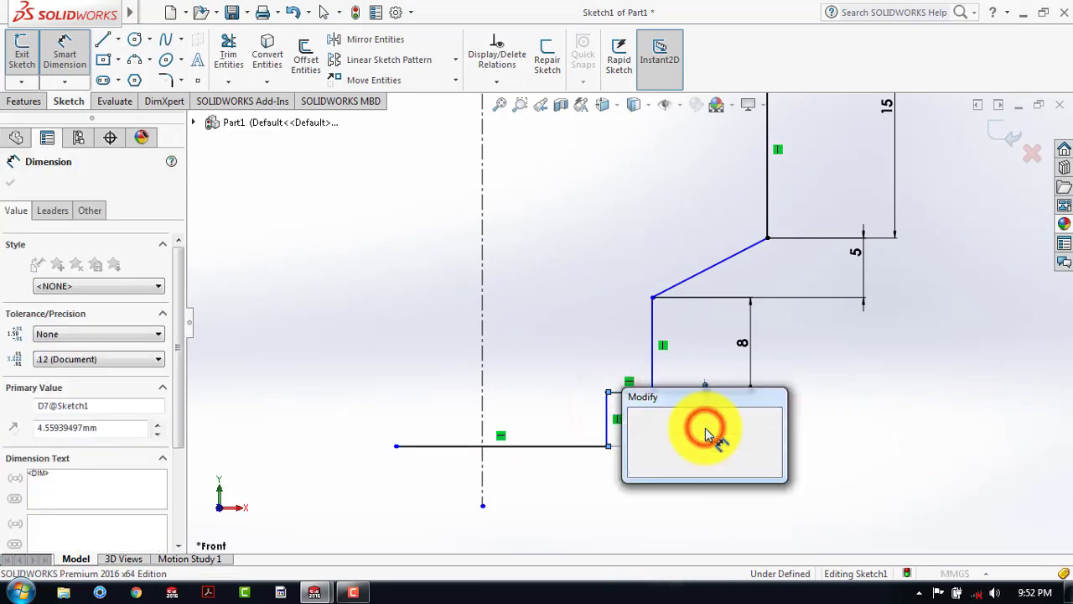
type("12")
key("Return")
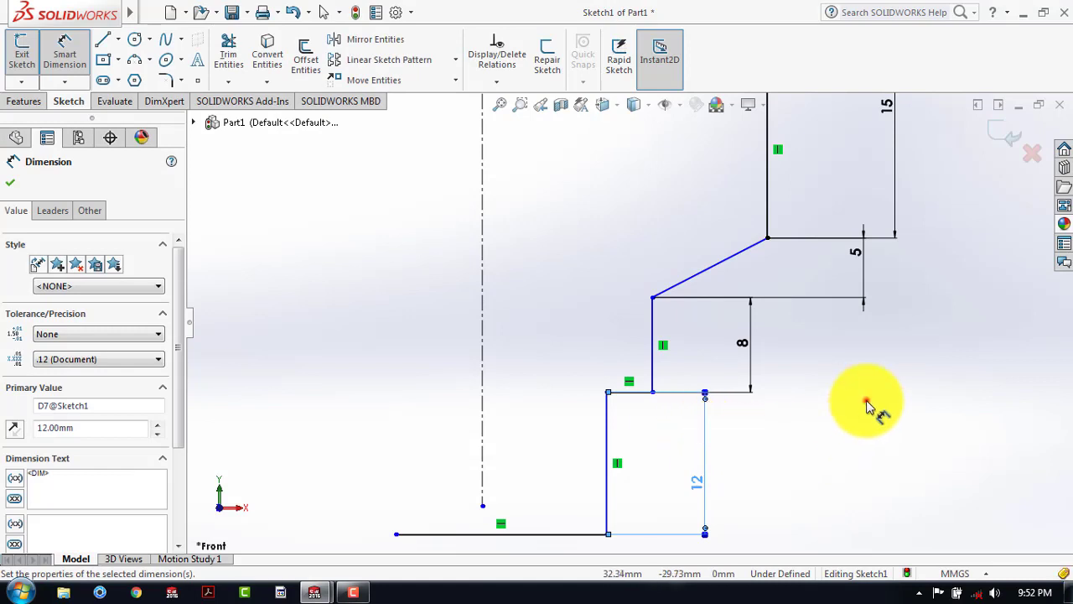
left_click(866, 401)
Step: Dimension the angle between the 15 mm vertical line and the sloped line to 120°
scroll(818, 373, "up", 3)
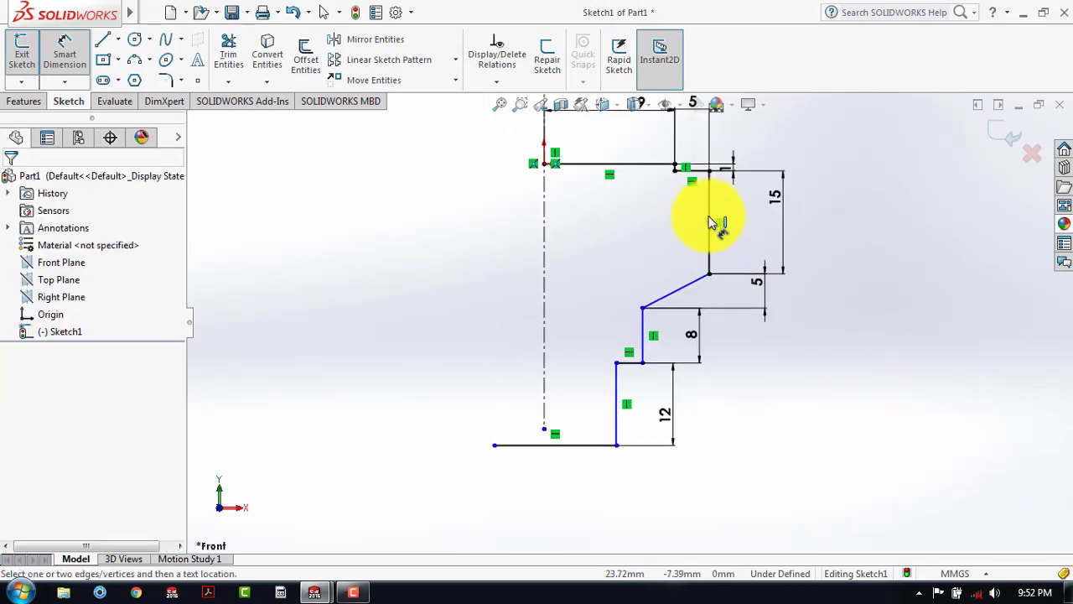
left_click(709, 242)
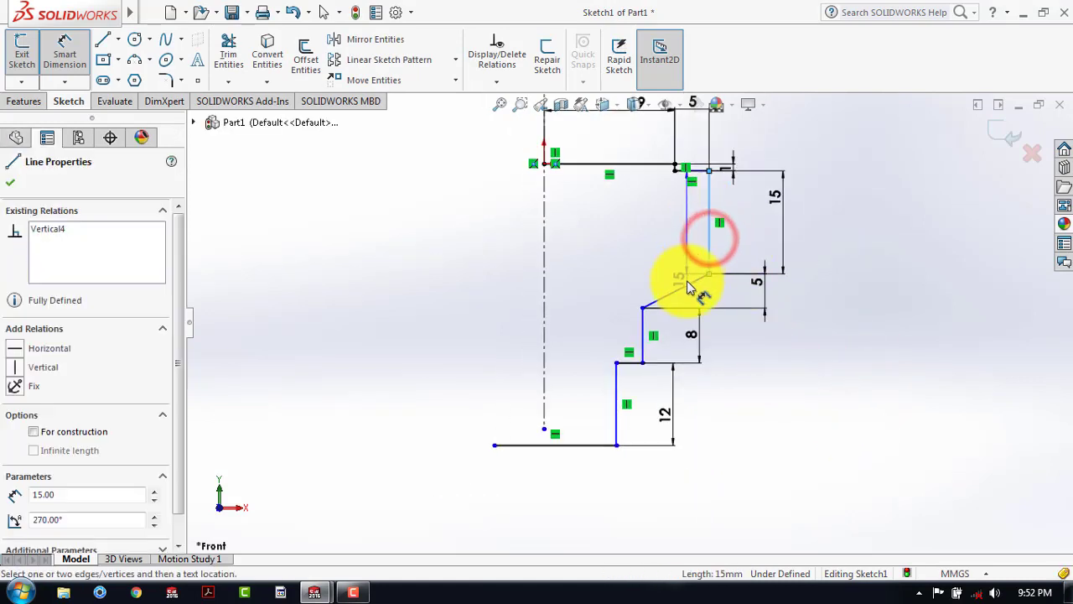
left_click(678, 264)
left_click(678, 264)
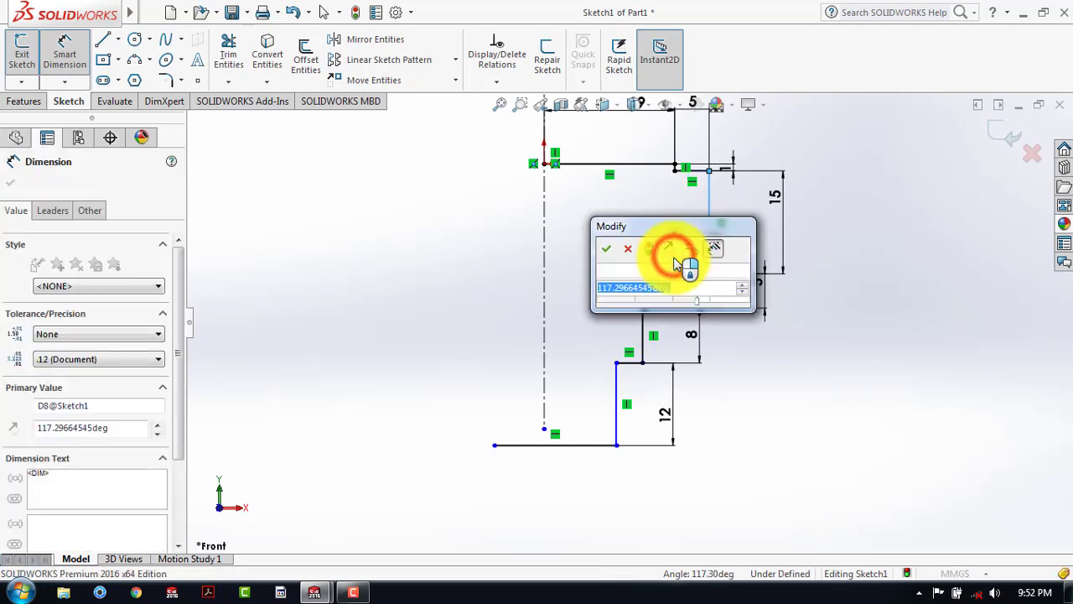
type("120")
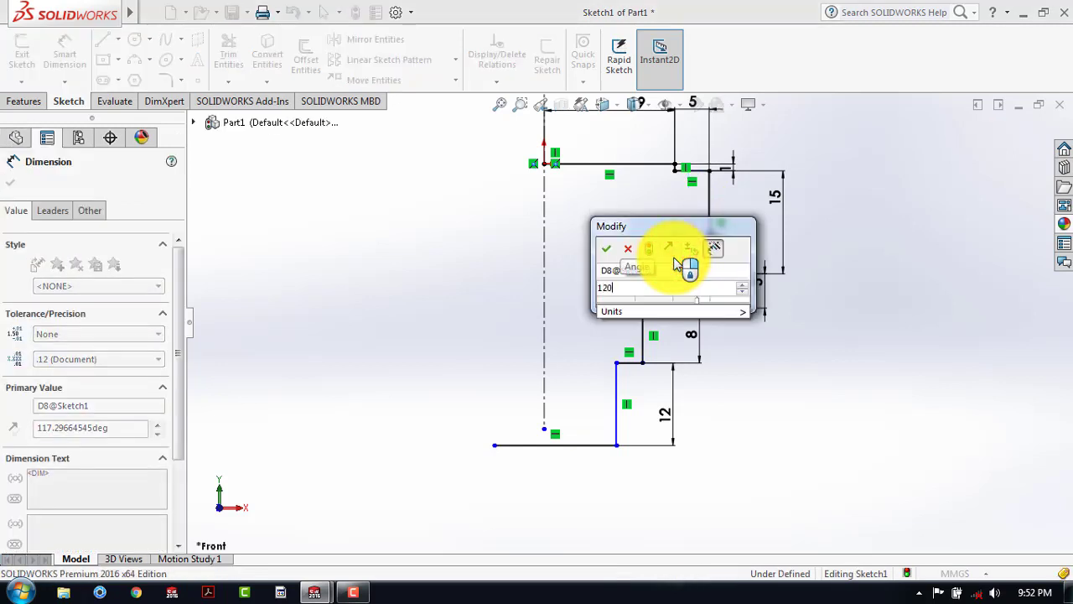
key("Return")
left_click(845, 303)
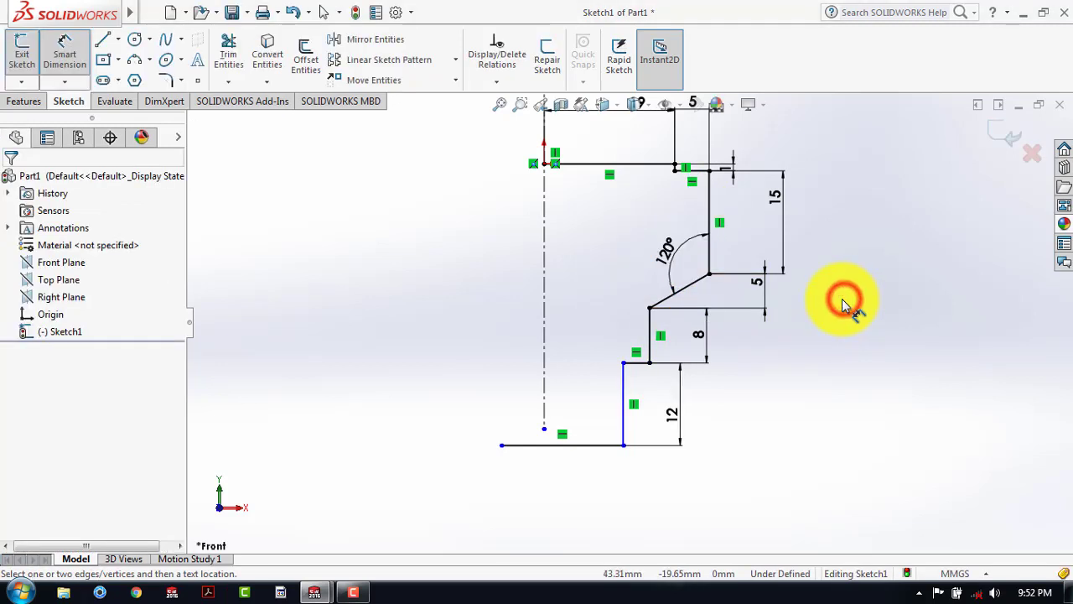
Step: Dimension the short horizontal step between the 8 mm and 12 mm vertical lines to 2 mm and finish dimensioning
left_click(713, 359)
left_click(637, 369)
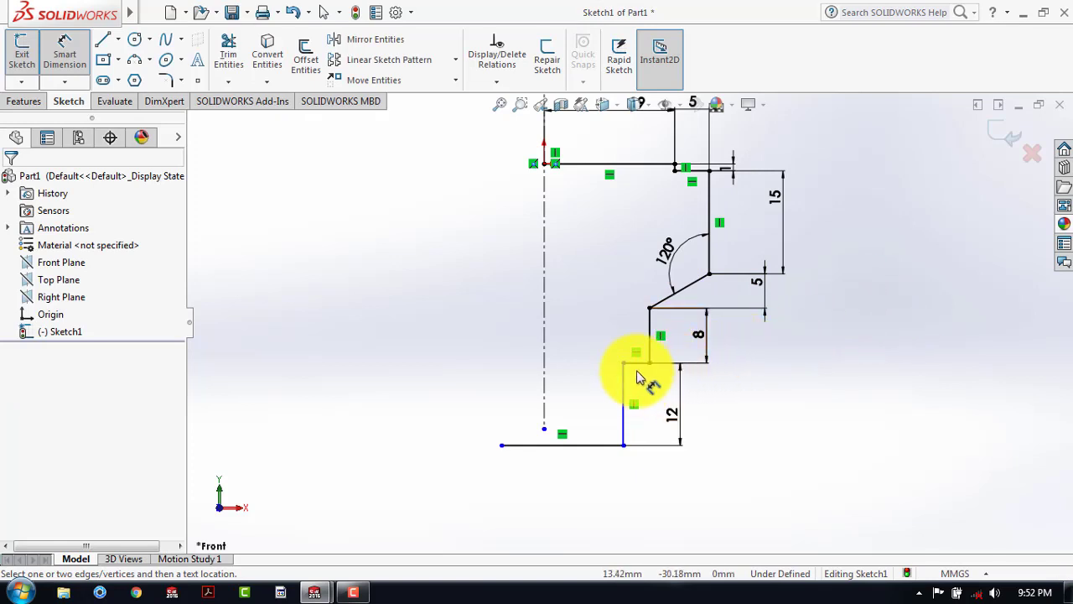
left_click(635, 495)
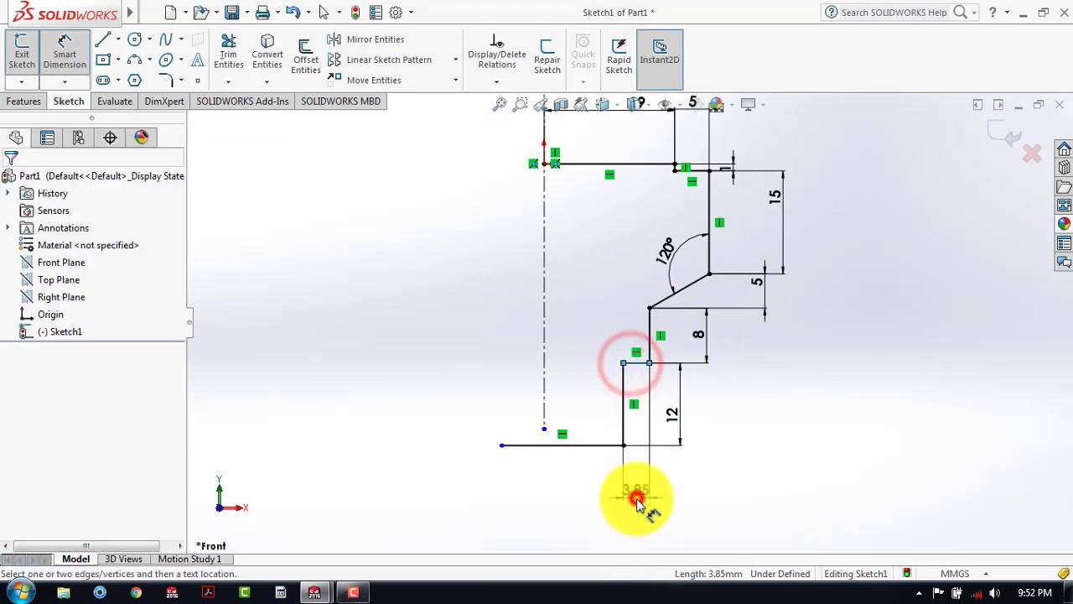
type("2")
key("Return")
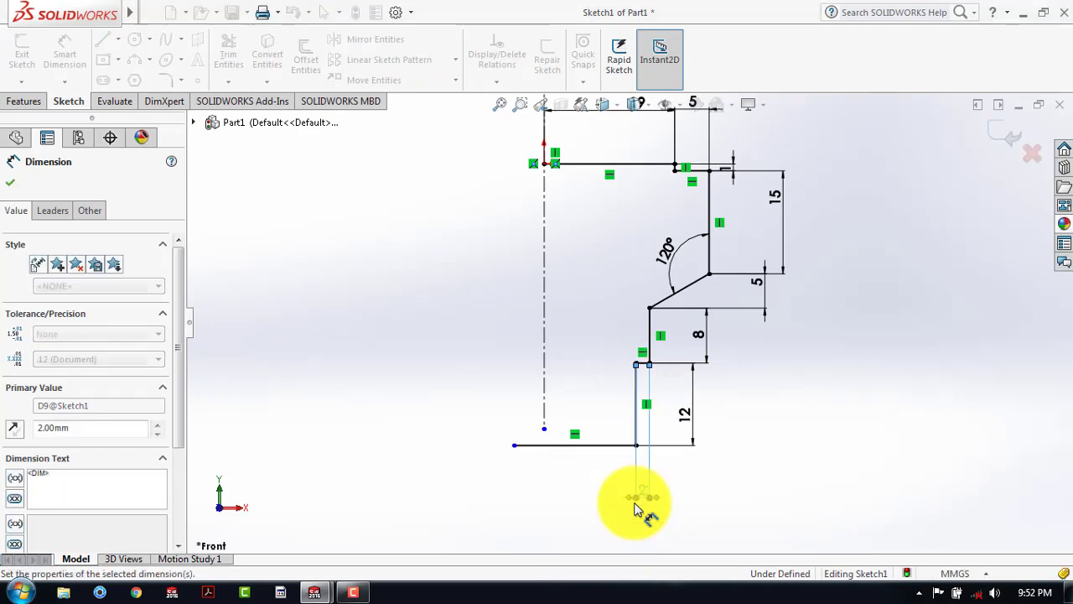
left_click(834, 408)
scroll(718, 289, "up", 1)
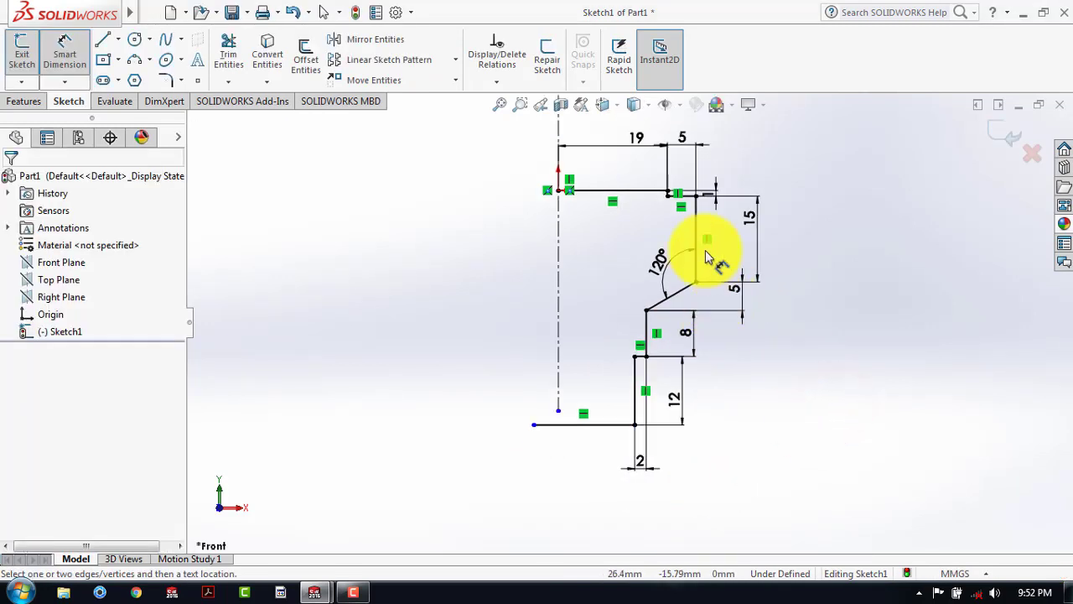
scroll(691, 205, "down", 1)
left_click(751, 337)
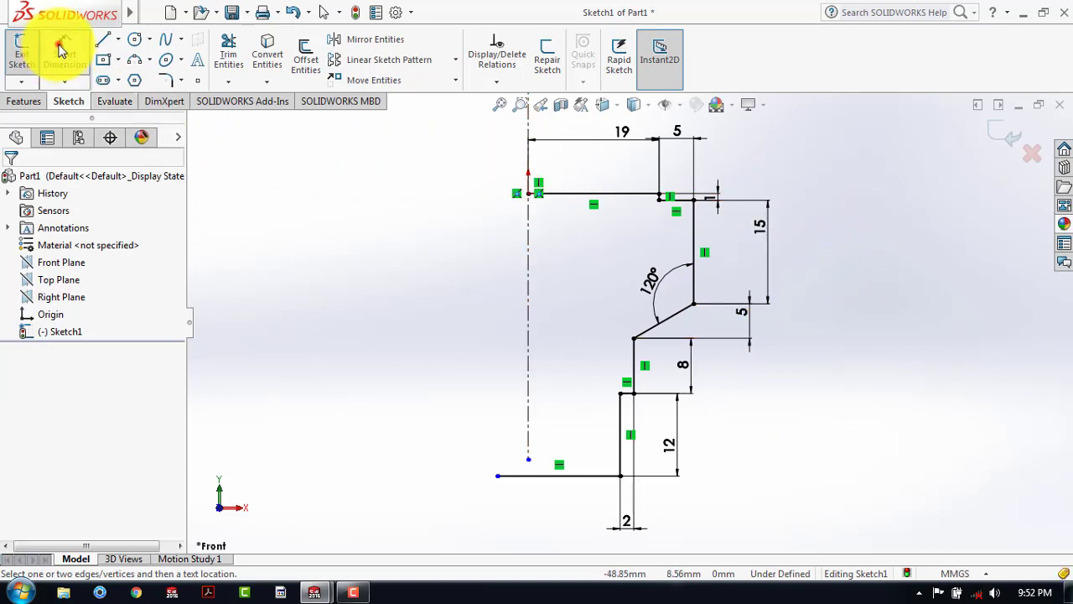
left_click(61, 43)
Step: Apply 4 mm sketch fillets to the corners at both ends of the sloped line
left_click(166, 80)
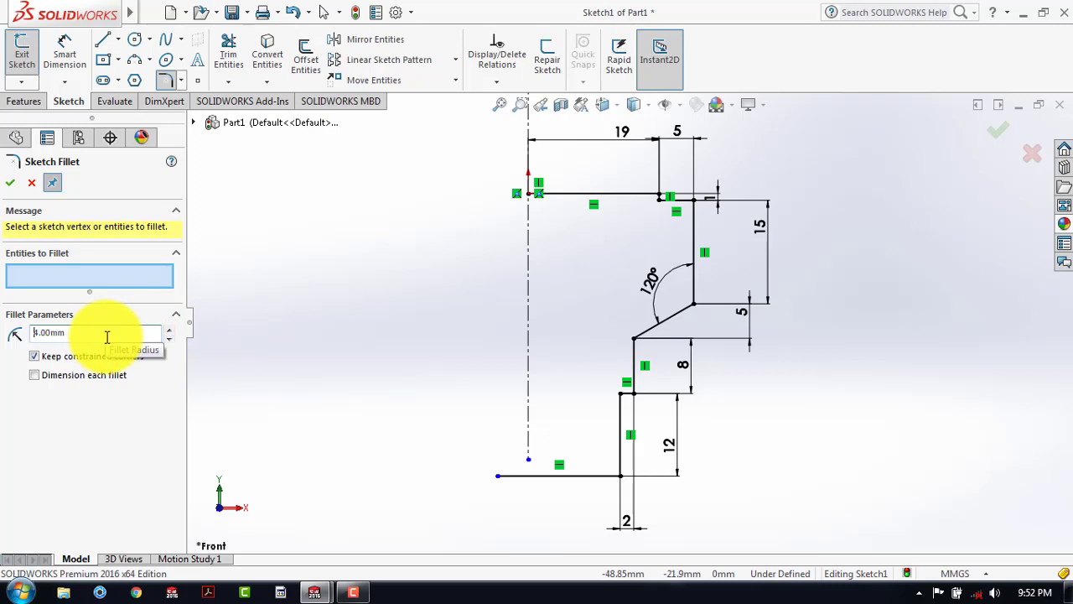
left_click(695, 282)
left_click(677, 312)
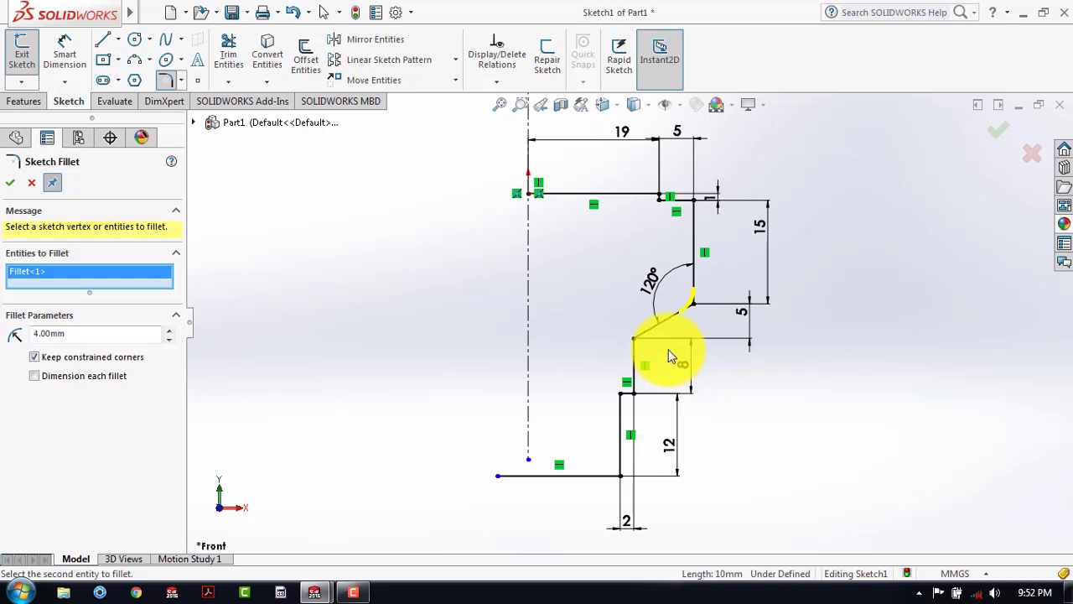
left_click(632, 352)
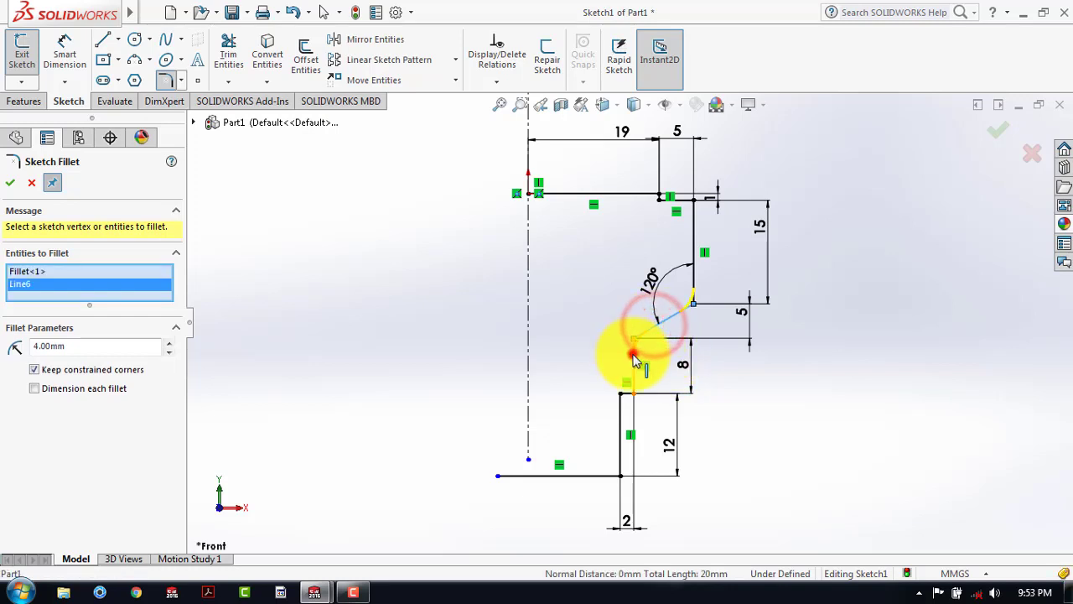
left_click(9, 185)
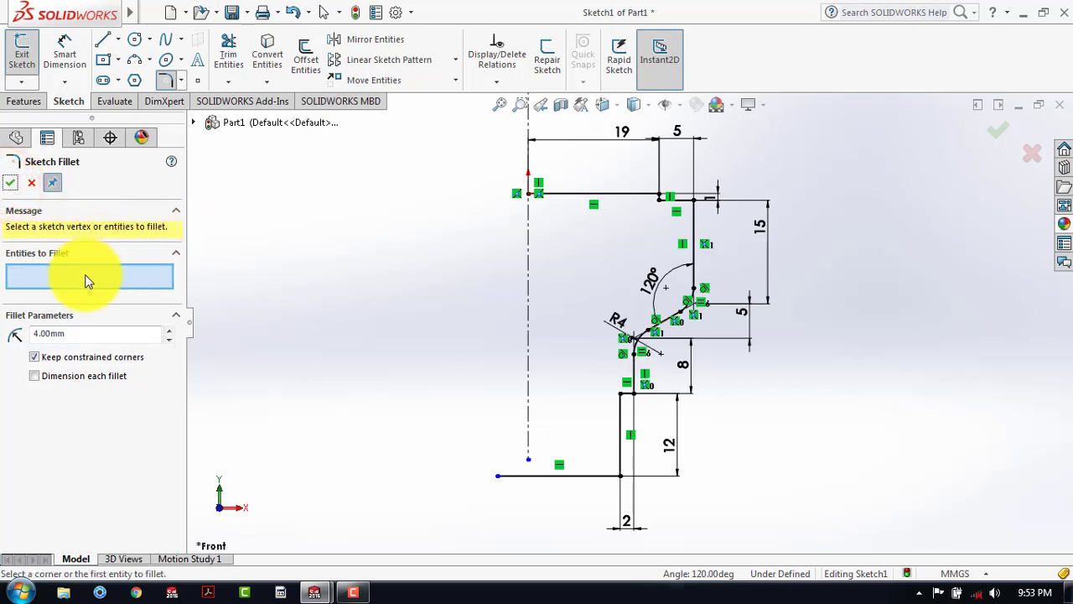
Step: Set the sketch fillet radius to 2 mm and round the profile's upper outer corner between the 5 mm and 15 mm lines
double_click(67, 337)
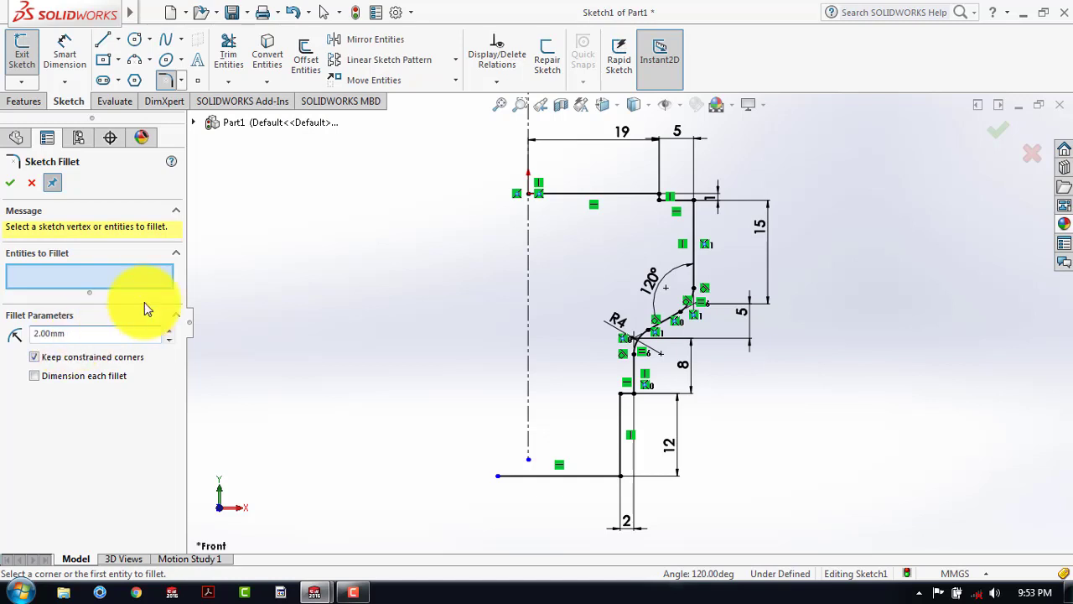
scroll(646, 183, "down", 3)
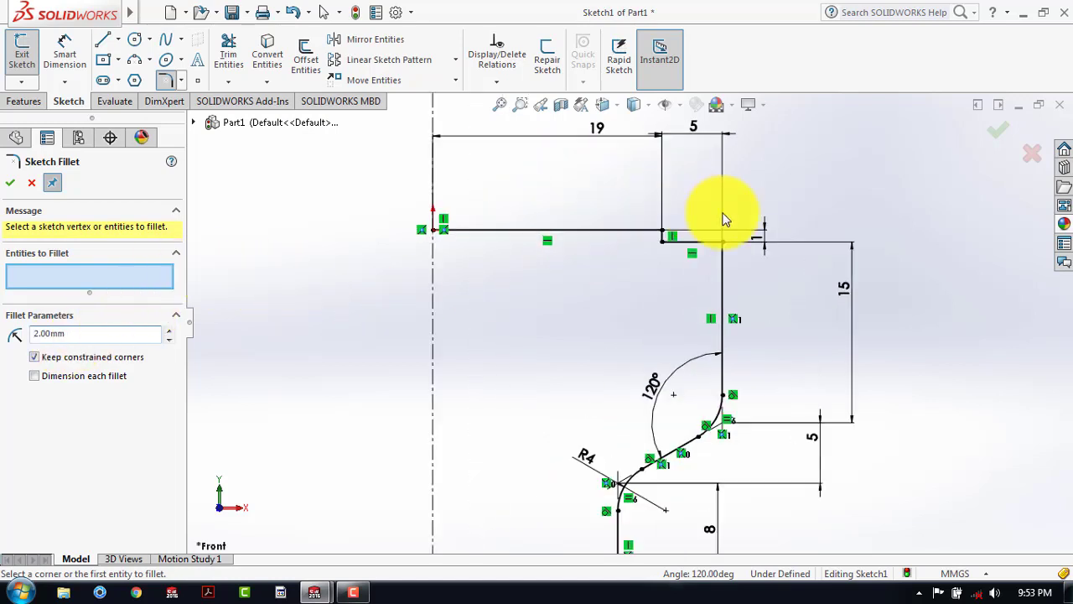
left_click(713, 241)
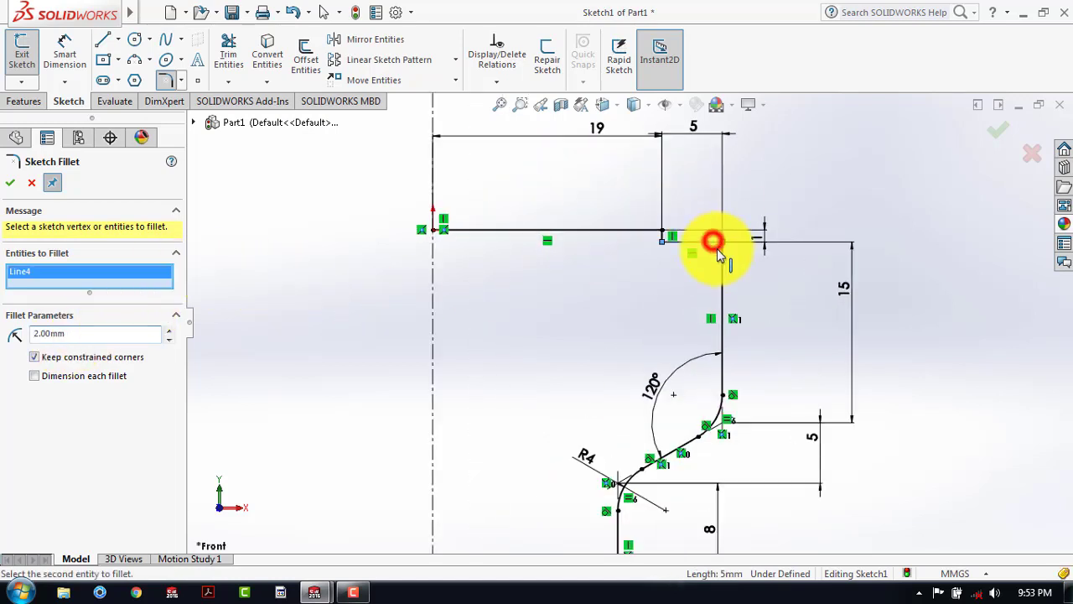
left_click(10, 182)
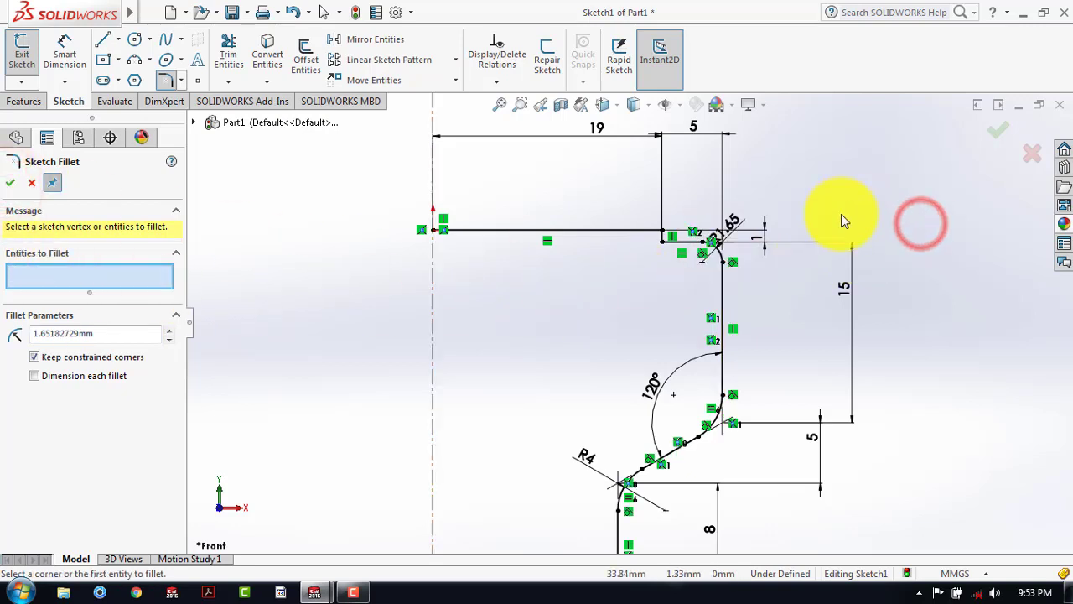
scroll(675, 266, "up", 3)
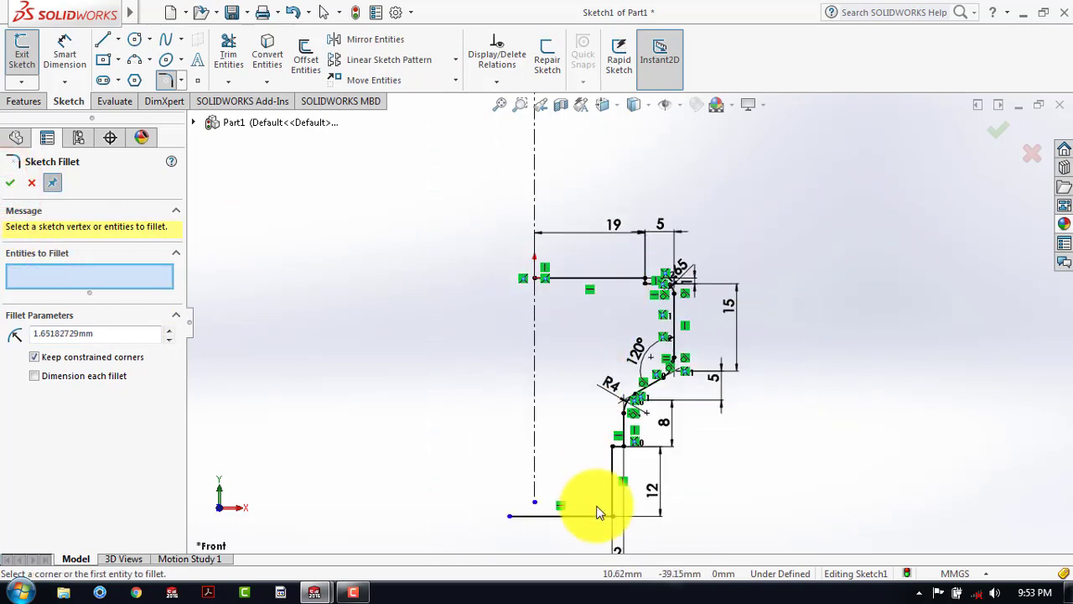
scroll(586, 503, "down", 1)
left_click(10, 182)
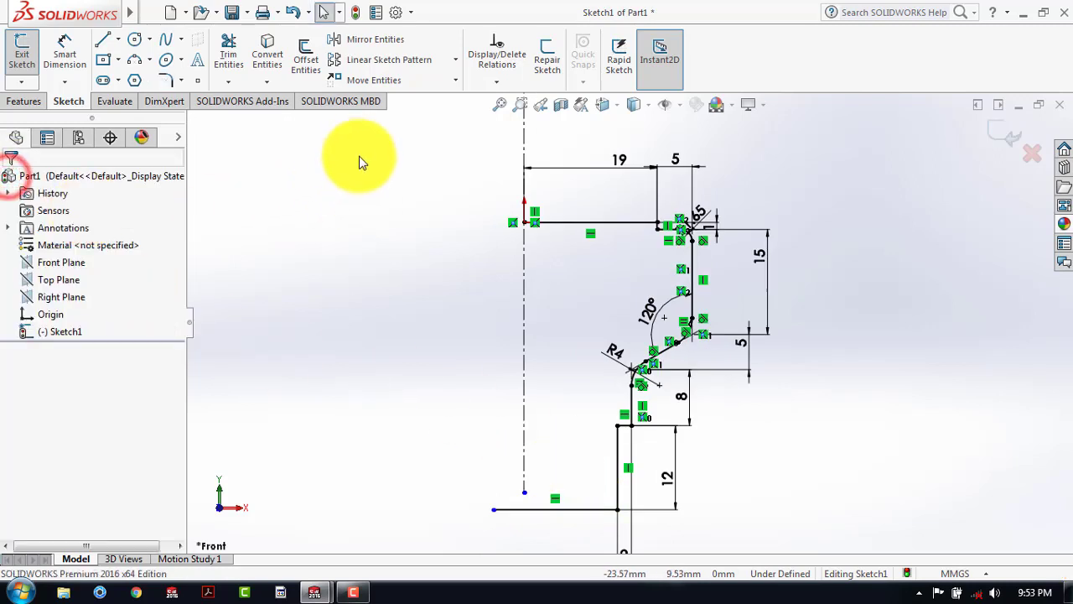
Step: Draw a vertical line along the centerline from the origin down to the bottom horizontal line, via the centerline's lower endpoint
left_click(104, 40)
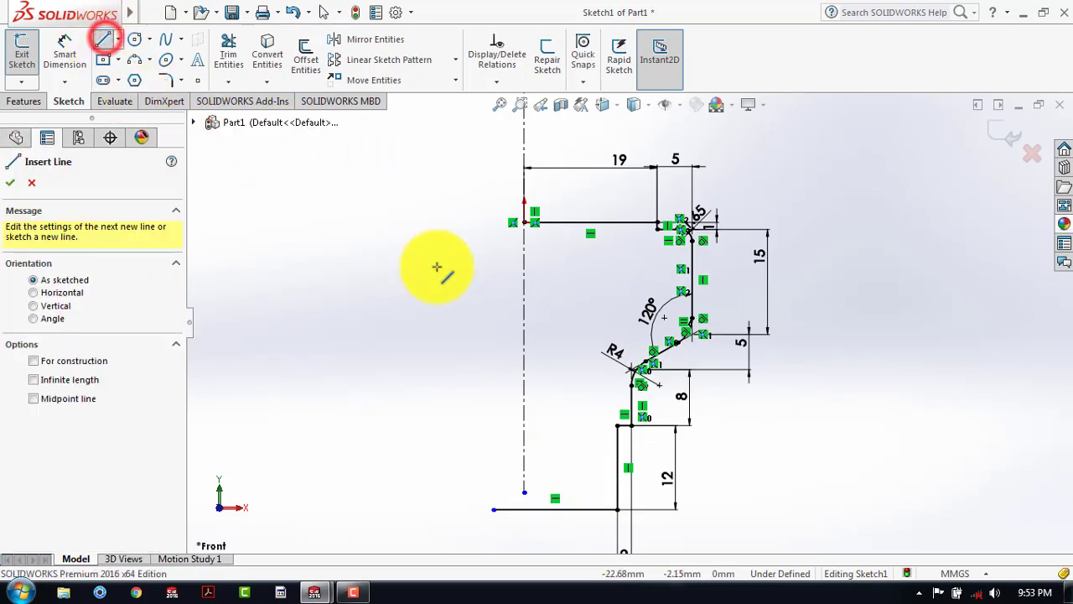
left_click(524, 222)
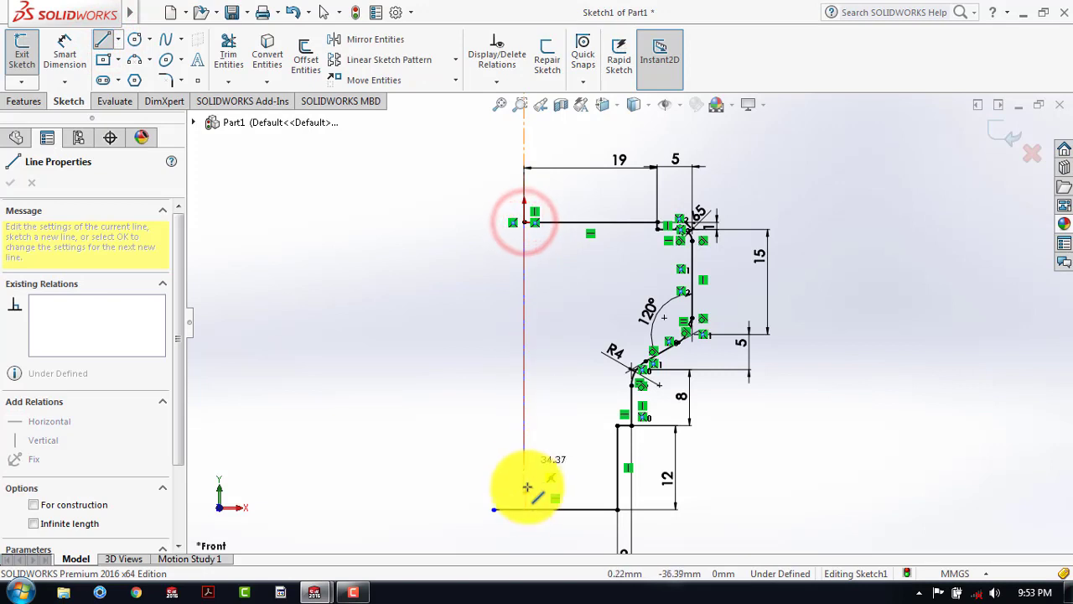
left_click(524, 492)
left_click(525, 509)
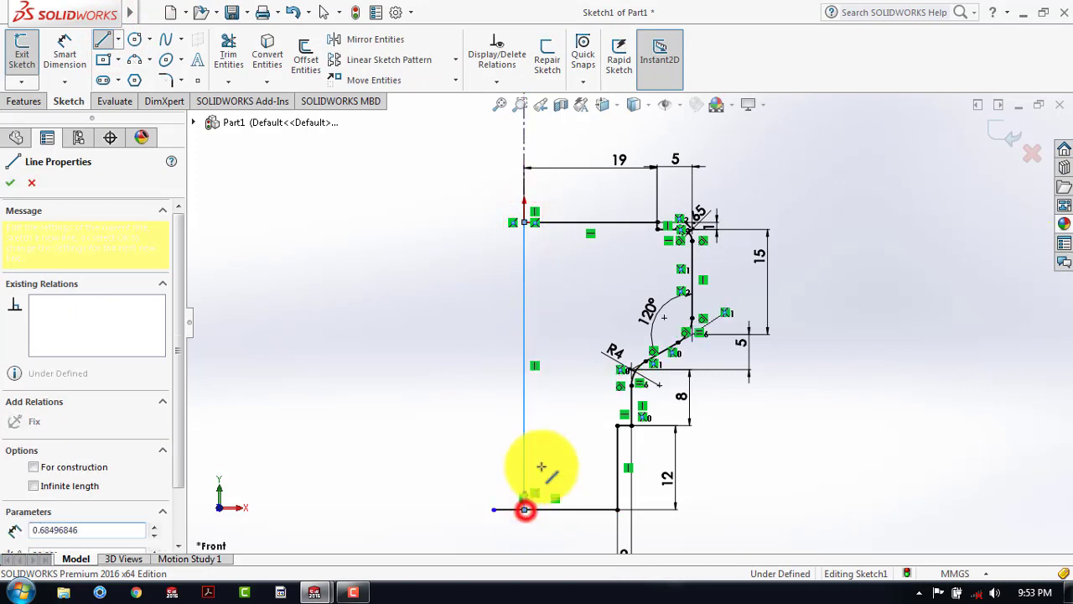
key("Escape")
Step: Trim the overhang of the bottom horizontal line beyond the centerline and close the profile sketch
scroll(528, 503, "down", 3)
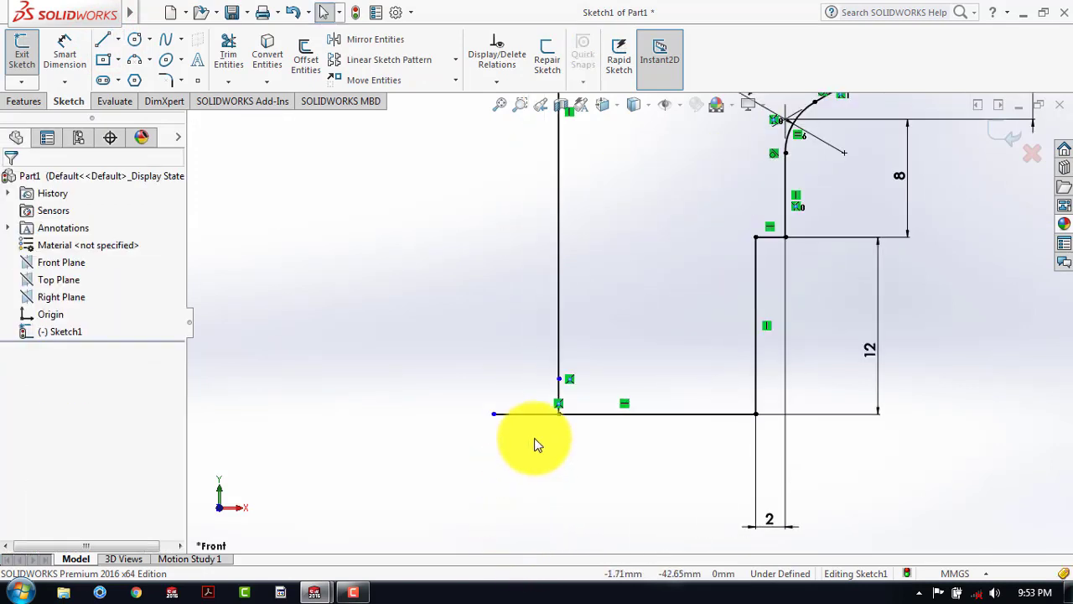
left_click(230, 55)
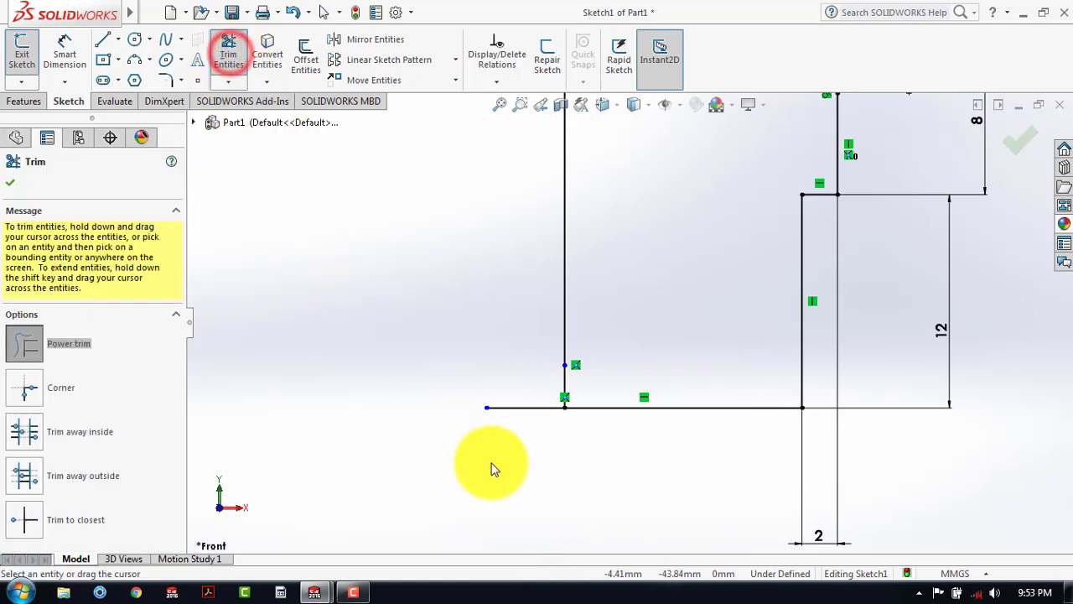
left_click(520, 453)
scroll(528, 352, "up", 3)
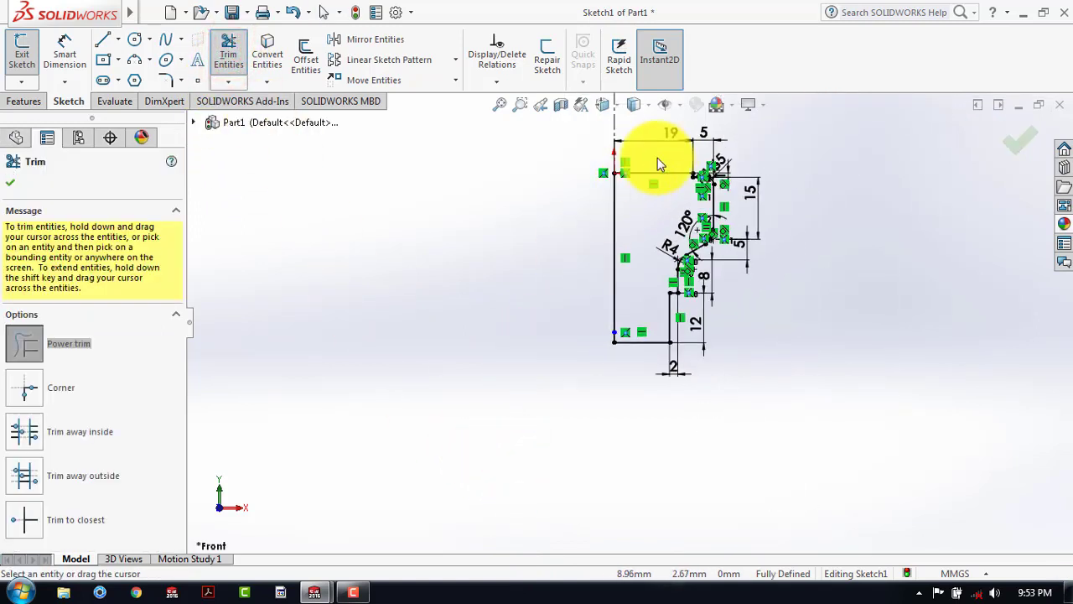
scroll(657, 167, "up", 2)
scroll(728, 293, "down", 2)
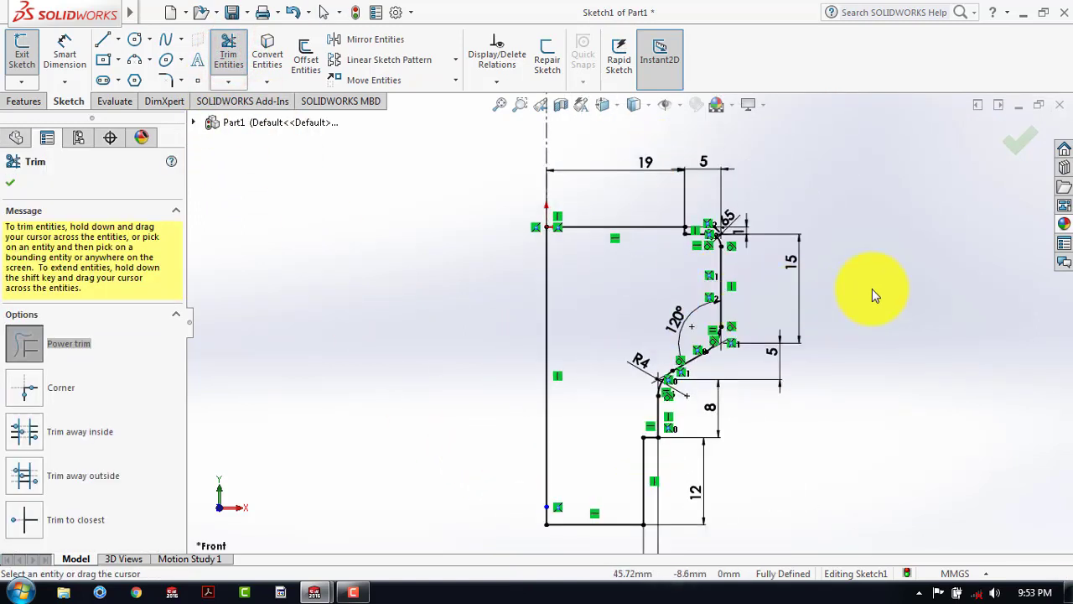
left_click(1015, 142)
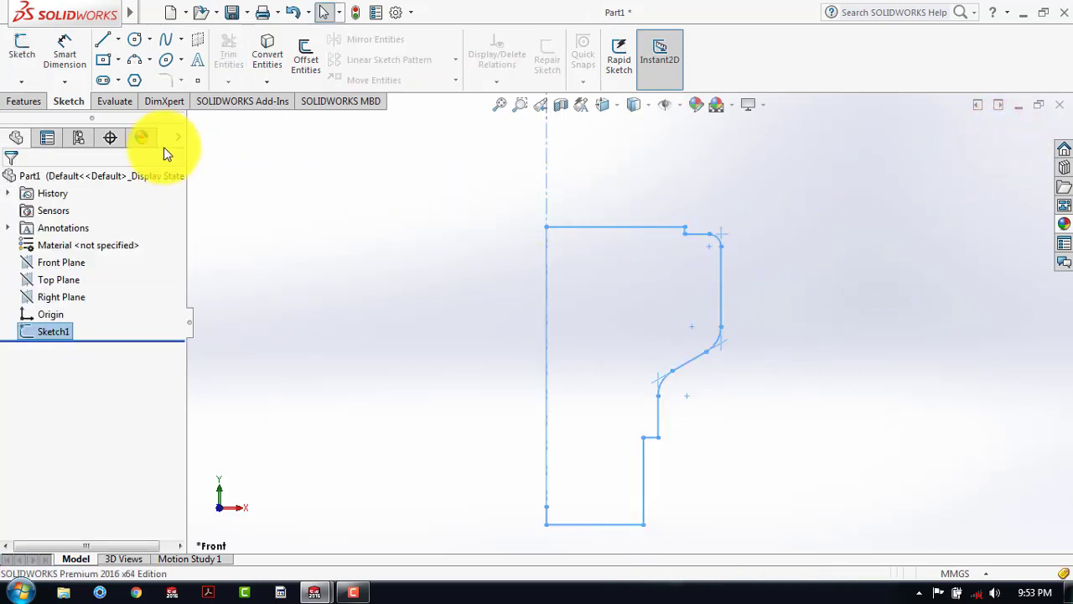
Step: Revolve the closed half profile 360° about its vertical centerline into a solid base
left_click(34, 107)
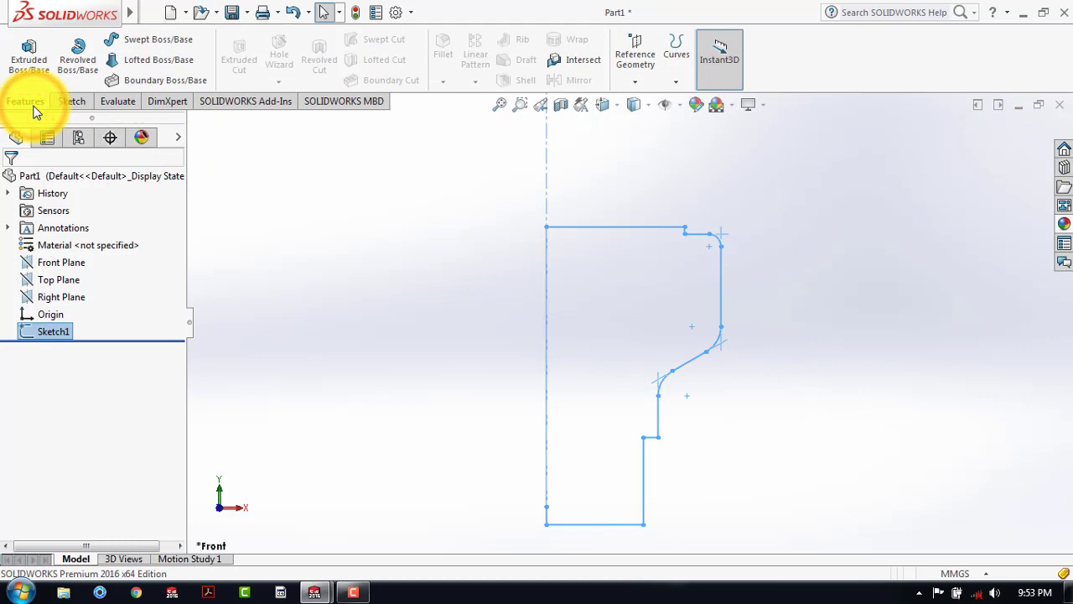
left_click(84, 59)
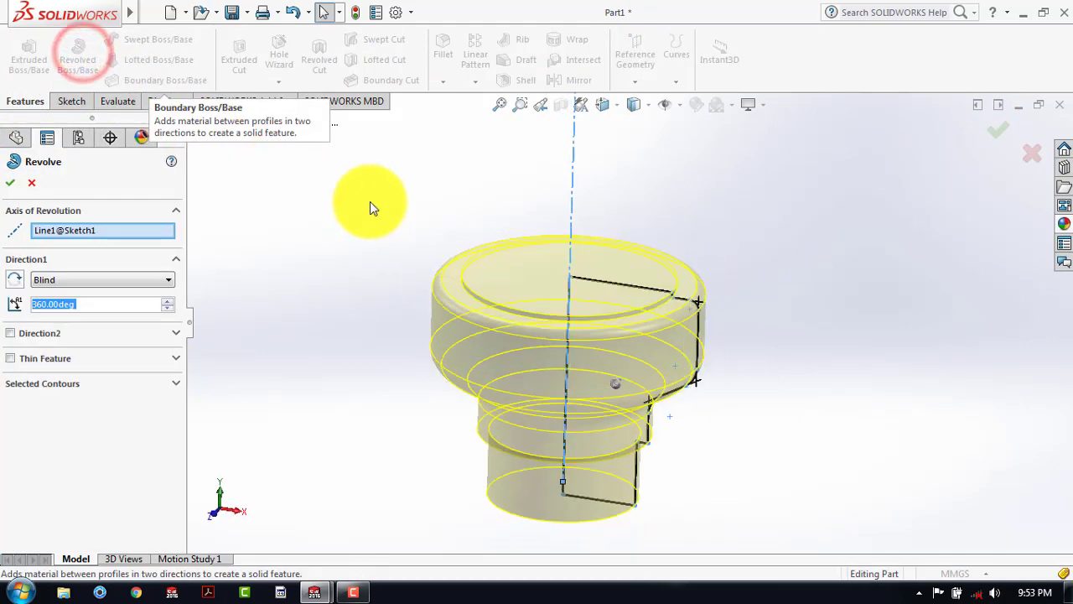
left_click(14, 183)
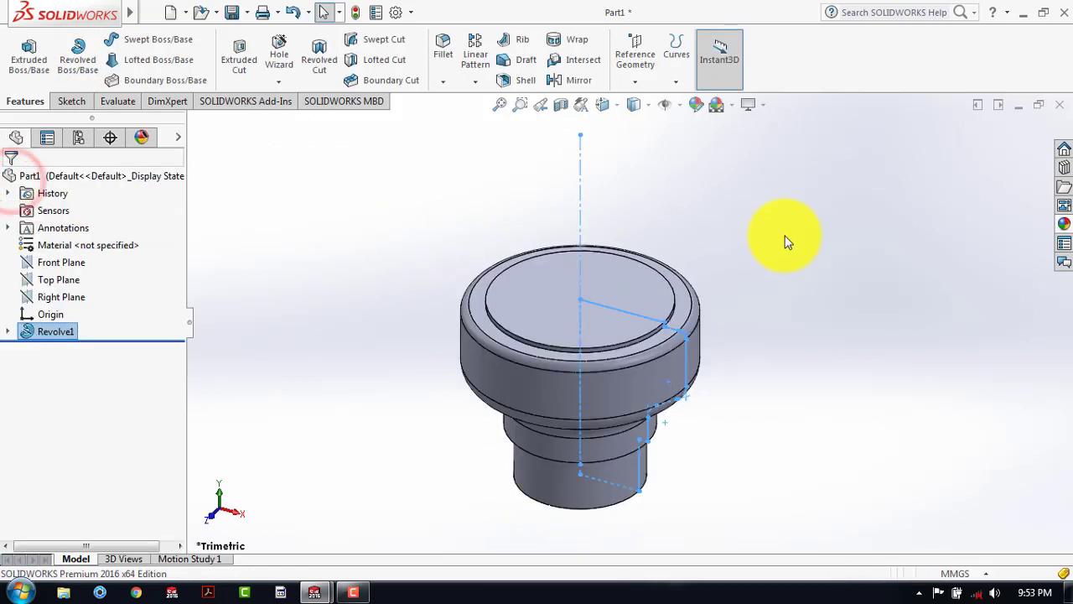
left_click(785, 236)
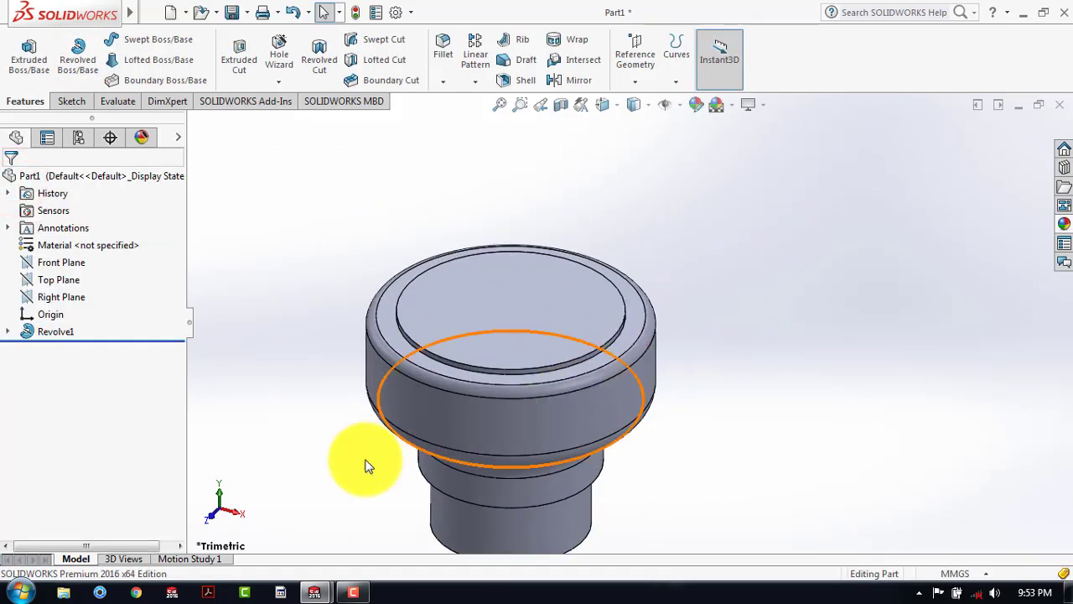
Step: Start a new sketch on the flat circular end face of the base's narrow neck, viewed face-on
middle_click_drag(395, 419, 444, 376, "ctrl")
scroll(765, 378, "up", 2)
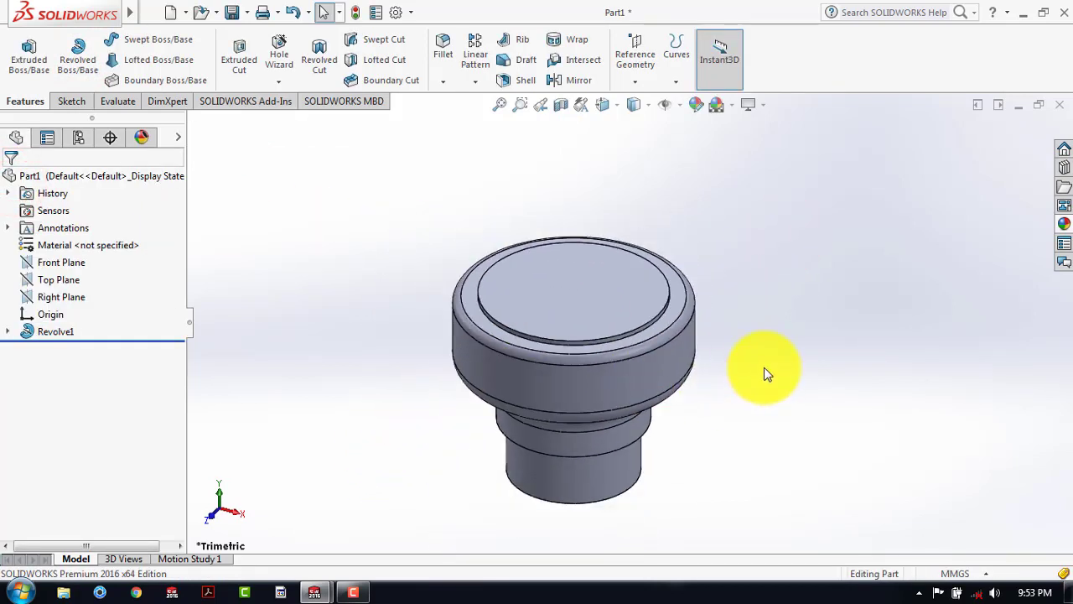
middle_click_drag(738, 251, 715, 223)
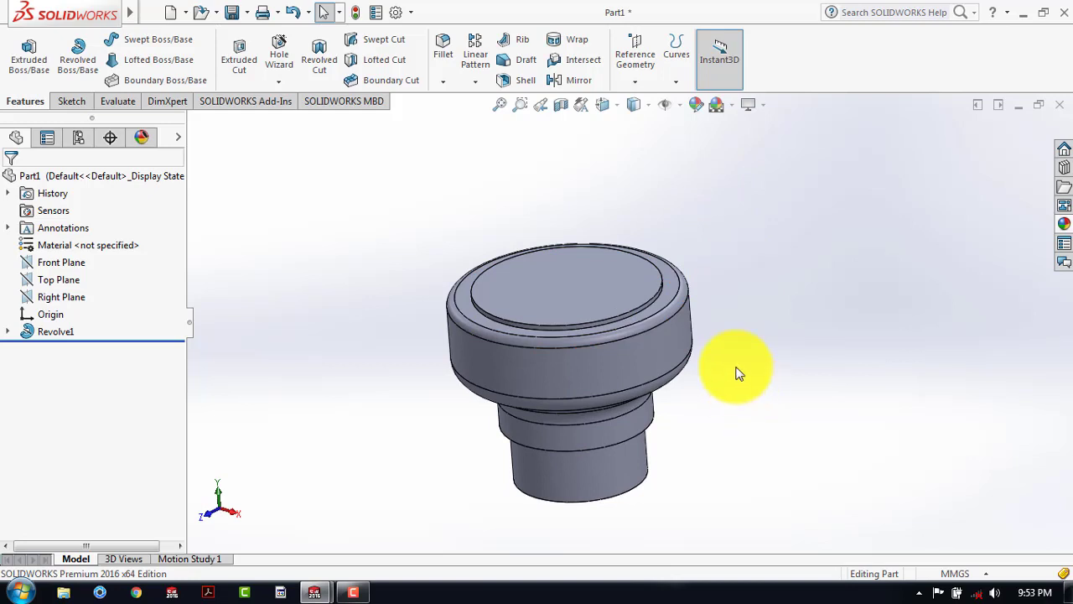
middle_click_drag(738, 374, 613, 422)
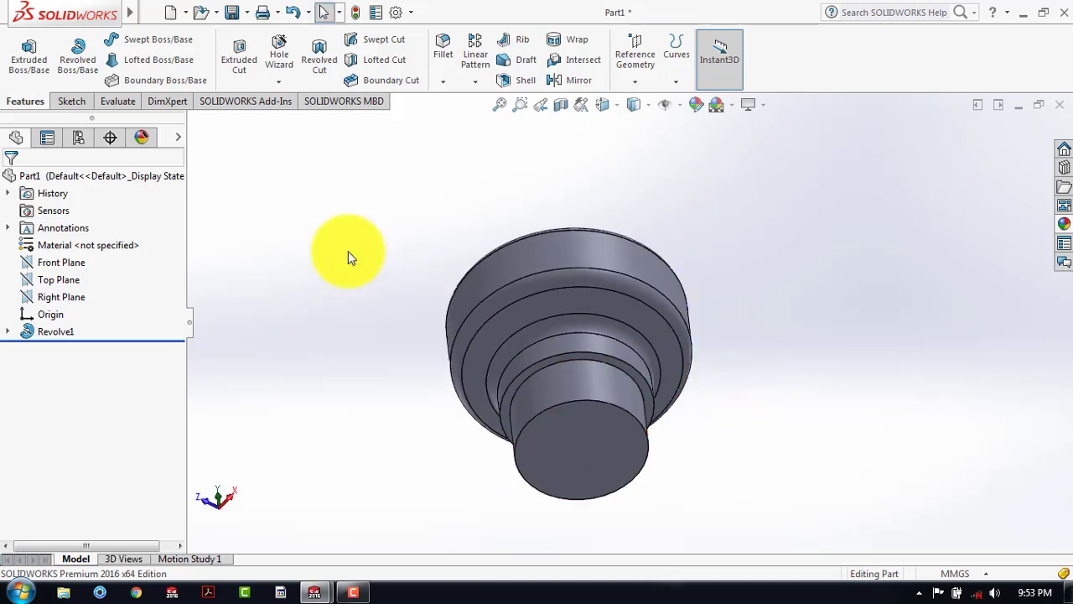
left_click(73, 99)
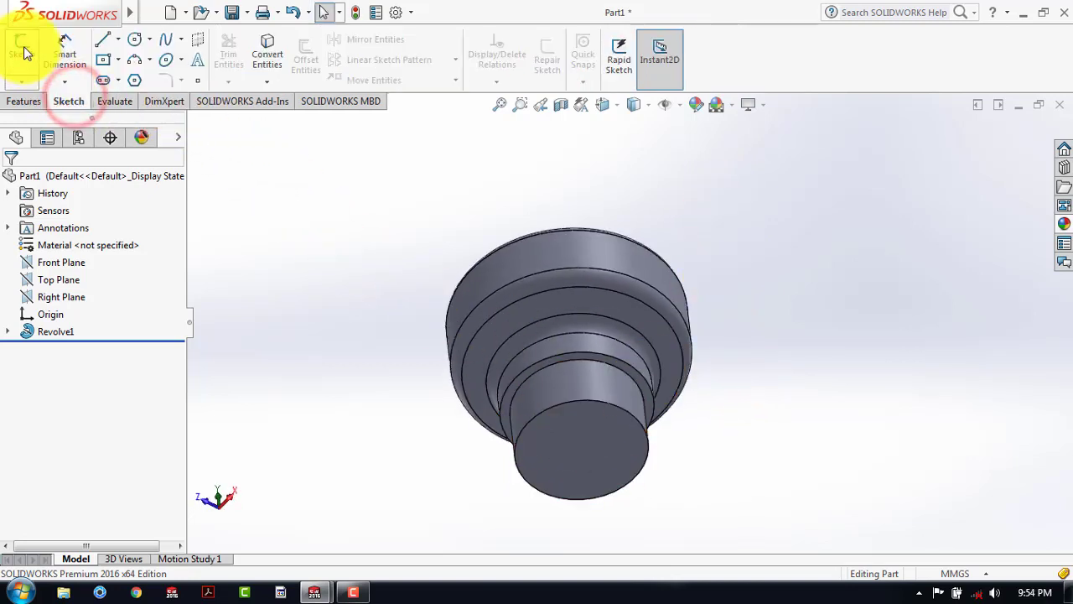
left_click(23, 52)
left_click(593, 437)
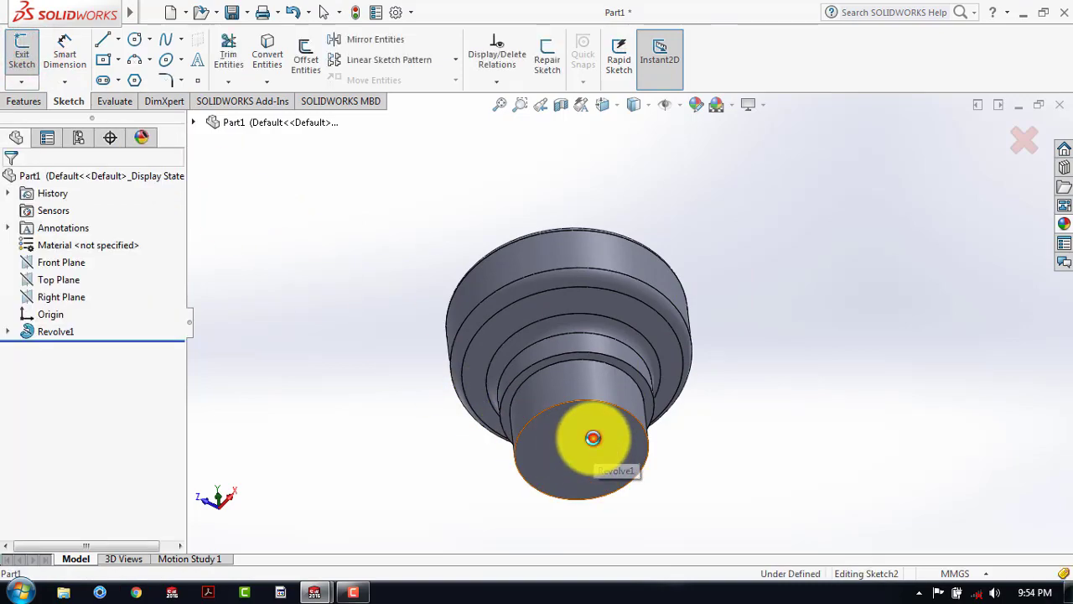
left_click(601, 109)
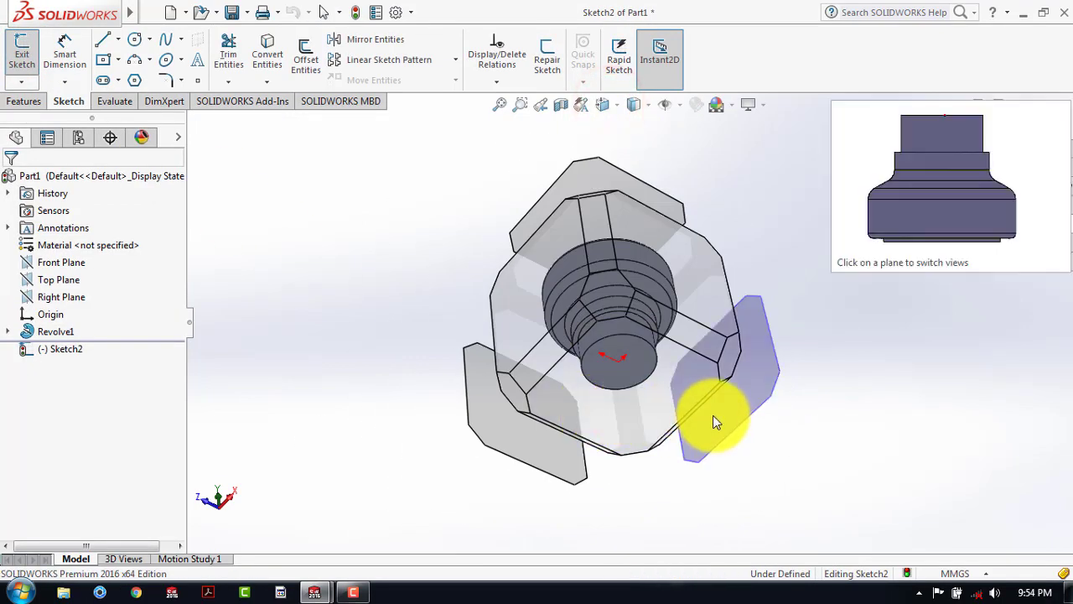
left_click(553, 414)
left_click(875, 213)
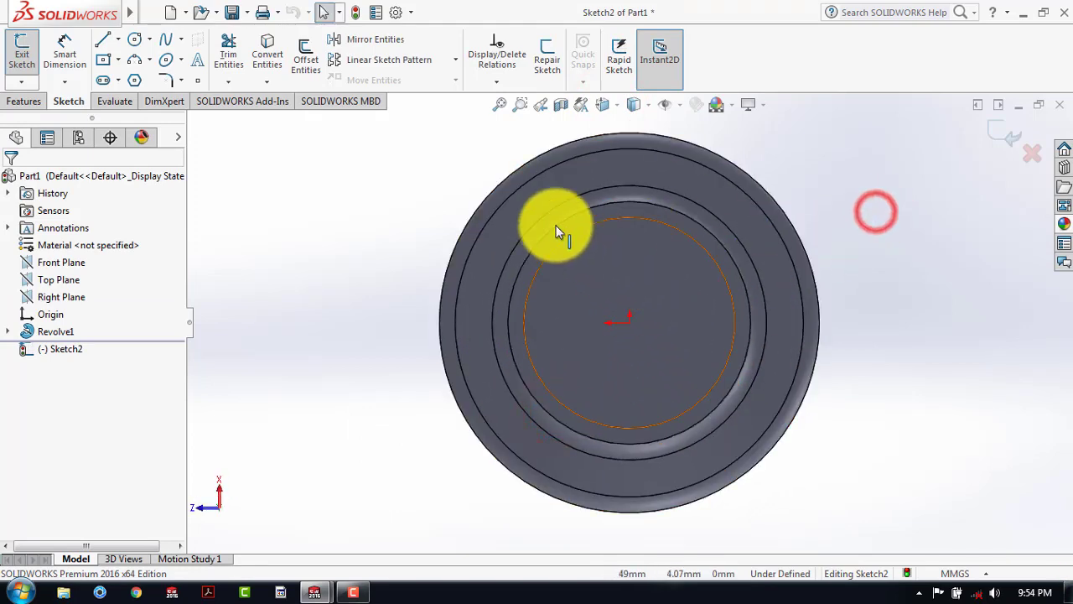
scroll(726, 263, "down", 2)
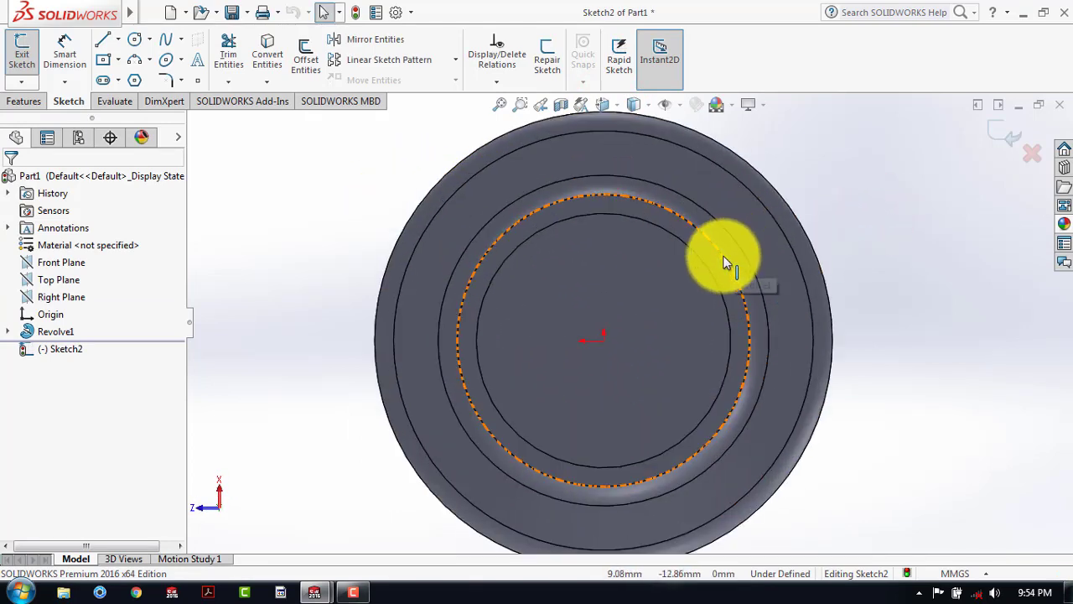
Step: Sketch an ellipse level with the origin, centered about 6 mm from it, with radii of about 3.3 mm and 1.5 mm
left_click(165, 64)
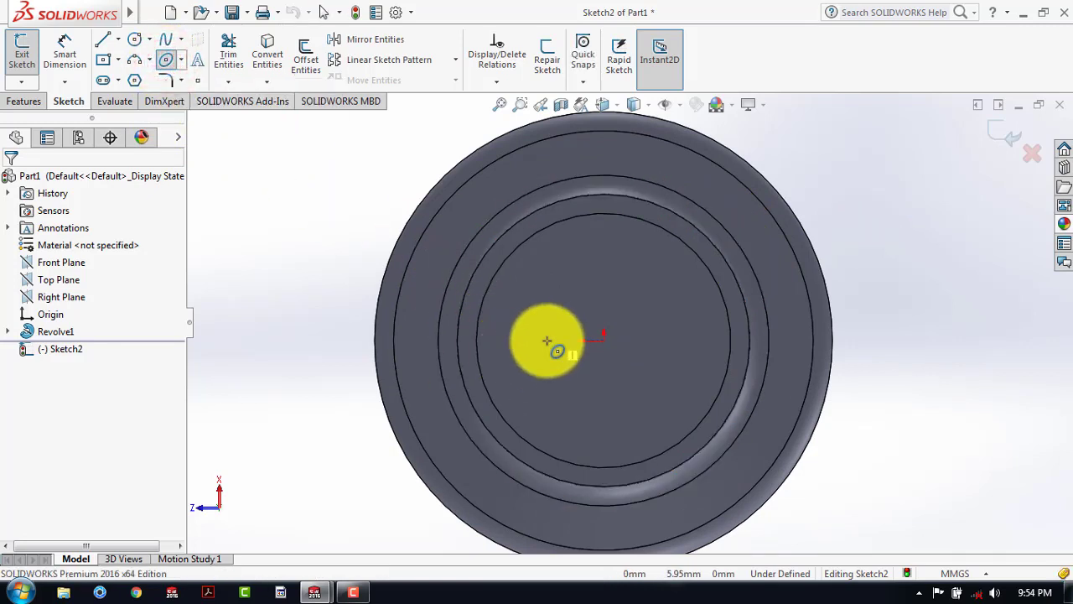
left_click(547, 340)
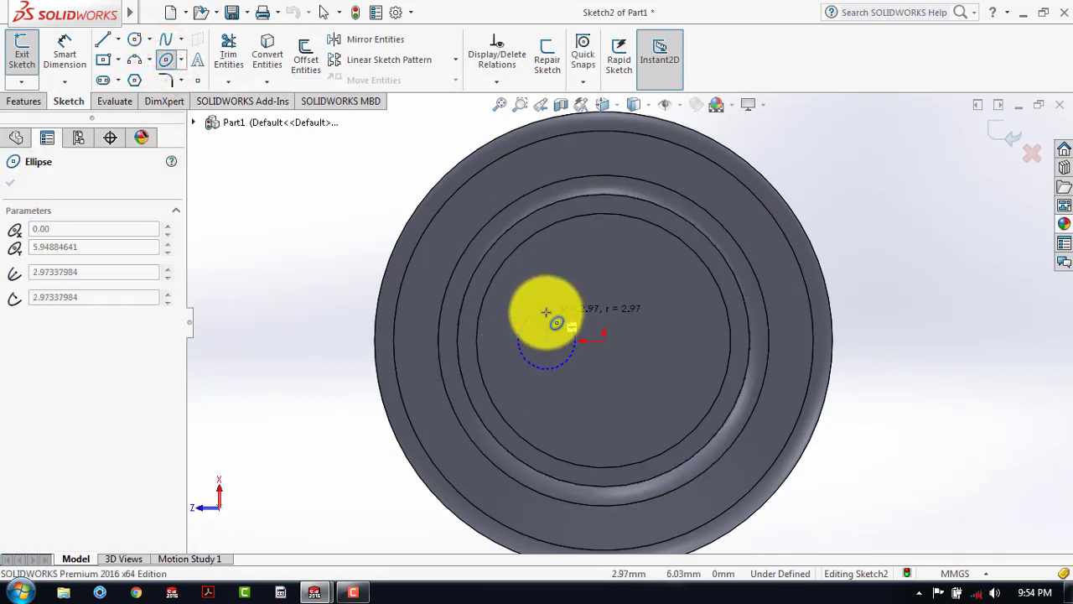
left_click(546, 312)
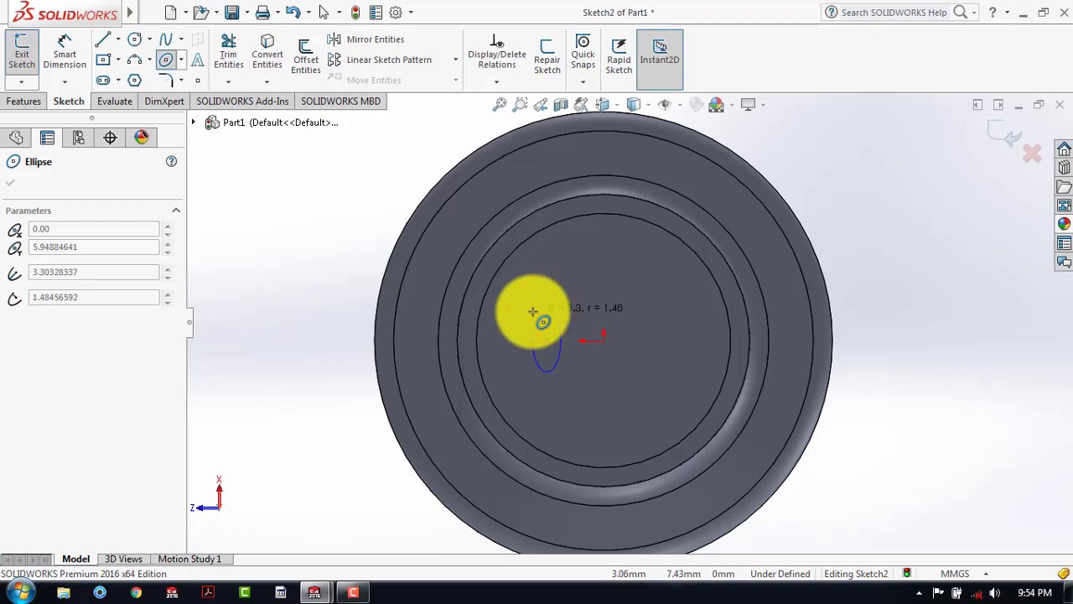
left_click(532, 312)
key("Escape")
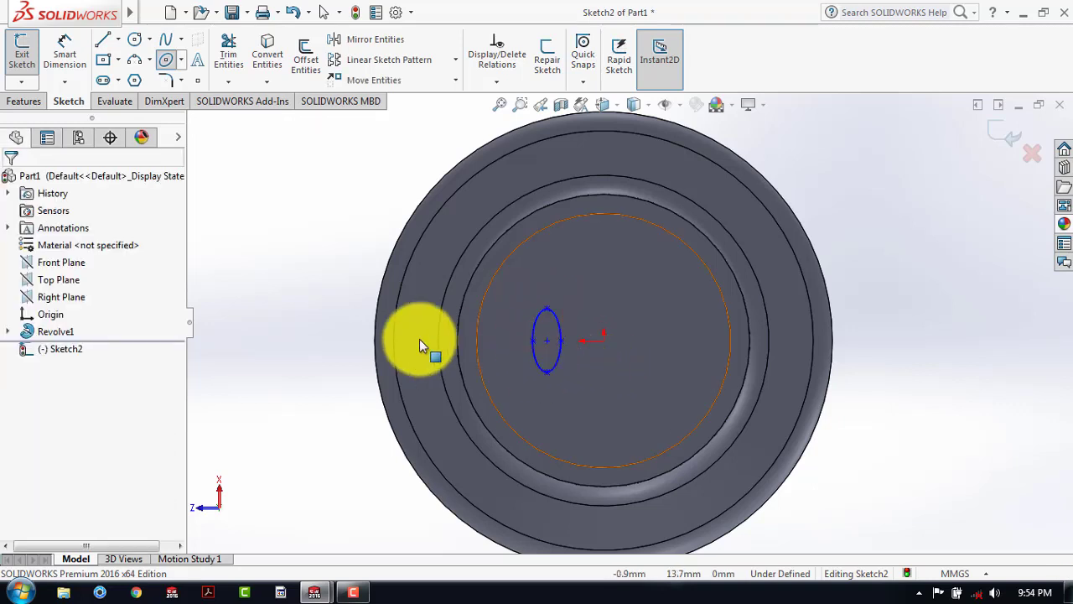
Step: Draw a straight line along the ellipse's major axis, joining its two end points
left_click(108, 39)
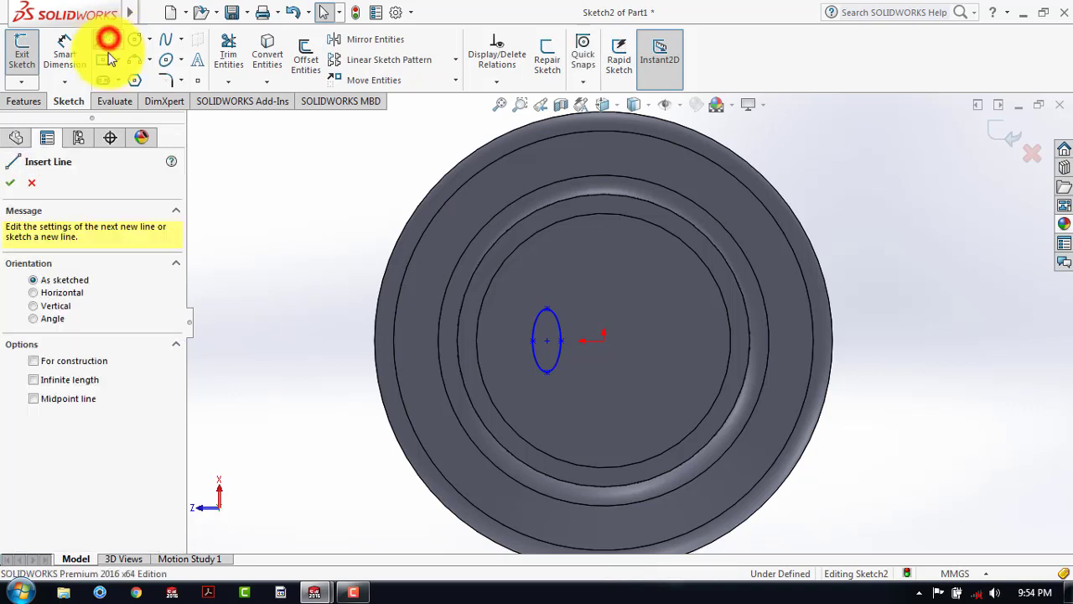
left_click(546, 307)
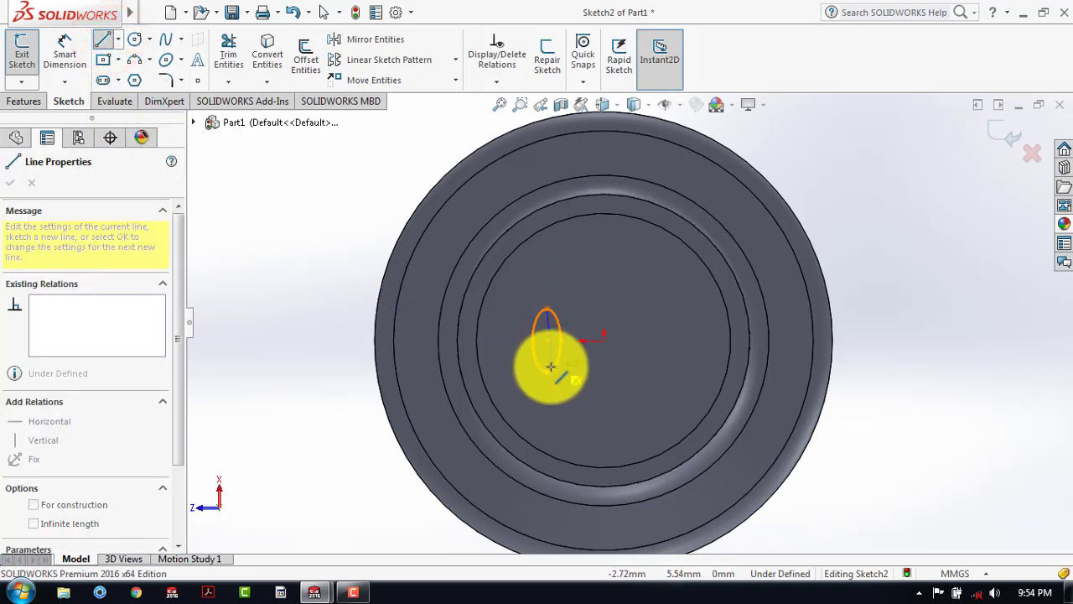
left_click(547, 383)
key("Escape")
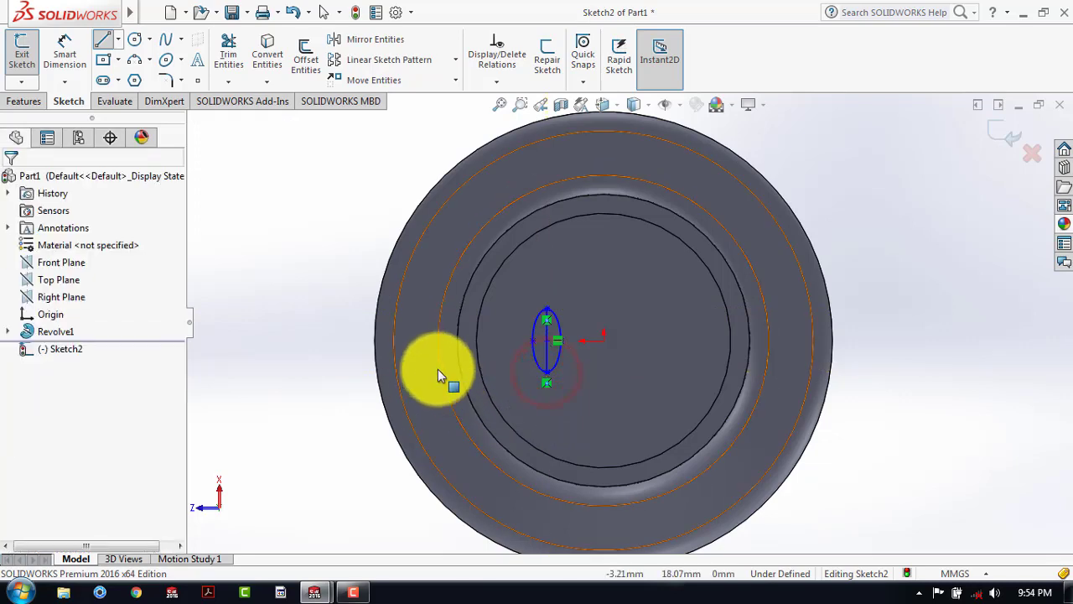
Step: Trim away the half of the ellipse nearer the origin, leaving a closed half ellipse
scroll(533, 341, "down", 5)
scroll(561, 332, "down", 2)
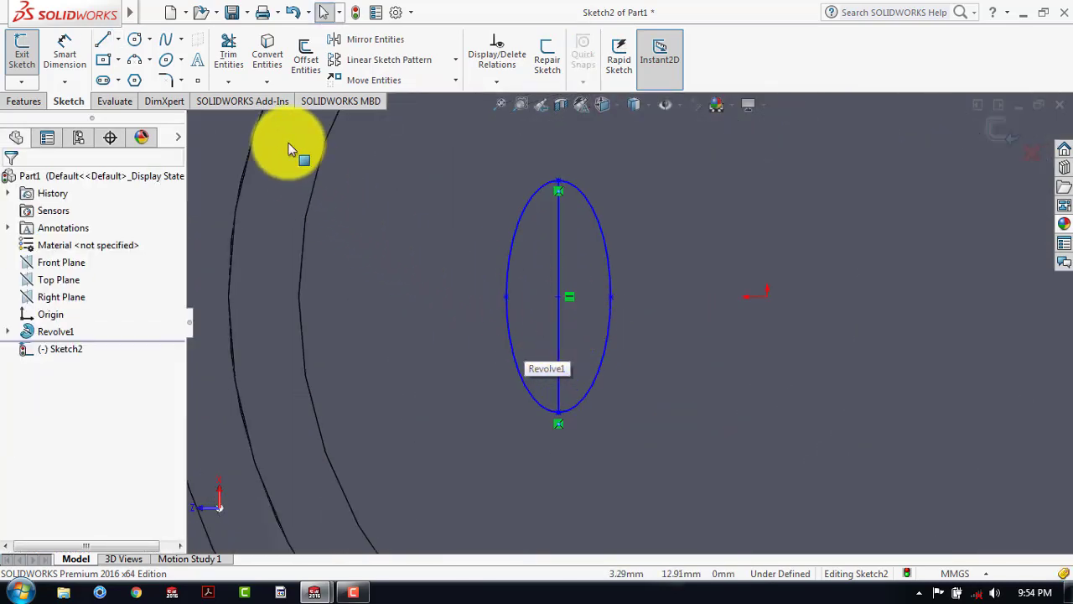
left_click(228, 52)
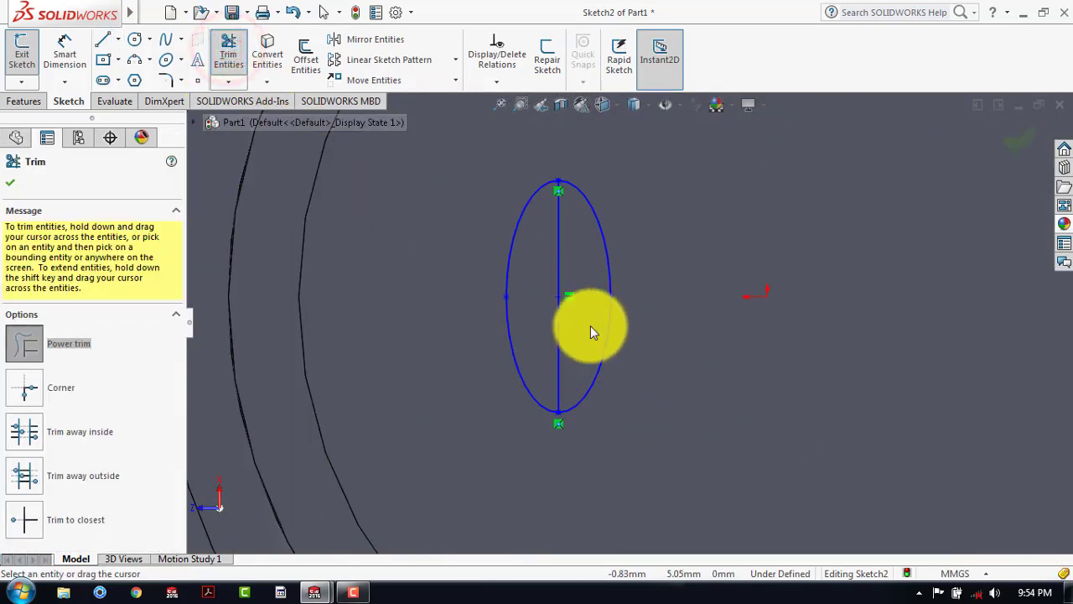
left_click_drag(590, 325, 642, 340)
scroll(648, 339, "up", 1)
scroll(648, 340, "up", 3)
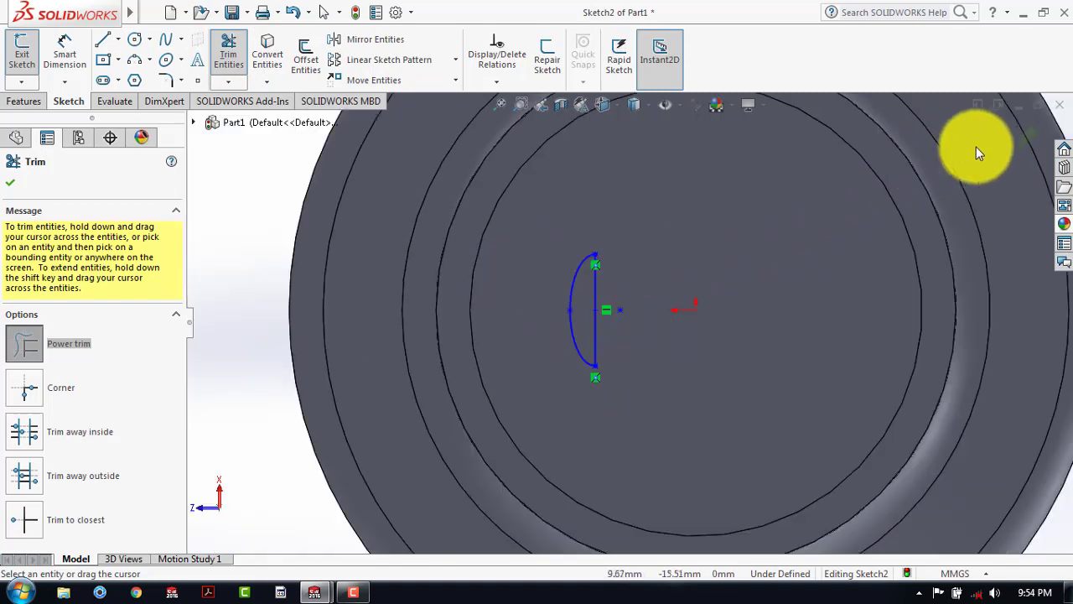
left_click(1017, 138)
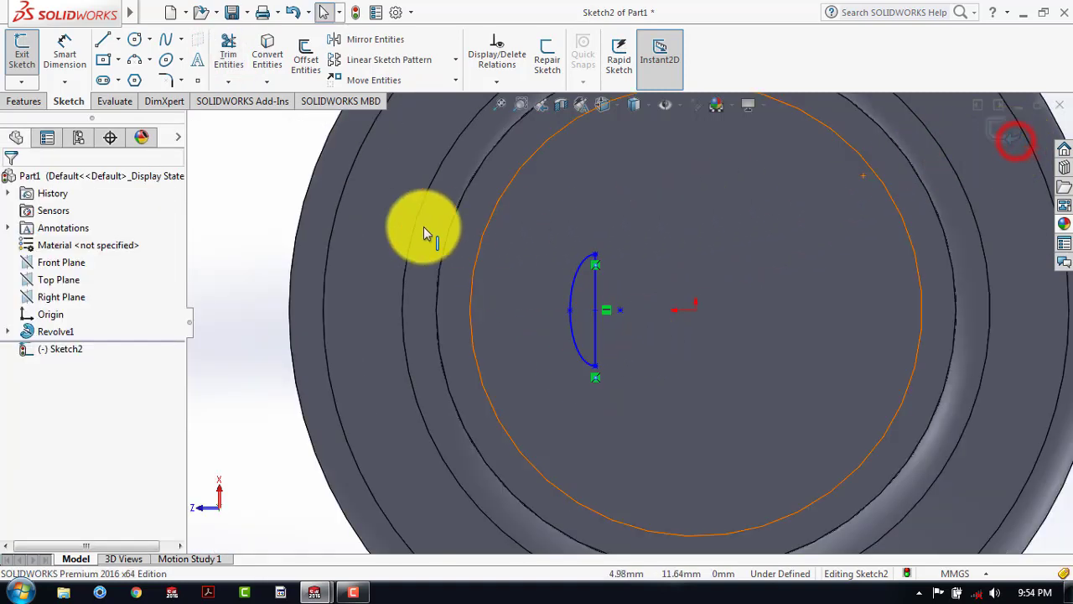
Step: Dimension the straight side of the half ellipse to 5 mm and finish dimensioning
left_click(82, 55)
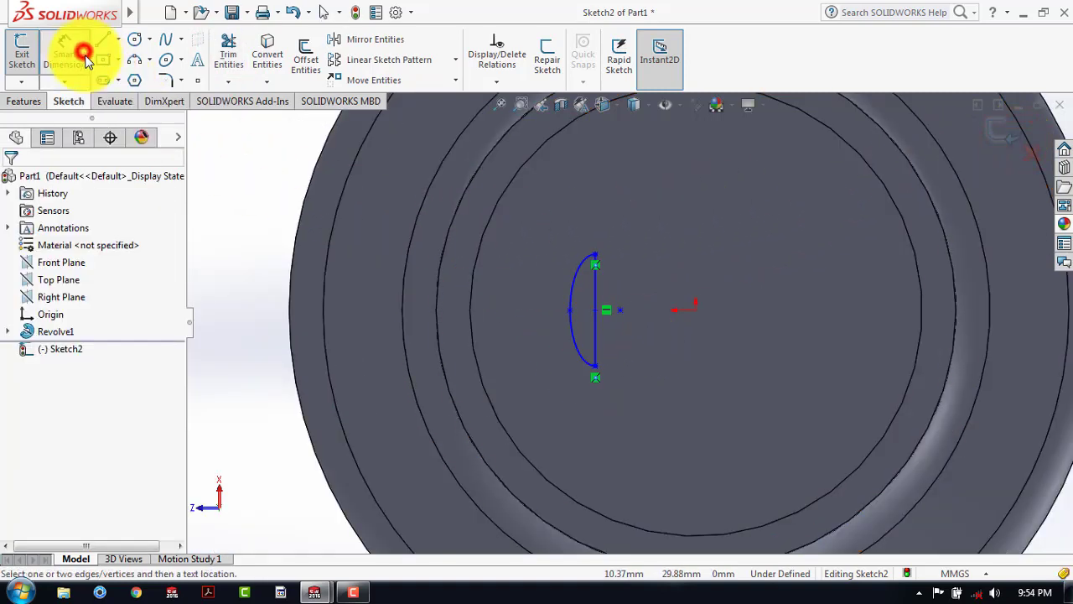
left_click(597, 294)
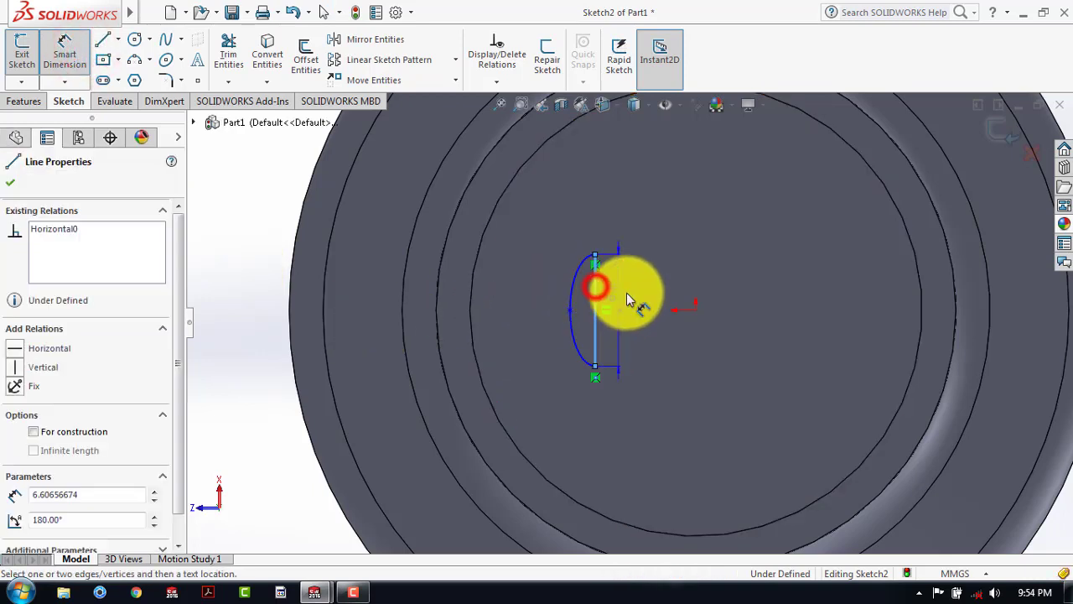
left_click(626, 294)
type("5")
key("Return")
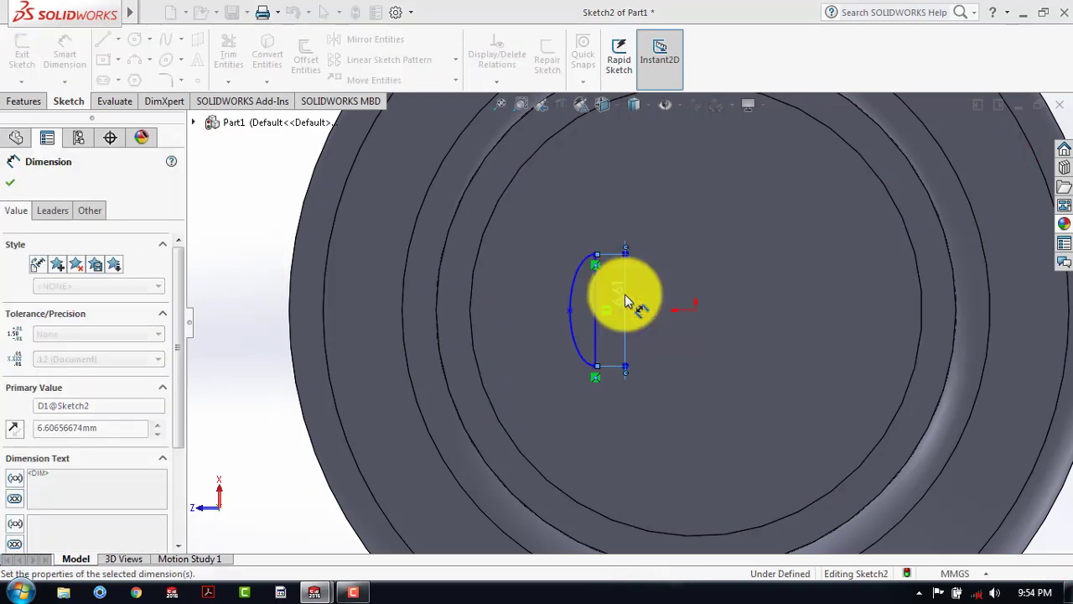
left_click(72, 50)
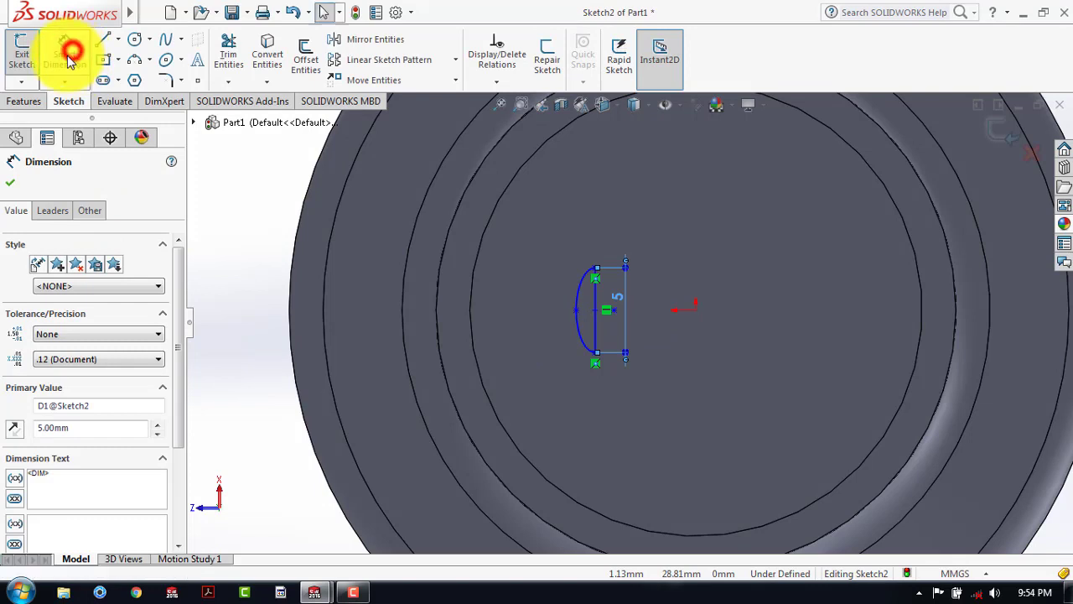
Step: Exit the sketch and start a revolved boss of the half ellipse, using its straight side as the axis
left_click(25, 57)
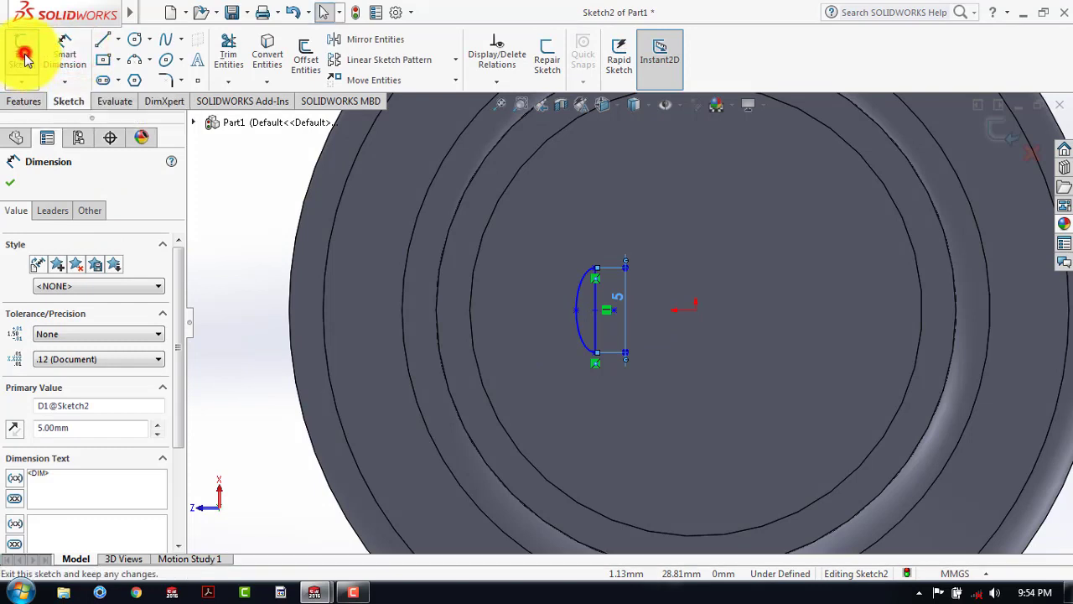
left_click(26, 101)
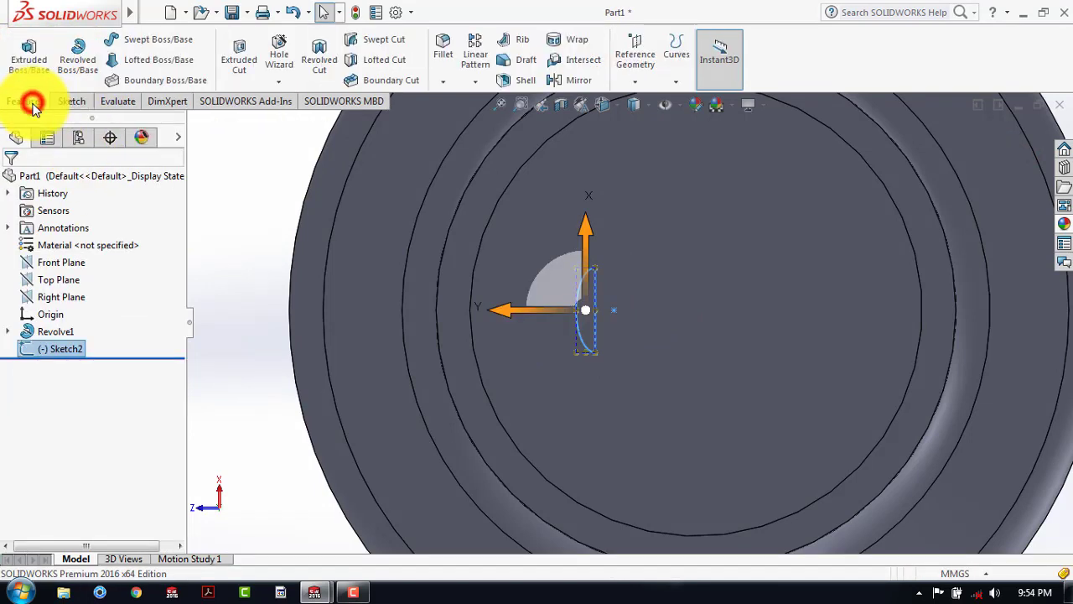
left_click(81, 61)
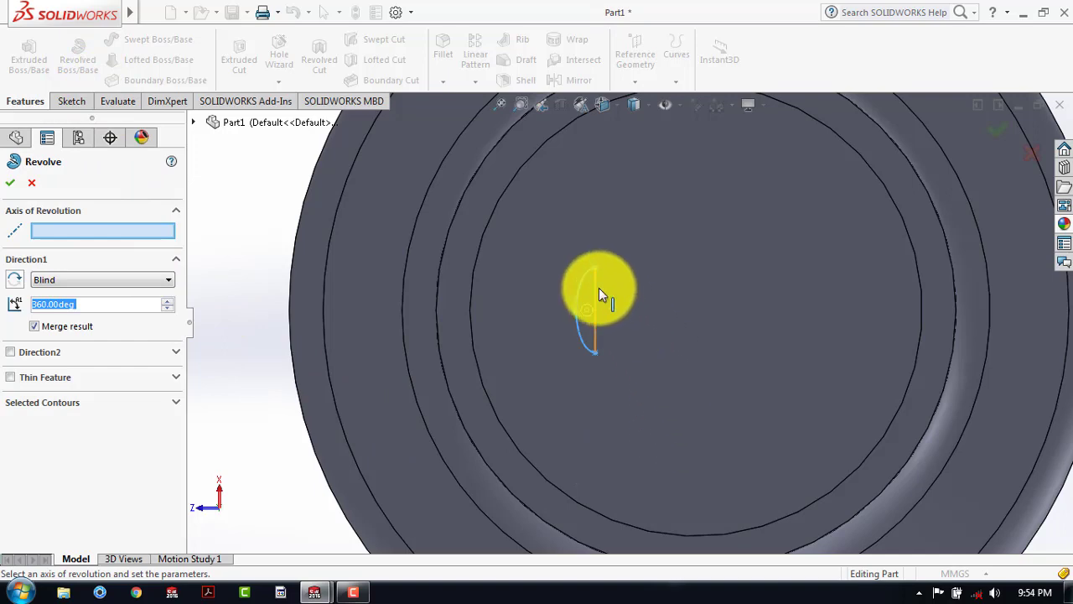
left_click(597, 289)
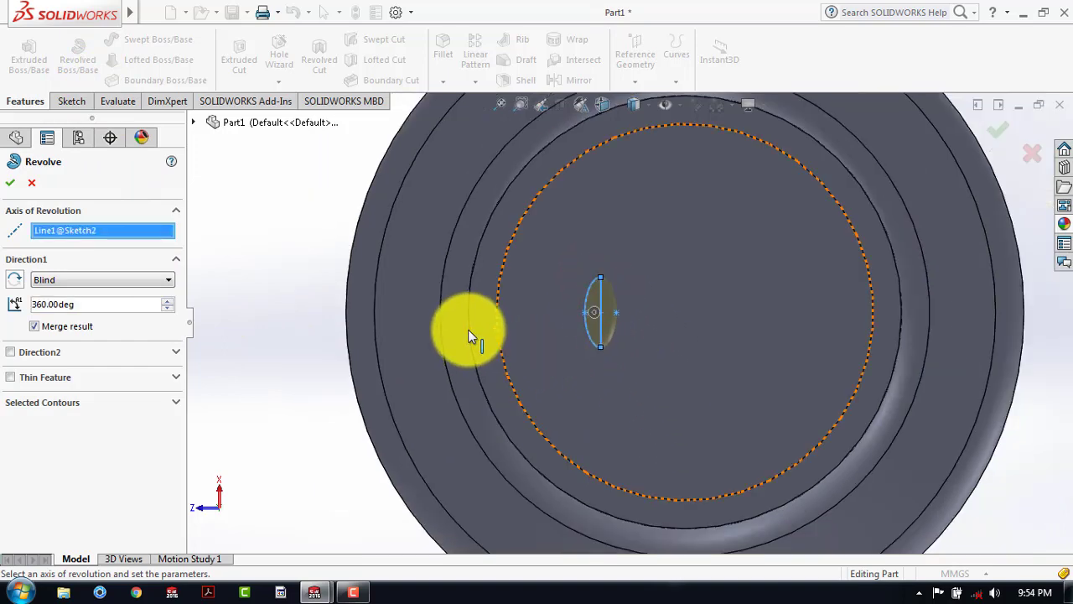
scroll(469, 335, "up", 5)
middle_click_drag(492, 318, 565, 389)
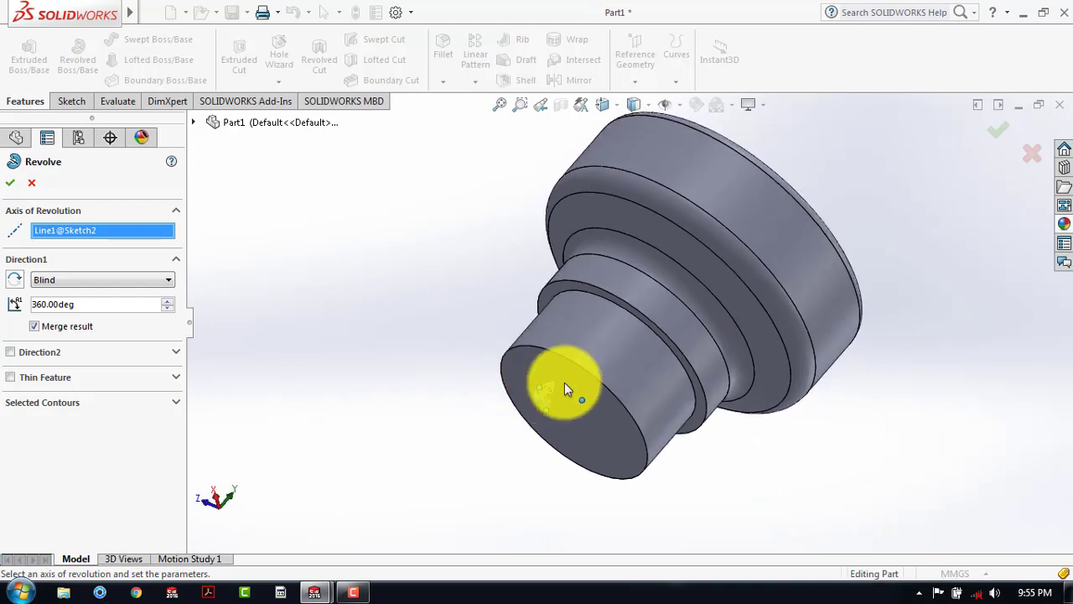
scroll(564, 383, "down", 10)
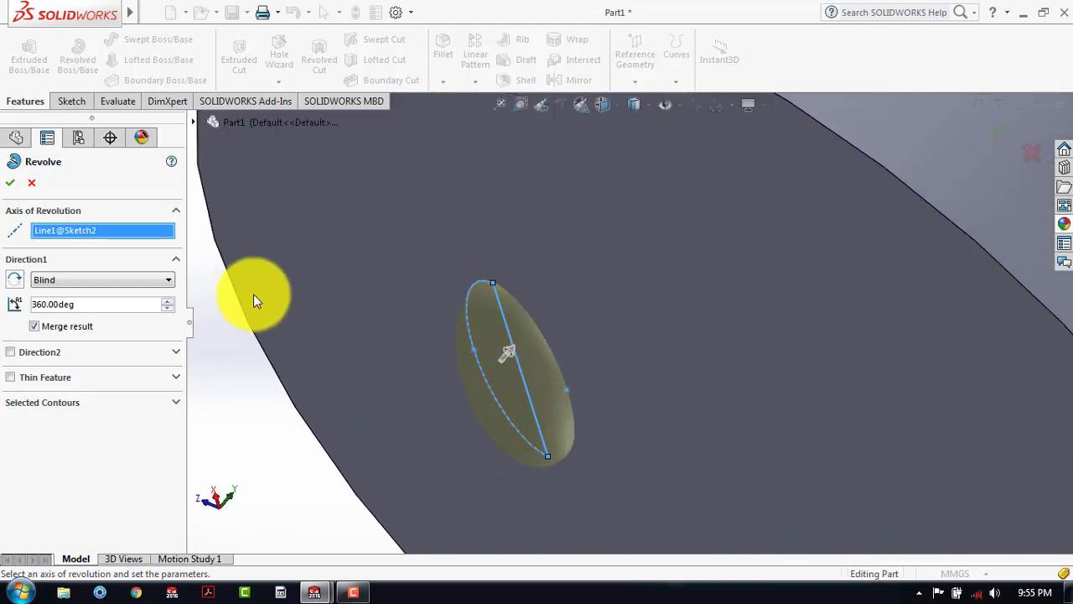
Step: Set the half-ellipse revolve to 180 degrees in the reversed direction and complete the feature
double_click(93, 304)
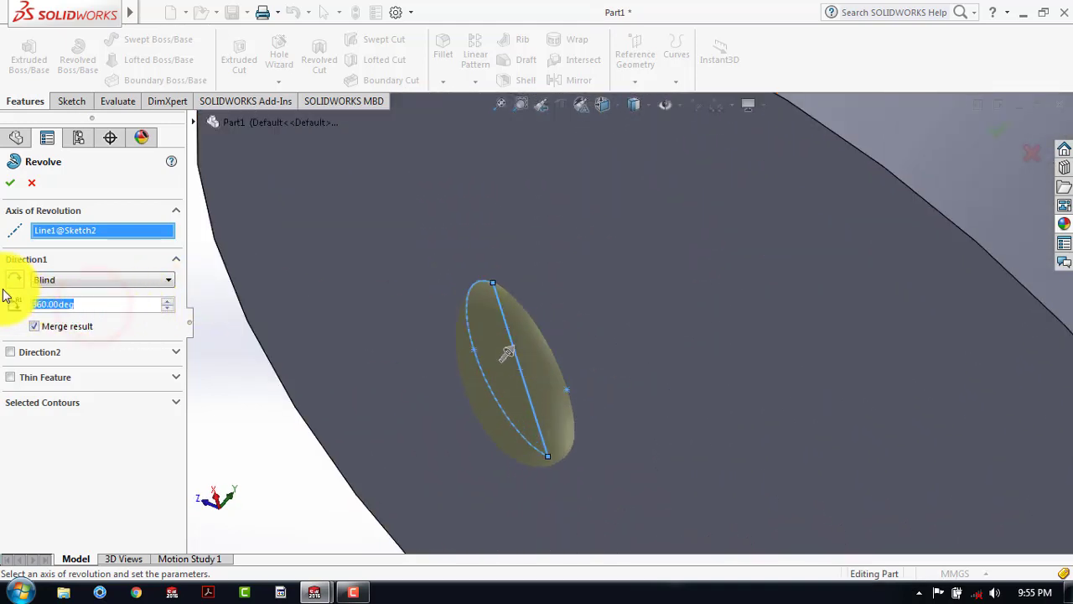
type("180")
key("Return")
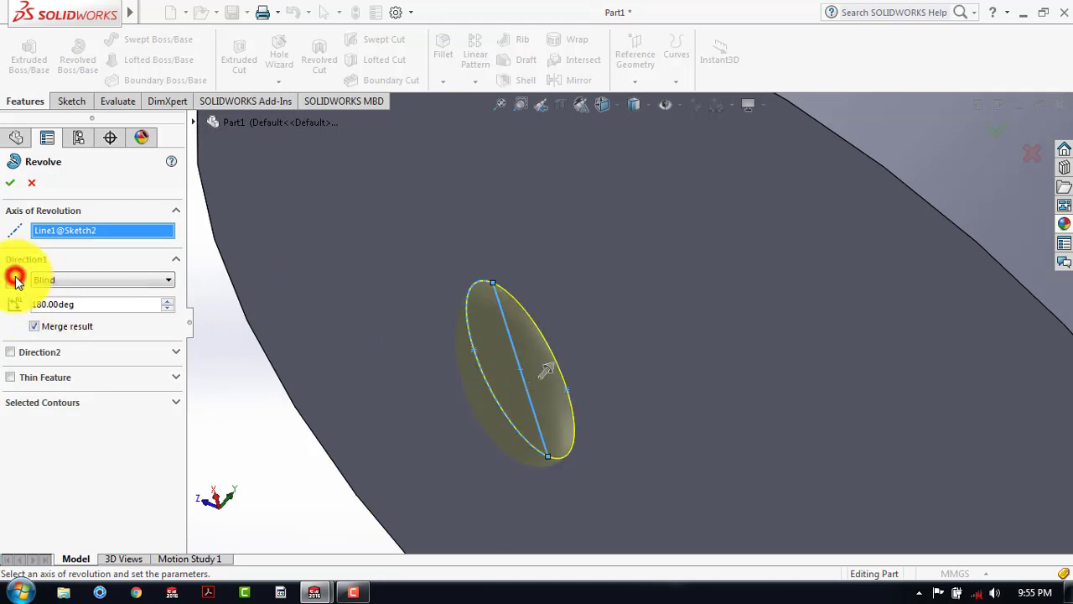
left_click(9, 183)
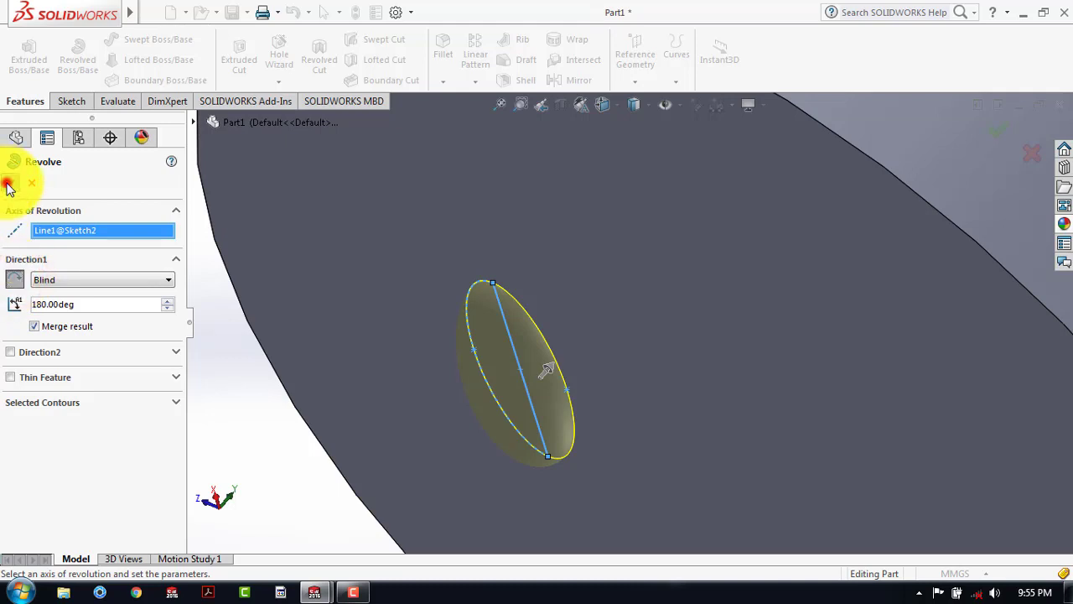
key("z")
key("z")
key("z")
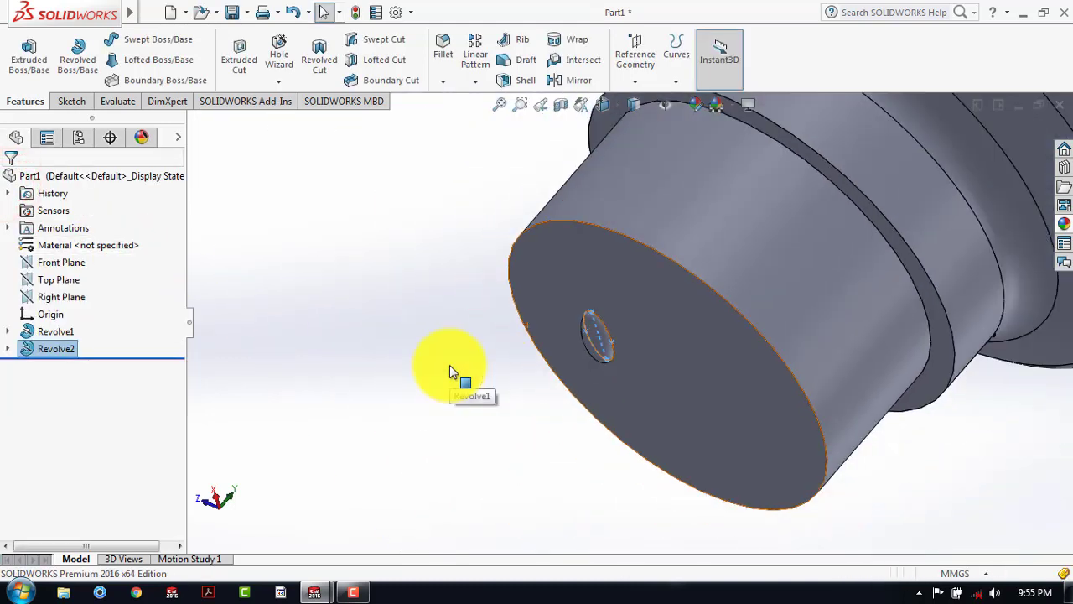
Step: Mirror the revolved half-ellipse contact about the Front Plane
mouse_move(448, 347)
middle_mouse_down()
mouse_move(575, 343)
mouse_move(446, 328)
middle_mouse_up()
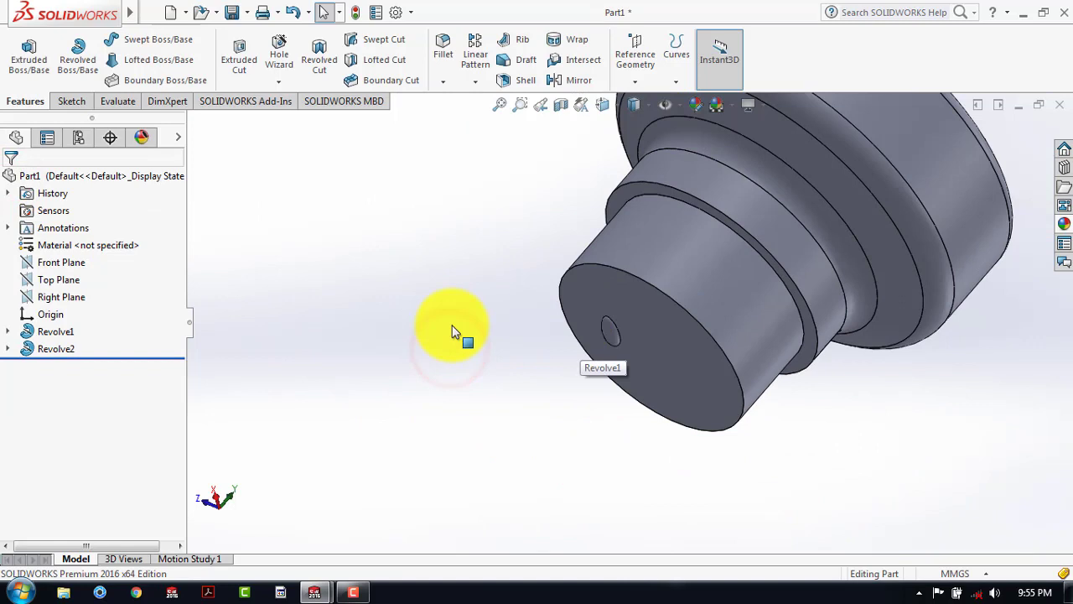
left_click(67, 349)
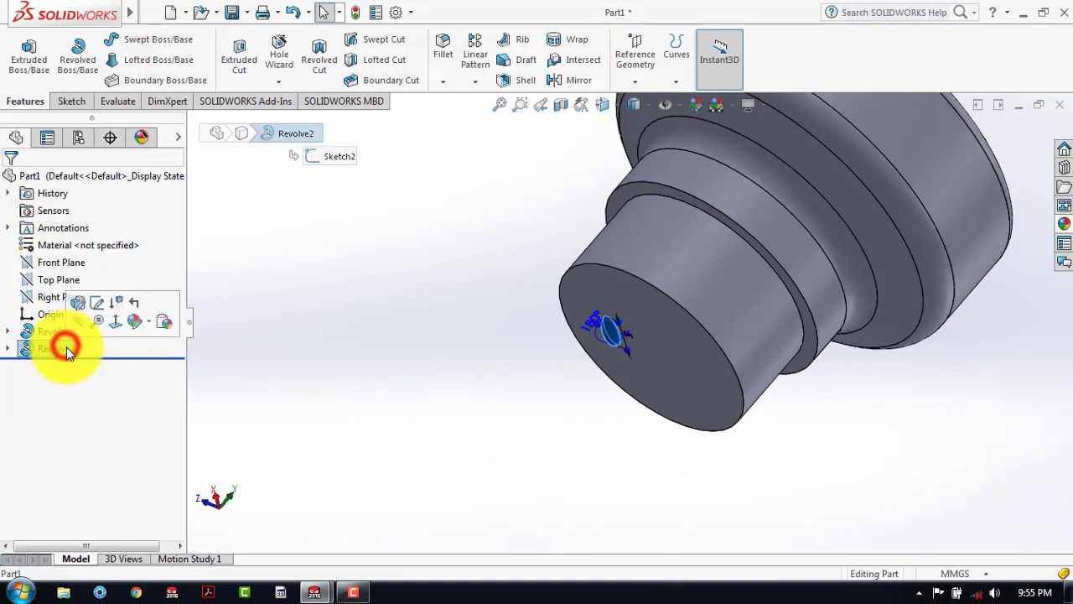
left_click(579, 79)
left_click(193, 123)
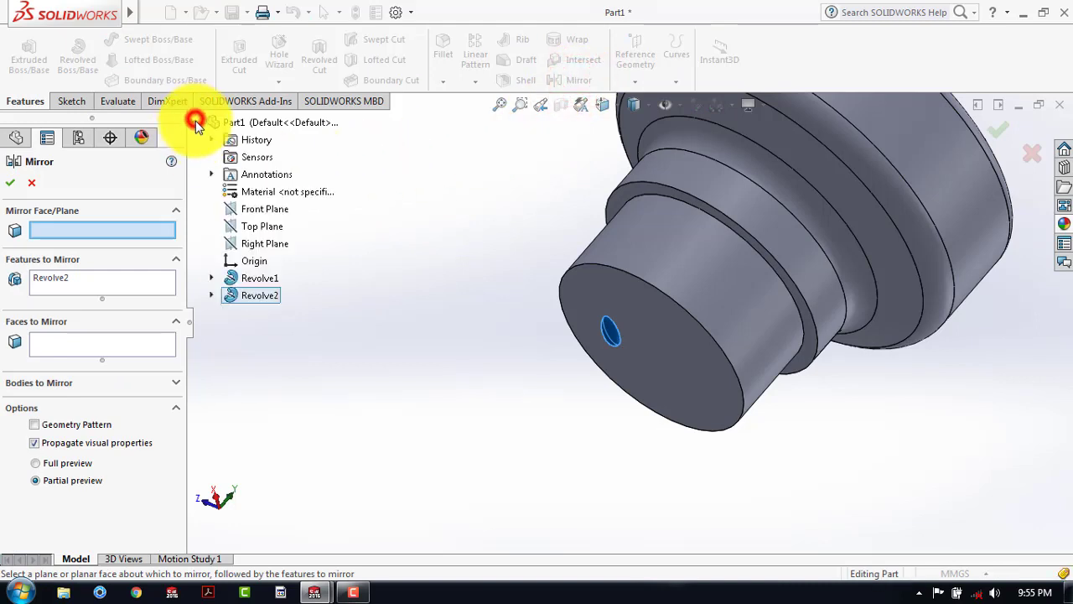
left_click(265, 210)
left_click(10, 182)
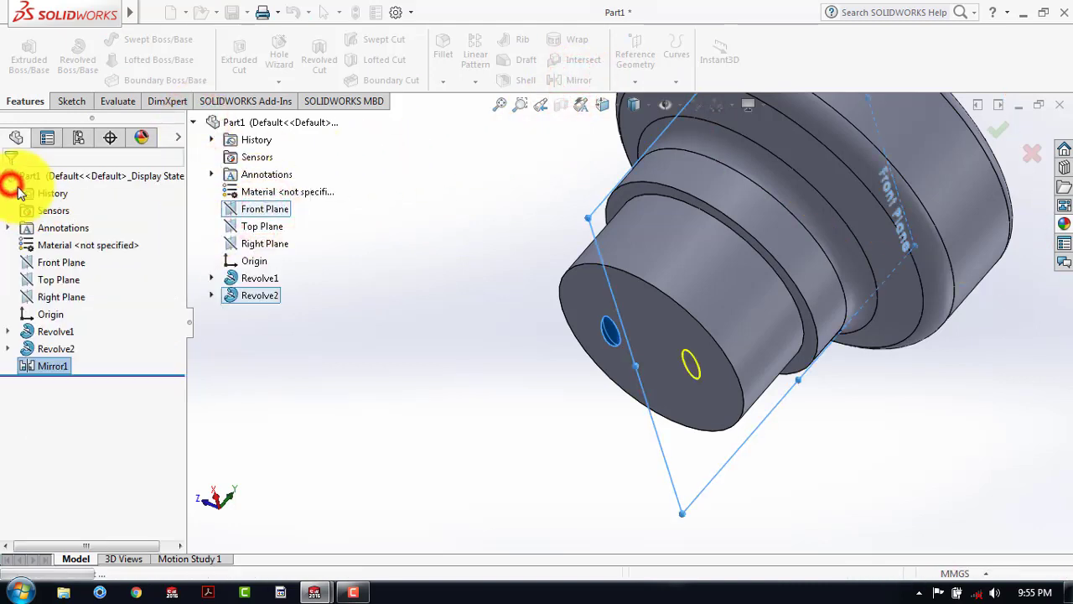
left_click(379, 332)
Step: Start a fillet on the outer edge of the base's bottom face with a radius of 0.5 mm
scroll(474, 401, "up", 3)
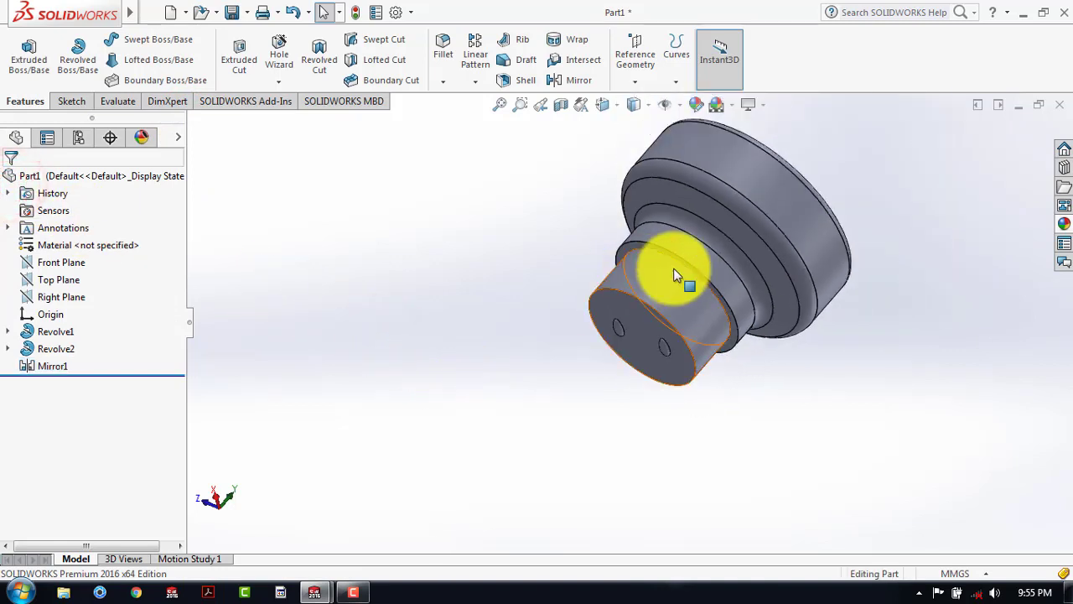
scroll(675, 277, "down", 2)
scroll(663, 284, "down", 2)
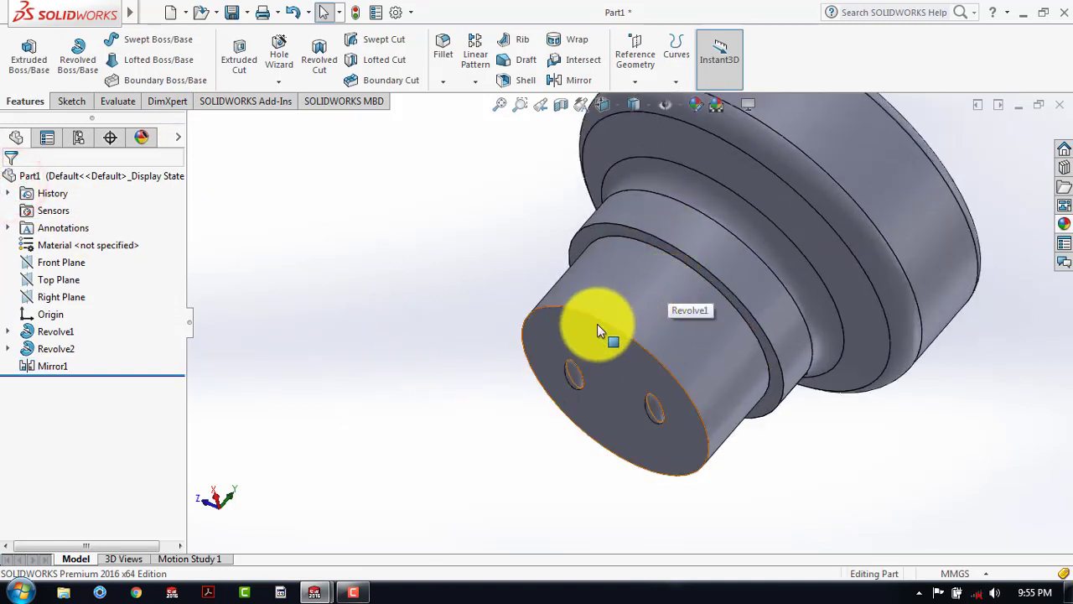
left_click(451, 54)
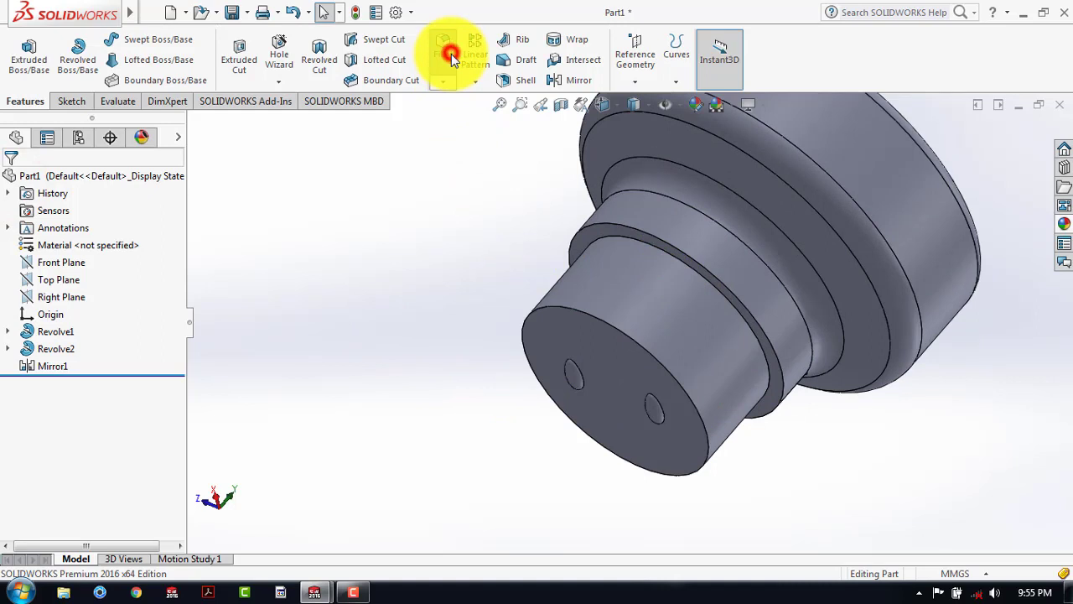
left_click(569, 315)
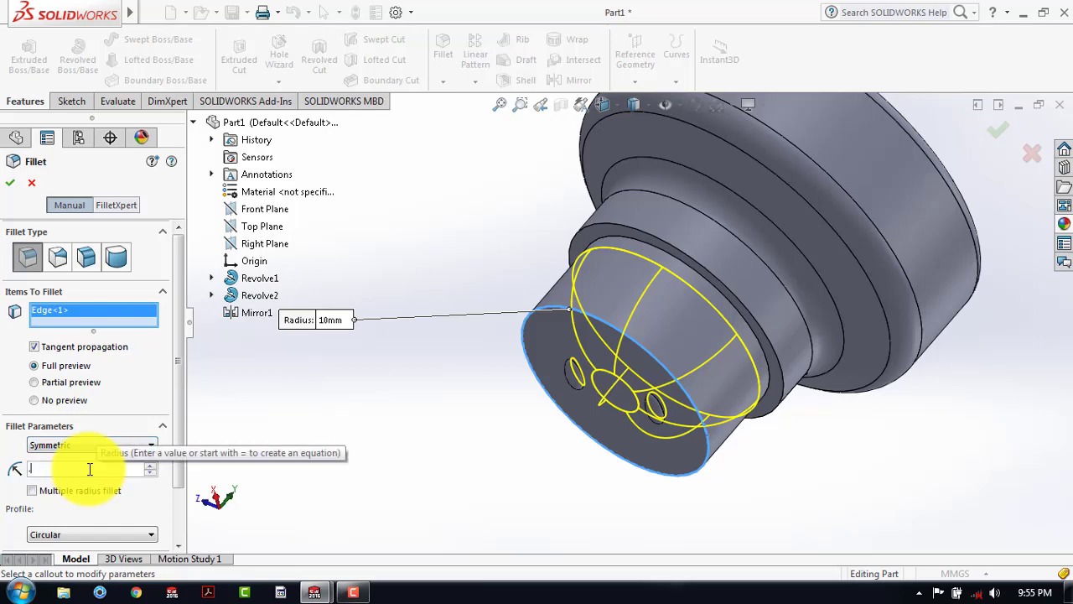
type(".5")
key("Return")
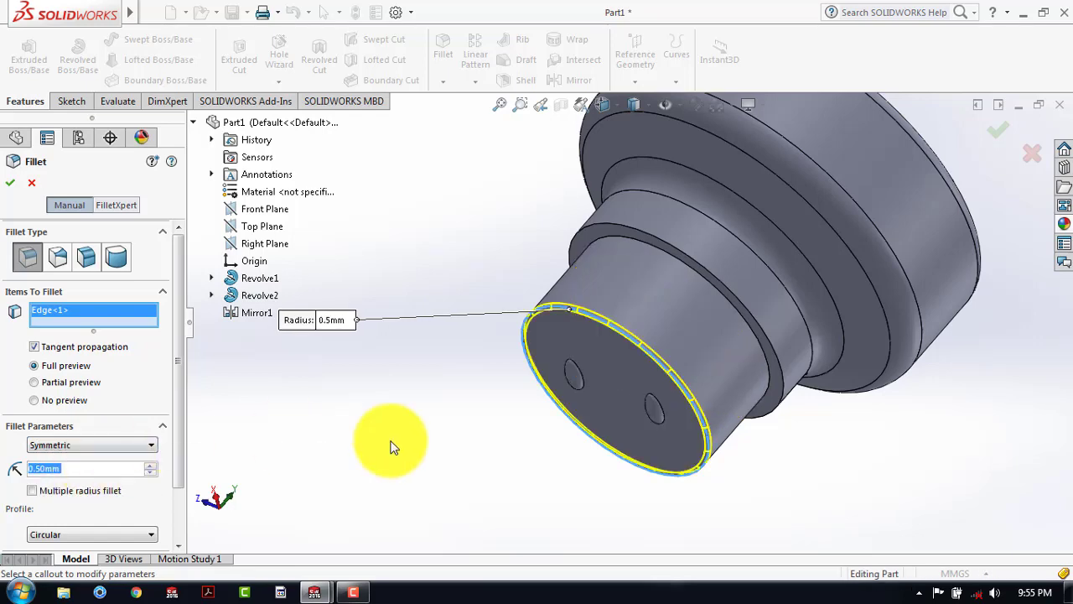
Step: Add the inner and outer edges of the ledge above the bottom cylinder to the fillet and complete it
scroll(652, 253, "down", 3)
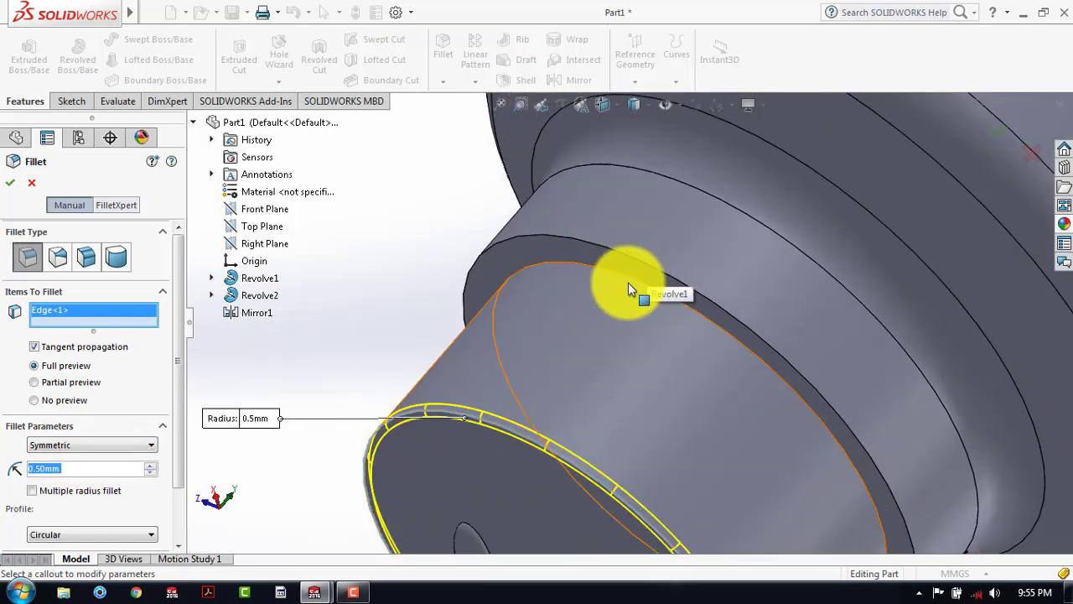
left_click(628, 276)
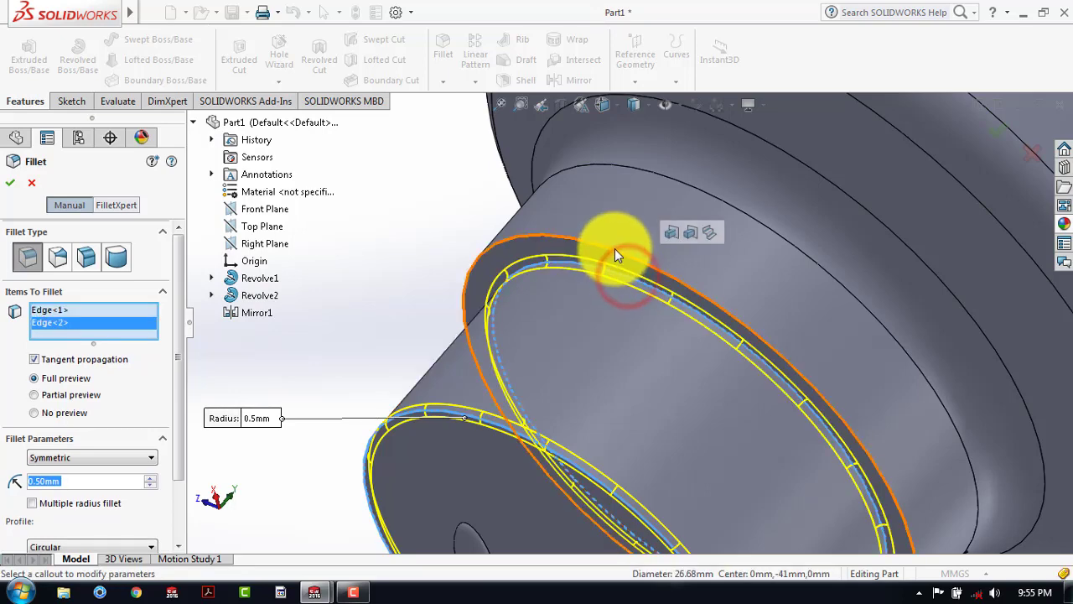
left_click(615, 248)
scroll(616, 256, "up", 5)
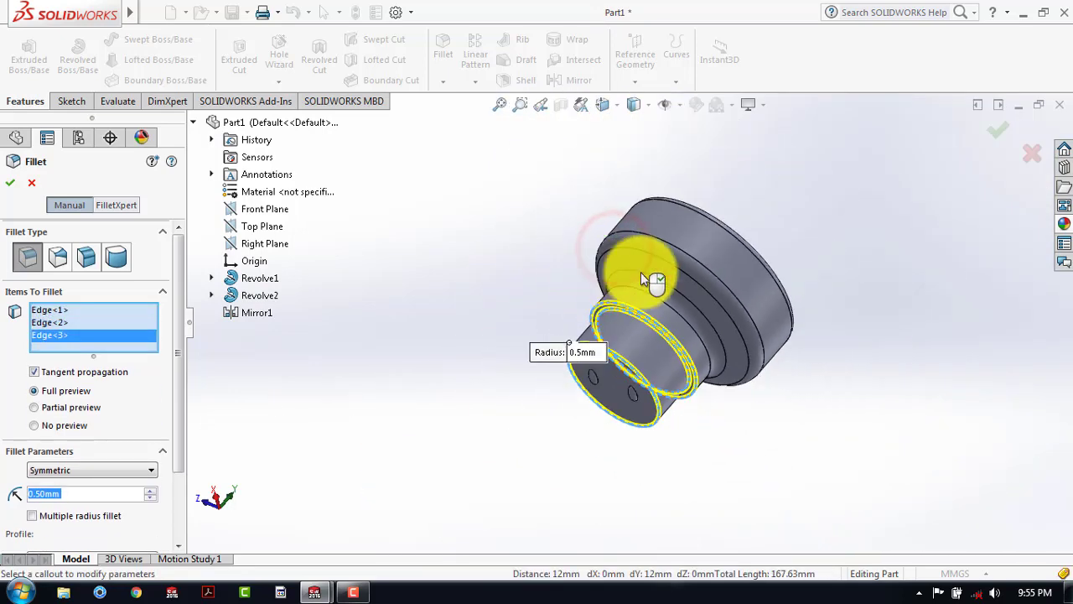
middle_click_drag(795, 253, 629, 421)
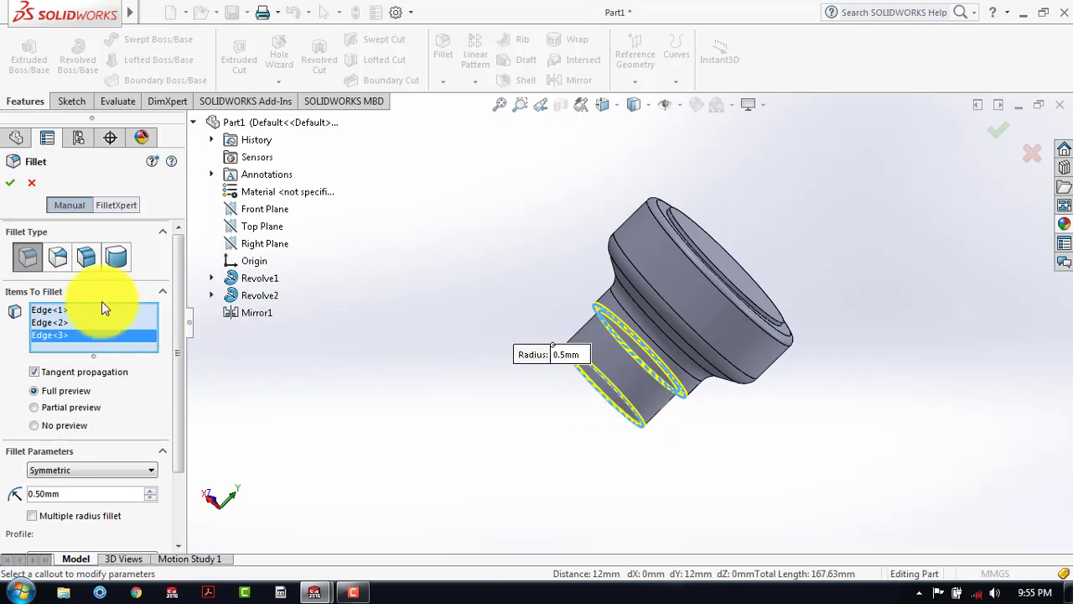
left_click(11, 186)
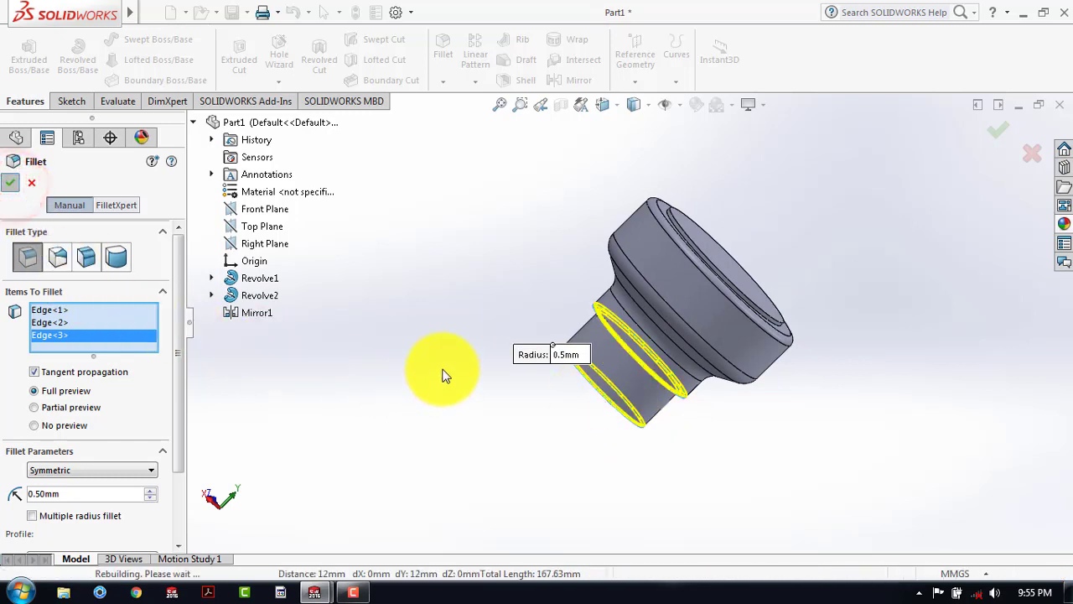
left_click(405, 357)
Step: Start a new reference plane offset from the Front Plane
middle_click_drag(515, 455, 725, 369)
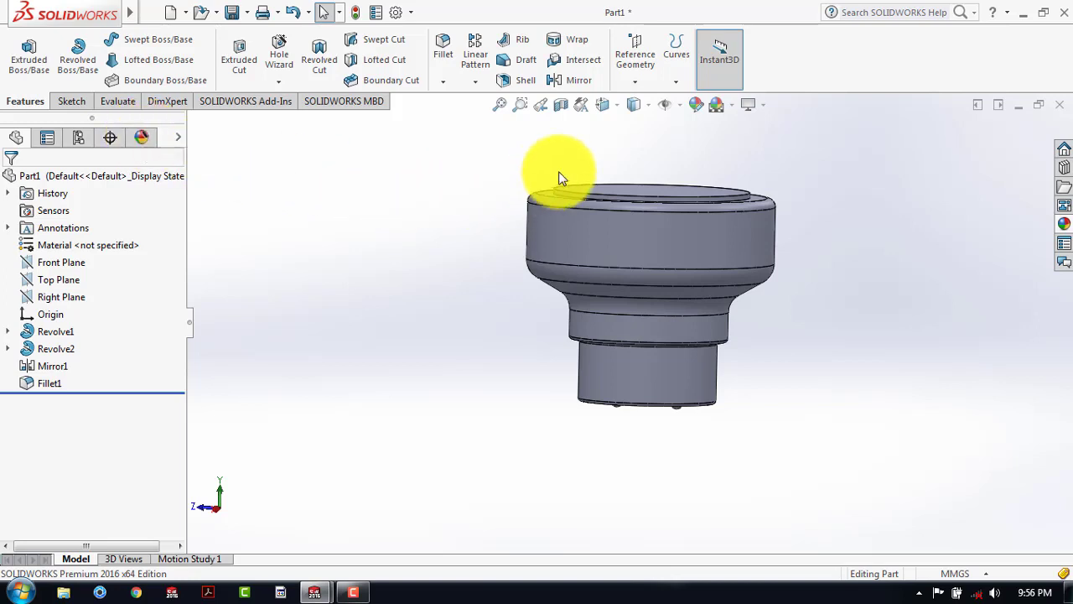
left_click(630, 84)
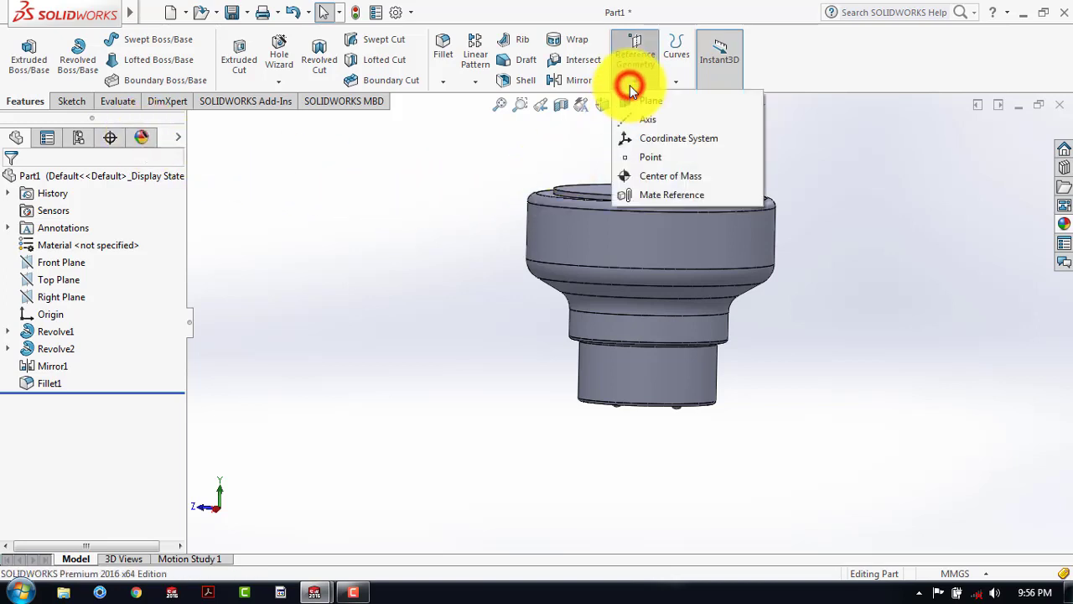
left_click(639, 101)
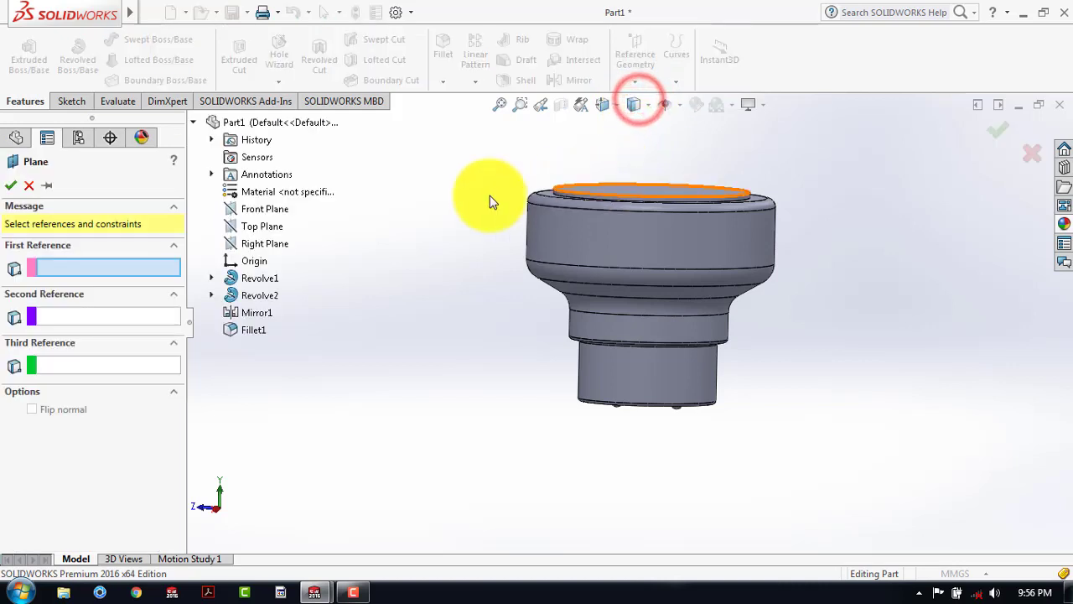
left_click(265, 212)
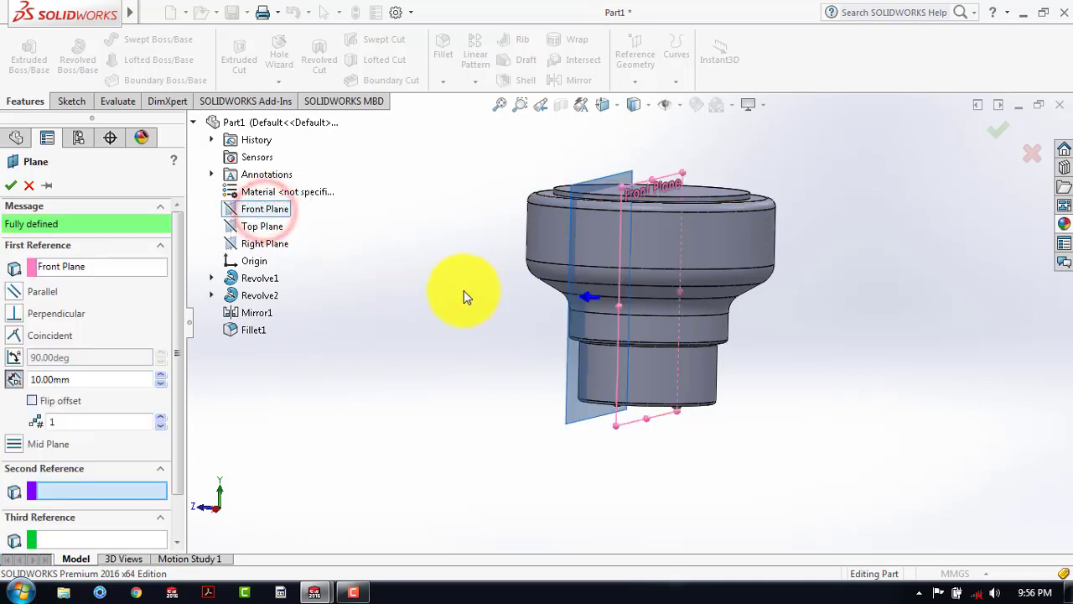
middle_click_drag(443, 346, 474, 377)
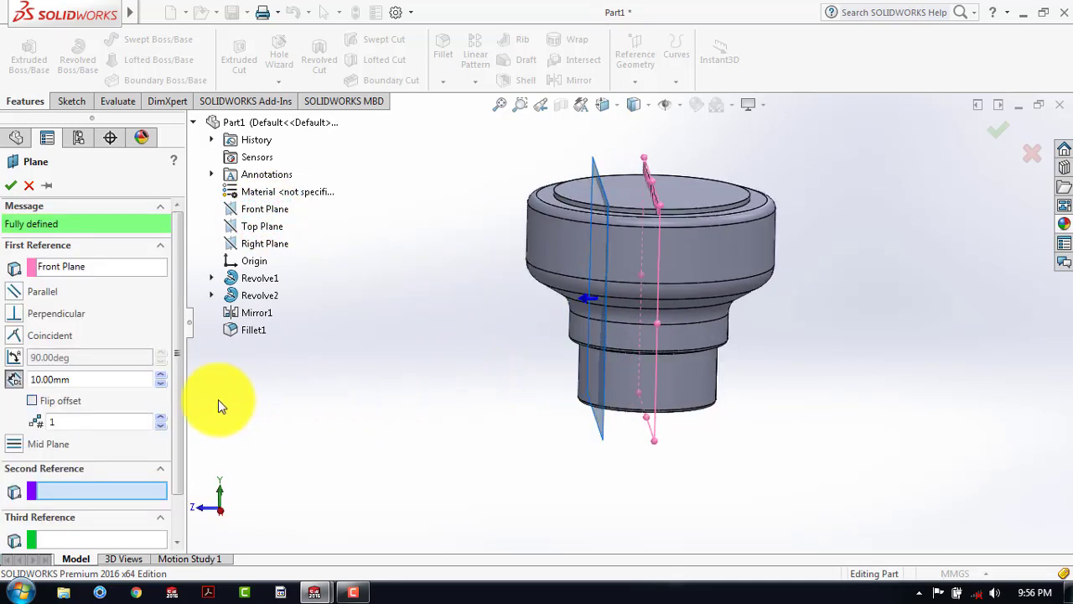
Step: Try an offset of 13 mm for the new reference plane
double_click(74, 379)
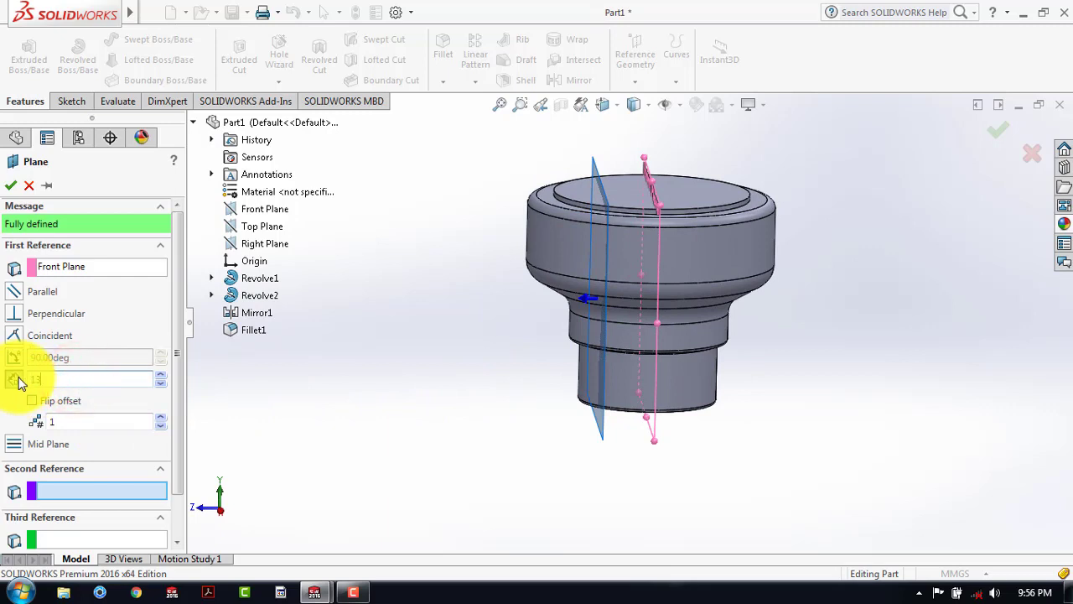
type("3")
key("Return")
left_click(18, 380)
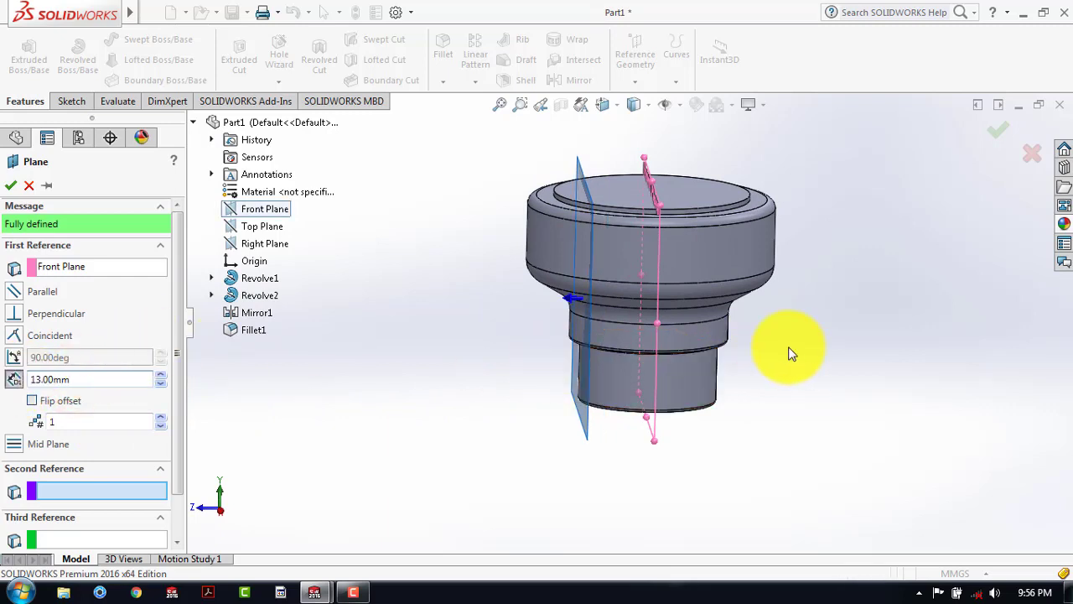
middle_click_drag(792, 353, 775, 337)
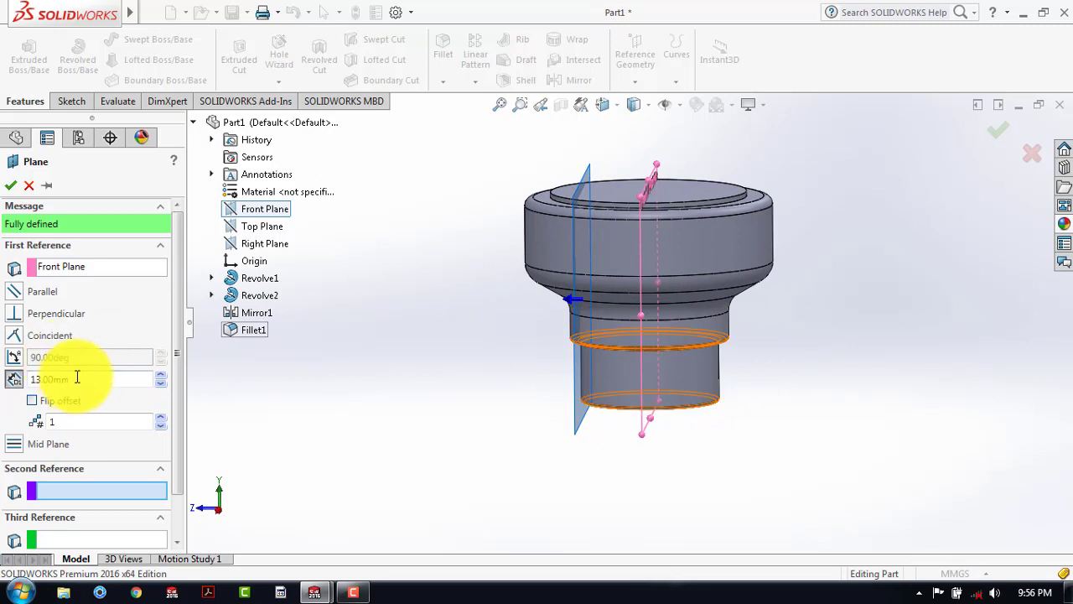
Step: Set the reference plane's offset to 15 mm and create the plane
left_click_drag(74, 378, 31, 379)
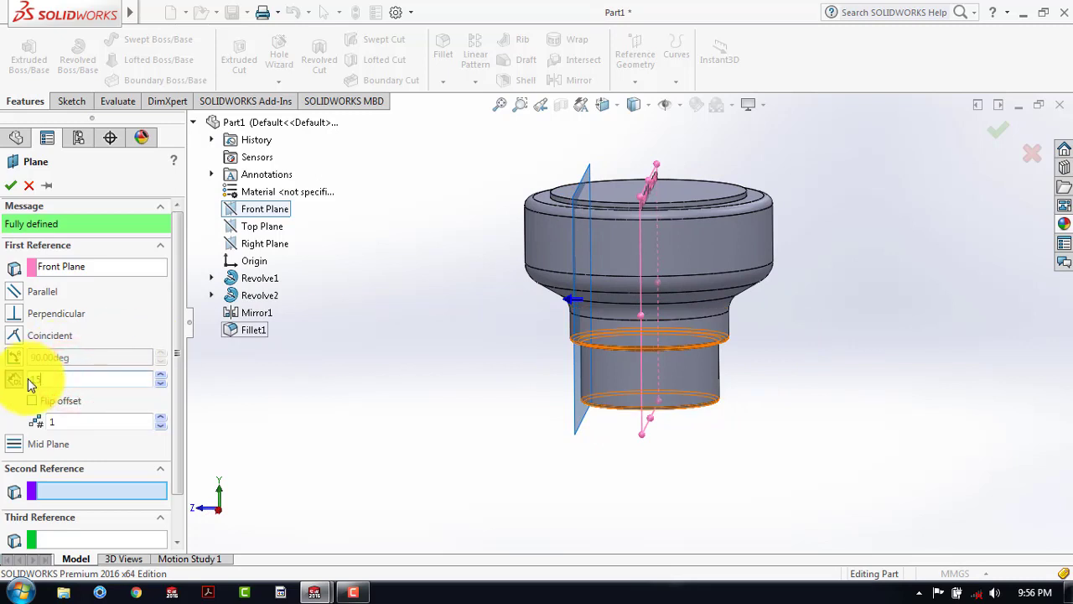
type("15.00mm")
key("Return")
middle_click_drag(386, 419, 417, 400)
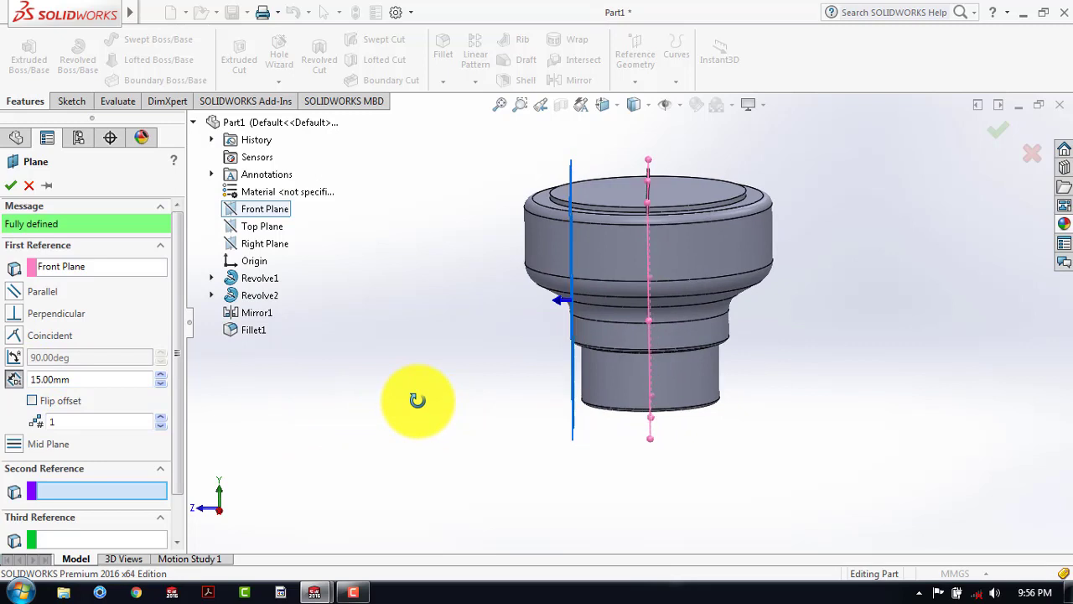
left_click(12, 186)
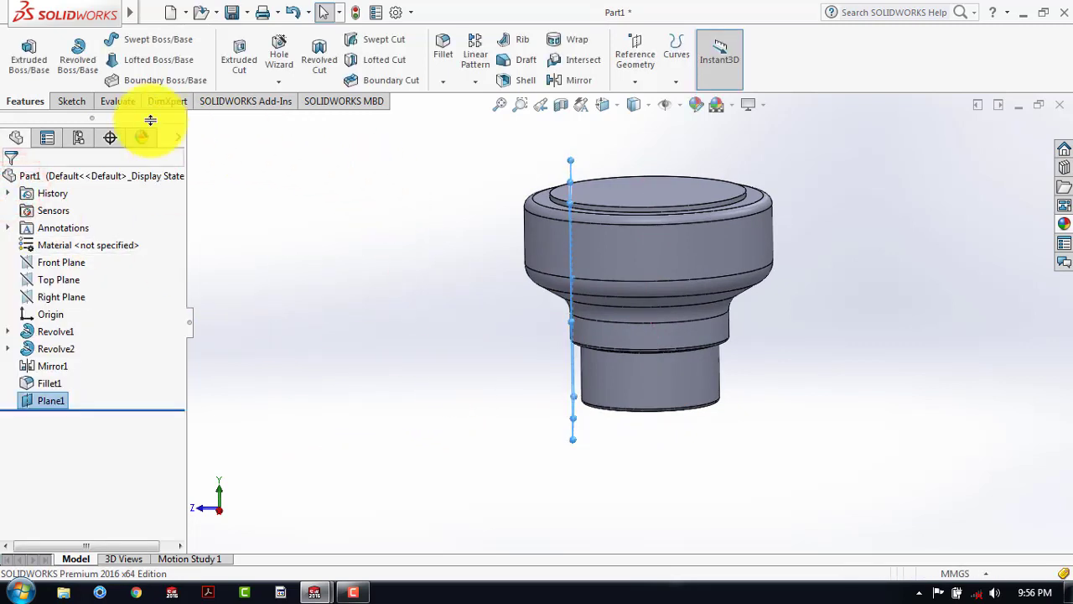
Step: Sketch a circle about 2.4 mm in diameter on the new offset plane, centred on the part's vertical axis over the bottom cylinder
left_click(77, 100)
left_click(22, 49)
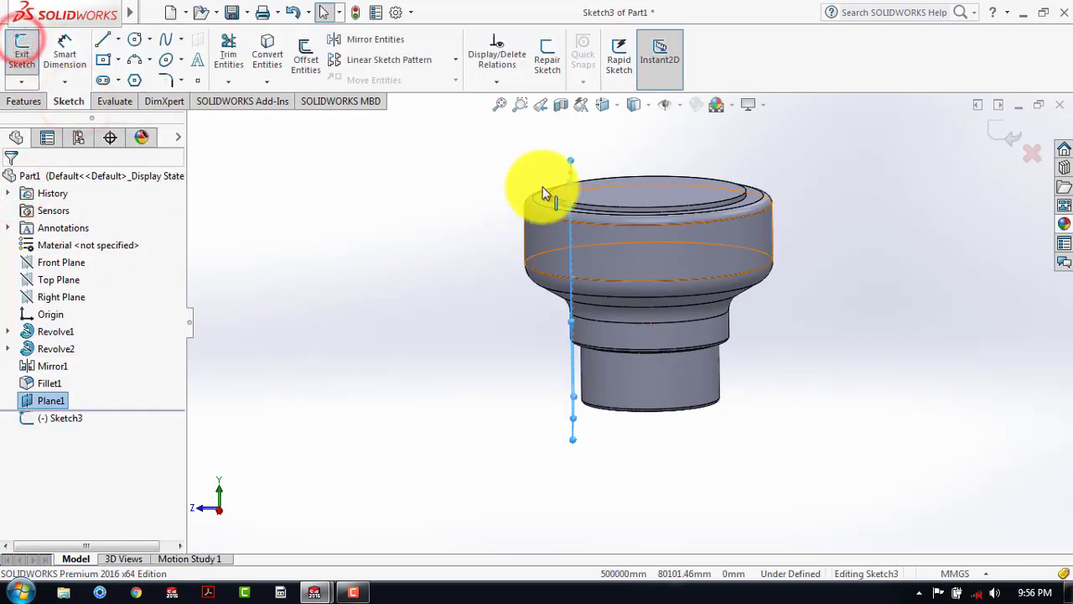
left_click(617, 104)
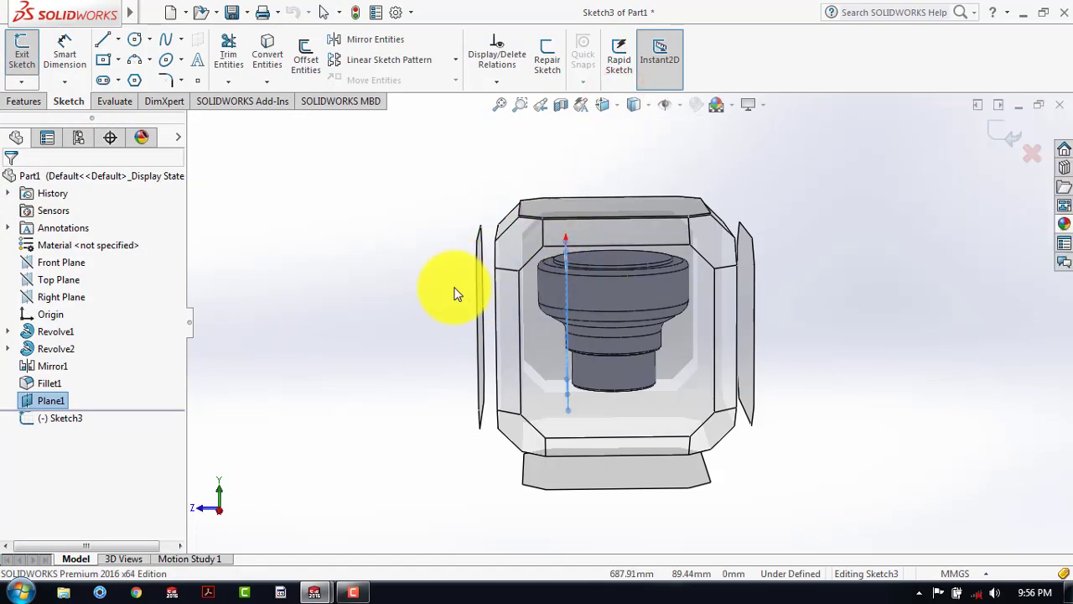
middle_click_drag(444, 293, 492, 289)
left_click(525, 293)
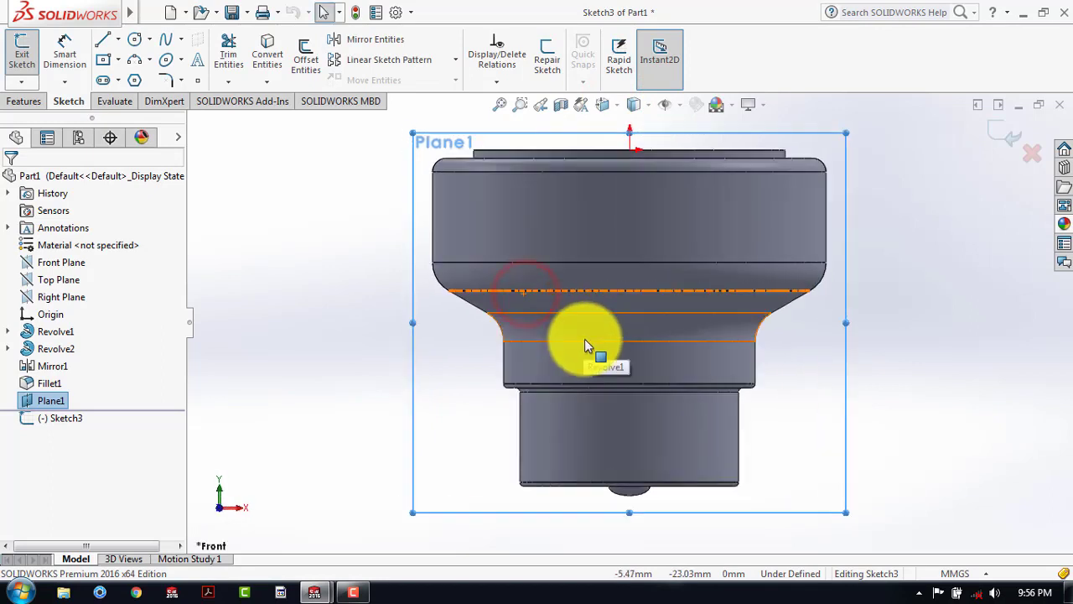
left_click(135, 39)
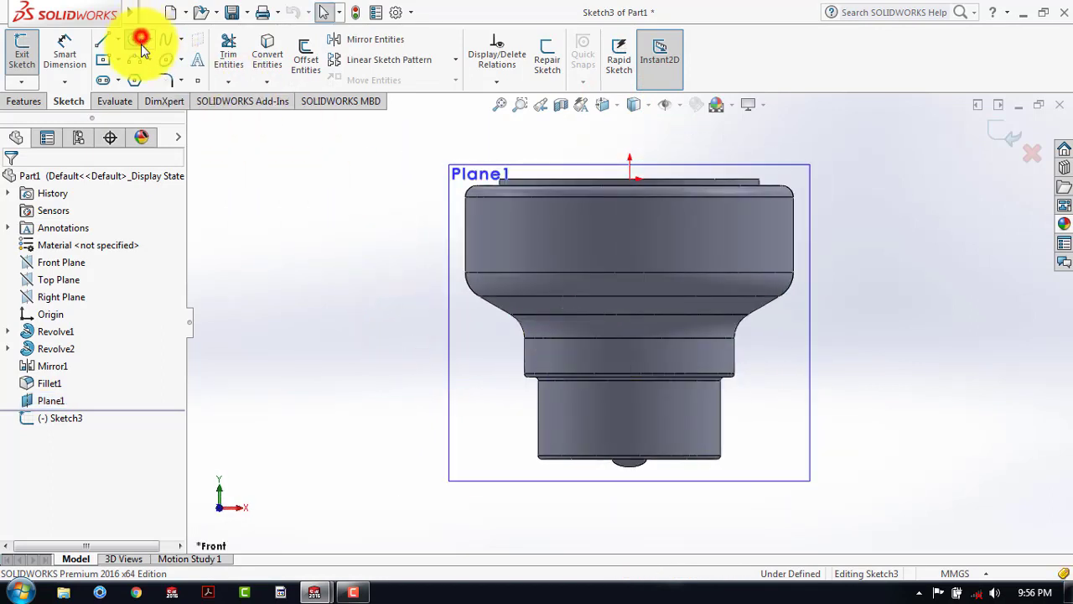
scroll(608, 394, "down", 3)
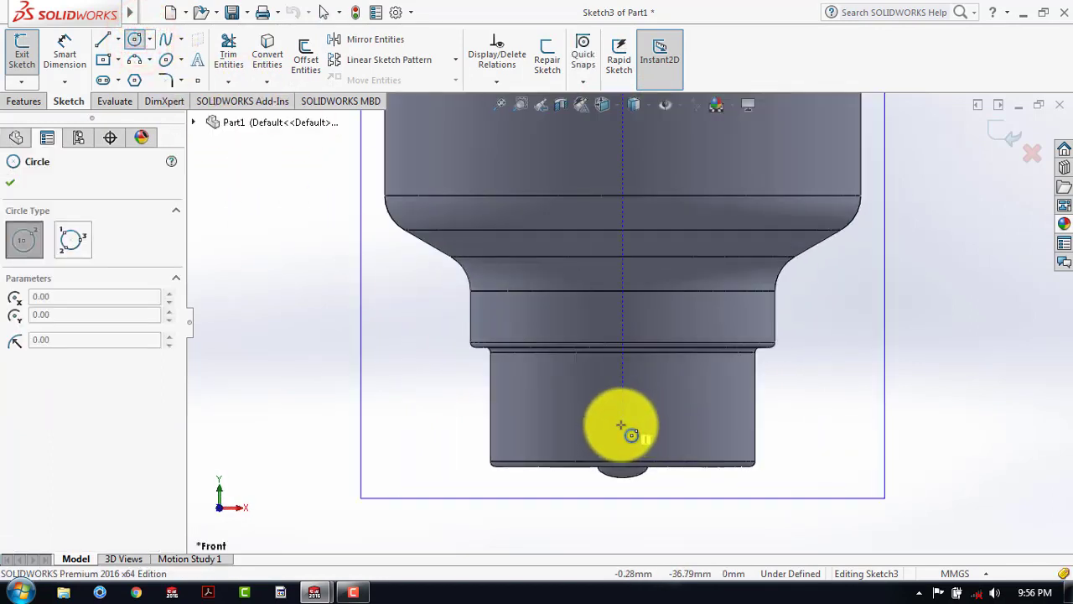
left_click(622, 426)
left_click(634, 422)
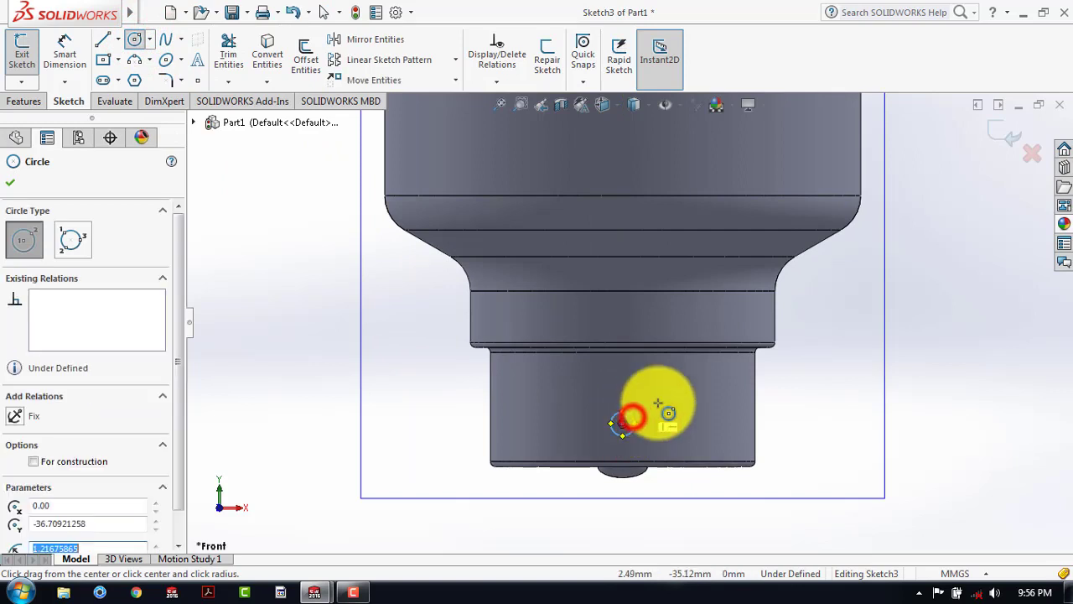
key("Escape")
Step: Set the circle's diameter to 4 mm
left_click(67, 52)
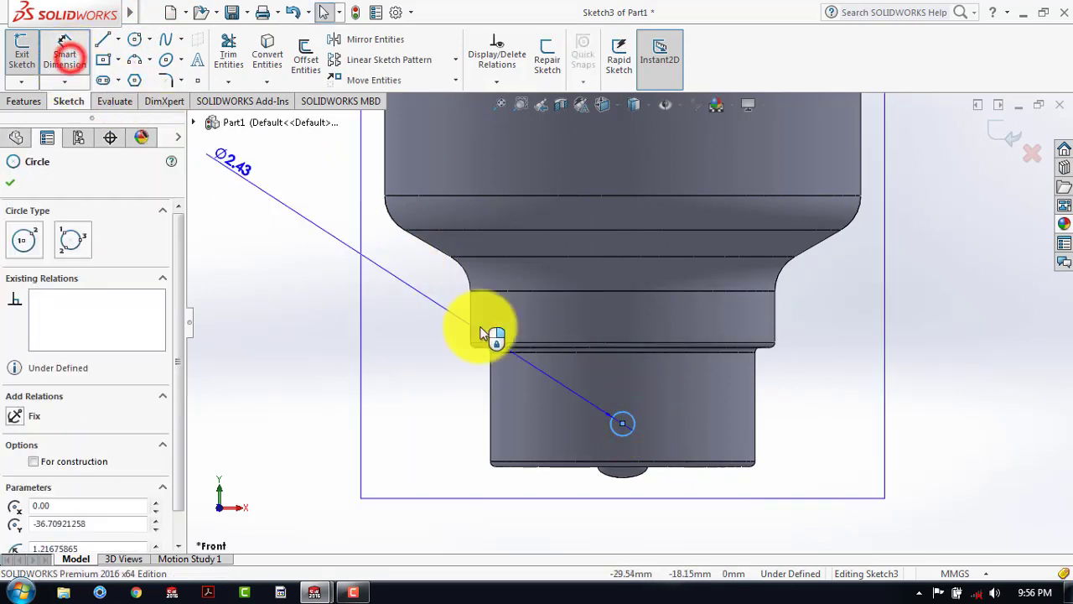
left_click(691, 414)
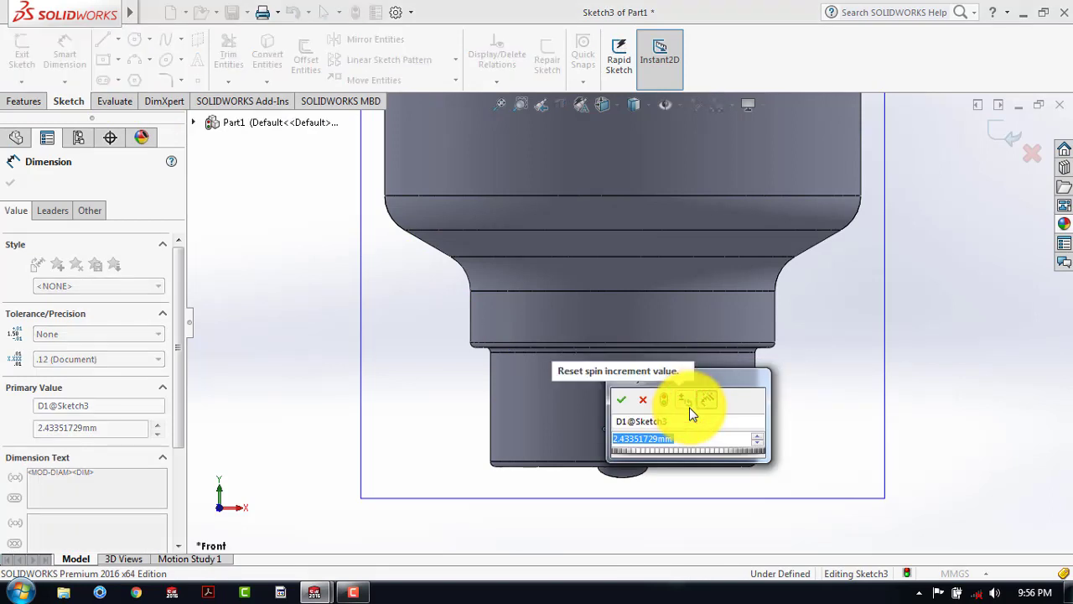
type("4")
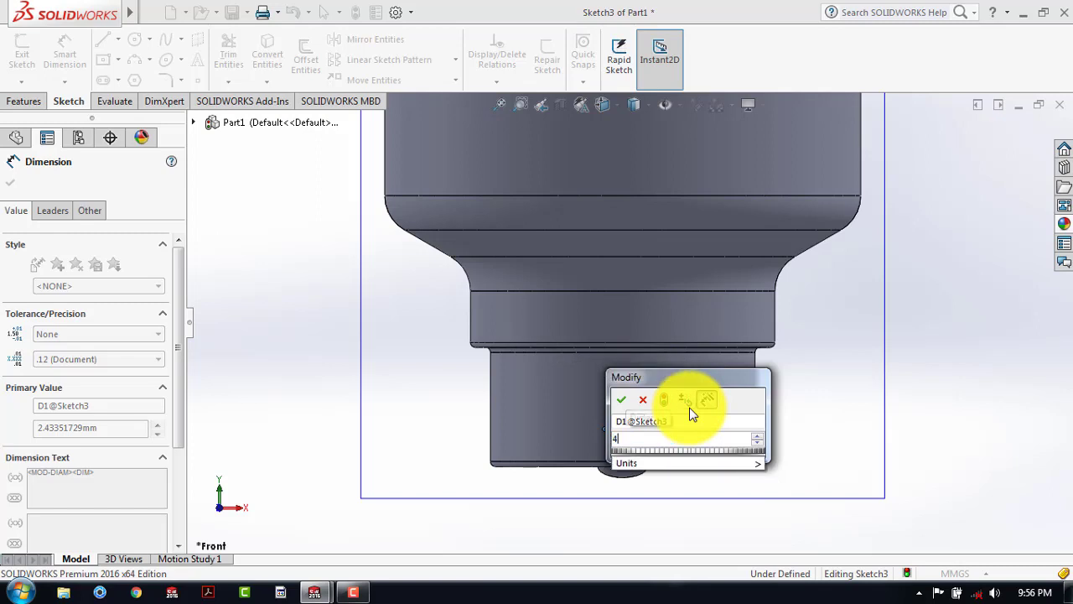
key("Return")
left_click(850, 388)
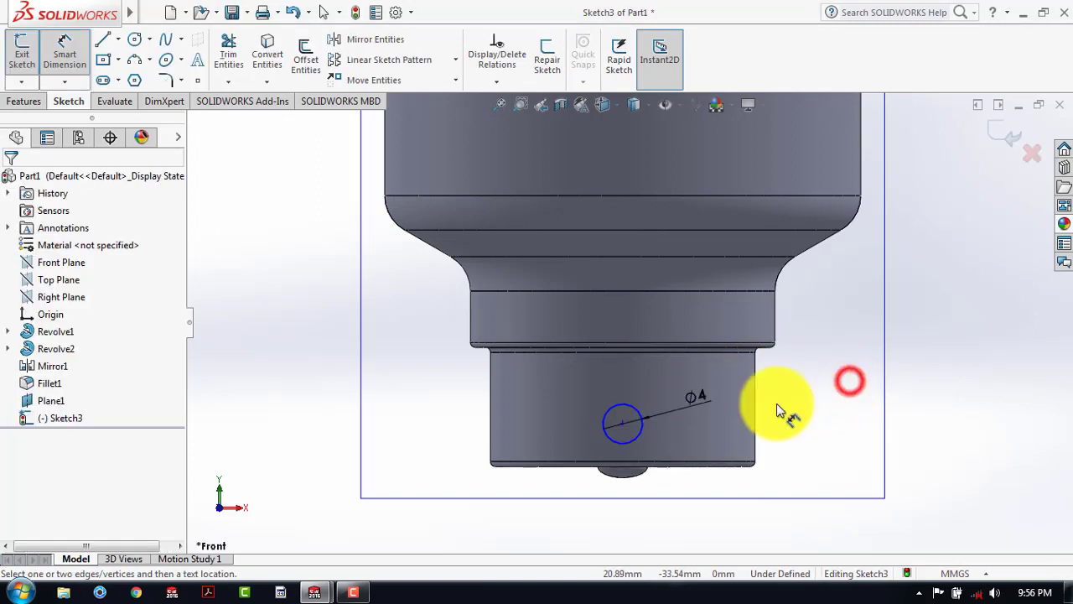
Step: Dimension the circle's centre 5 mm above the bottom cylinder's lower edge and finish the sketch
left_click(610, 425)
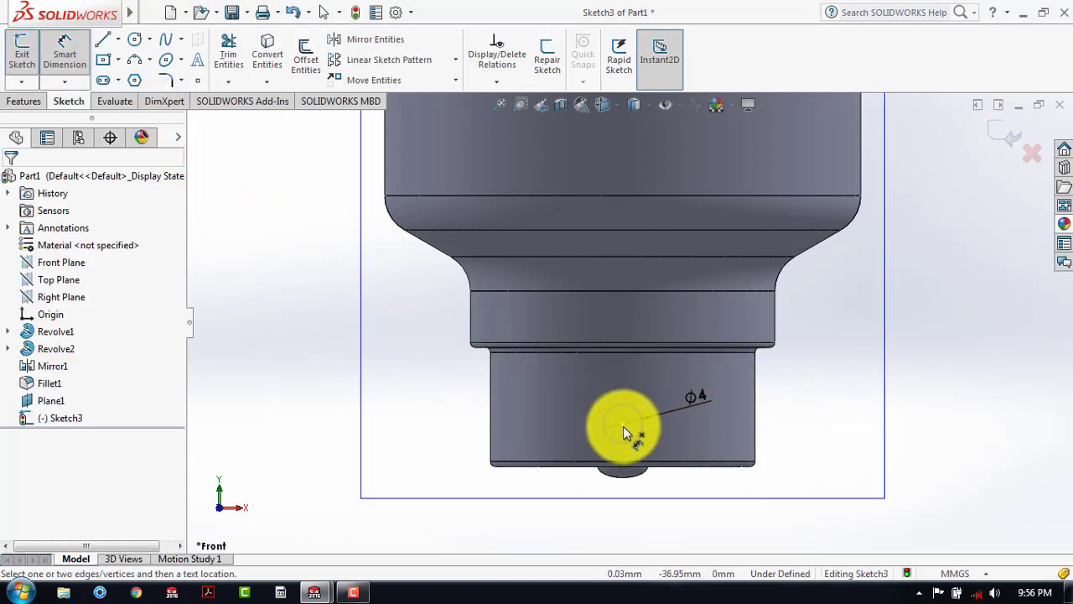
left_click(623, 424)
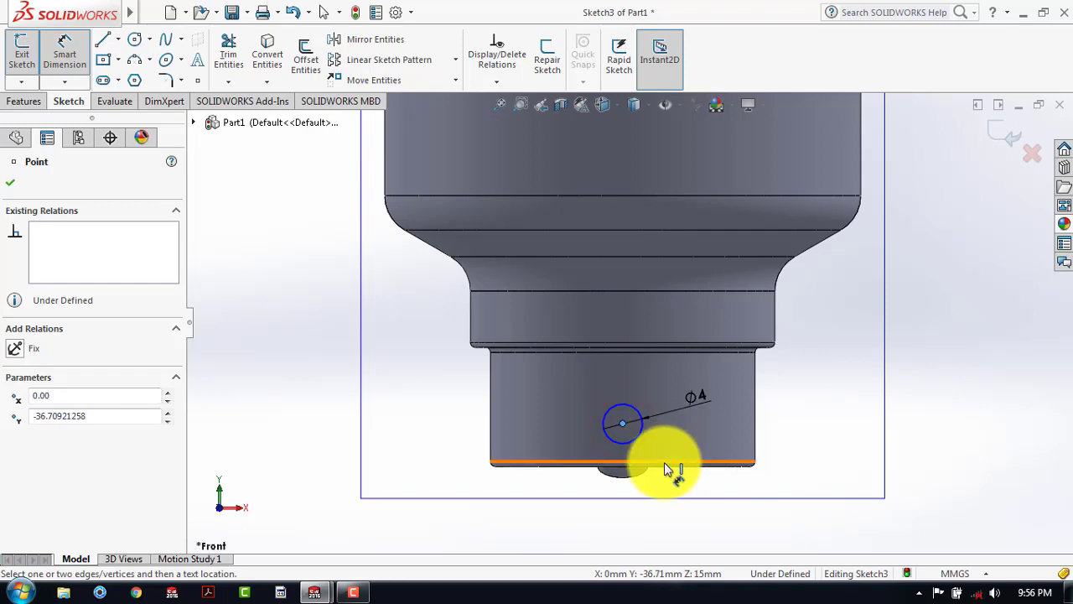
left_click(667, 464)
left_click(792, 440)
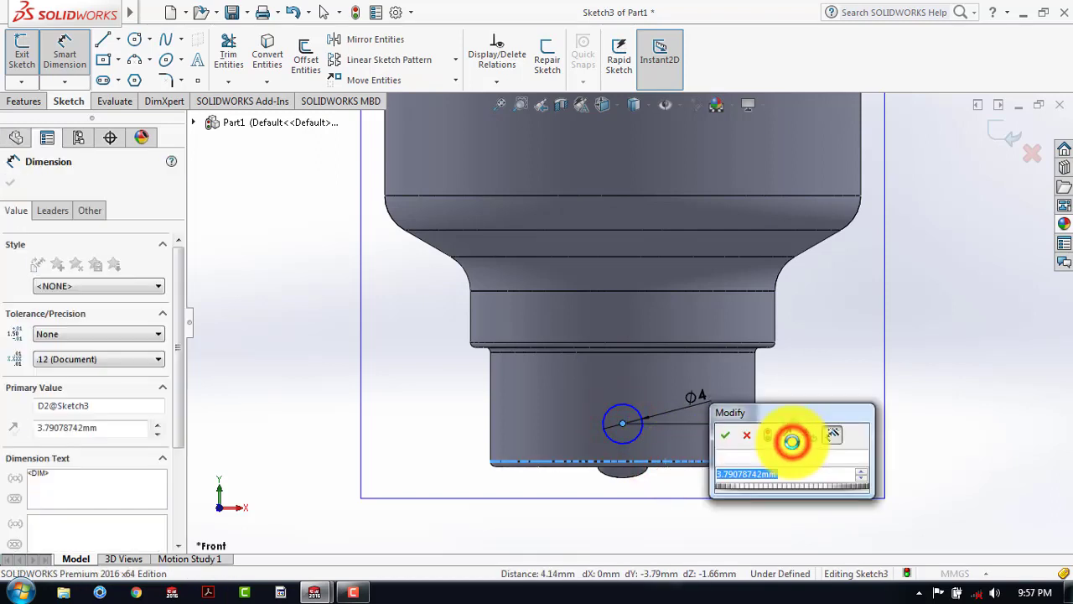
type("5")
key("Return")
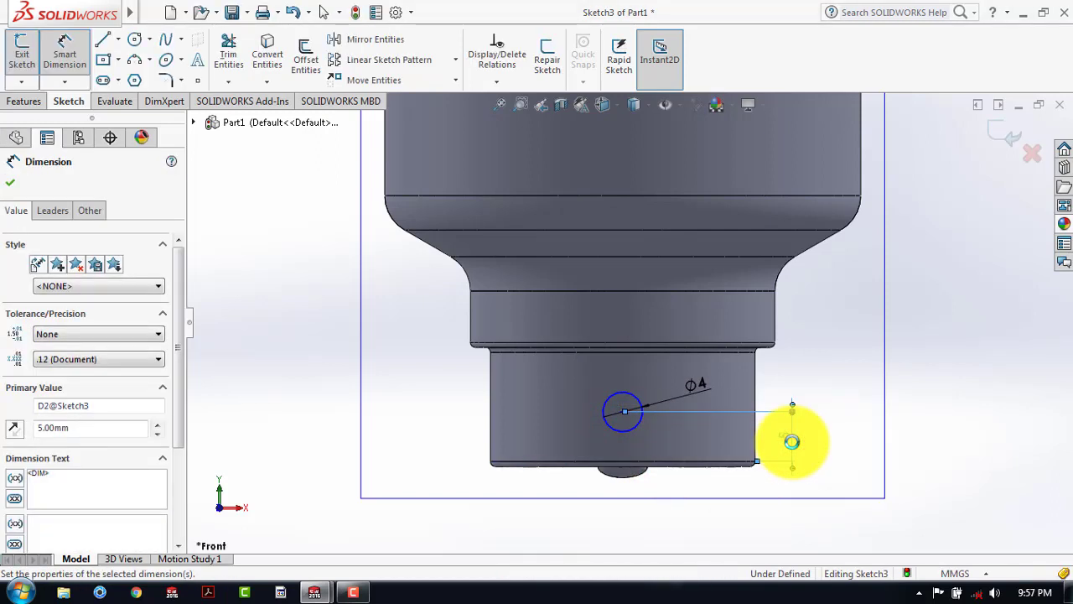
left_click(843, 341)
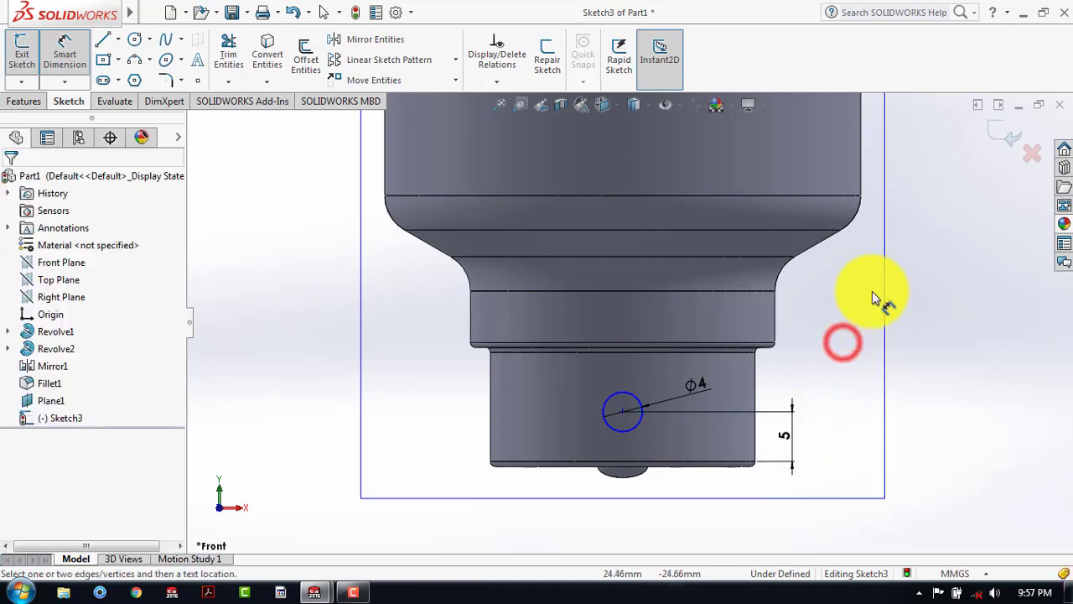
left_click(1001, 139)
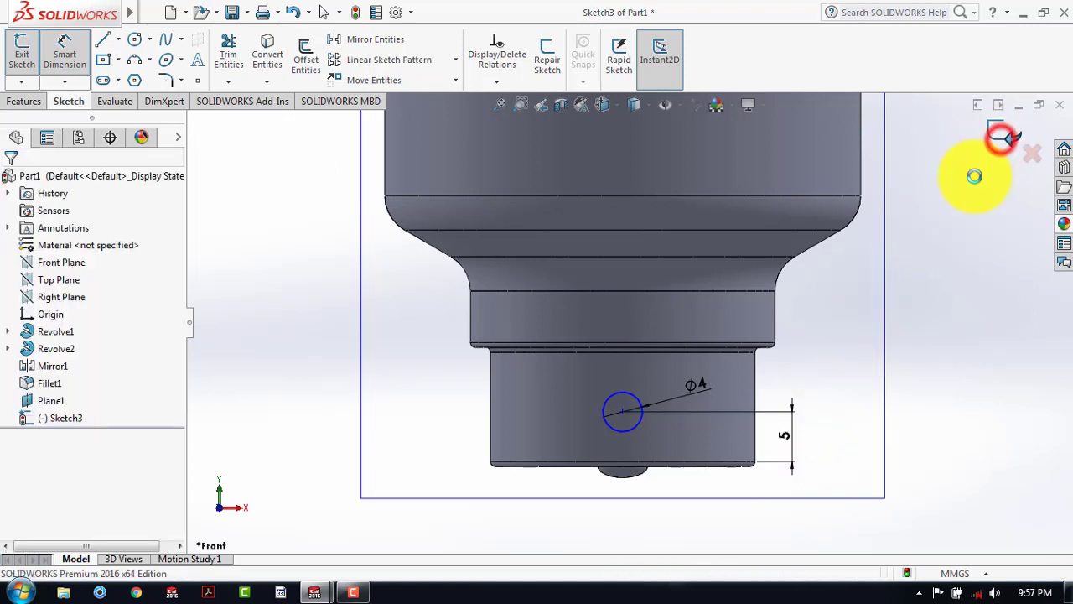
Step: Extrude the circle in the reversed direction toward the bottom cylinder with the end condition Up To Next, merging the result
left_click(23, 102)
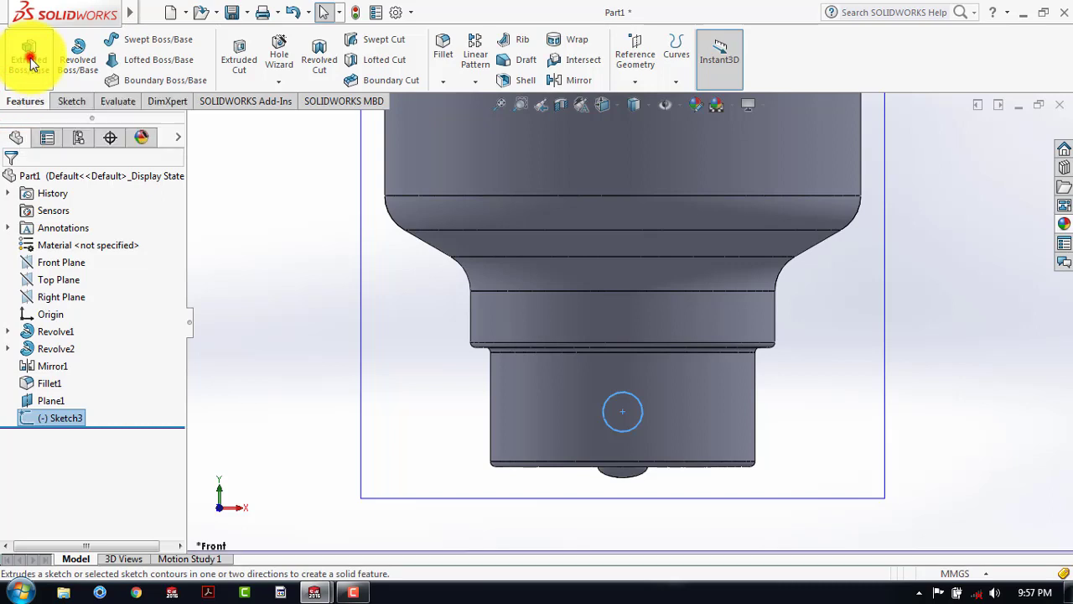
left_click(29, 62)
middle_click_drag(772, 356, 687, 384)
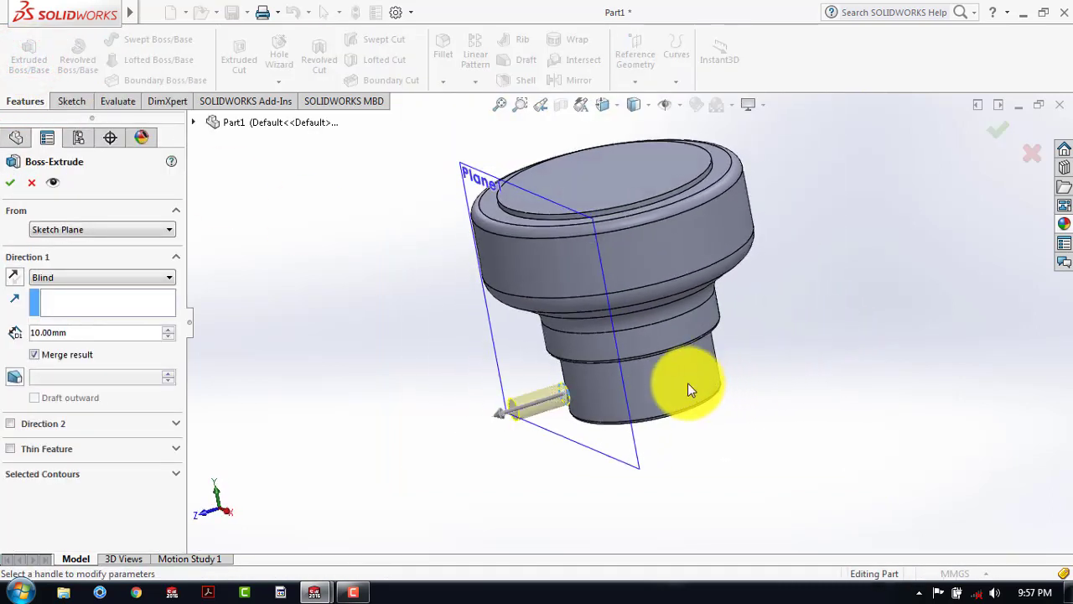
left_click(14, 277)
left_click(63, 278)
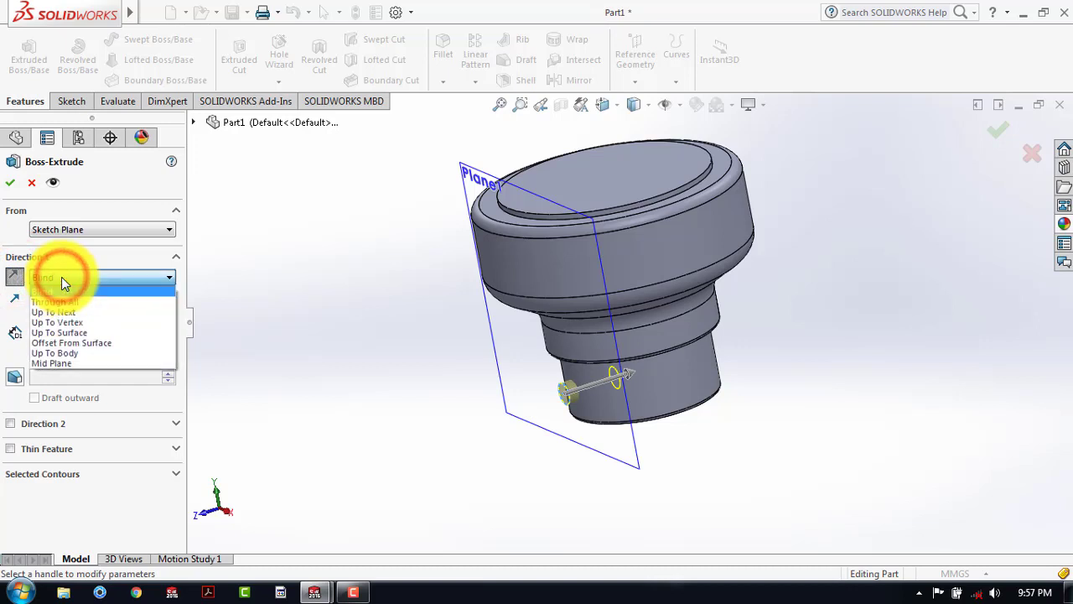
left_click(64, 311)
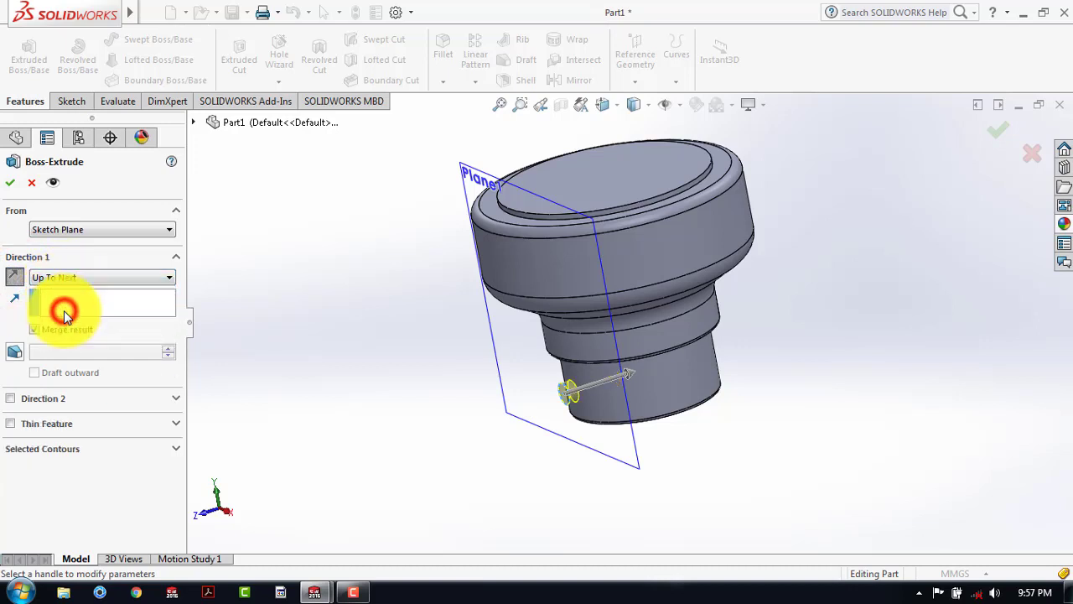
left_click(11, 183)
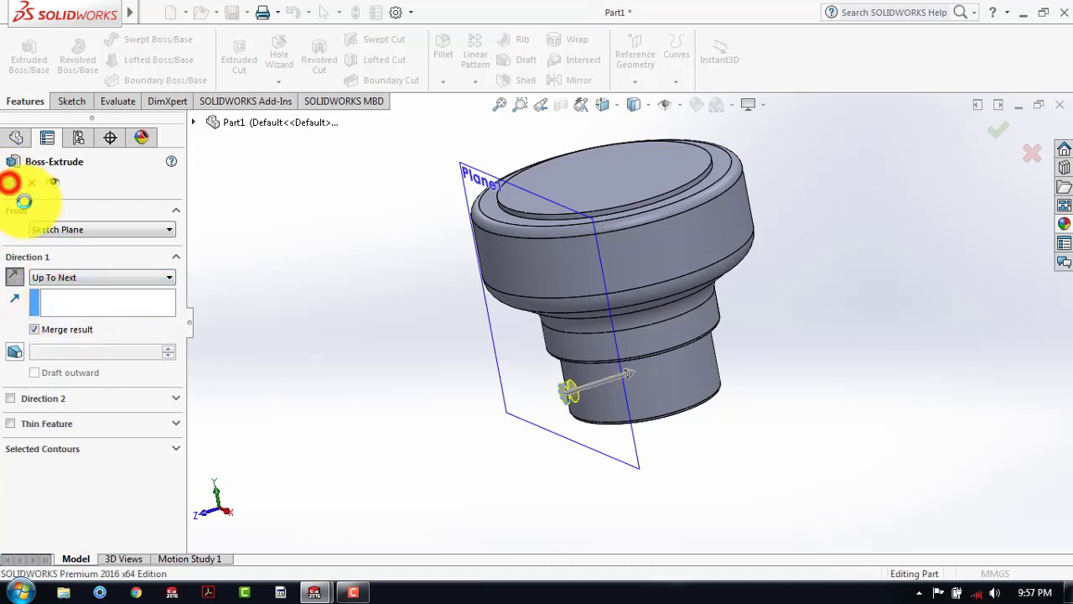
Step: Mirror the extruded pin about the Front Plane to the opposite side of the bottom cylinder
middle_click_drag(857, 351, 615, 317)
scroll(615, 319, "down", 2)
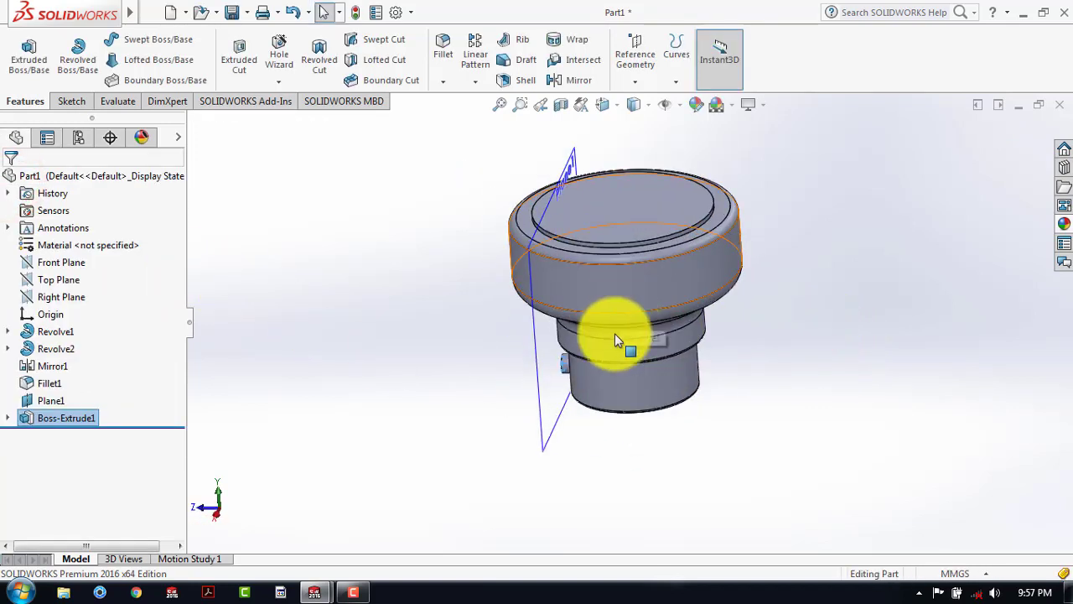
left_click(568, 81)
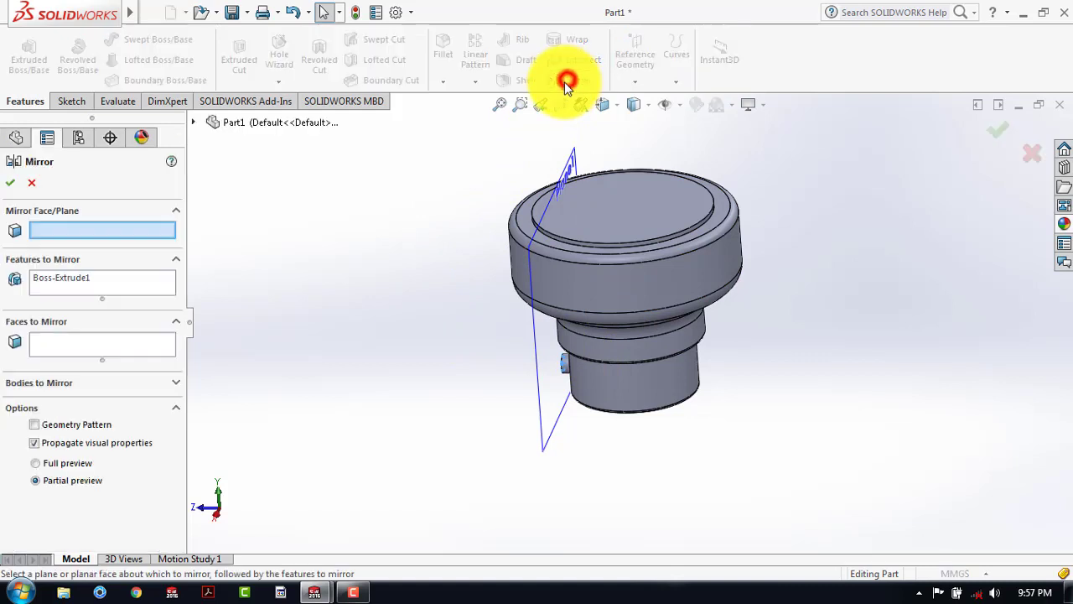
left_click(194, 121)
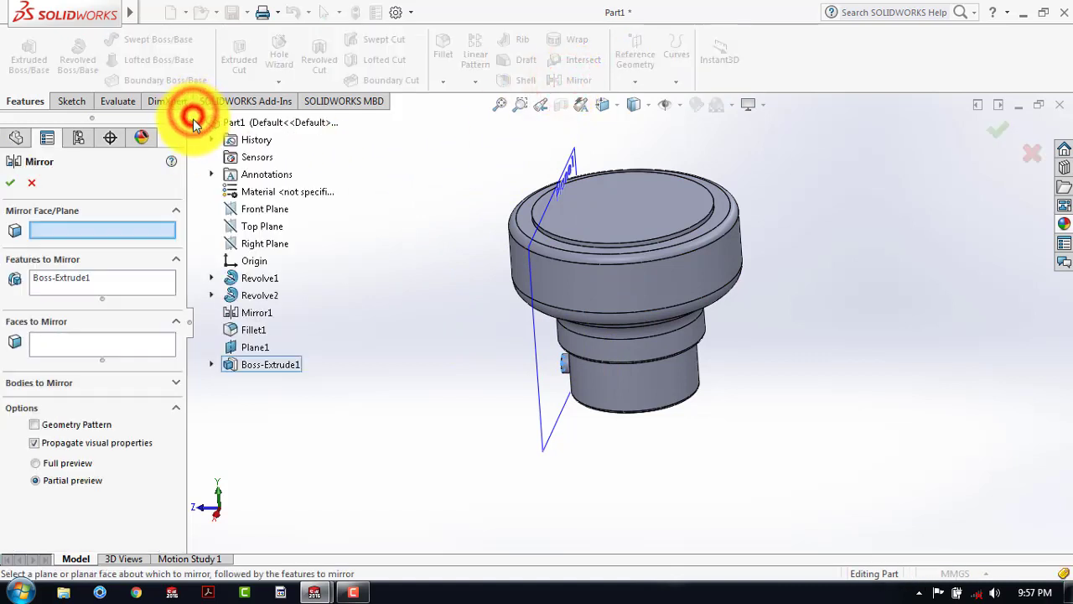
left_click(265, 212)
left_click(10, 182)
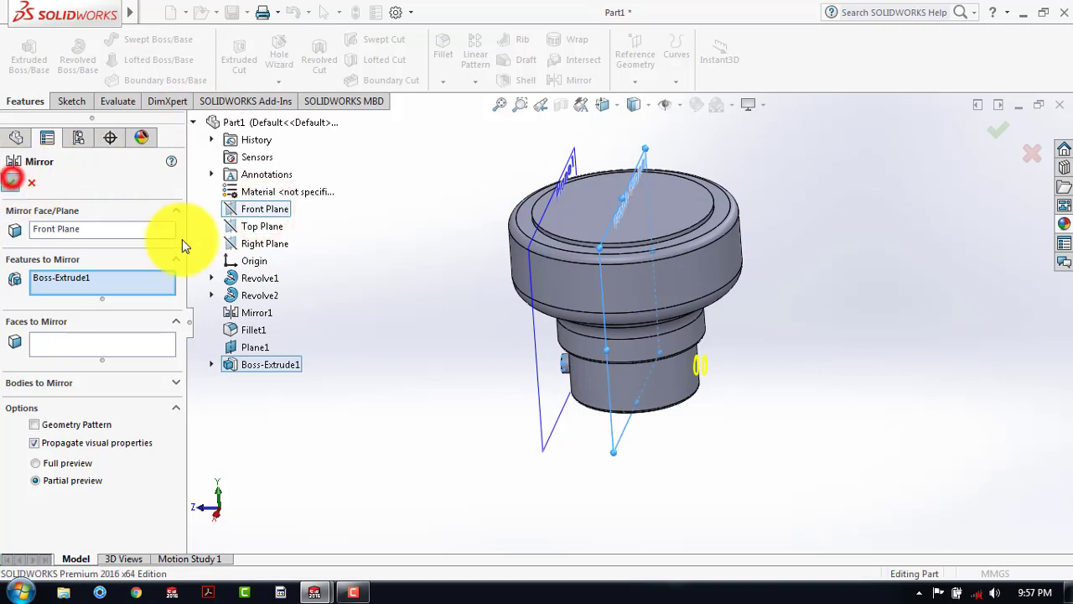
Step: Sketch a circle about 7 mm in diameter on the raised top face, centred about 8.3 mm from the origin and level with it
middle_click_drag(927, 307, 705, 300)
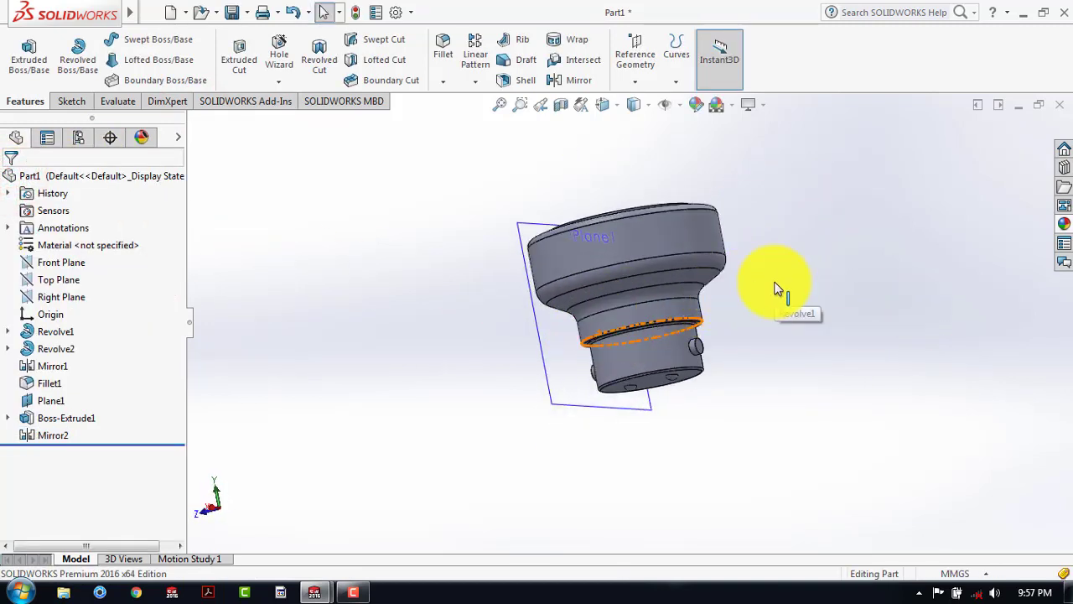
middle_click_drag(776, 289, 616, 231)
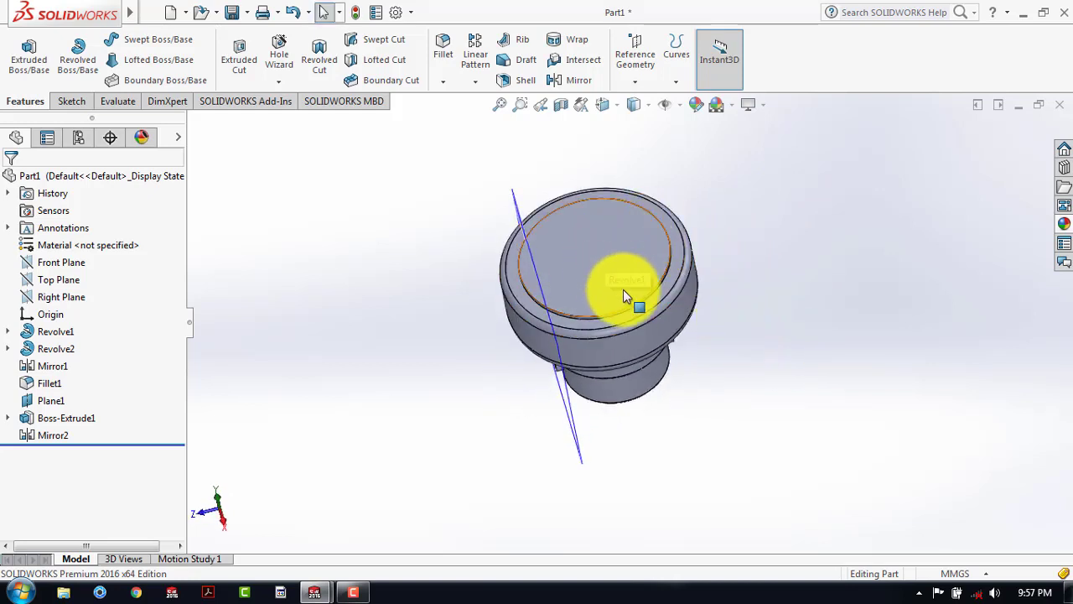
left_click(78, 101)
left_click(23, 60)
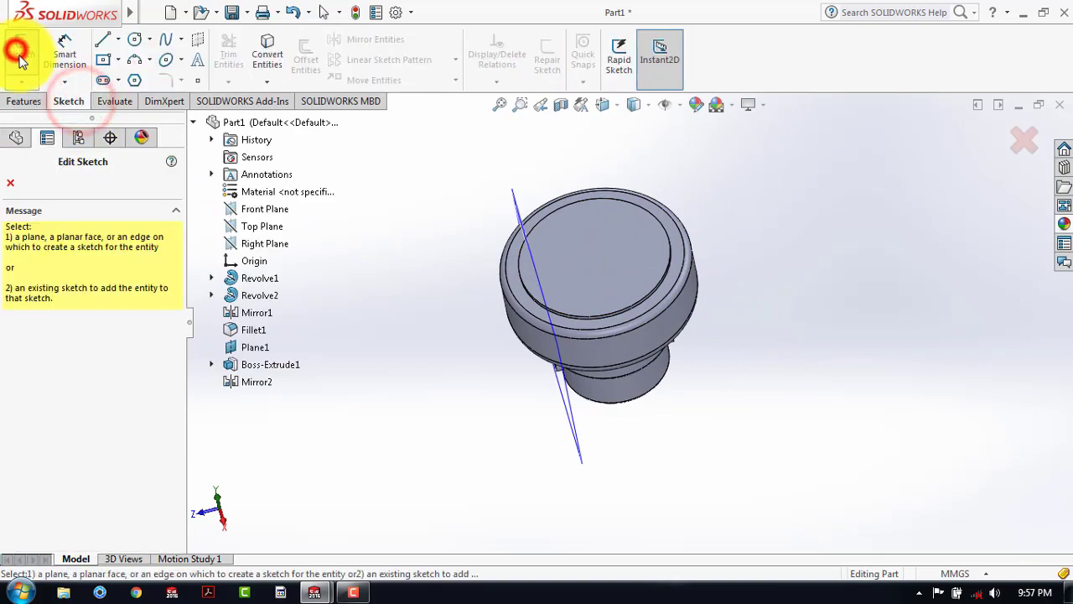
left_click(590, 245)
left_click(612, 106)
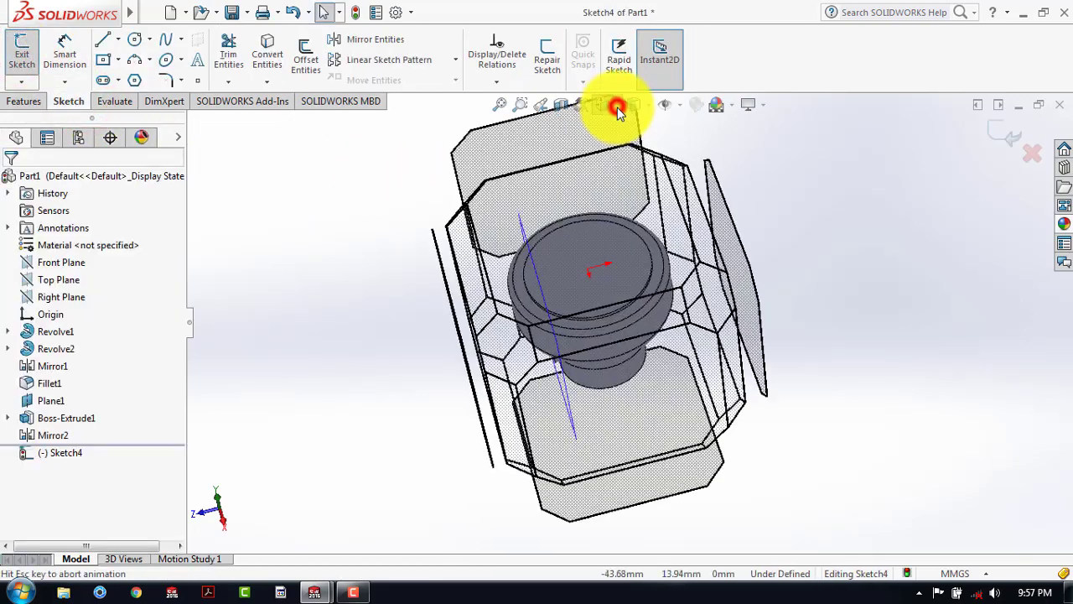
left_click(585, 249)
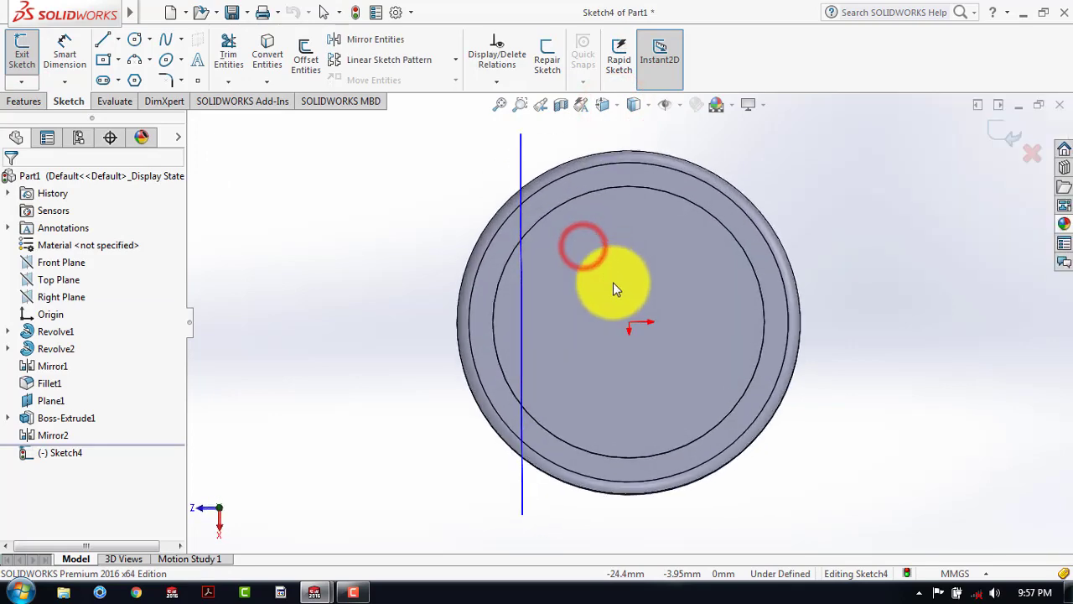
scroll(703, 280, "down", 2)
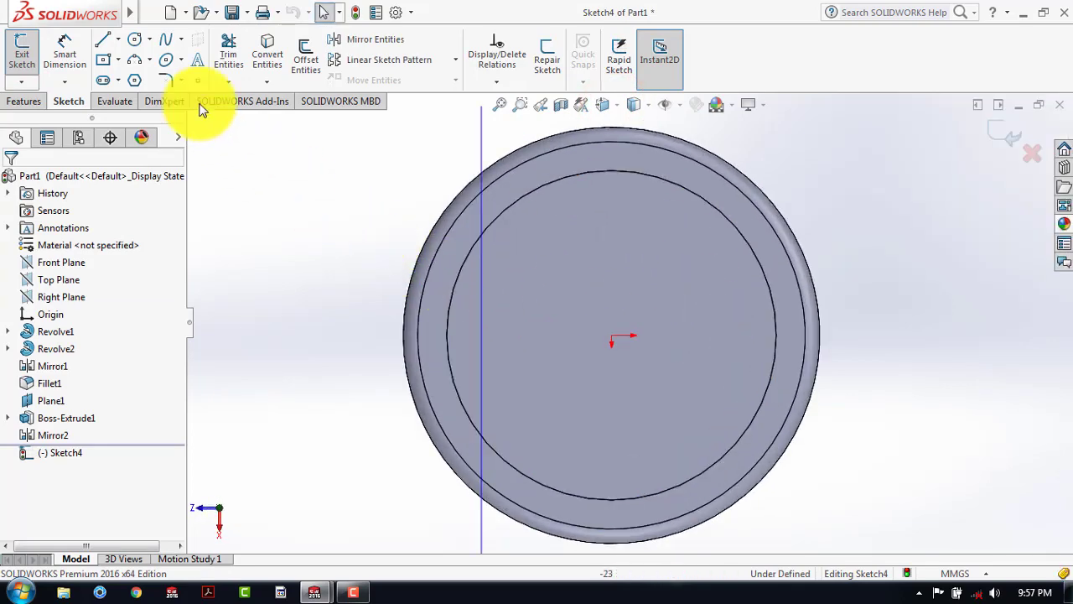
left_click(134, 40)
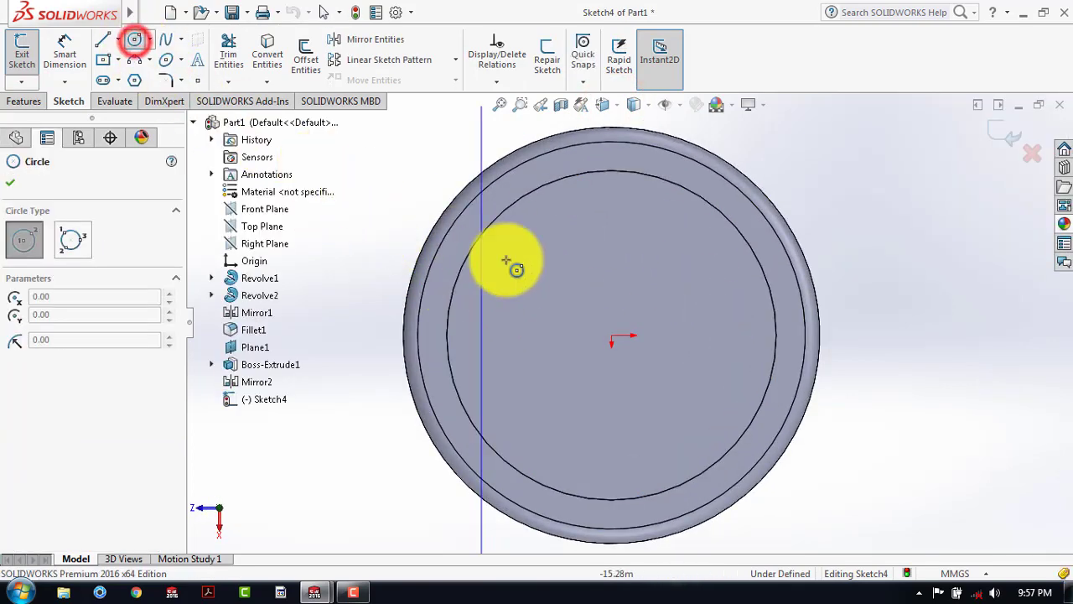
left_click(684, 335)
left_click(701, 312)
key("Escape")
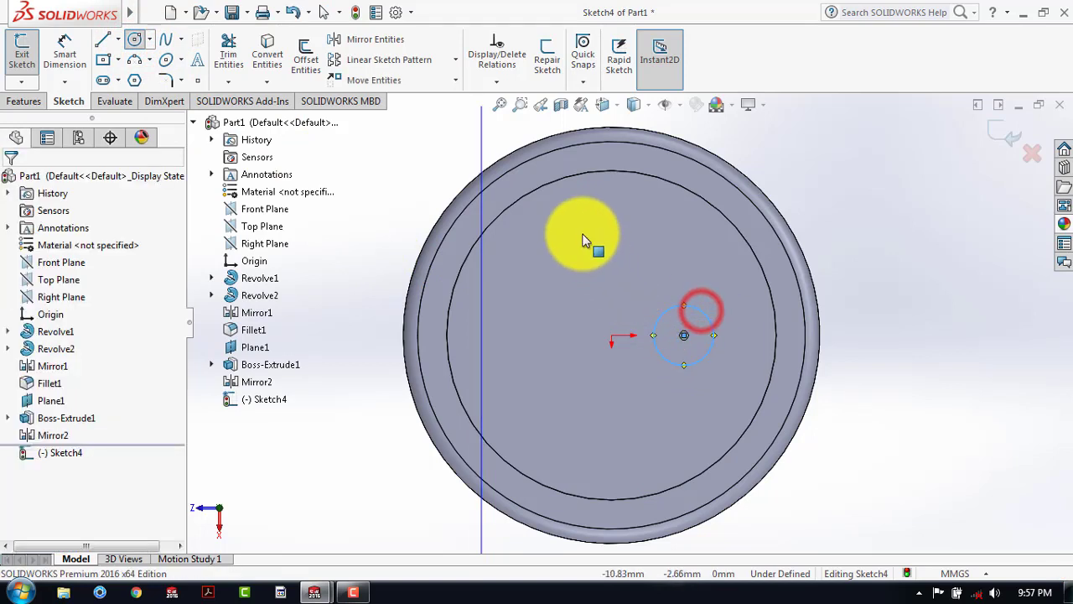
Step: Dimension the circle on the raised top face to a diameter of 7 mm
left_click(64, 49)
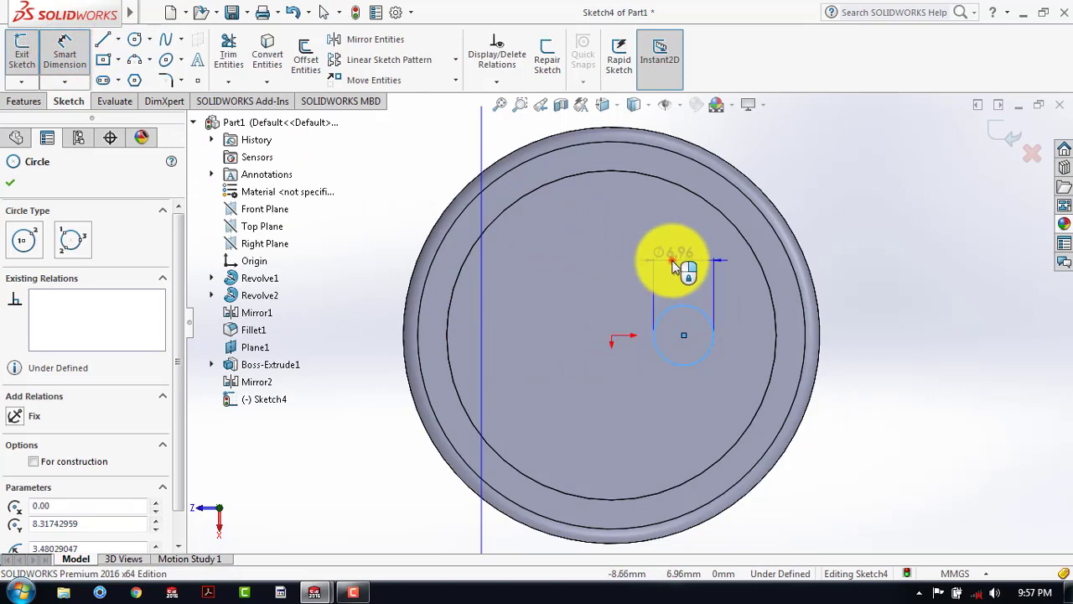
left_click(671, 261)
key("Return")
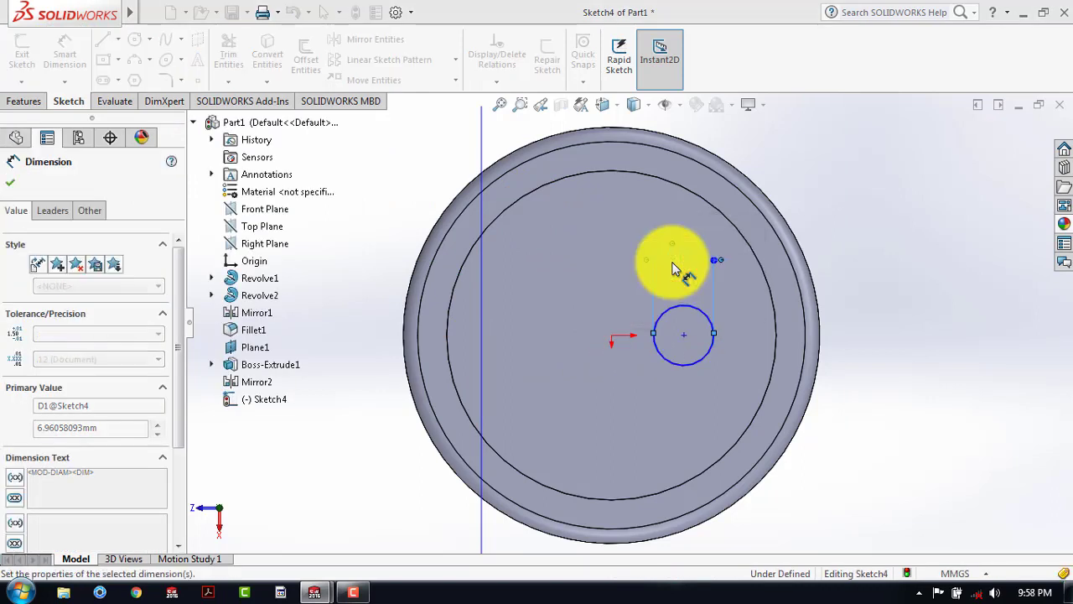
left_click(922, 246)
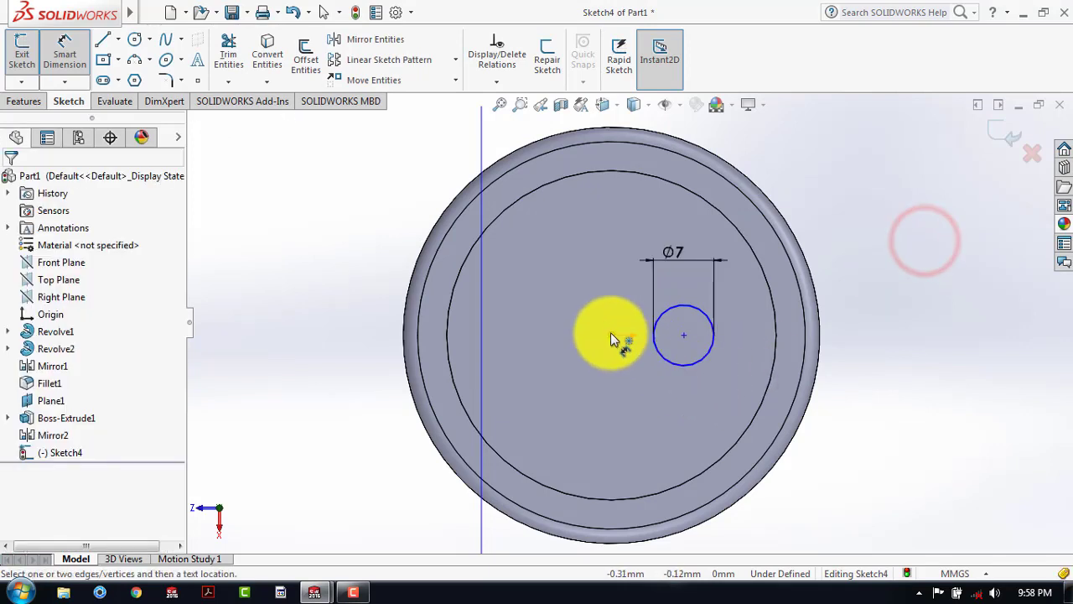
Step: Dimension the horizontal distance from the origin to the circle's centre as 16.5 mm
left_click(612, 335)
left_click(684, 336)
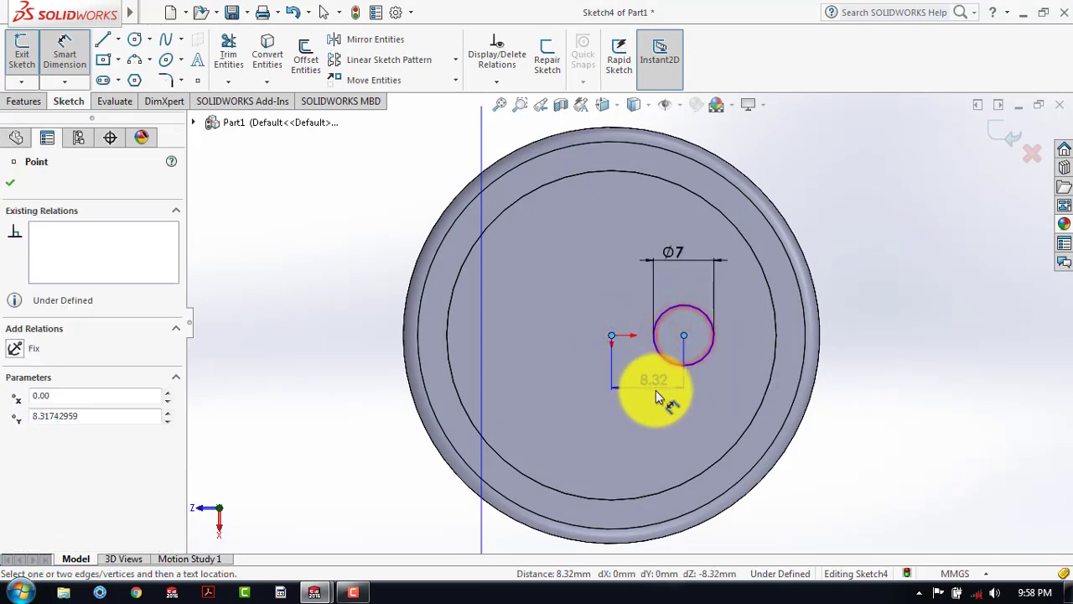
left_click(660, 394)
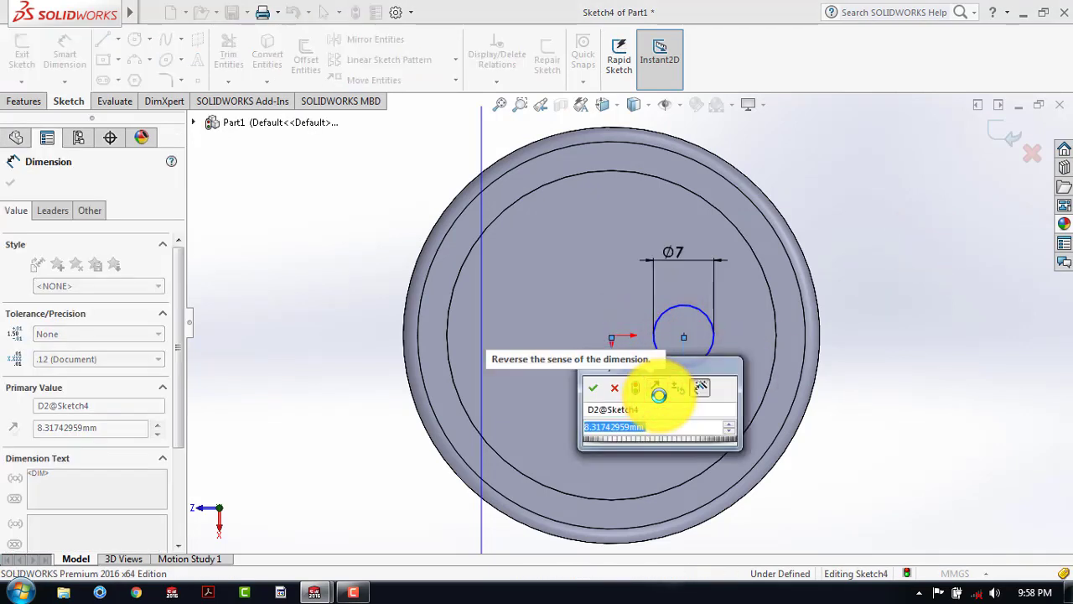
type("16.5")
key("Return")
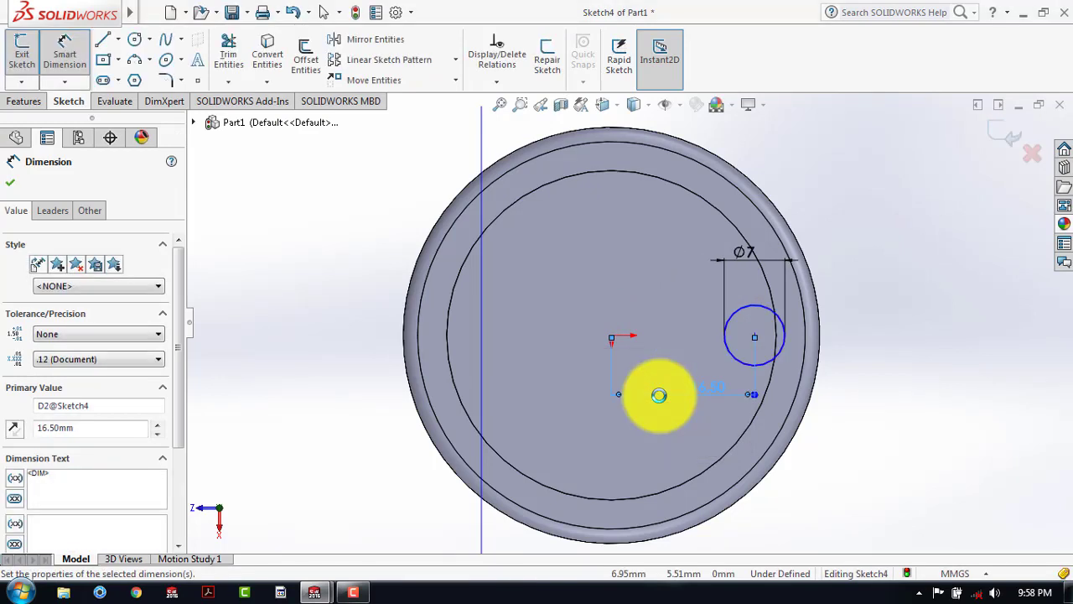
left_click(12, 182)
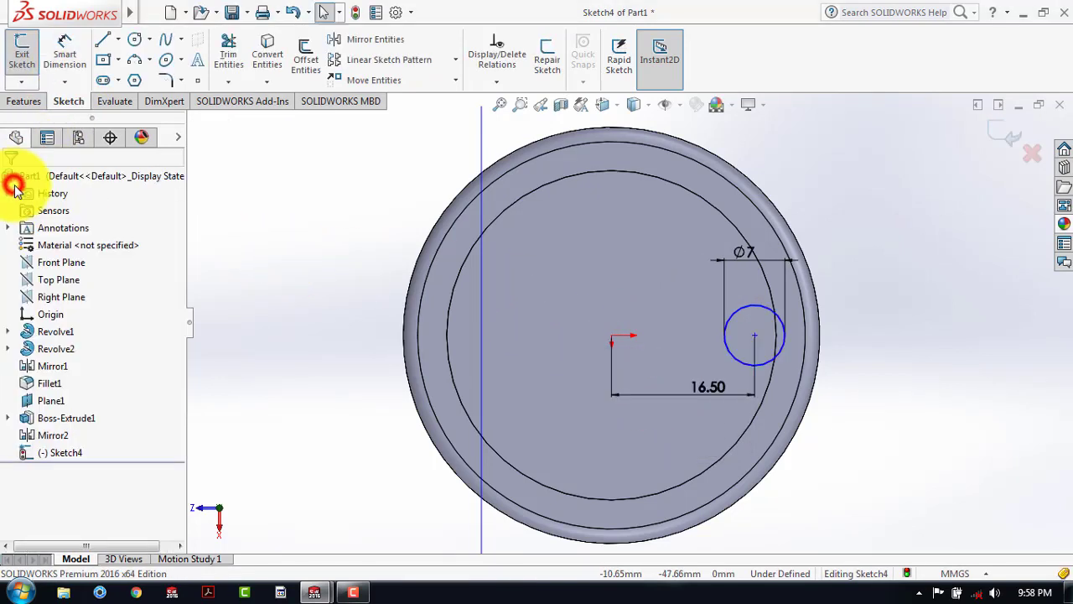
Step: Sketch a three-sided open rectangle about 12 mm long and 7 mm wide, running outward past the rim from the circle's opposite tangent points
left_click(104, 40)
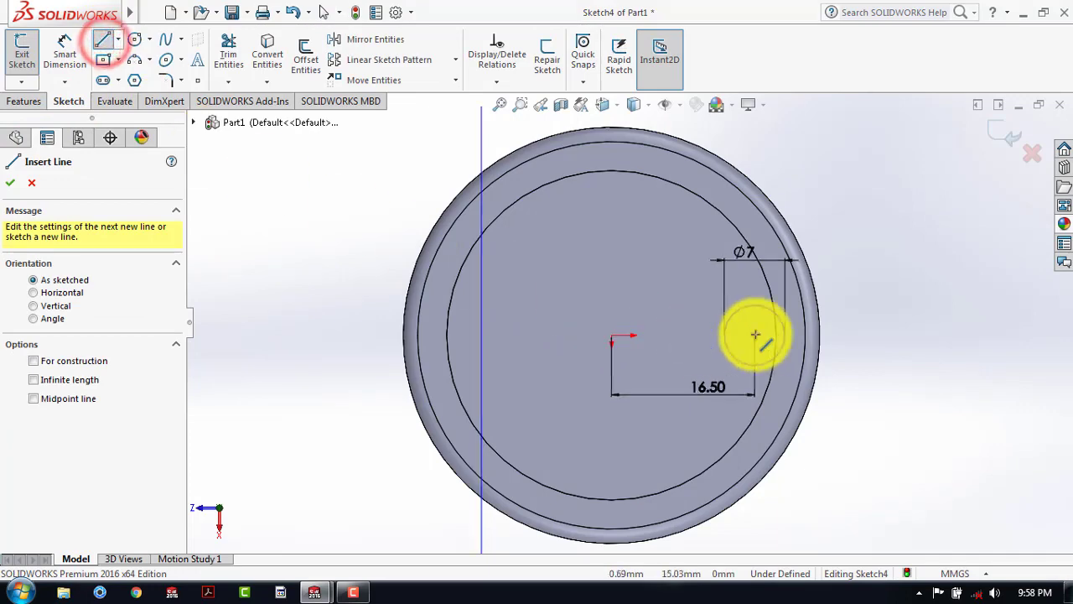
left_click(753, 304)
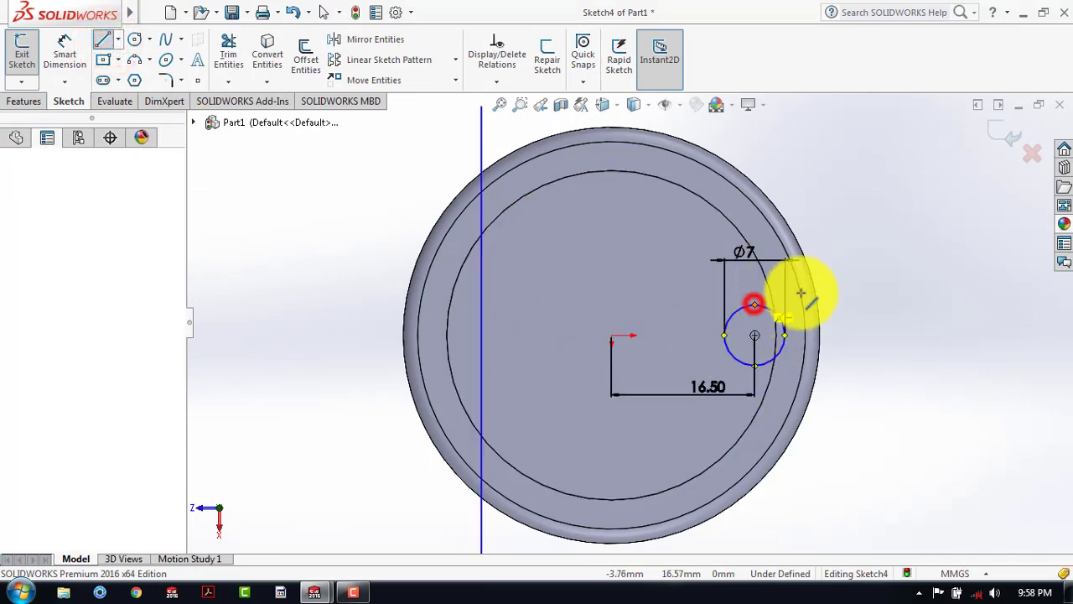
left_click(858, 305)
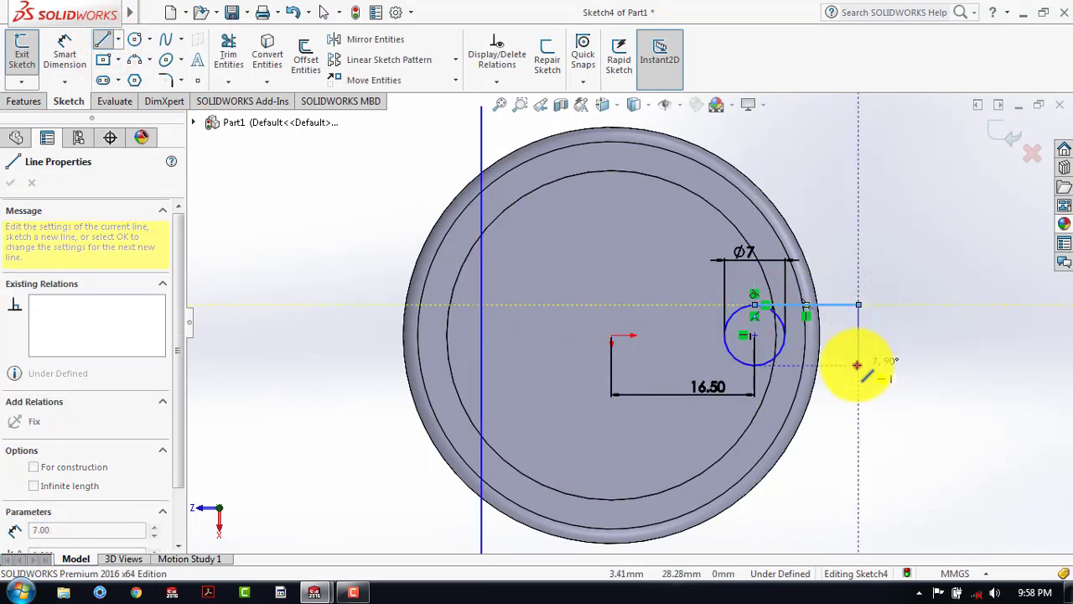
left_click(857, 365)
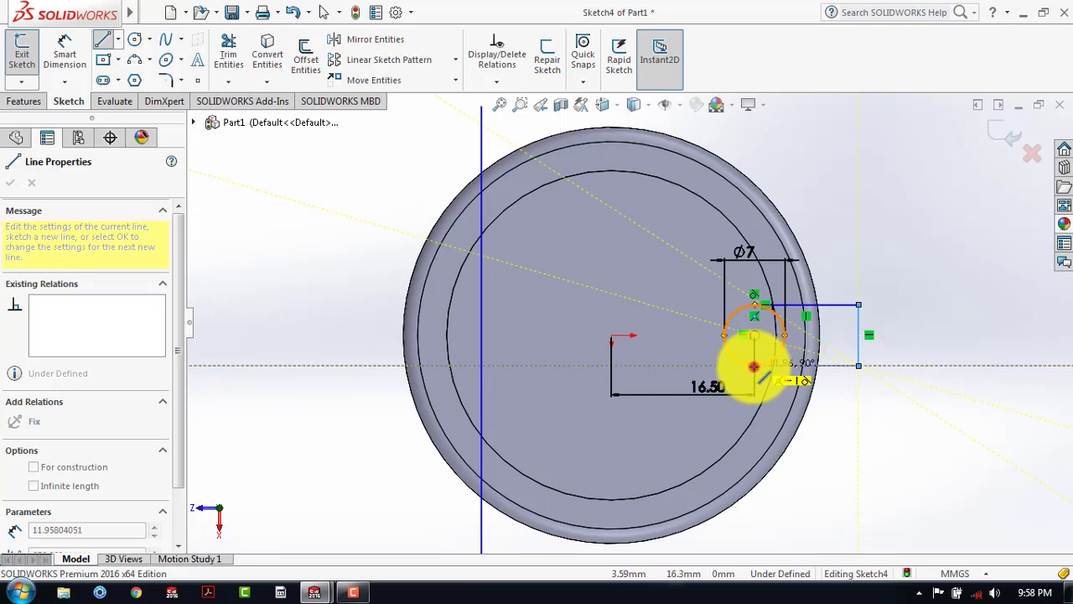
left_click(753, 304)
key("Escape")
Step: Trim away the circle's outer half inside the rectangle to leave a closed slot profile, and finish the sketch
scroll(755, 369, "down", 5)
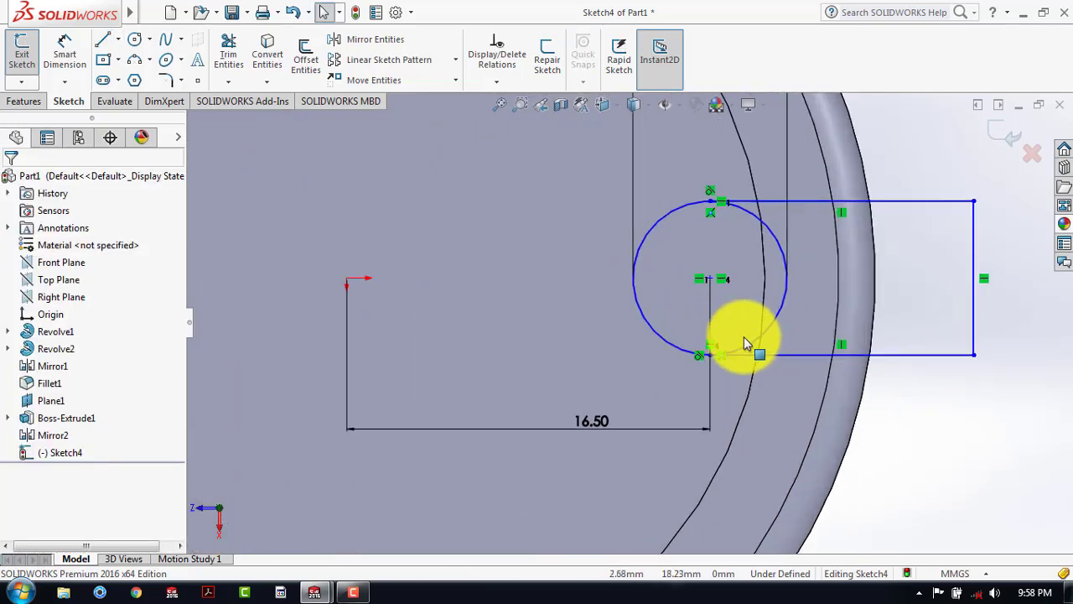
scroll(744, 337, "down", 5)
left_click(228, 54)
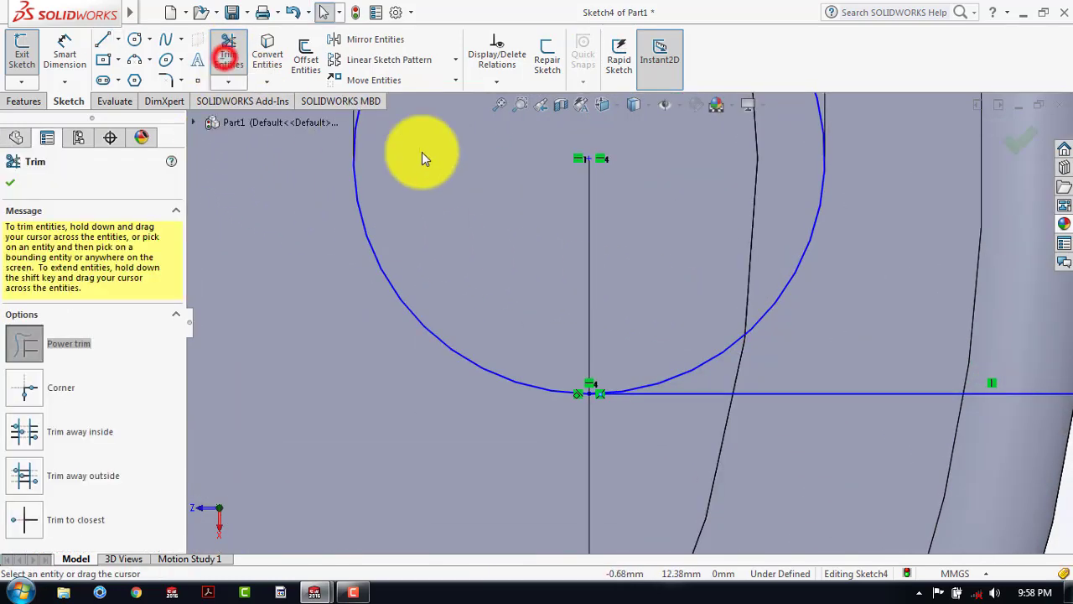
left_click_drag(702, 248, 838, 275)
scroll(826, 279, "up", 5)
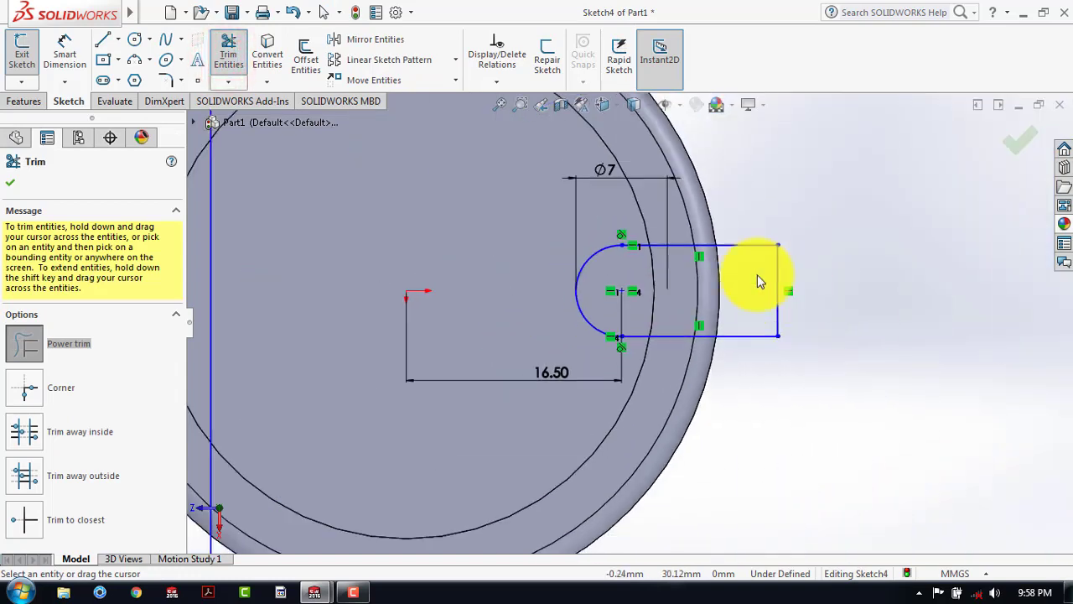
scroll(641, 316, "down", 5)
scroll(635, 347, "up", 5)
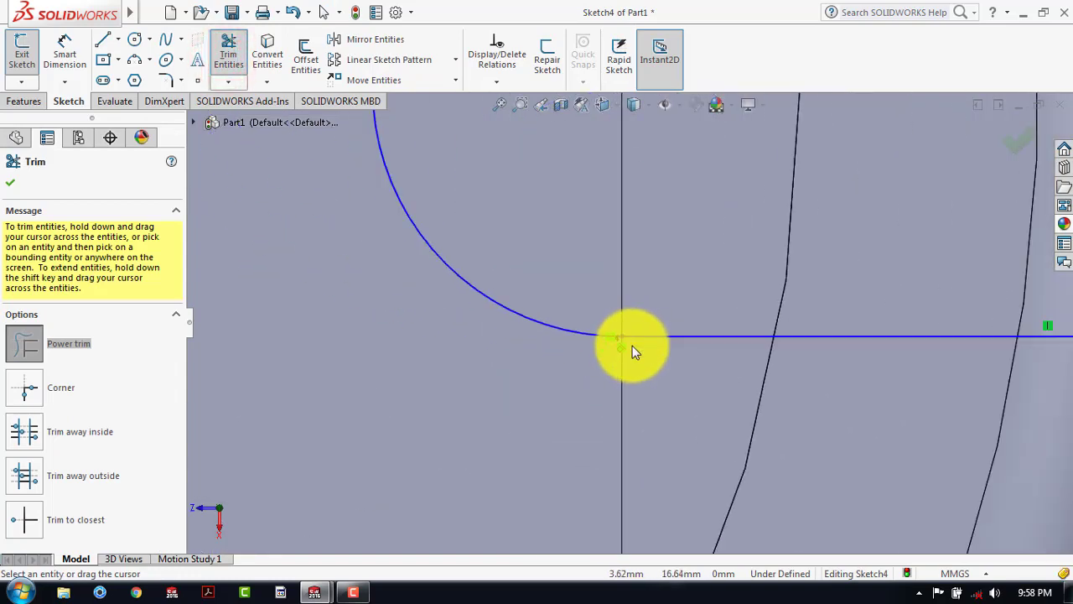
left_click(1012, 145)
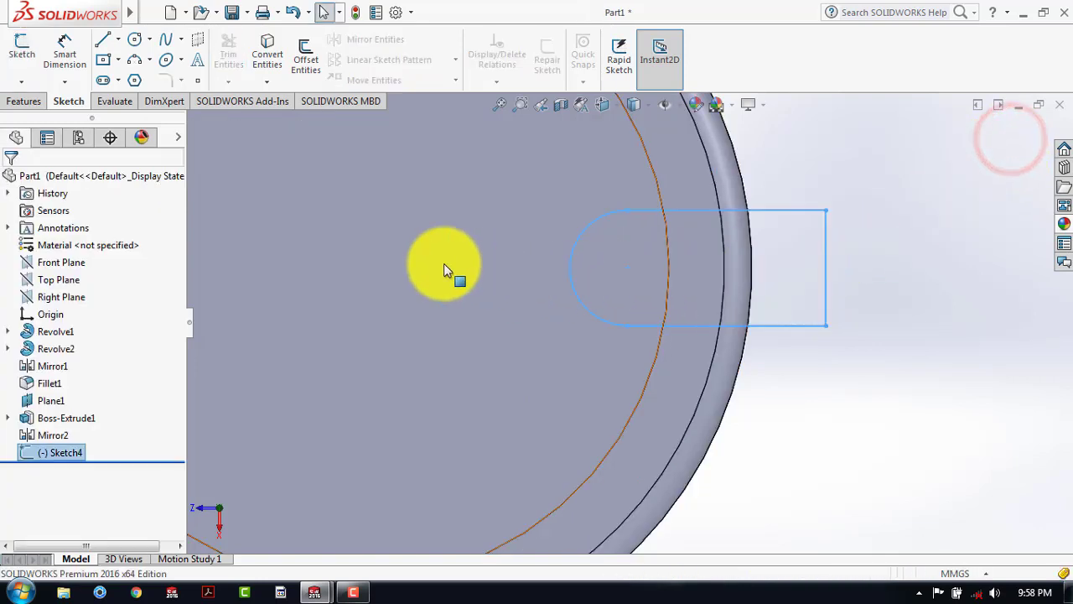
Step: Cut the slot profile into the raised top face with a blind Extruded Cut 1 mm deep
left_click(24, 101)
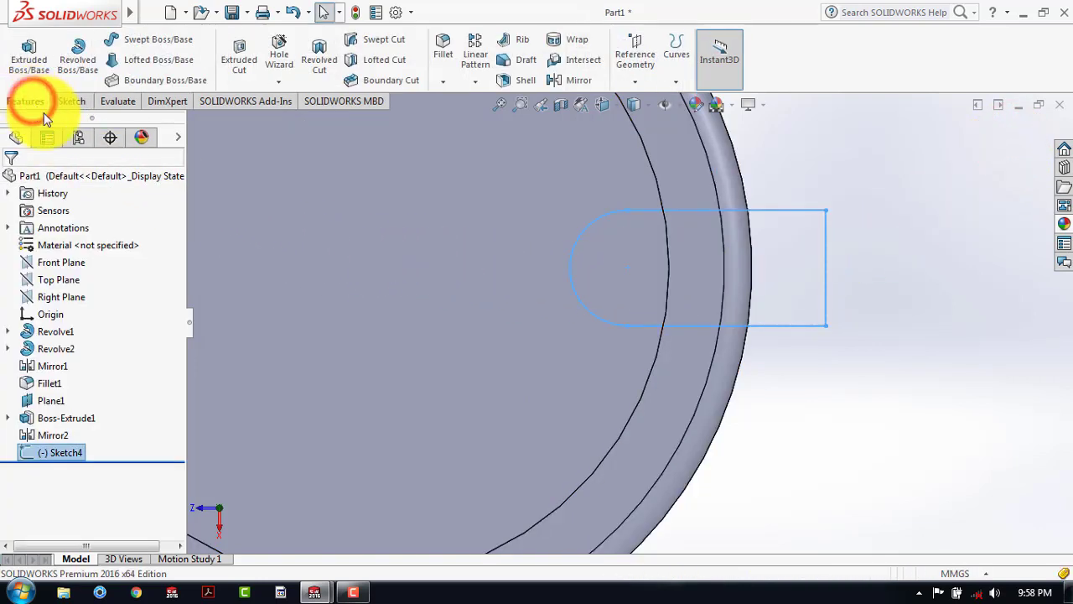
left_click(234, 63)
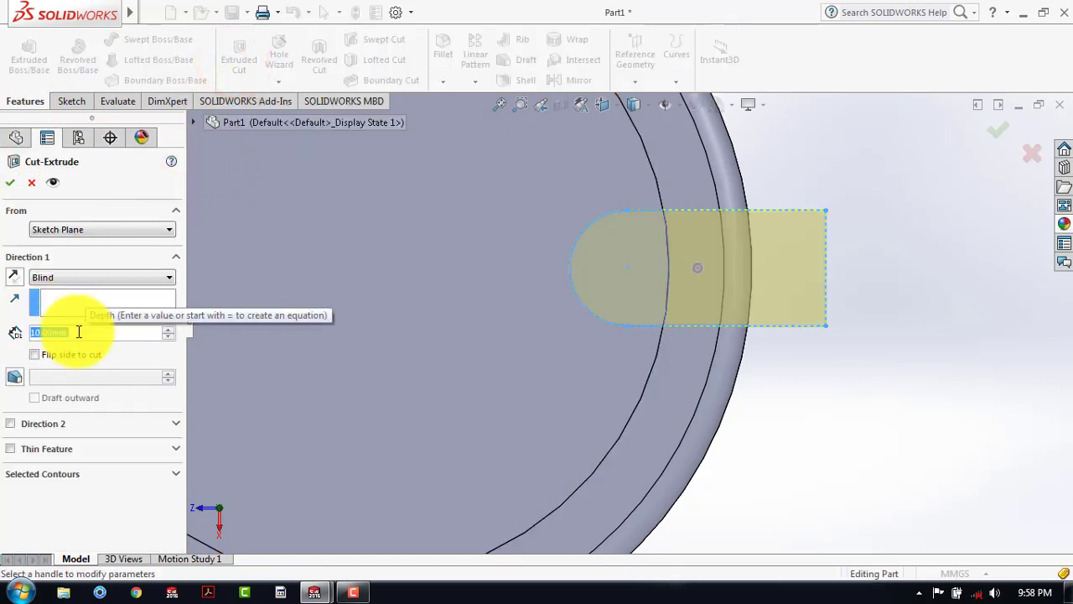
type("1")
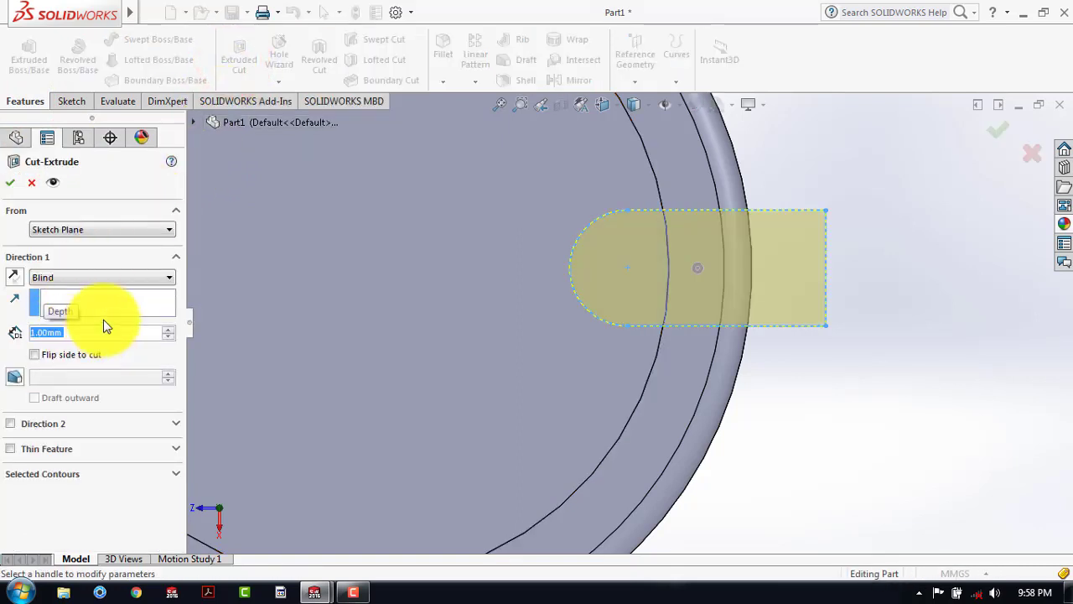
left_click(9, 187)
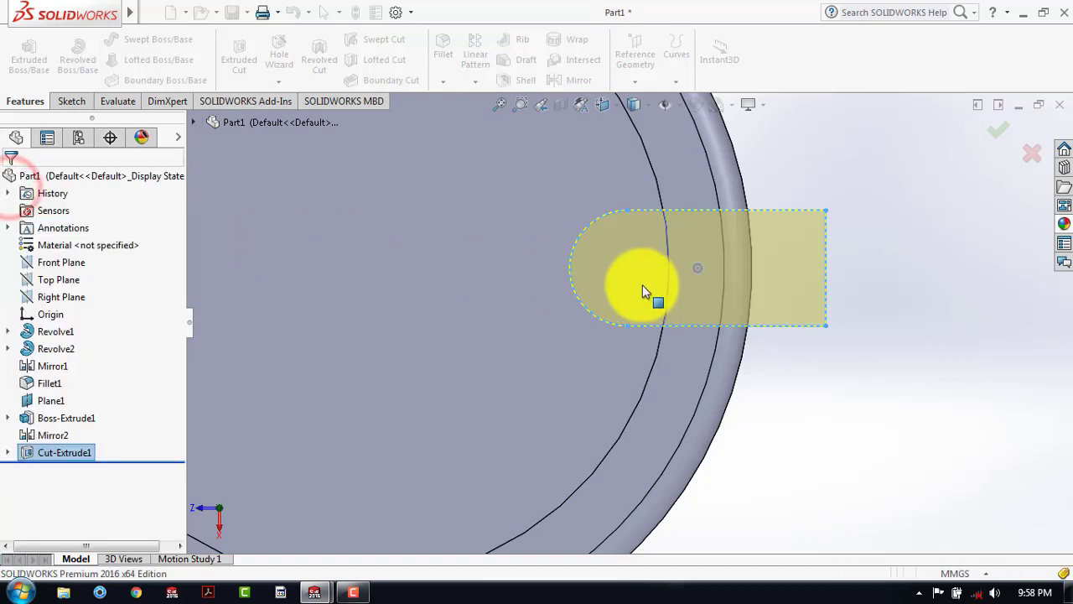
key("f")
left_click(759, 312)
middle_click_drag(679, 401, 684, 315)
Step: Mirror the slot cut about the Front Plane to the opposite side of the top face
left_click(76, 457)
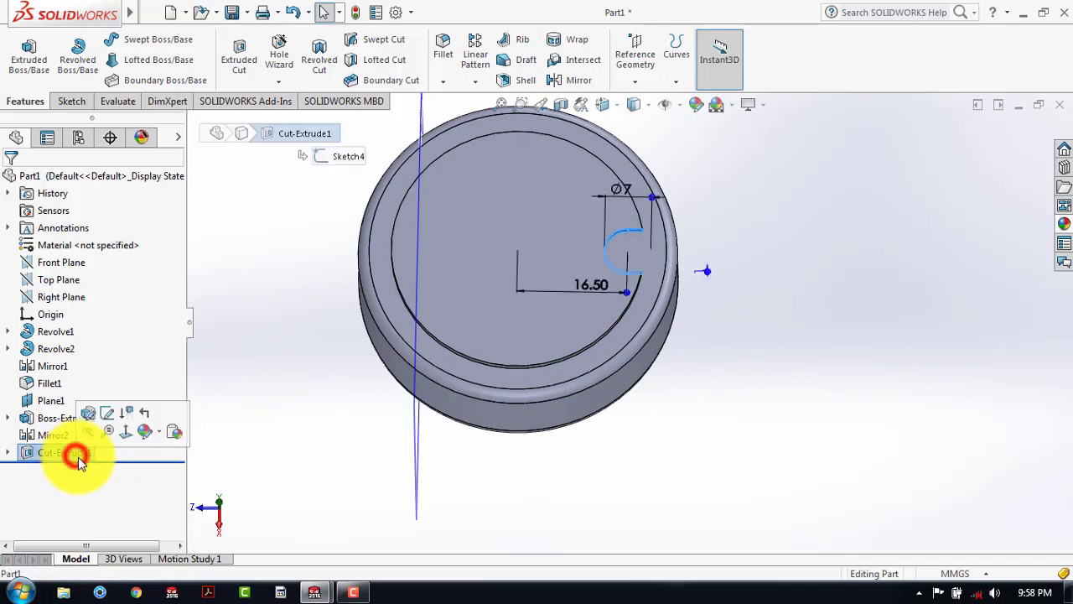
scroll(546, 317, "up", 3)
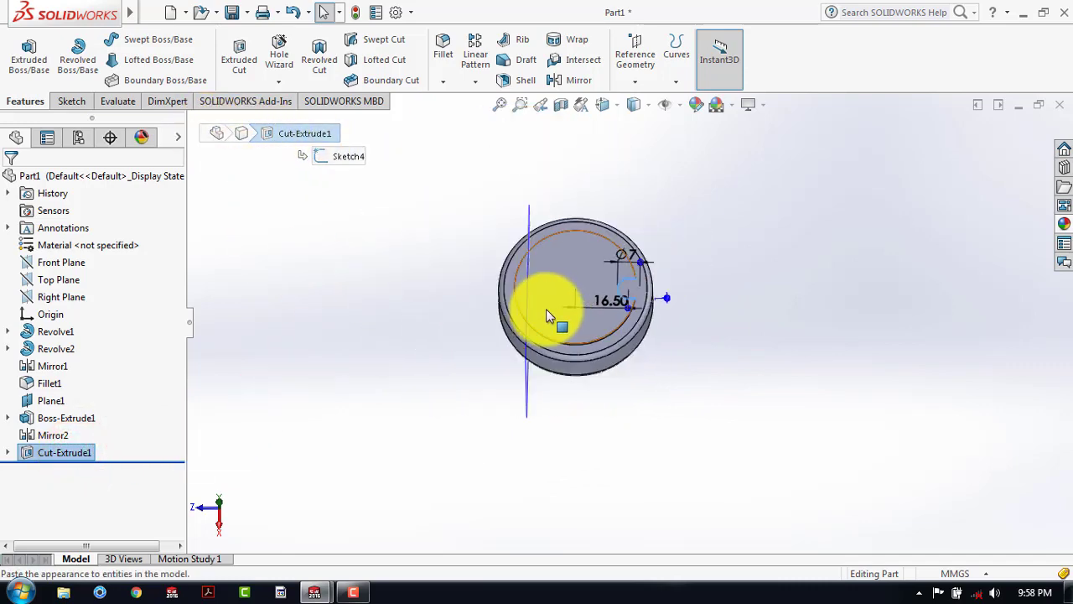
middle_click_drag(708, 363, 807, 394, "ctrl")
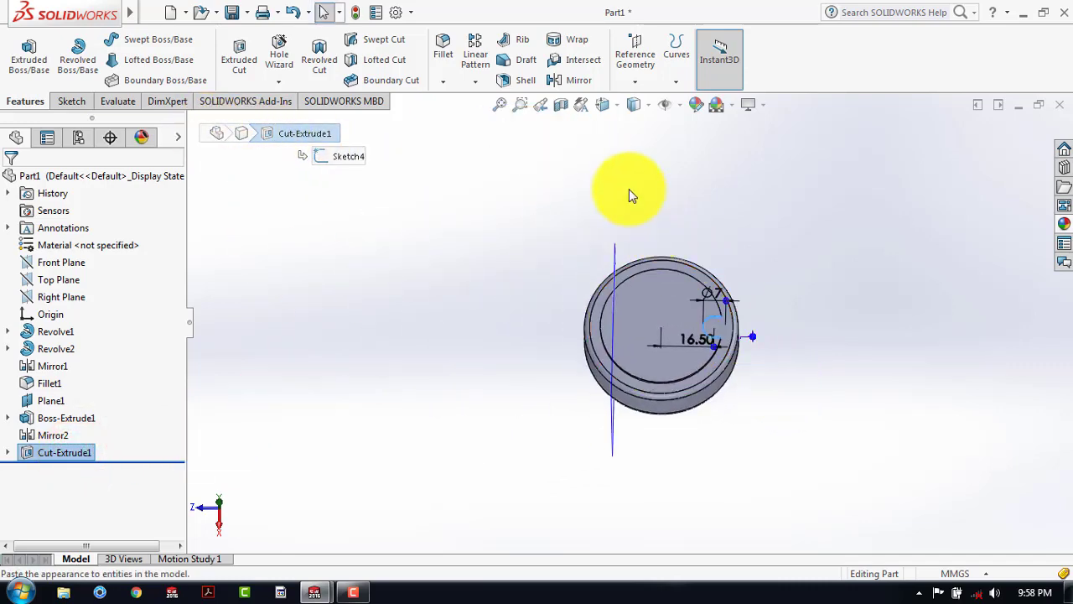
left_click(570, 84)
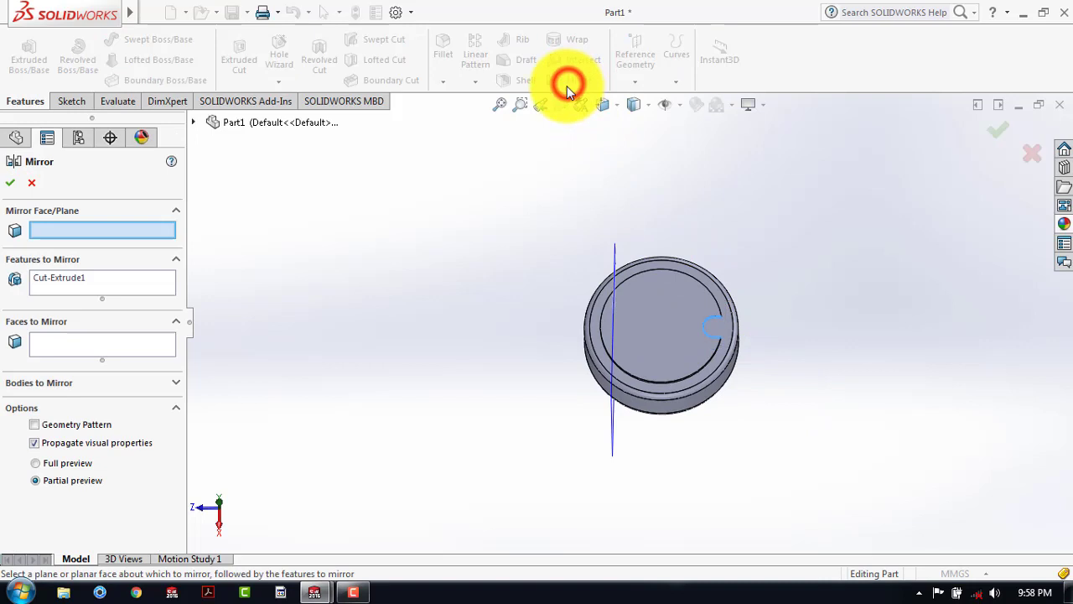
left_click(192, 123)
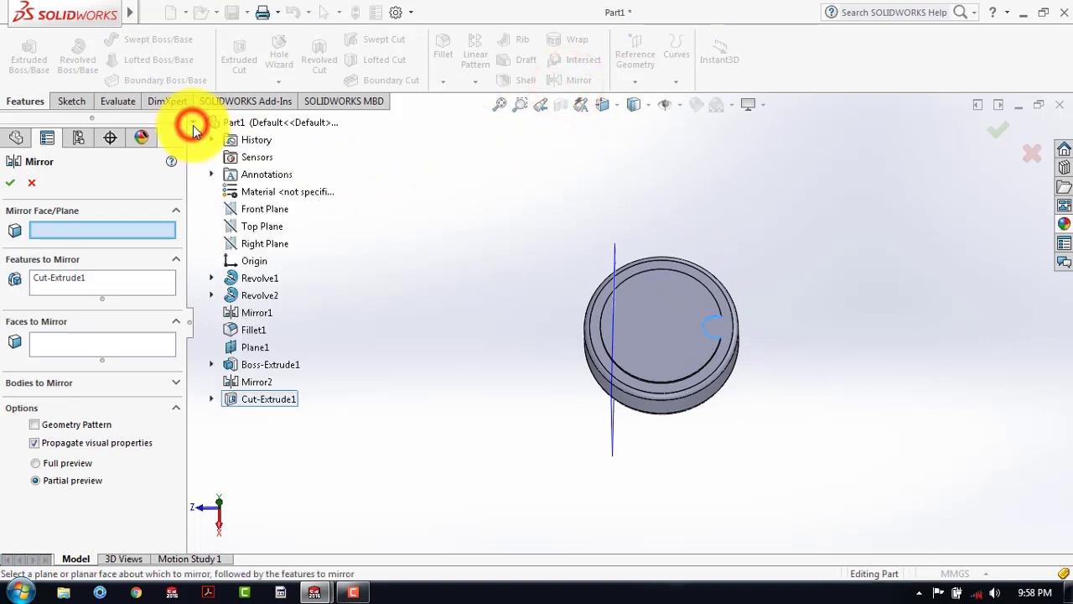
left_click(253, 209)
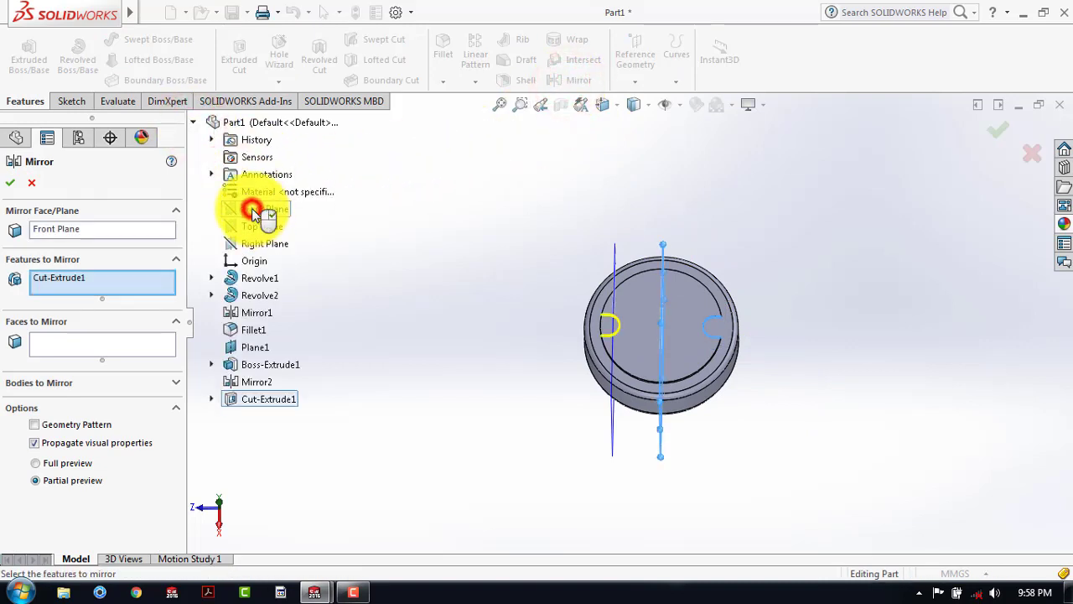
left_click(17, 181)
middle_click_drag(477, 285, 757, 343)
scroll(555, 173, "down", 2)
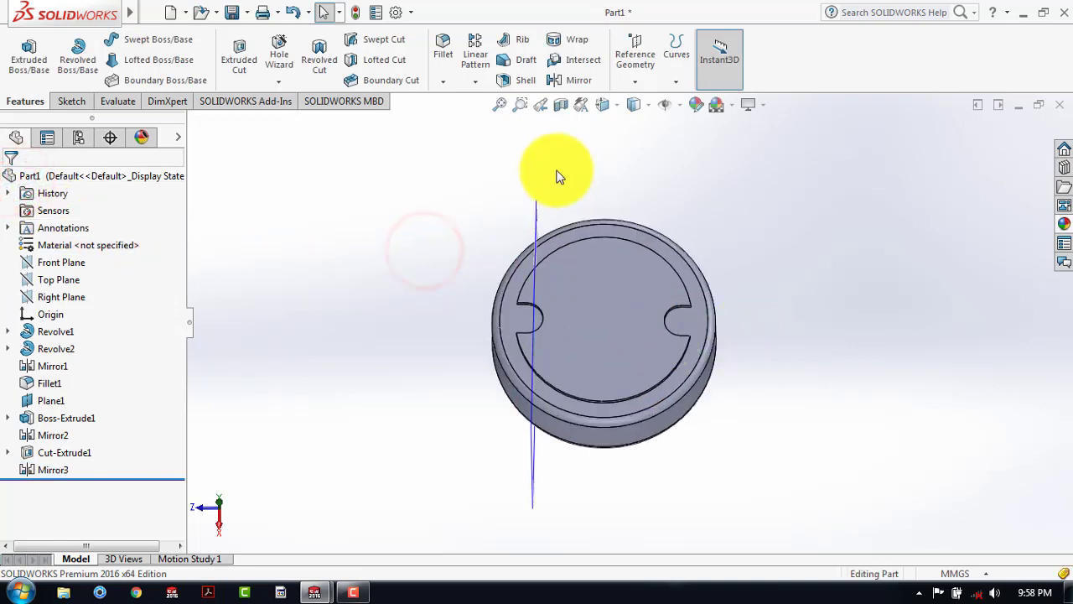
Step: Hide the reference plane Plane1 that crosses the model
left_click(535, 213)
right_click(534, 213)
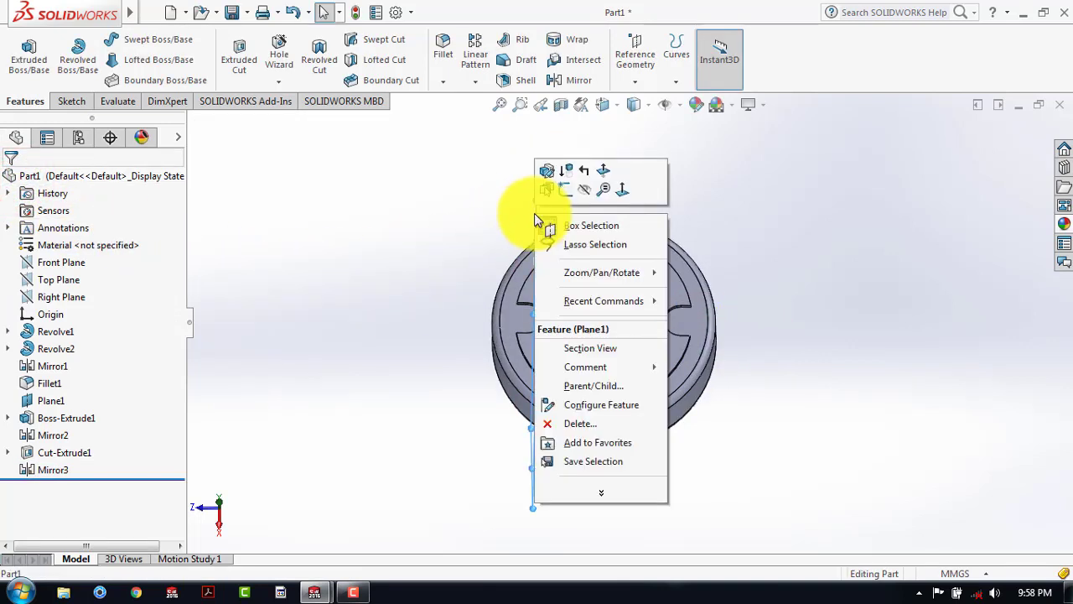
left_click(587, 193)
middle_click_drag(805, 232, 758, 161)
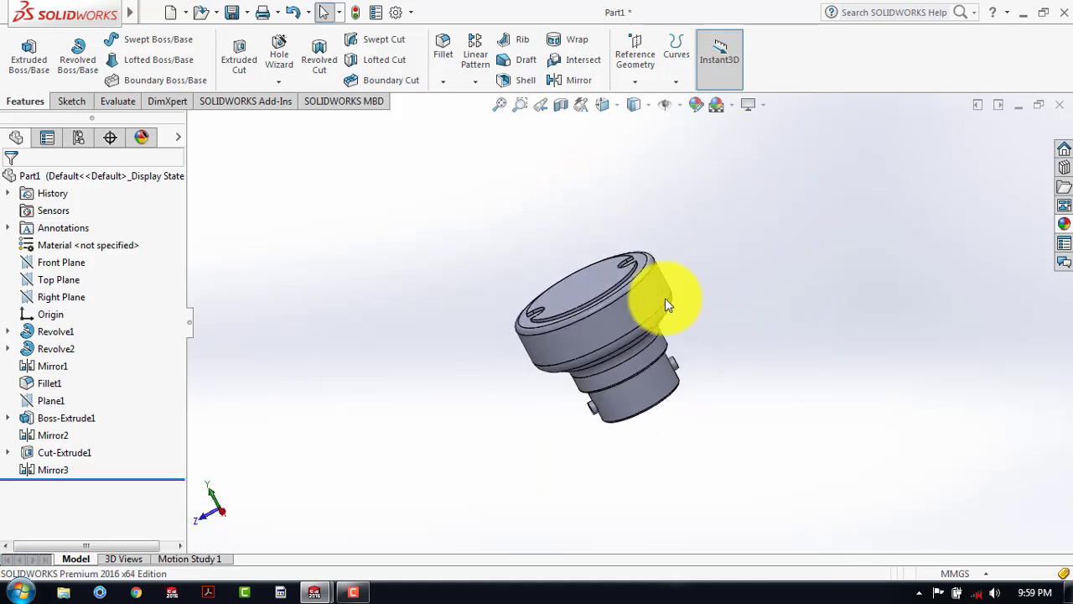
scroll(662, 302, "down", 2)
scroll(663, 311, "up", 2)
middle_click_drag(663, 312, 614, 377)
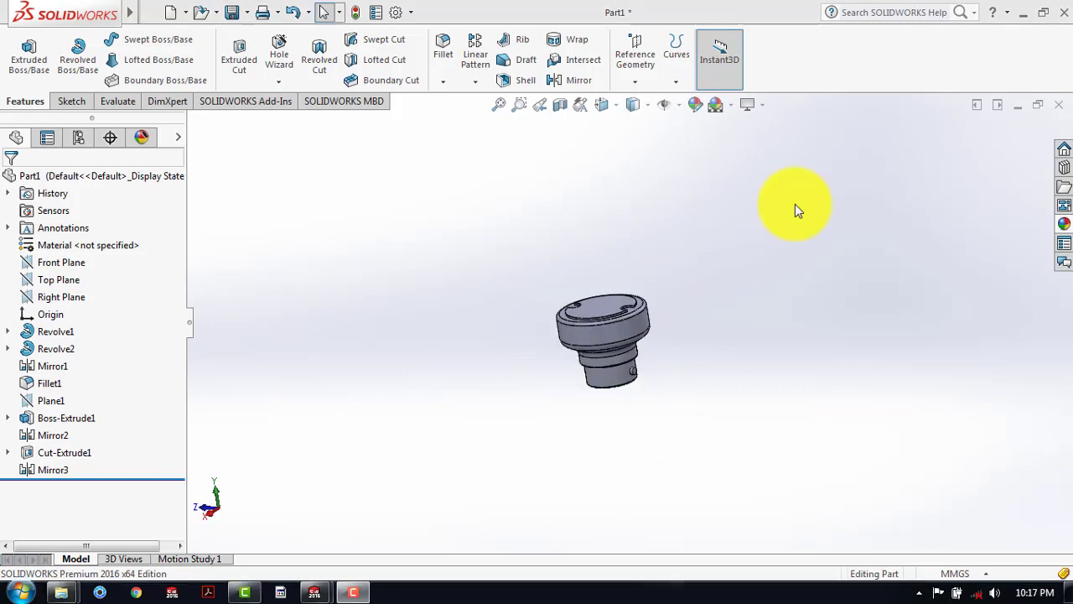
left_click(795, 204)
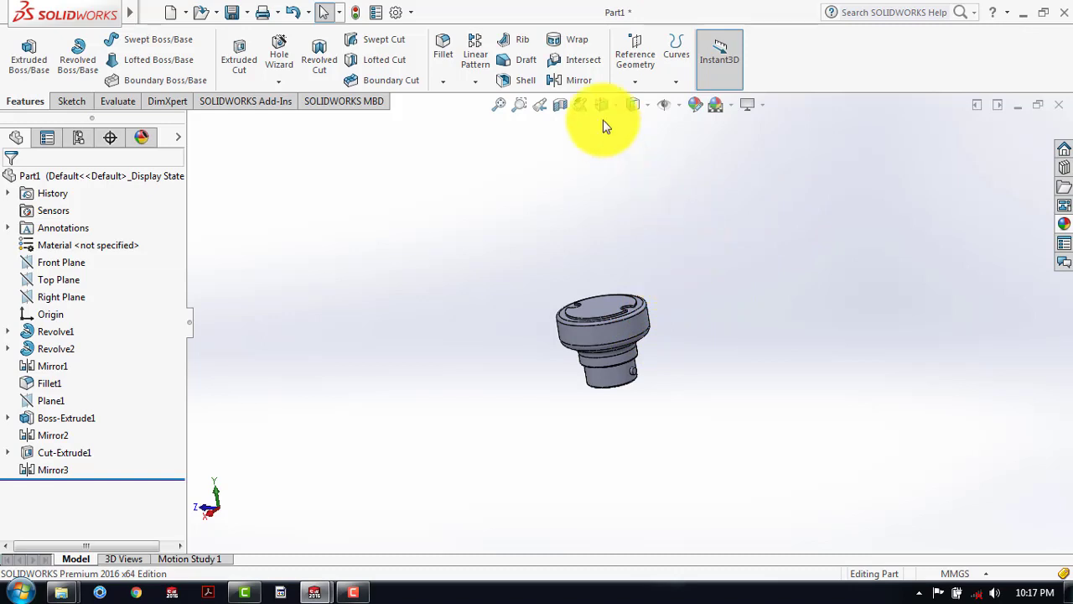
Step: Create a reference plane offset 5 mm above the base's raised top face
left_click(635, 79)
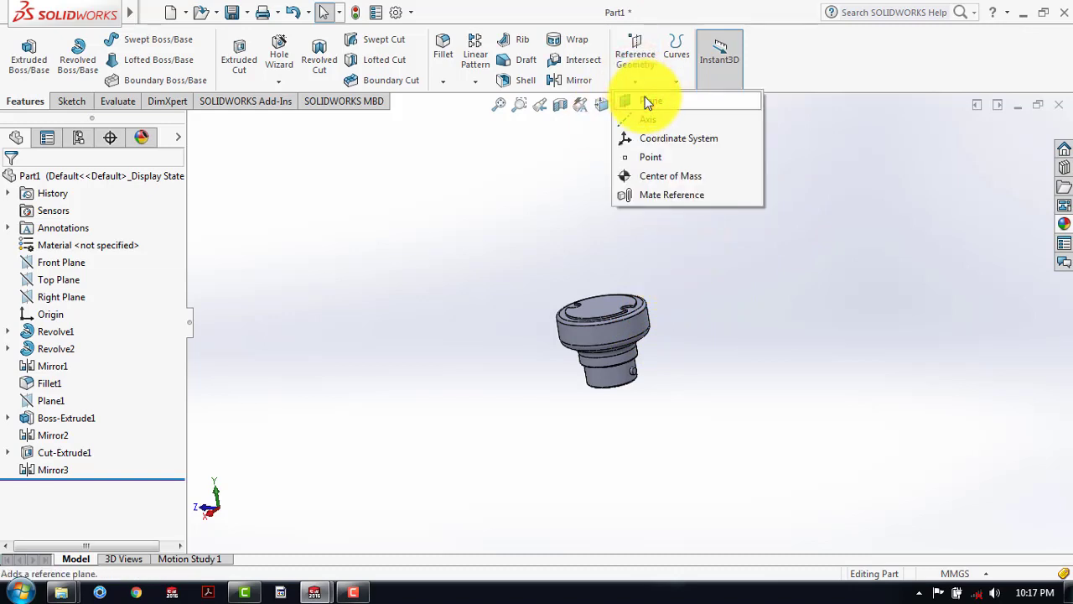
left_click(646, 100)
scroll(607, 252, "down", 5)
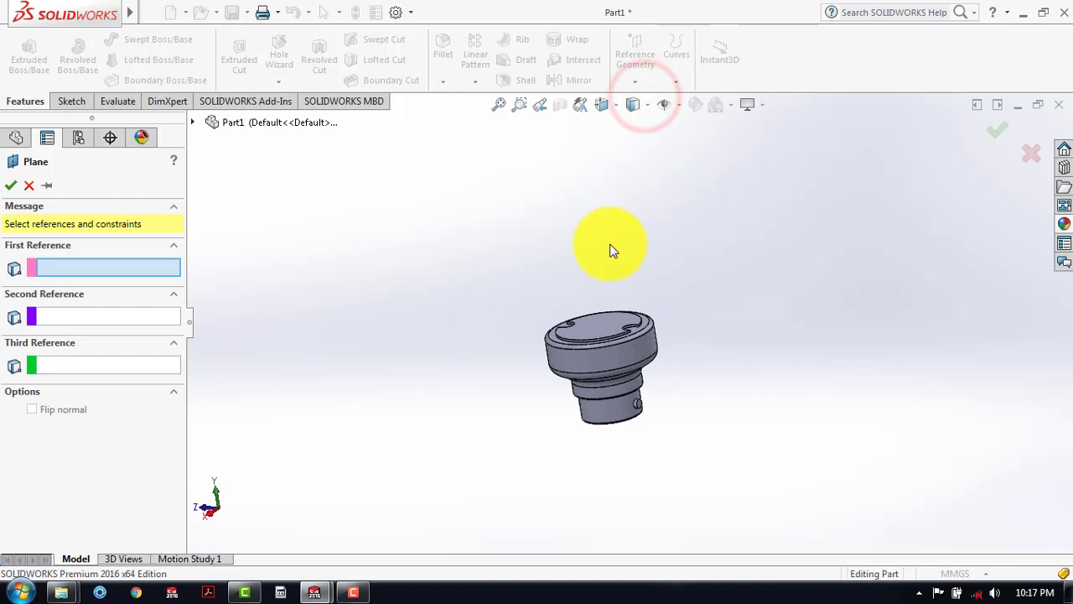
left_click(592, 347)
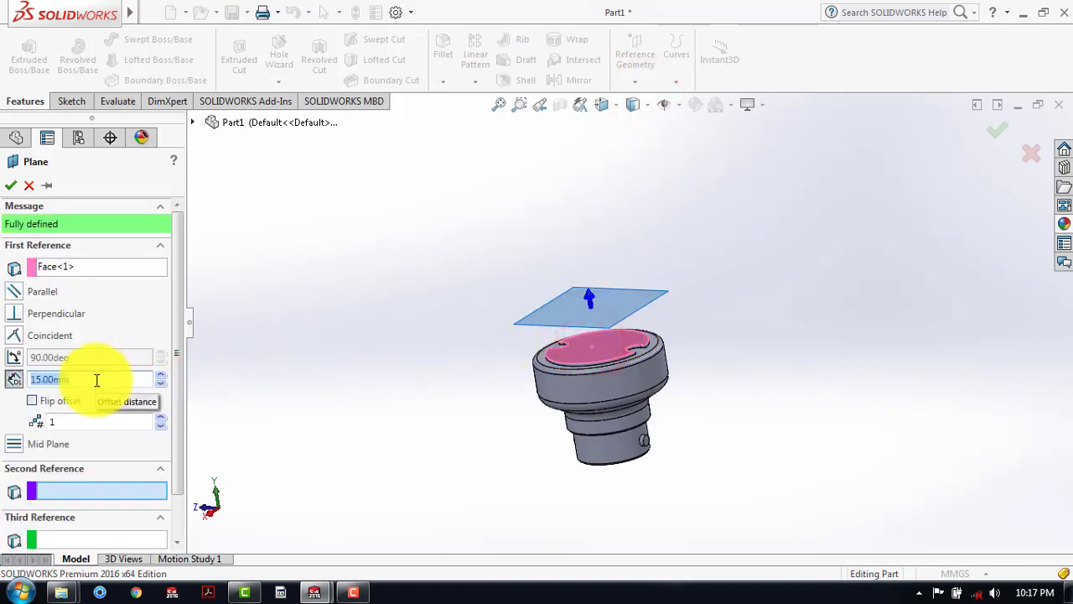
key("Return")
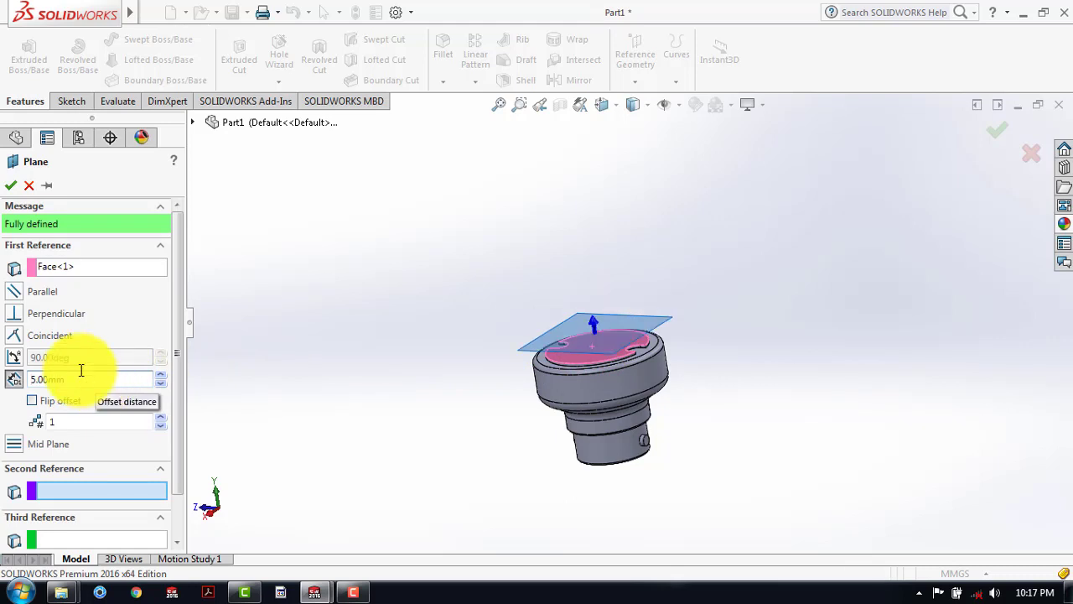
left_click(11, 184)
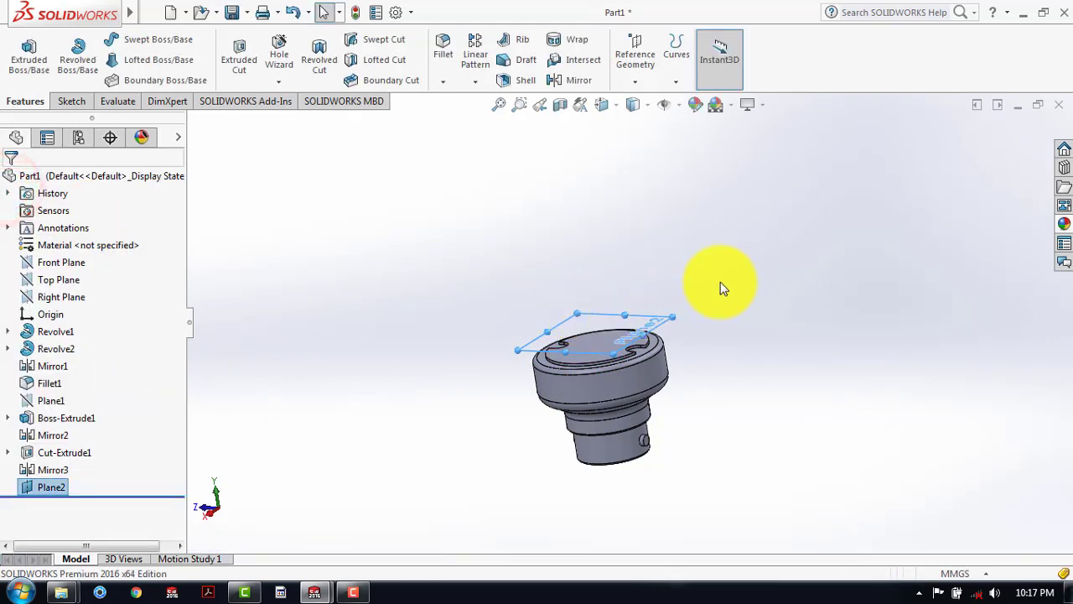
Step: Create another reference plane offset 50 mm above Plane2
left_click(638, 84)
left_click(645, 99)
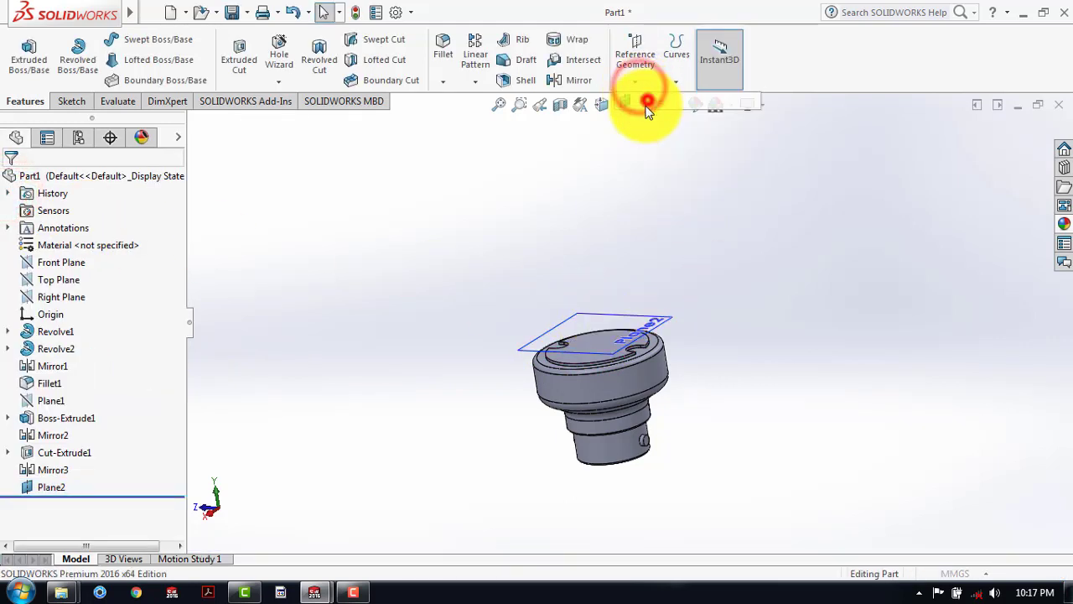
left_click(670, 318)
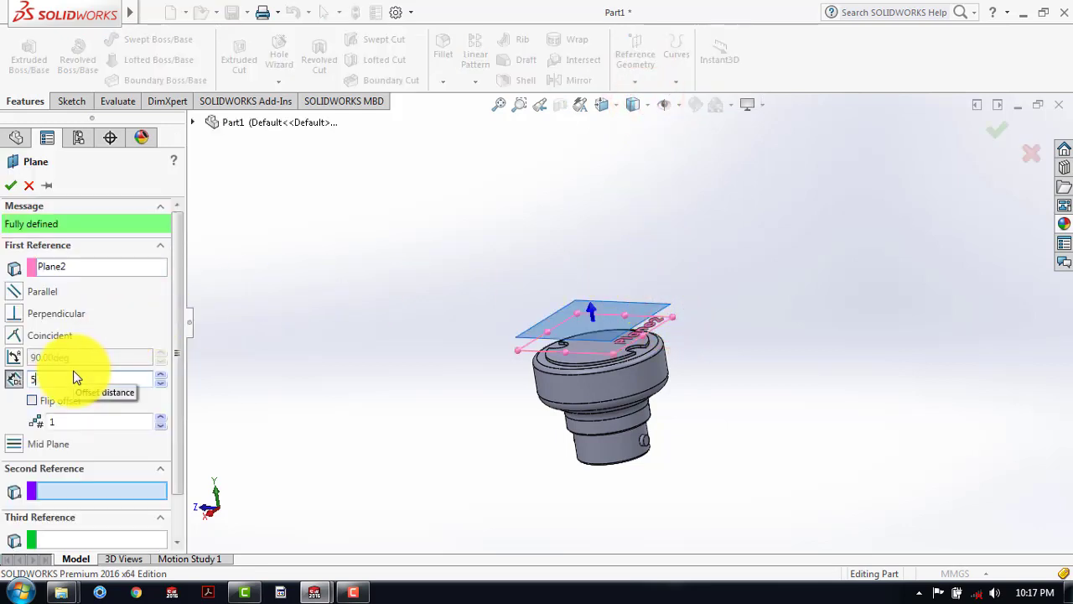
type("50.00mm")
key("Return")
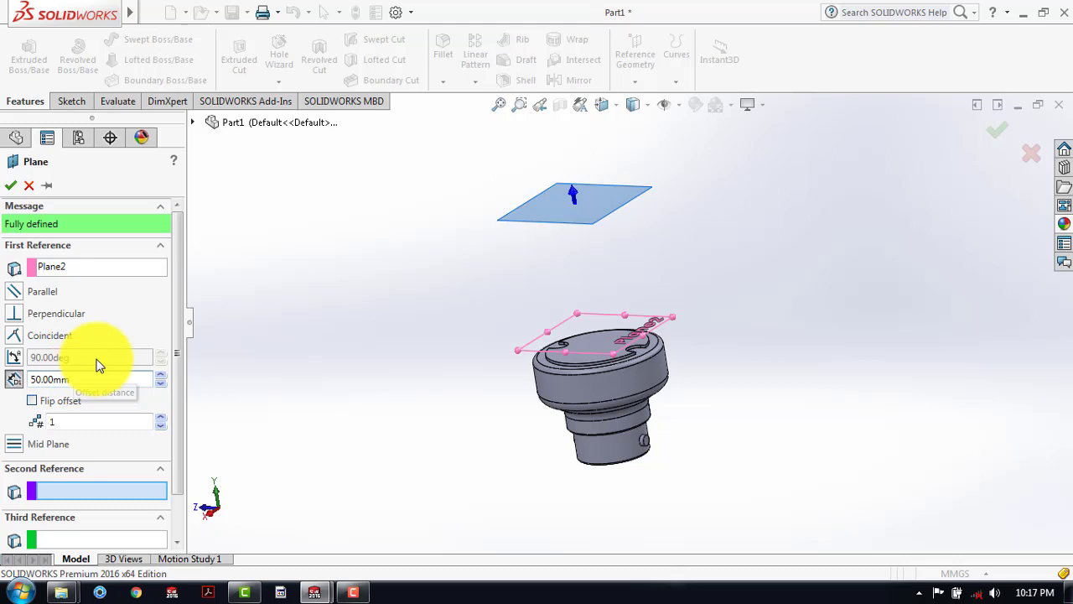
left_click(10, 185)
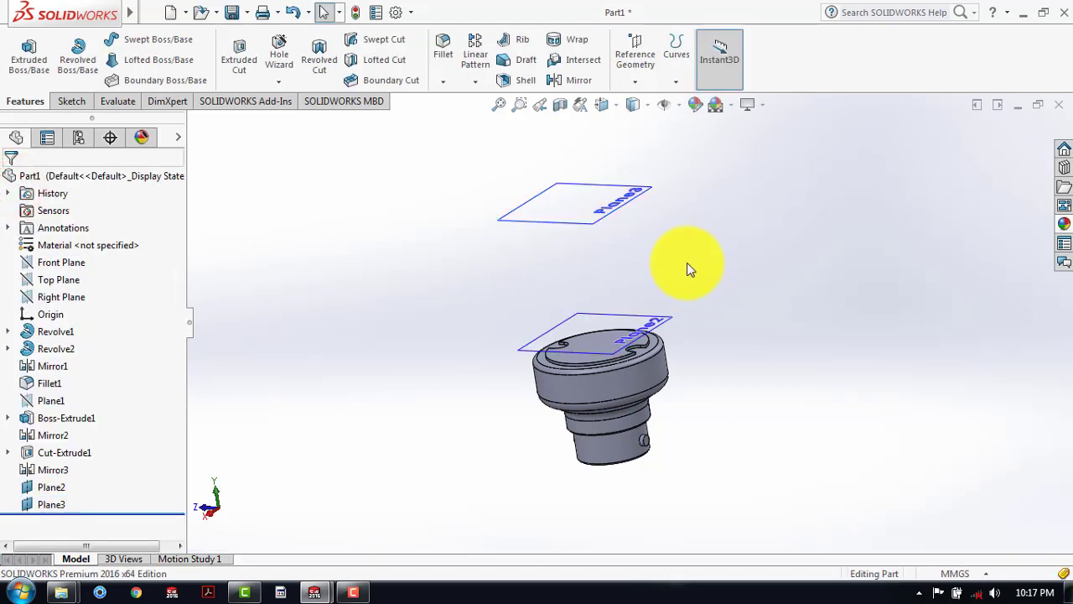
Step: Start a new sketch on Plane2, just above the base's top face
scroll(687, 271, "down", 1)
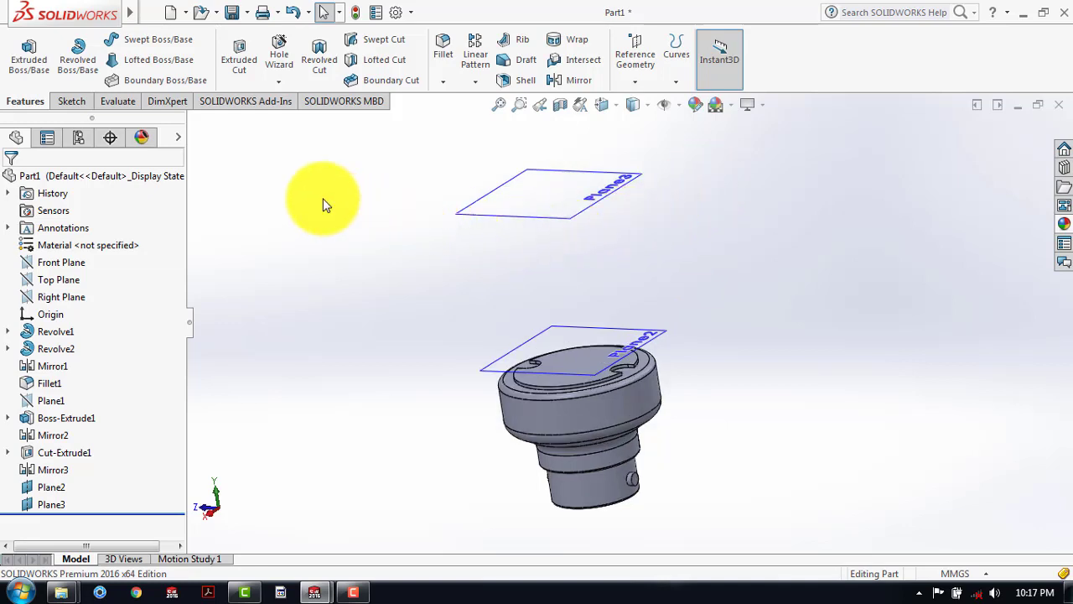
left_click(75, 102)
left_click(21, 52)
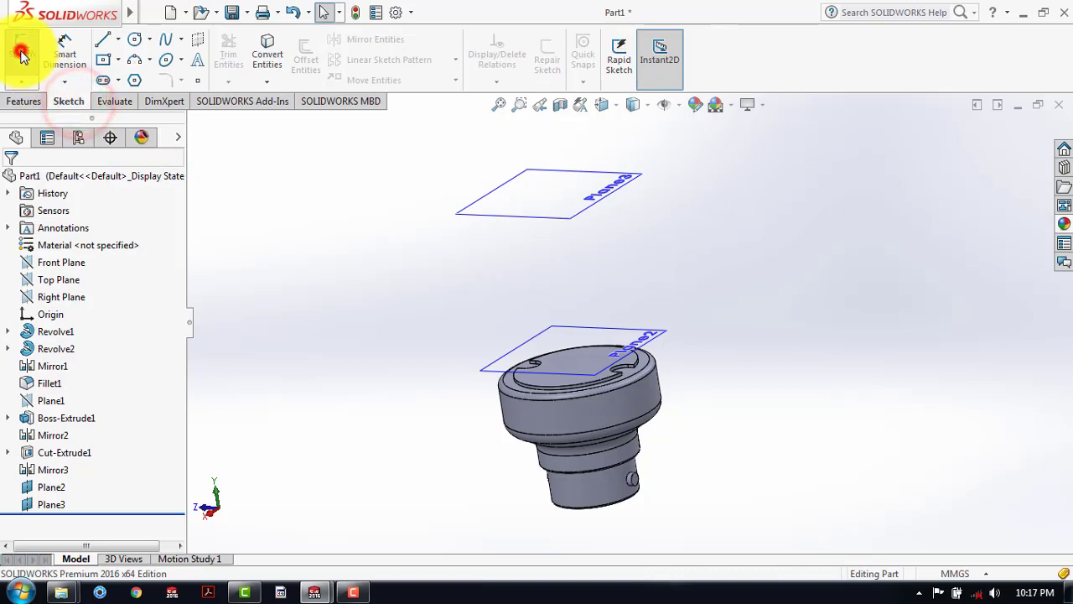
left_click(483, 370)
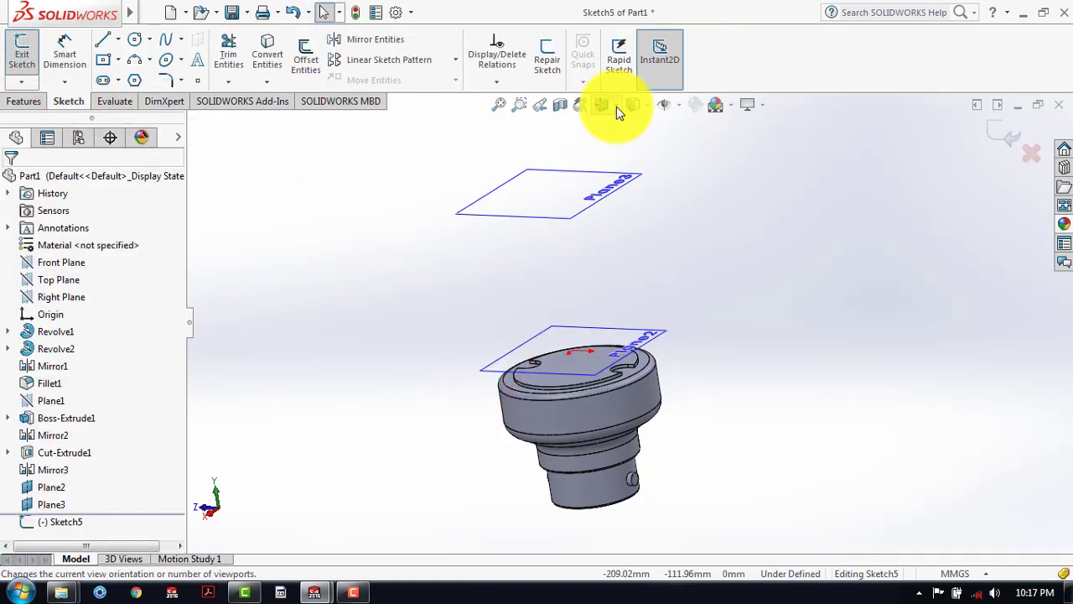
Step: Sketch a circle centred on the origin in the open sketch, viewing the part's round end face head-on
left_click(616, 106)
left_click(564, 227)
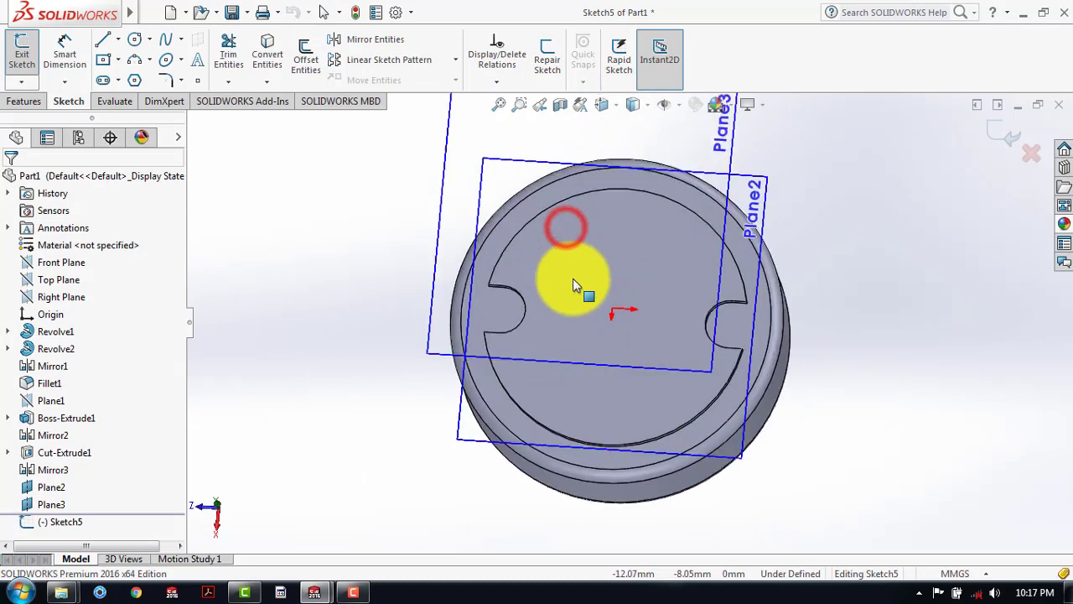
left_click(134, 39)
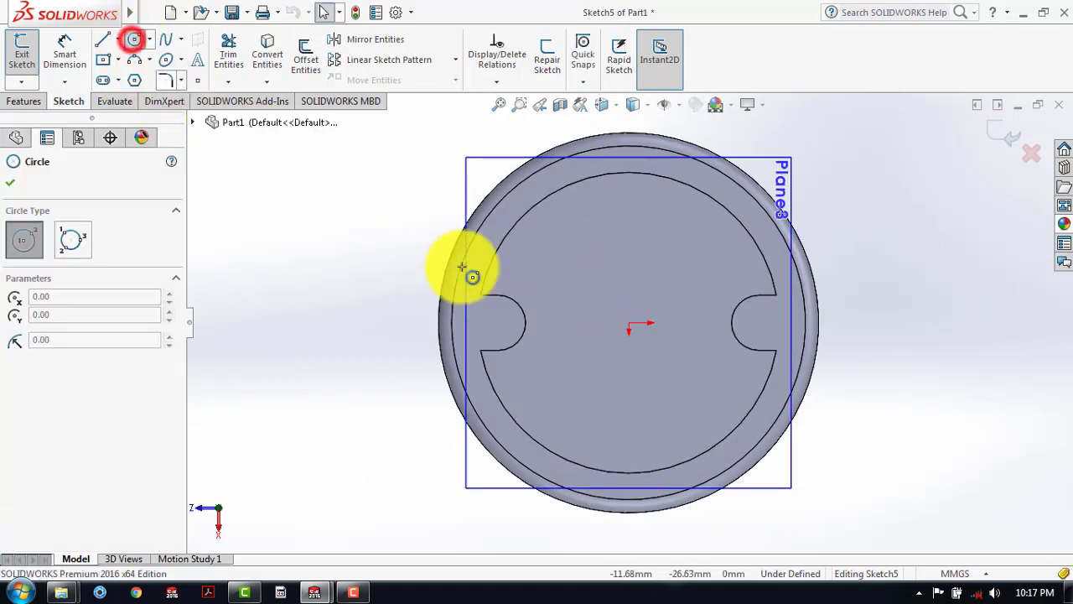
left_click(628, 322)
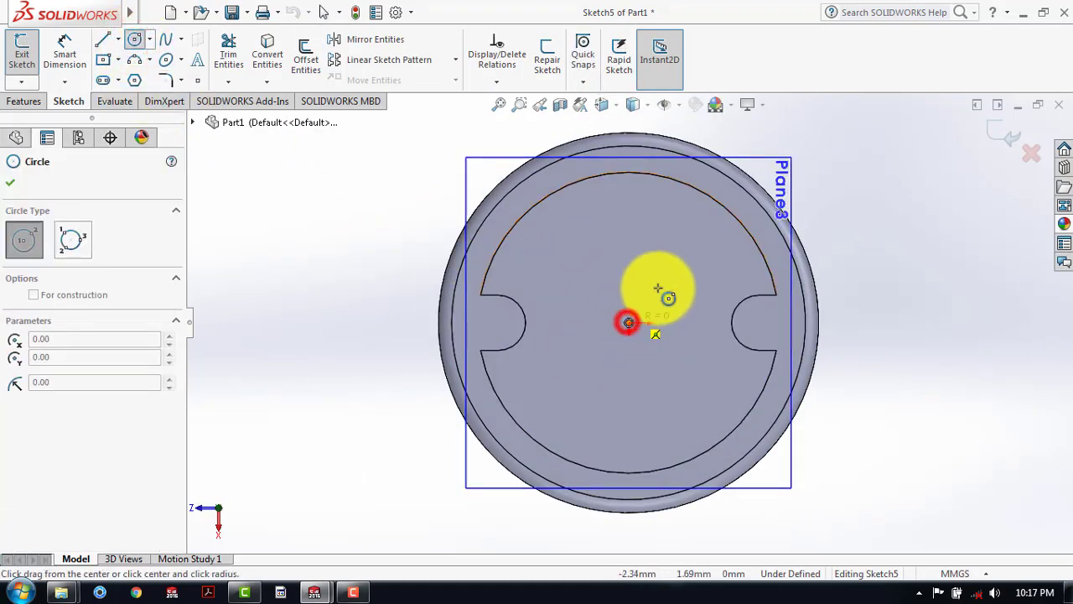
left_click(689, 235)
key("Escape")
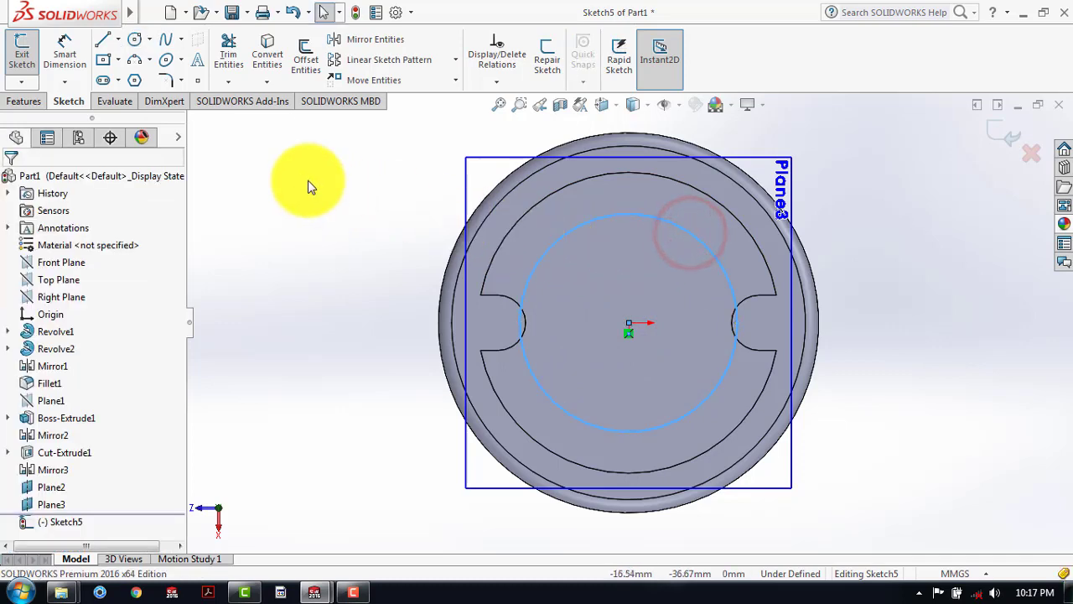
Step: Dimension the circle's diameter as 33 mm and close the sketch
left_click(66, 50)
left_click(855, 252)
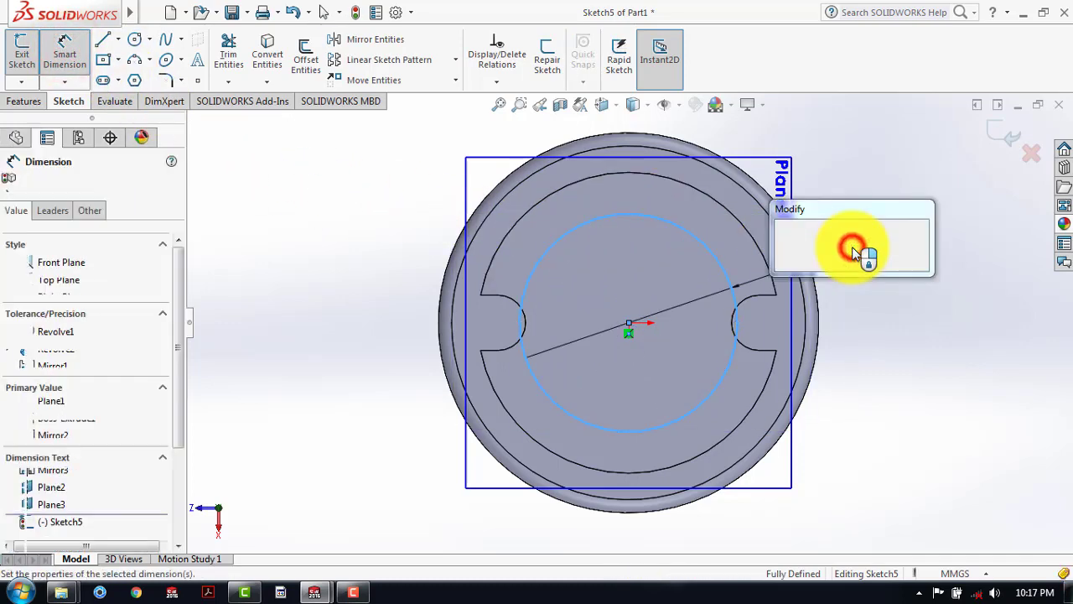
type("33")
key("Return")
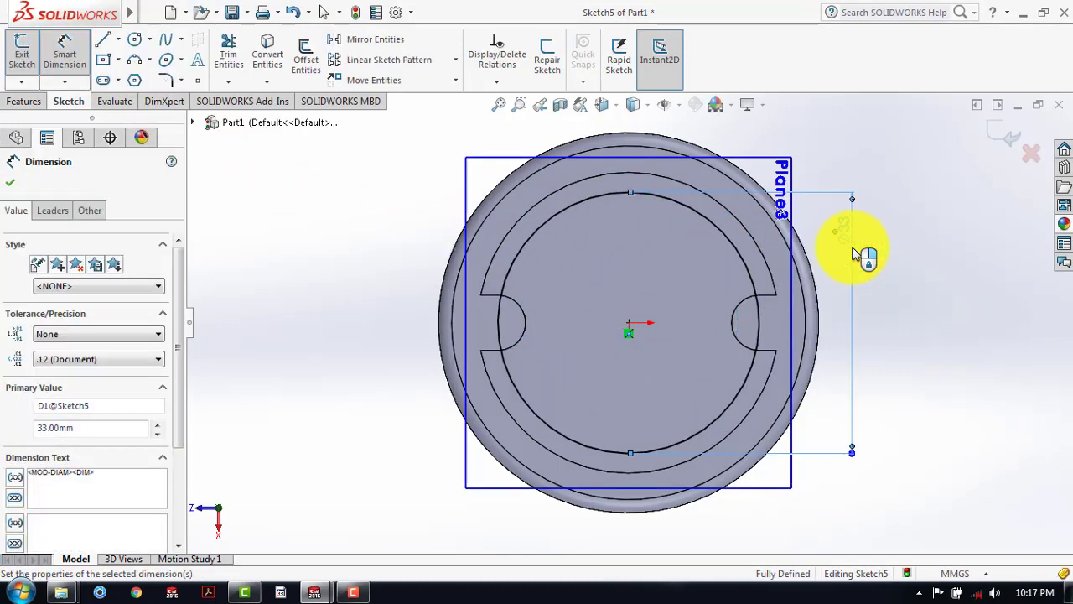
left_click(1011, 137)
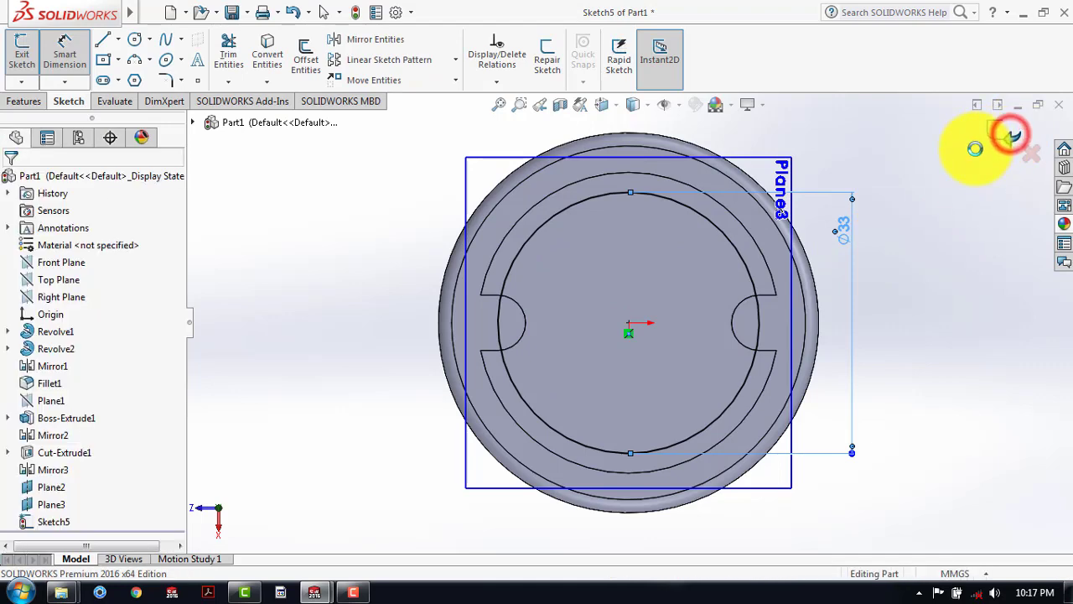
left_click(1006, 132)
Step: Start a Helix and Spiral curve from the 33 mm circle, defined by Height and Revolution
middle_click_drag(881, 343, 415, 268)
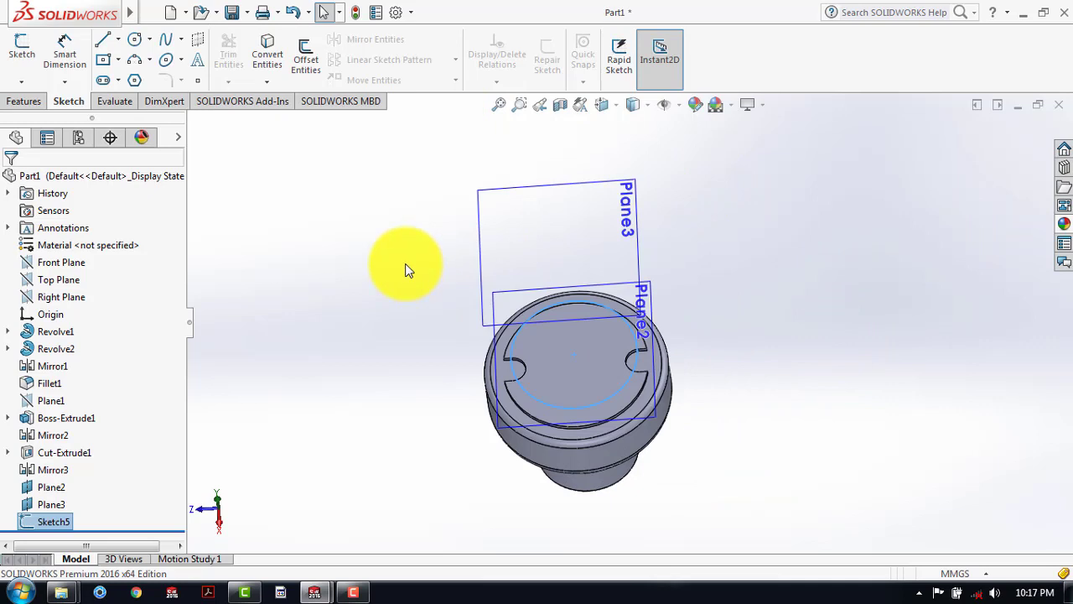
left_click(17, 102)
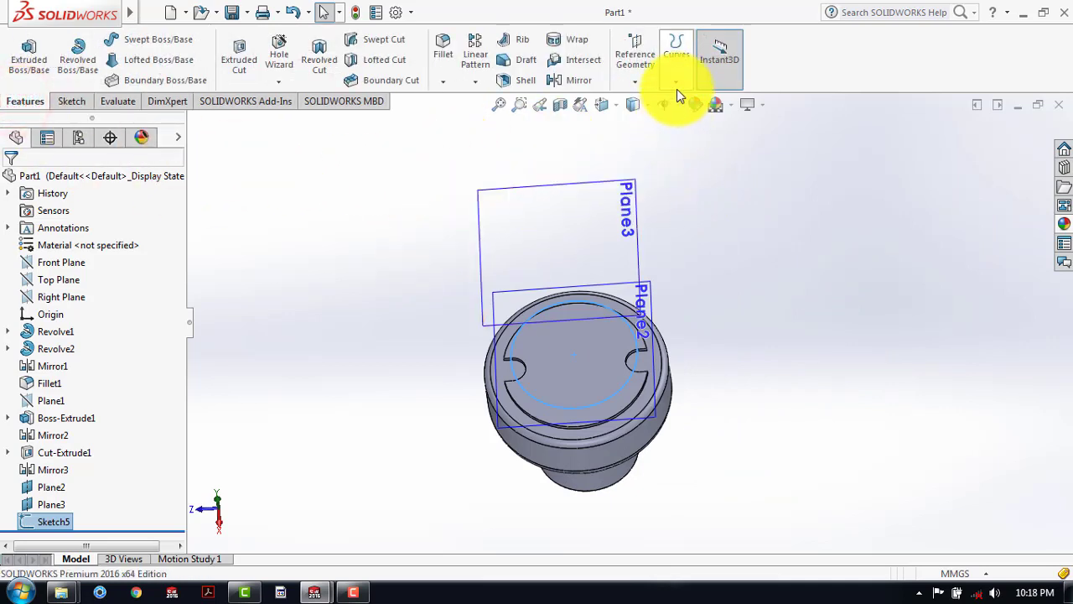
left_click(677, 84)
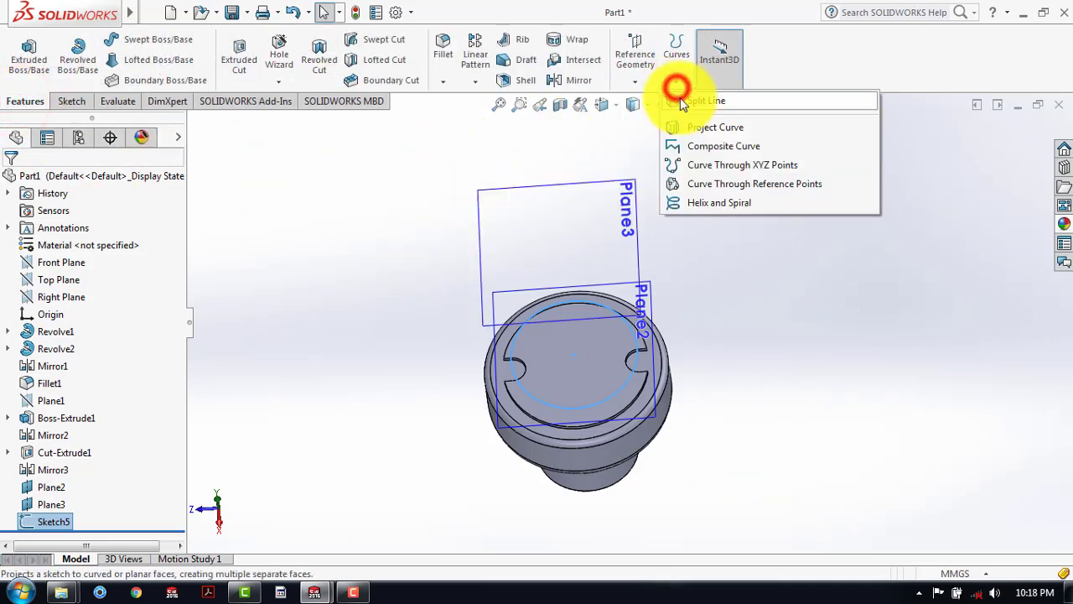
left_click(709, 205)
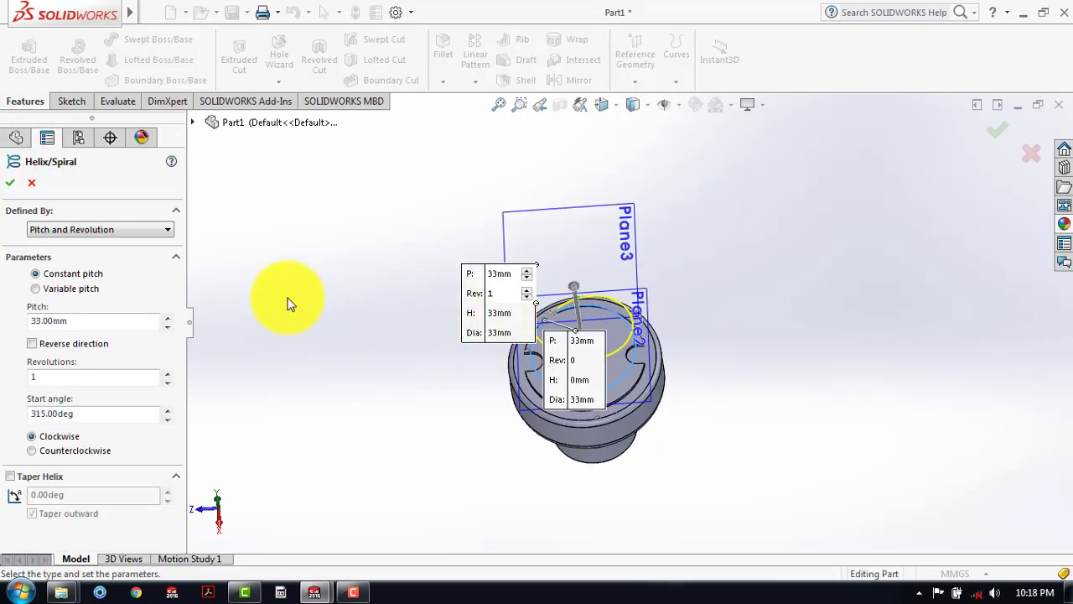
left_click(138, 229)
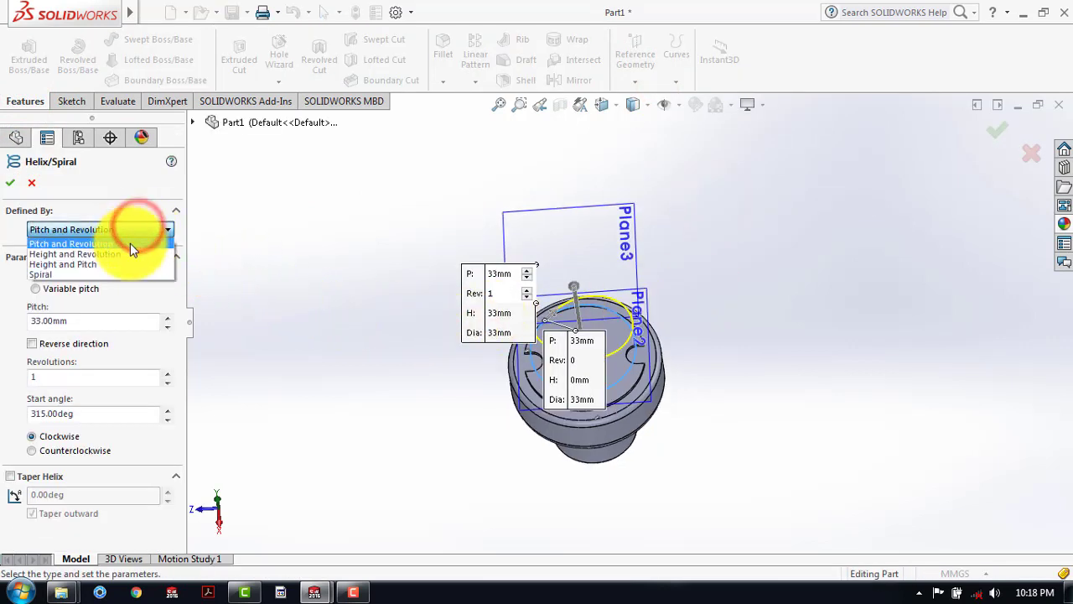
left_click(130, 253)
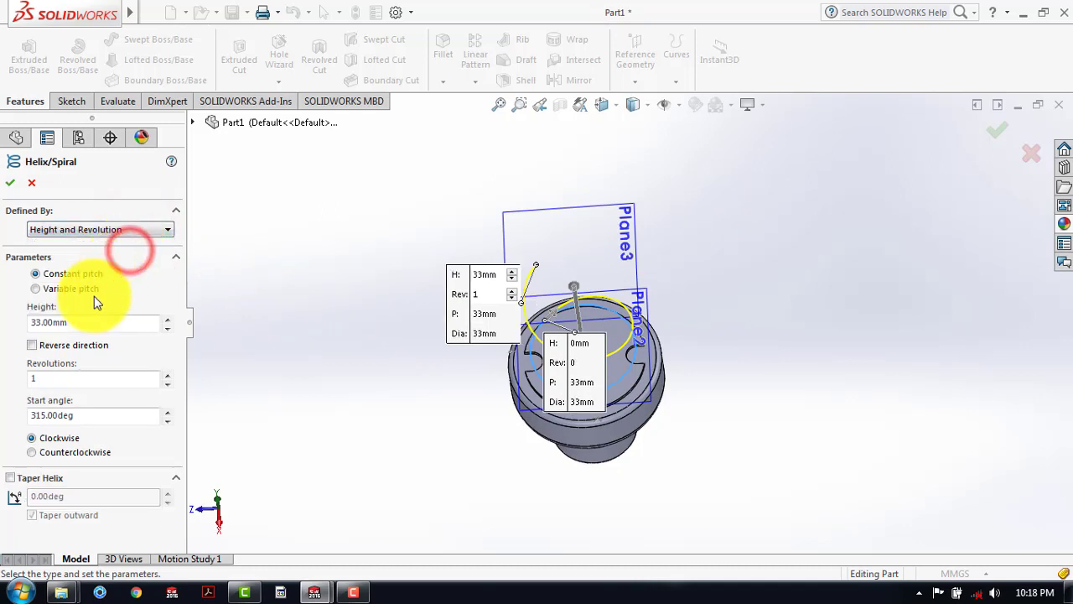
Step: Create the helix with a height of 50 mm, 2 revolutions and a start angle of 180°
double_click(72, 322)
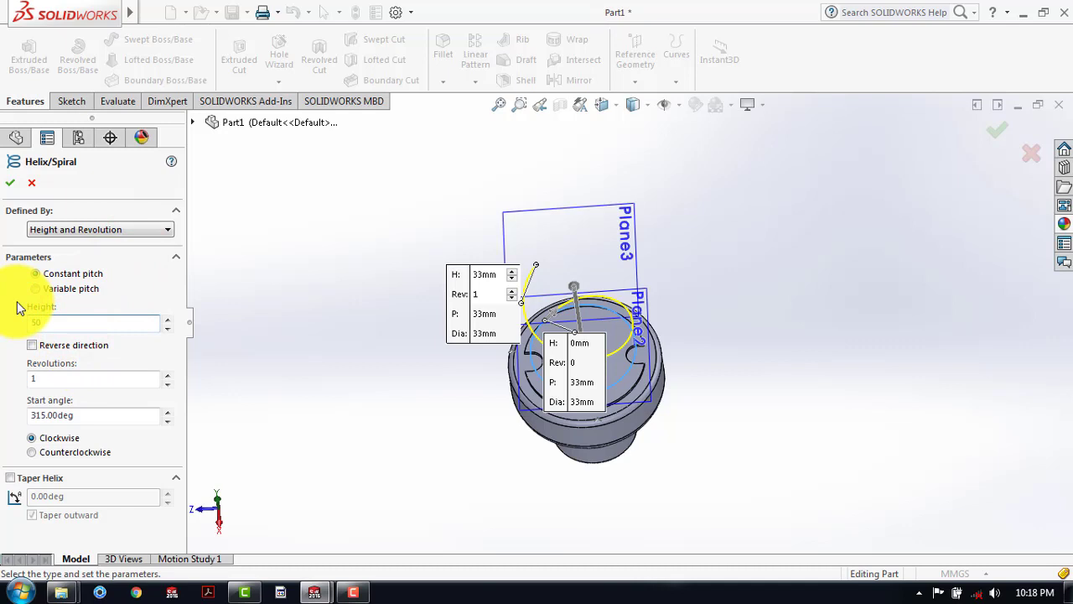
type("50")
double_click(41, 379)
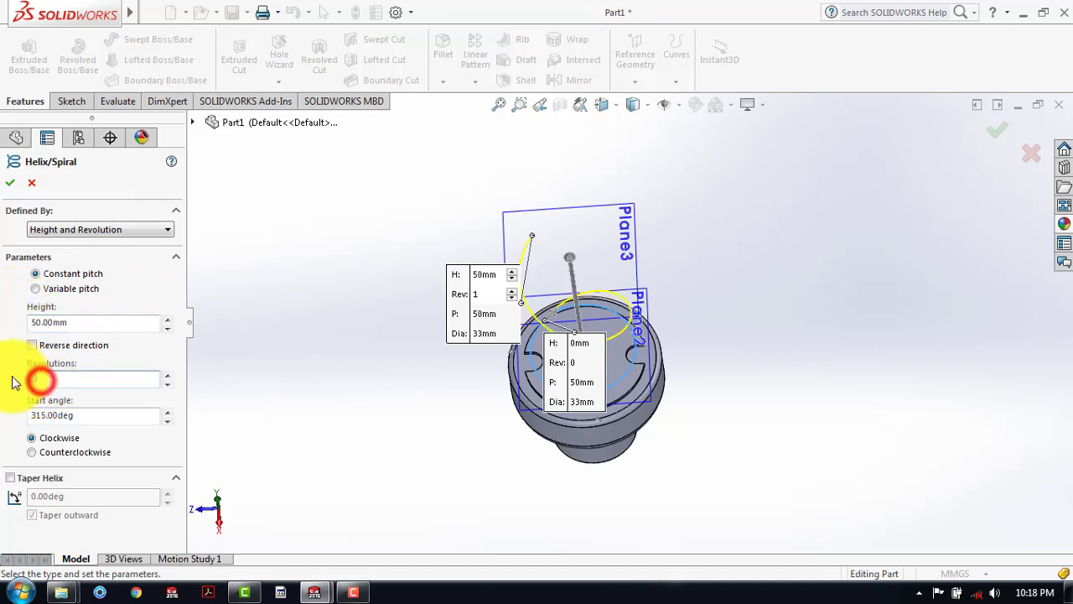
type("2")
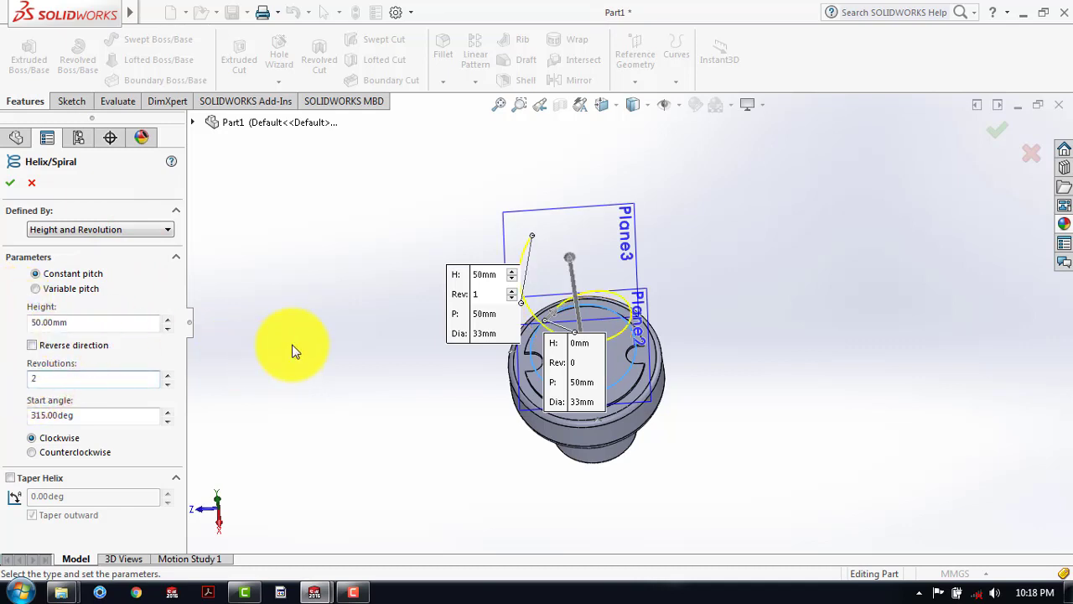
left_click(291, 342)
double_click(87, 415)
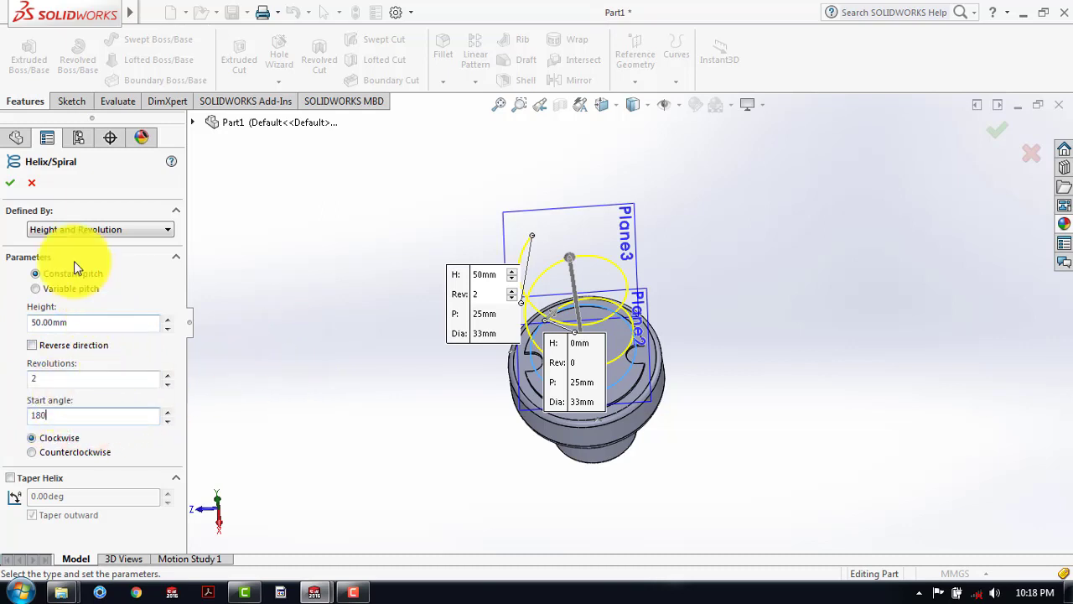
left_click(12, 184)
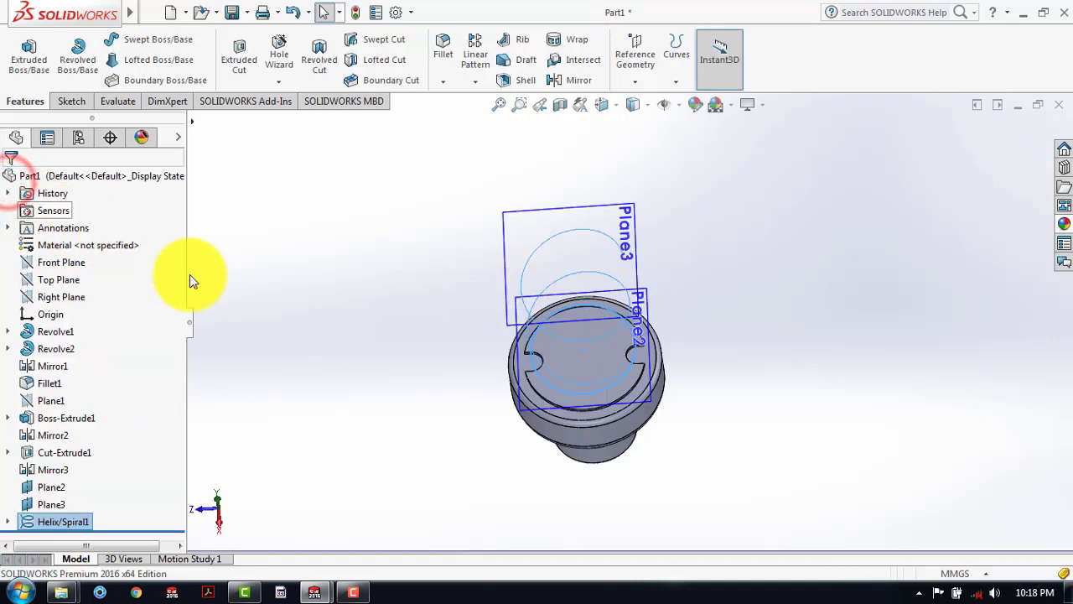
left_click(719, 298)
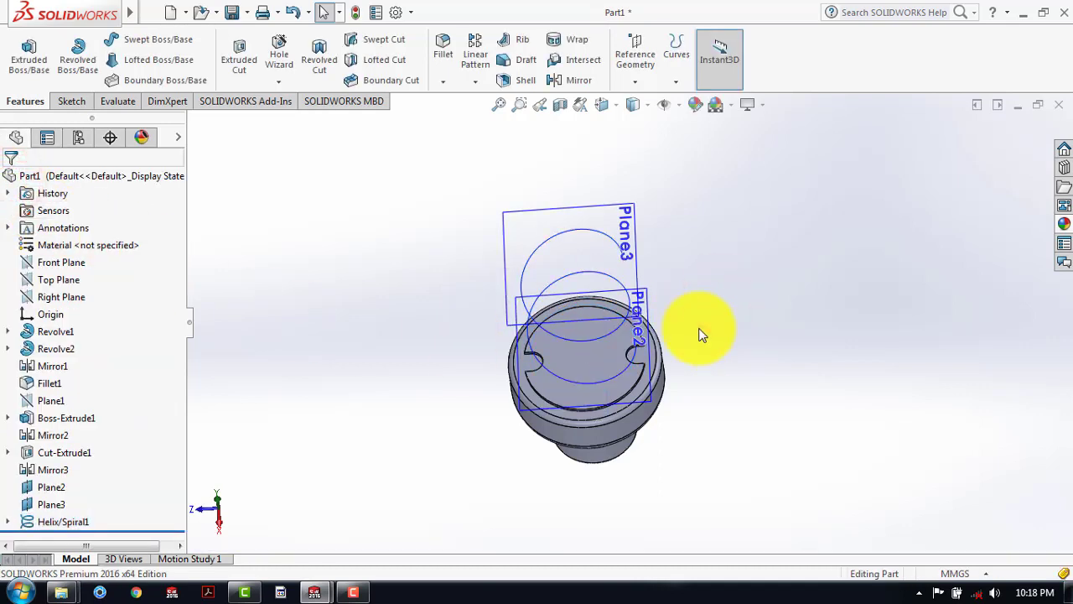
Step: Open a new sketch on Plane2 and draw a circle about 36 mm in diameter centred on the origin
scroll(701, 335, "up", 2)
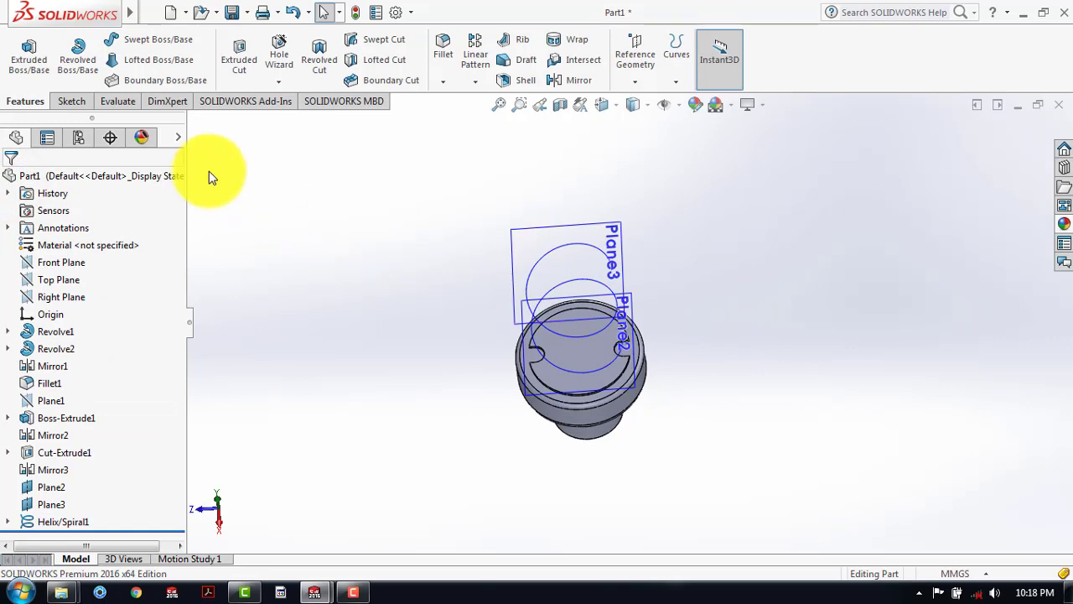
left_click(74, 101)
left_click(25, 48)
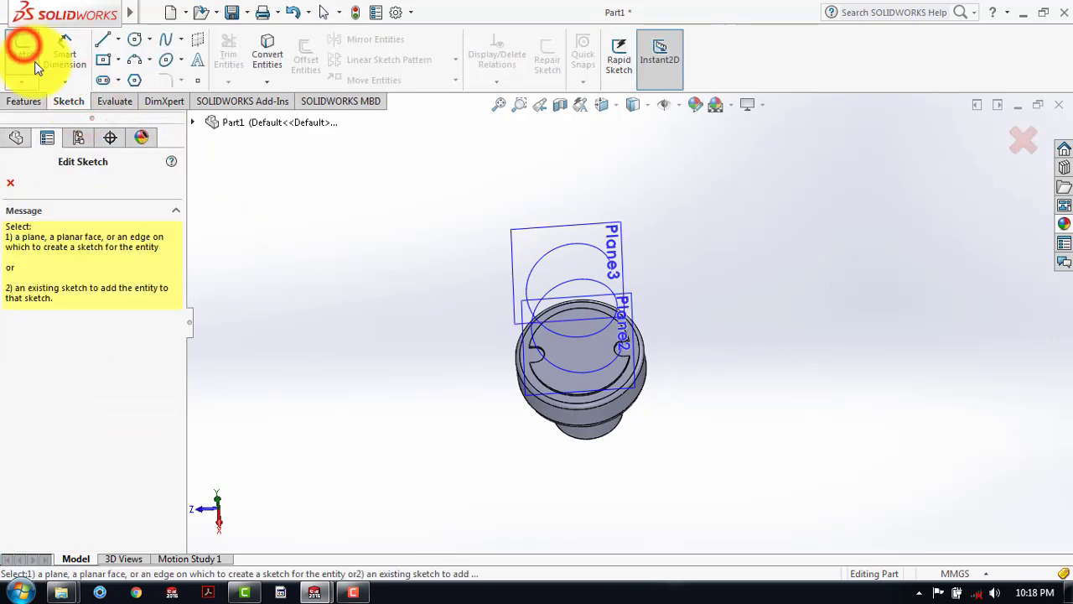
left_click(192, 124)
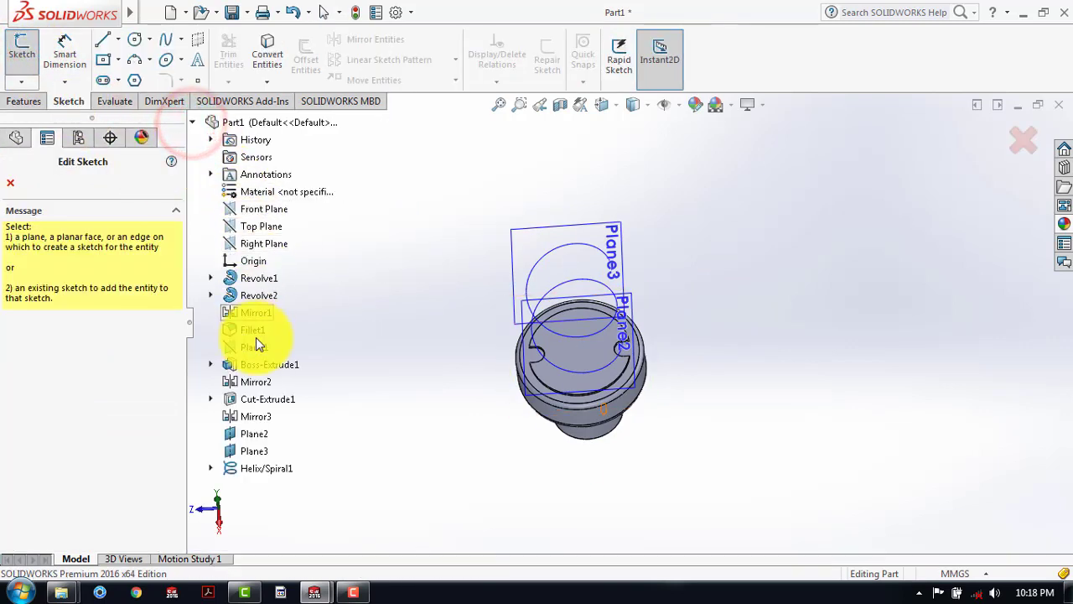
left_click(252, 436)
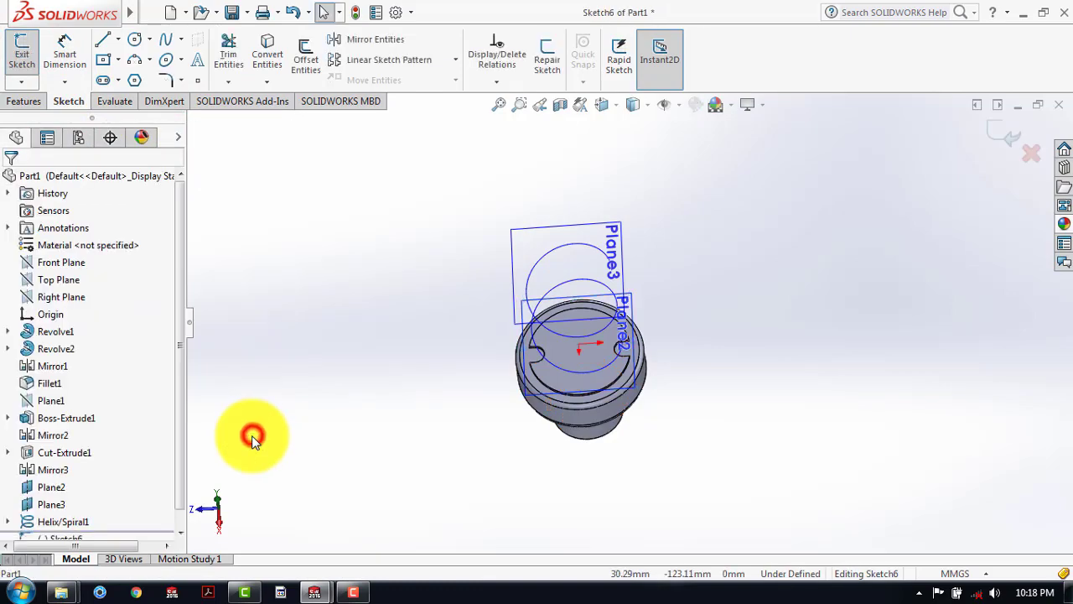
left_click(611, 109)
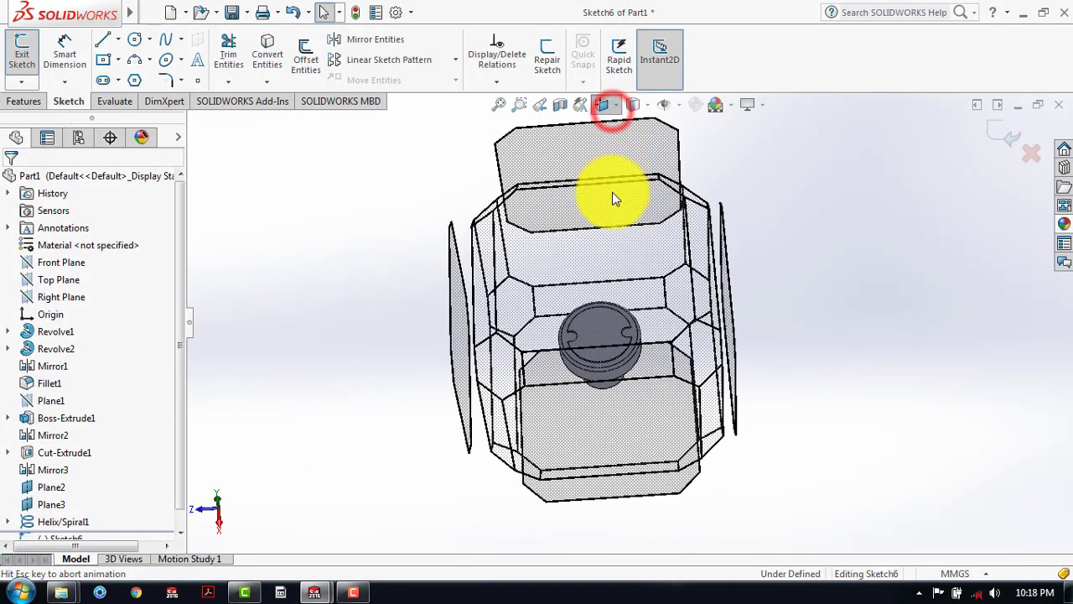
left_click(575, 221)
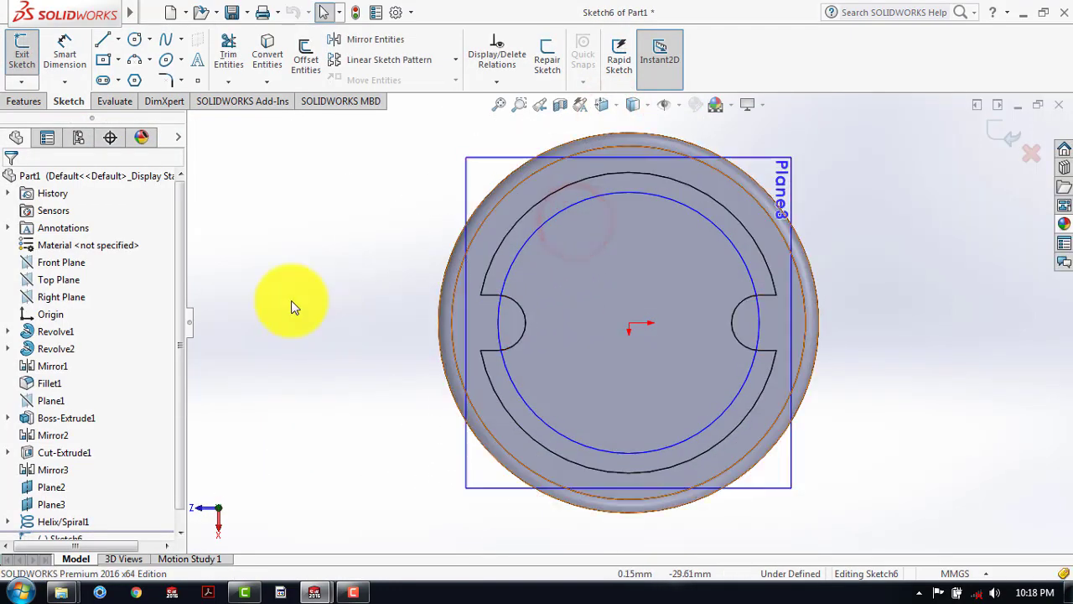
left_click(138, 40)
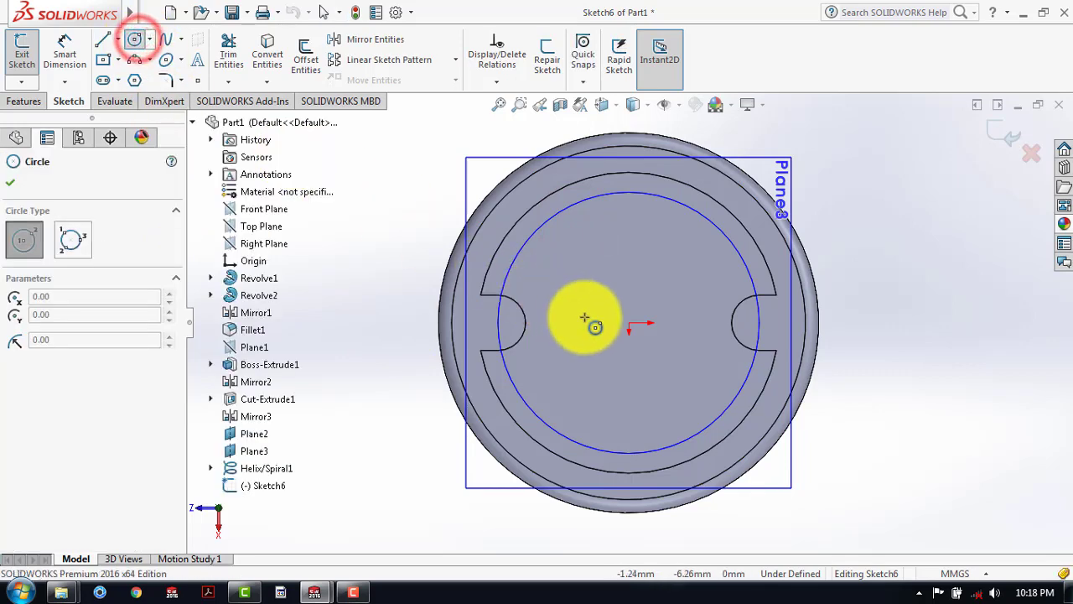
left_click(629, 323)
left_click(656, 322)
left_click_drag(659, 257, 707, 207)
key("Escape")
Step: Set the new circle's diameter to 33 mm and exit its sketch
left_click(67, 46)
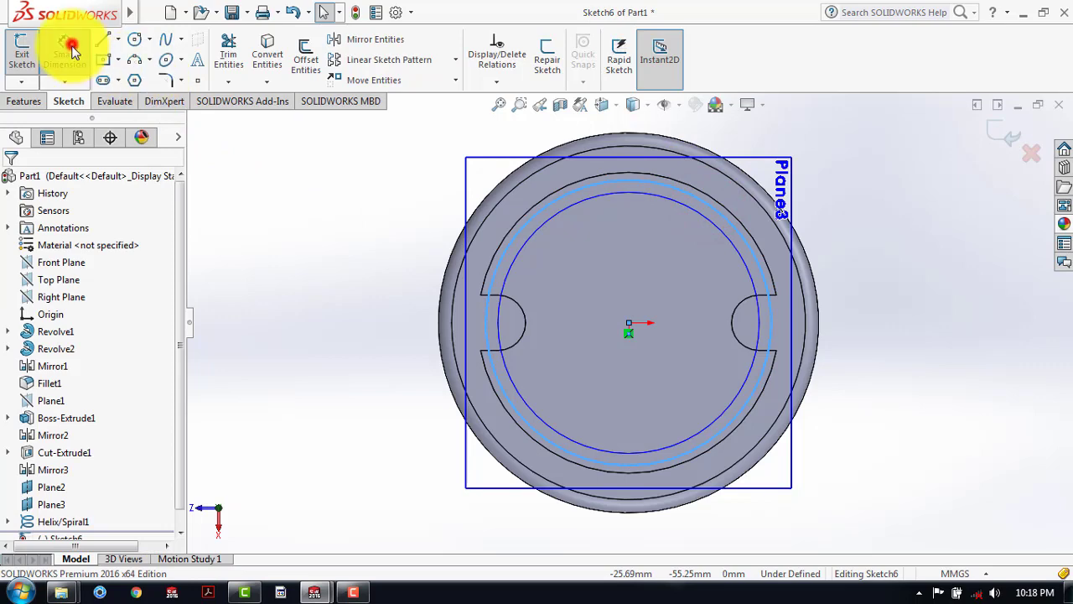
left_click(742, 270)
left_click(874, 270)
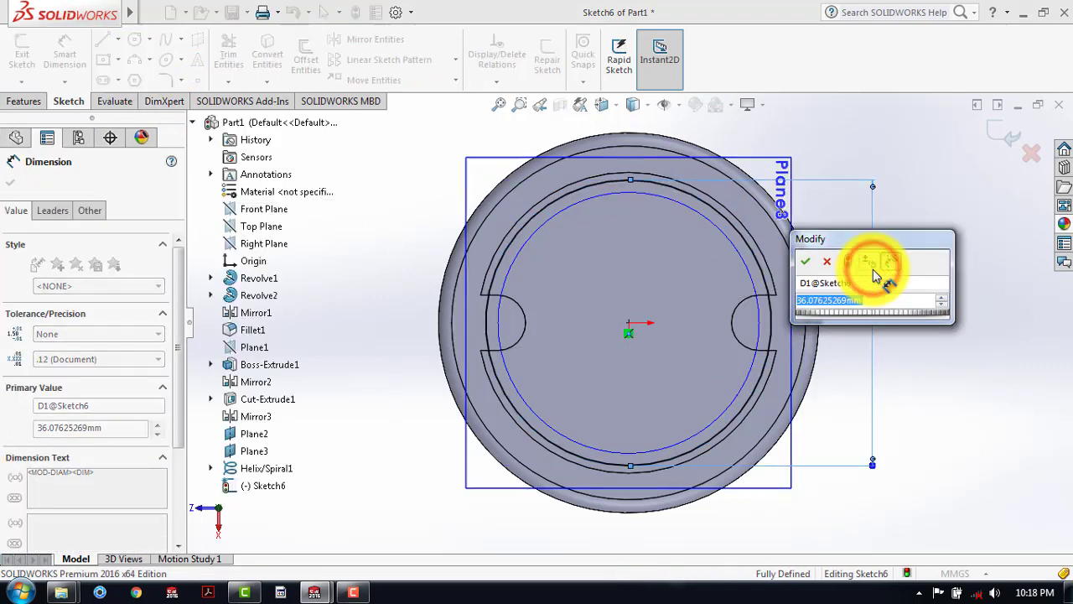
key("Return")
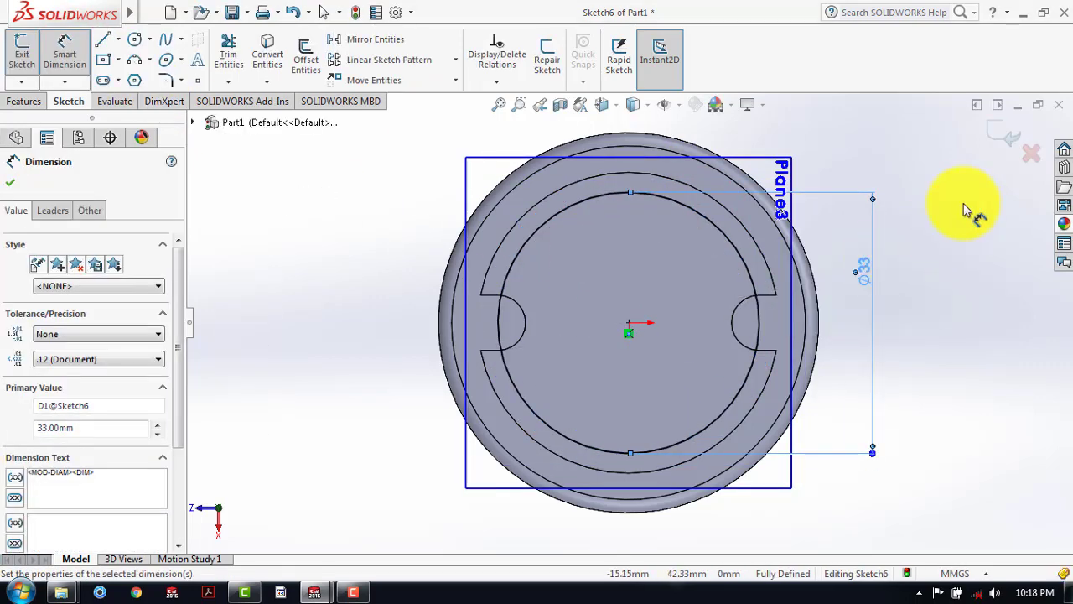
left_click(982, 191)
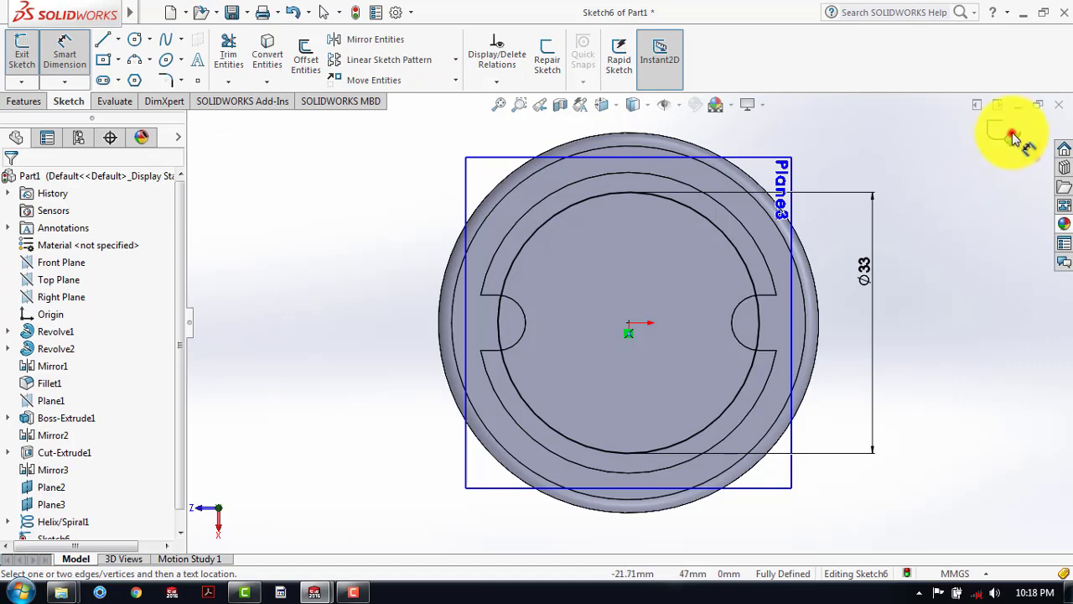
left_click(1012, 136)
Step: Create a second clockwise helix from the new 33 mm circle, with 50 mm height, 2 revolutions and a 0° start angle
scroll(897, 292, "up", 3)
mouse_move(847, 302)
middle_mouse_down()
mouse_move(818, 225)
mouse_move(766, 192)
mouse_move(714, 223)
mouse_move(757, 176)
mouse_move(721, 168)
middle_mouse_up()
left_click(27, 100)
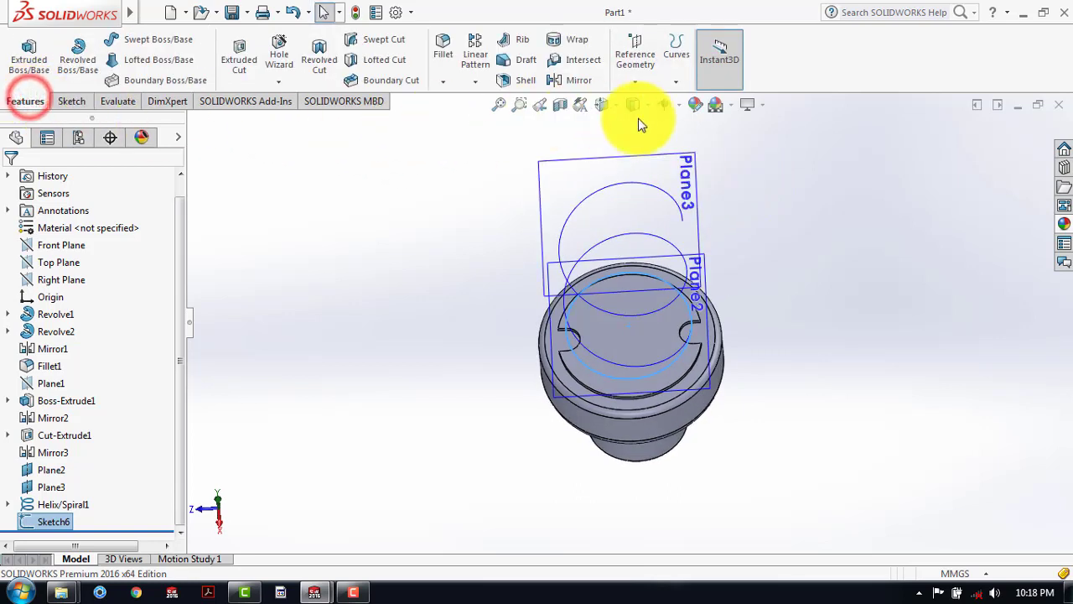
left_click(675, 82)
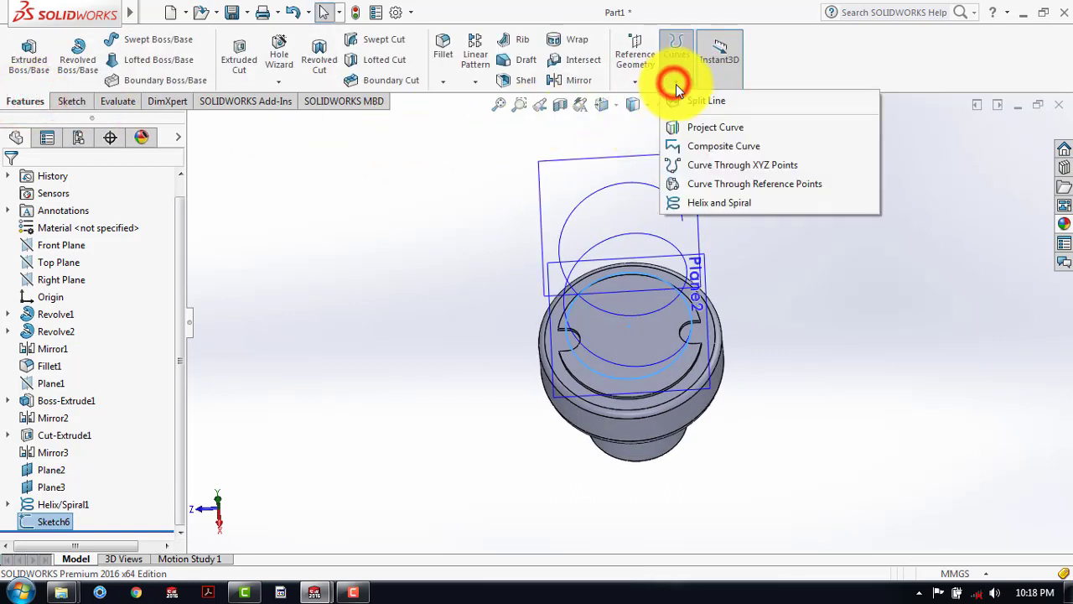
left_click(735, 203)
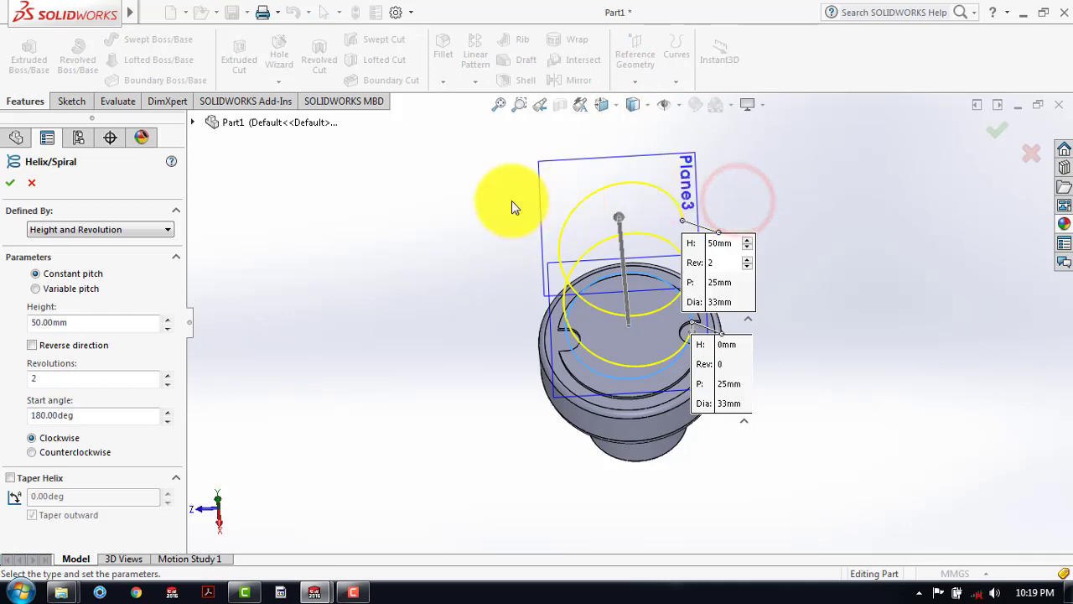
left_click_drag(88, 415, 29, 414)
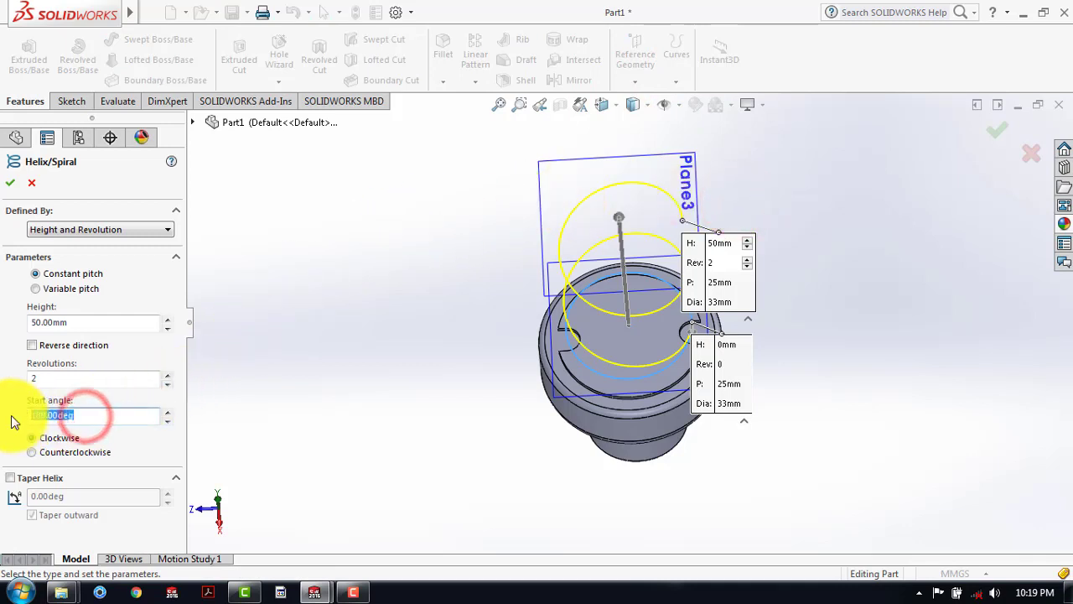
type("0")
key("Return")
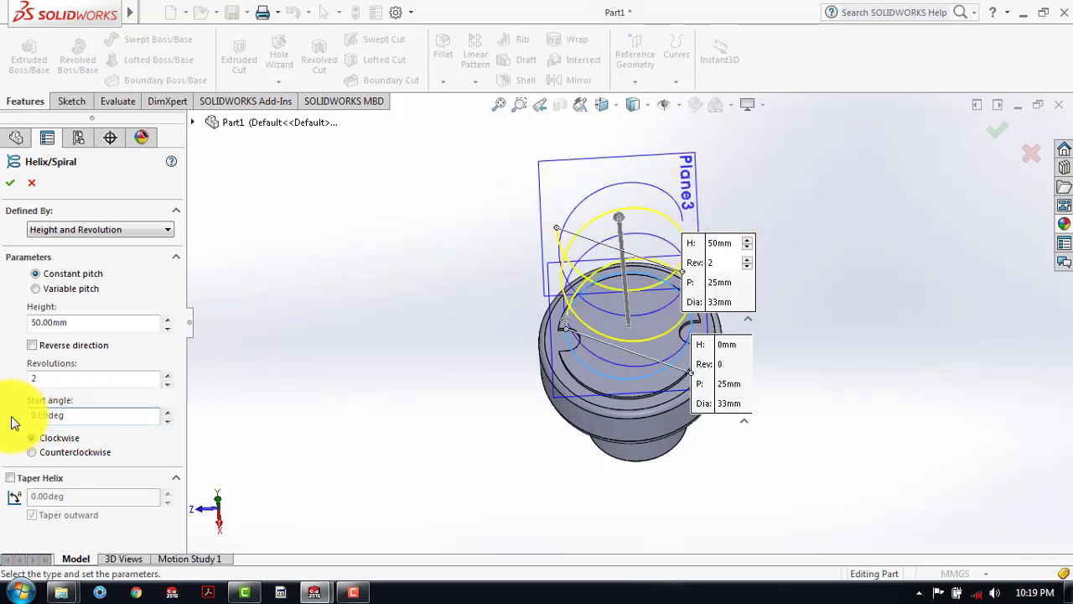
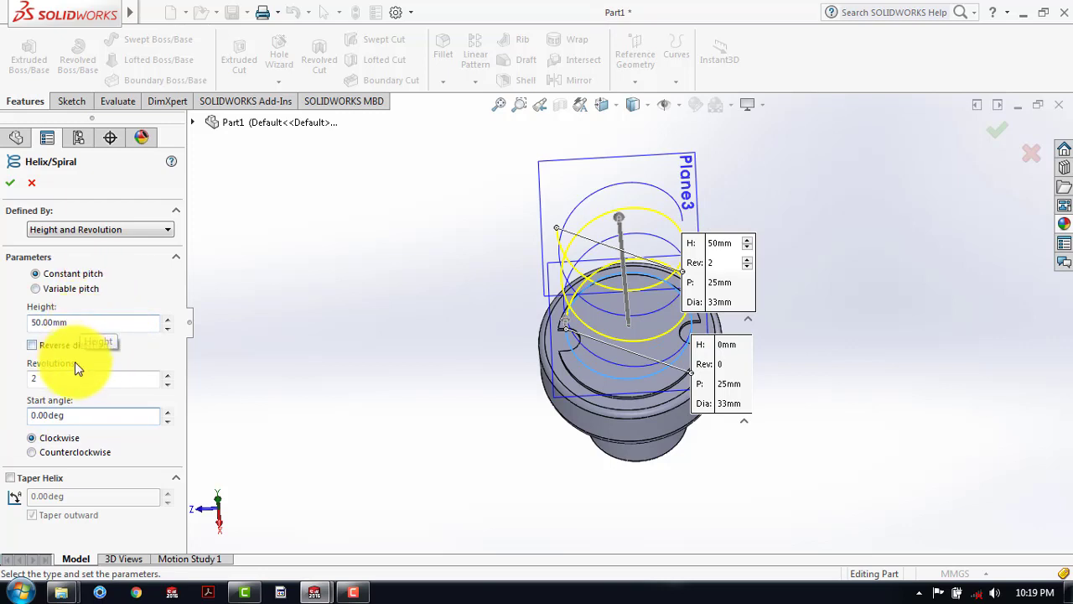
left_click(12, 186)
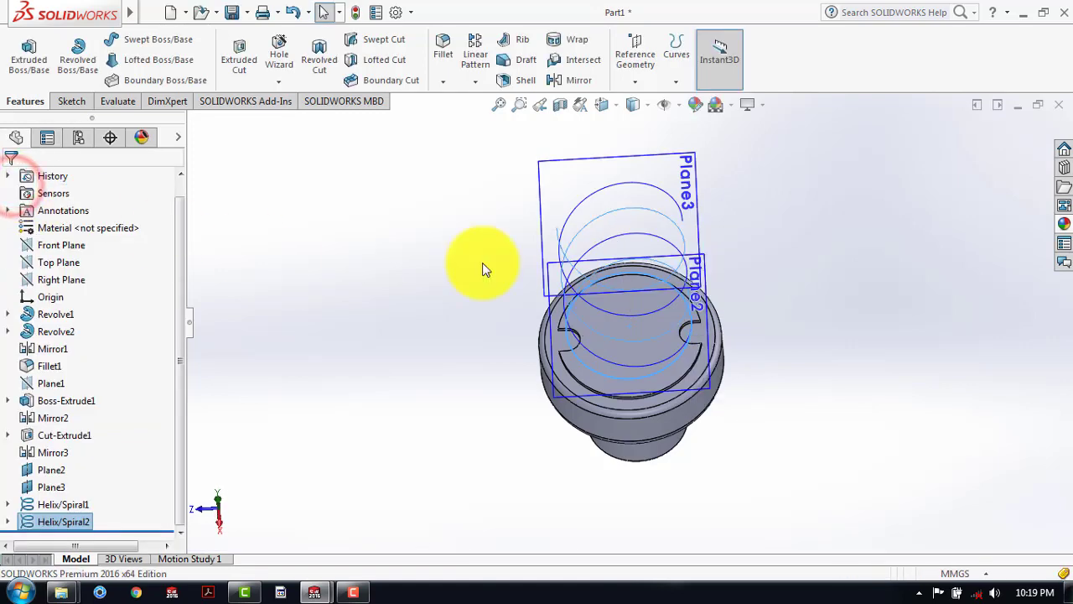
left_click(814, 230)
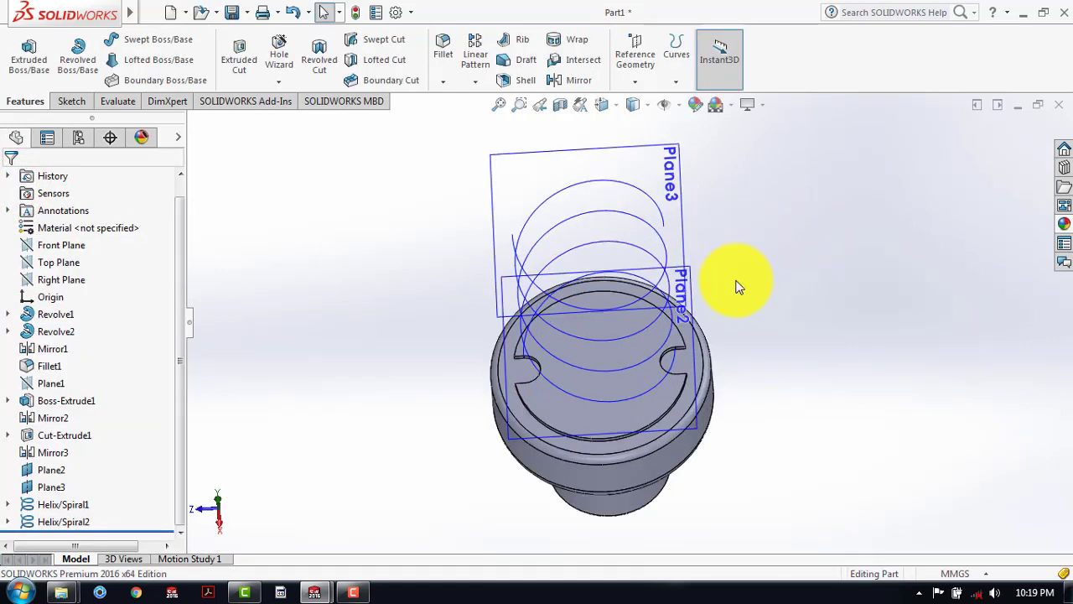
Step: Add a reference plane offset 16.5 mm from the Front Plane, touching one side of the helixes
scroll(730, 287, "up", 3)
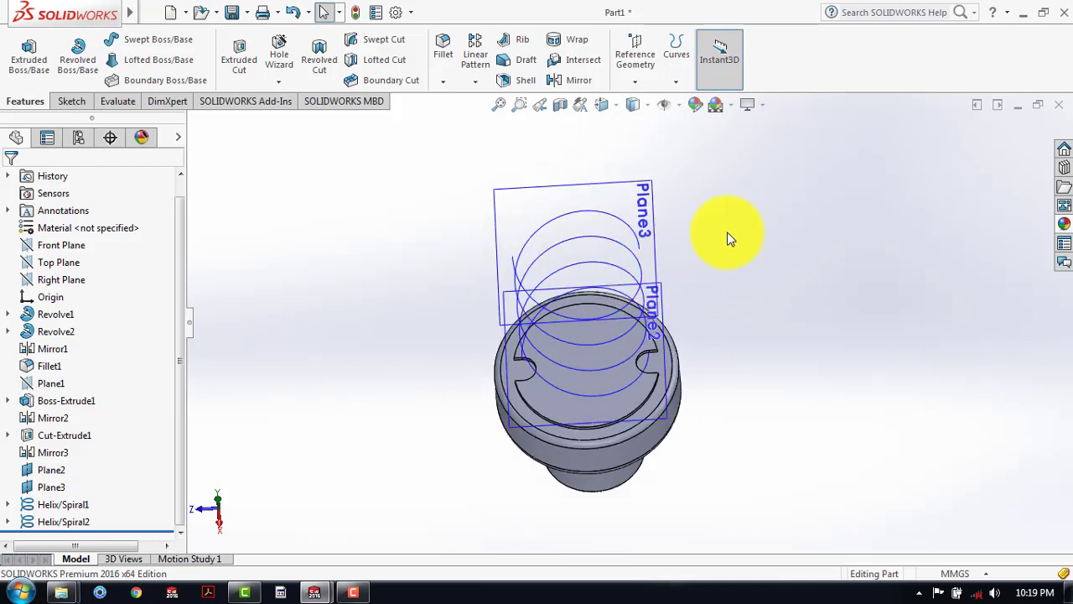
left_click(635, 79)
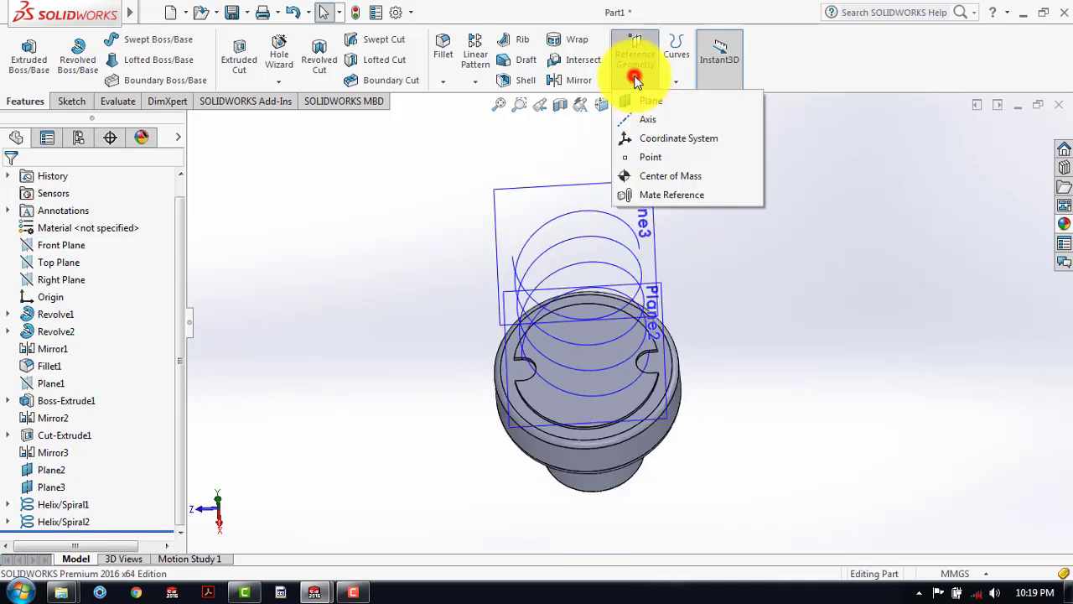
left_click(652, 101)
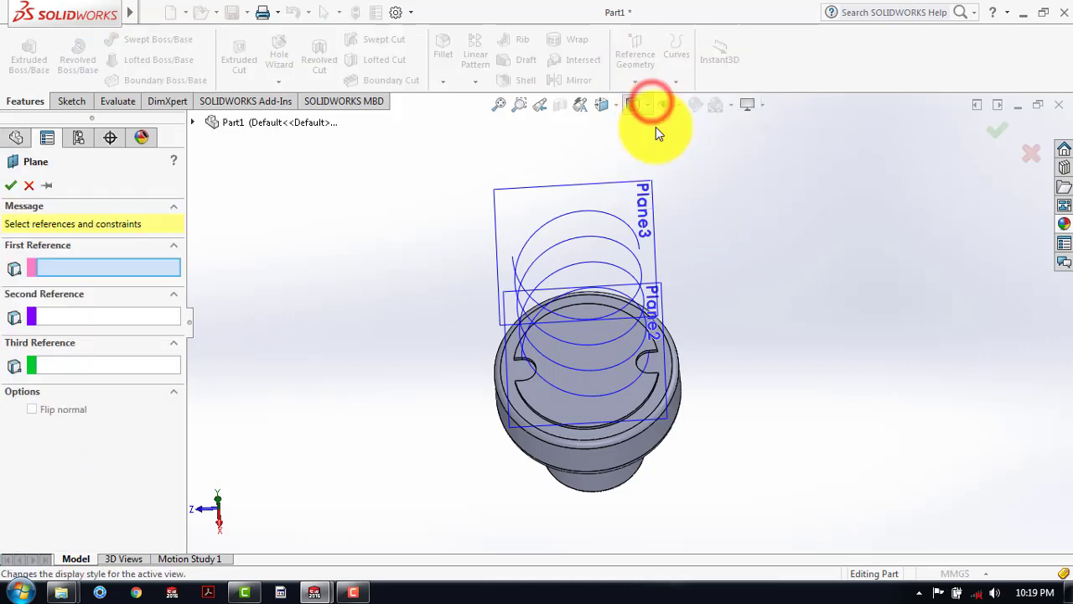
left_click(192, 121)
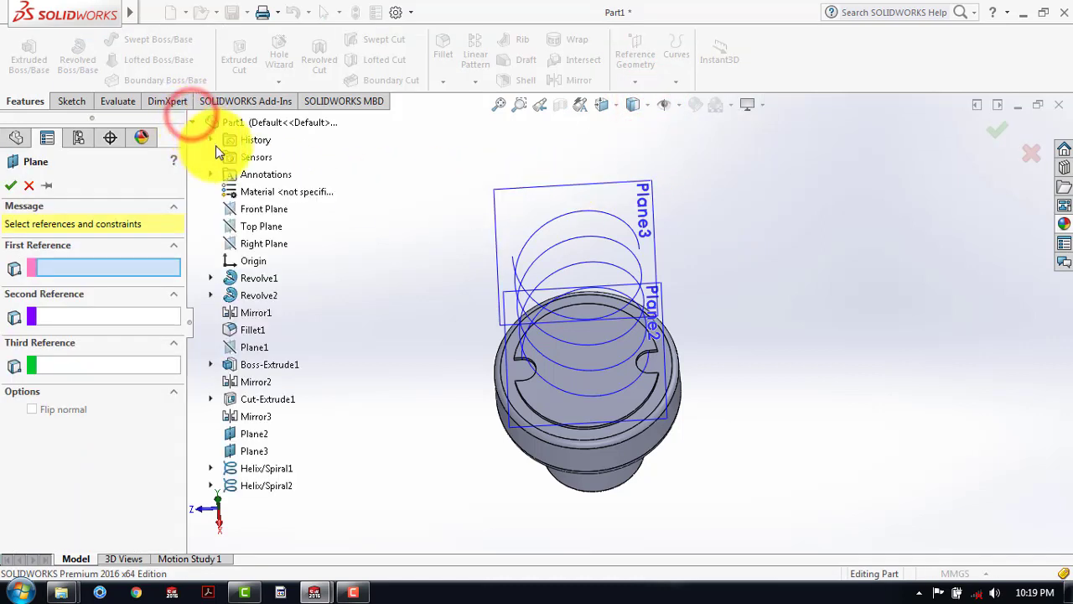
left_click(267, 211)
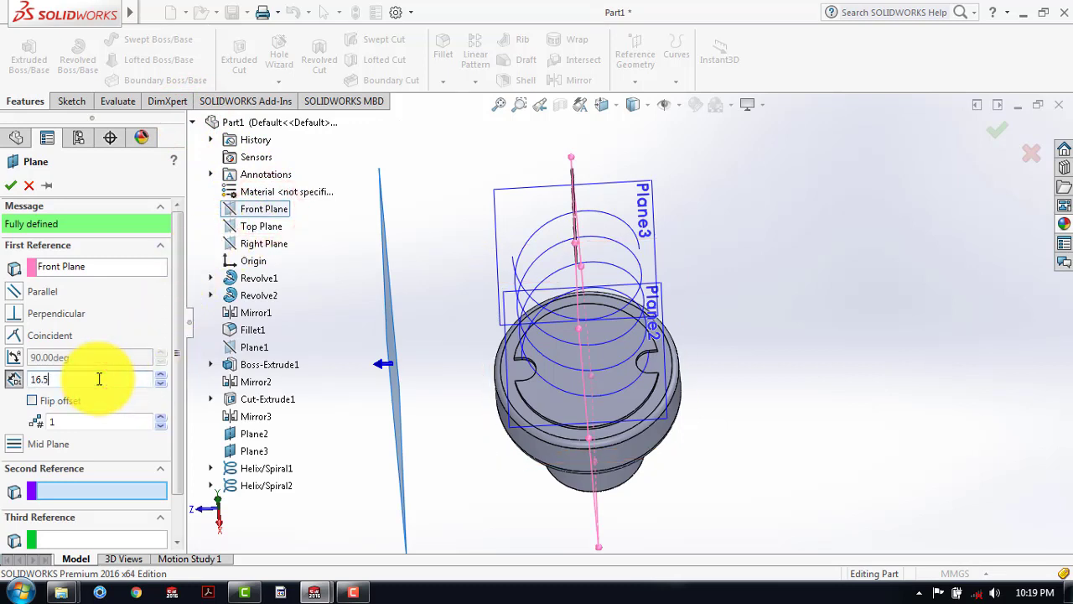
key("Return")
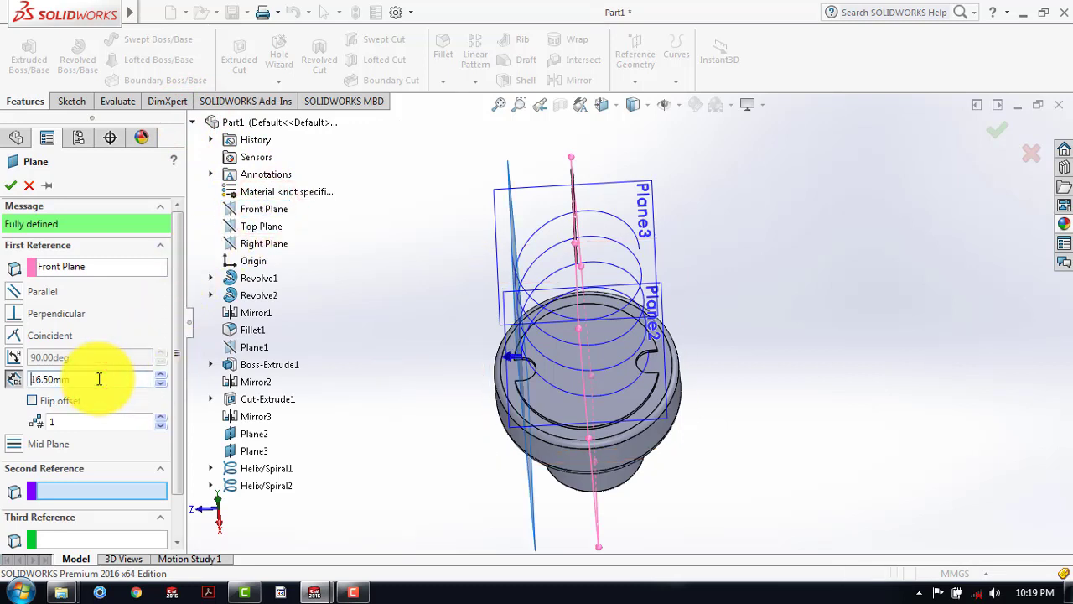
left_click(10, 185)
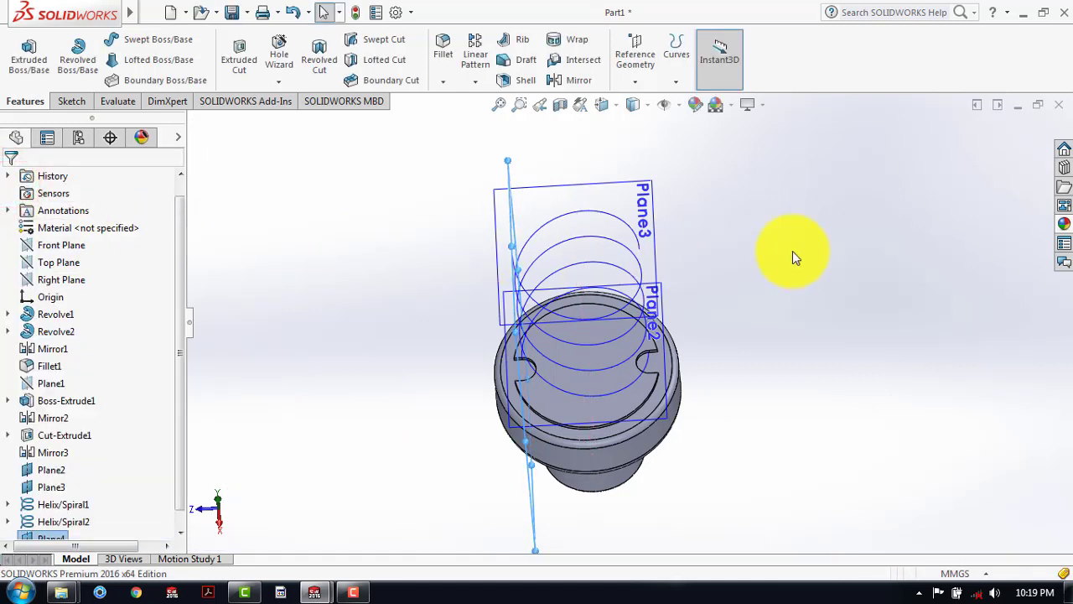
Step: Add a reference plane offset 33 mm from Plane4, flipped toward the opposite side of the helixes
left_click(651, 87)
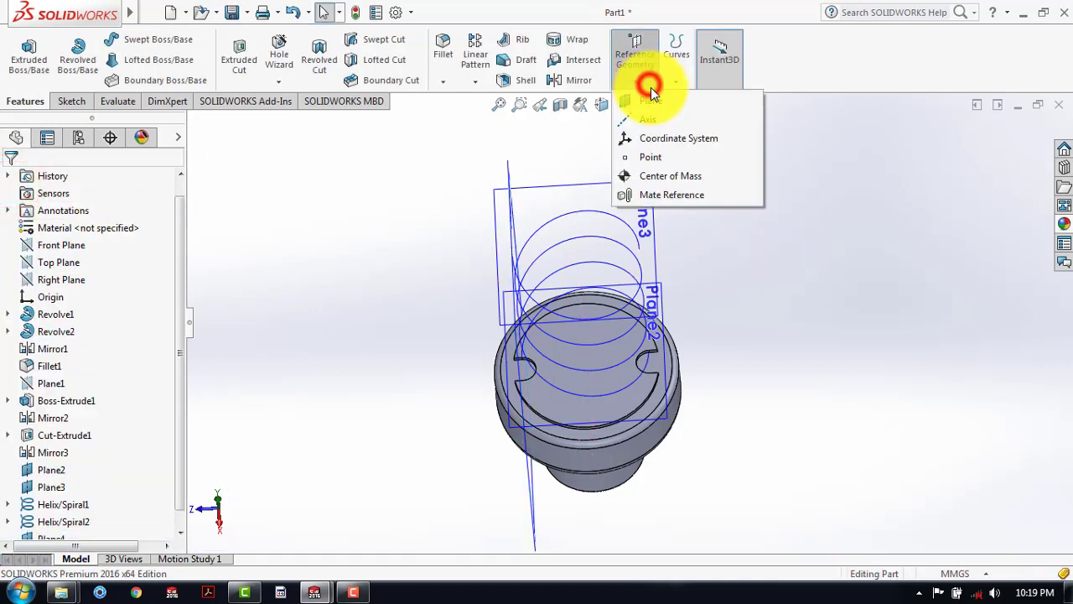
left_click(654, 98)
left_click(511, 167)
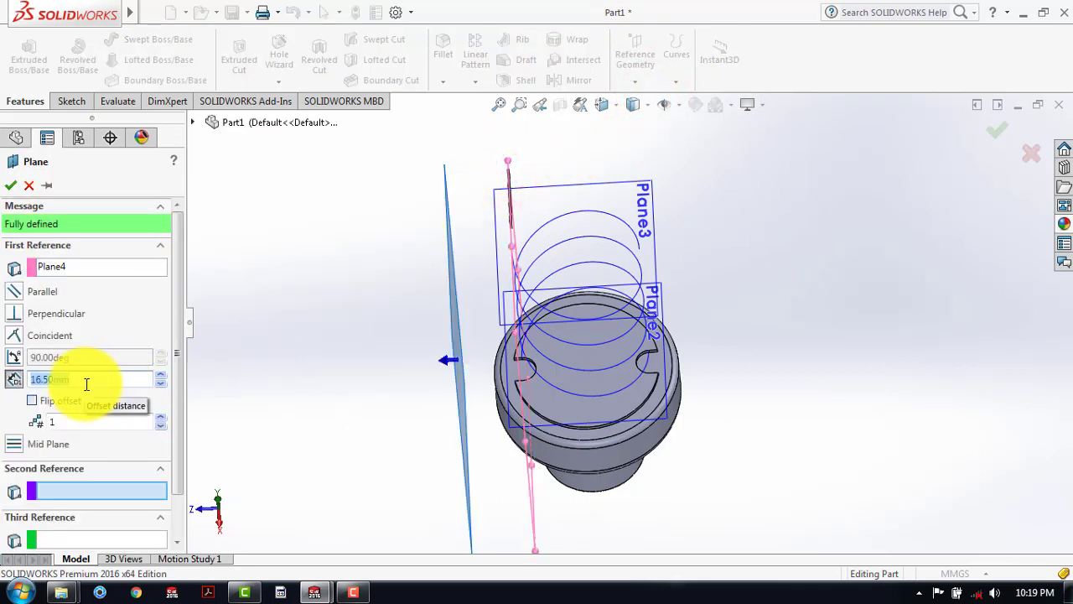
type("33")
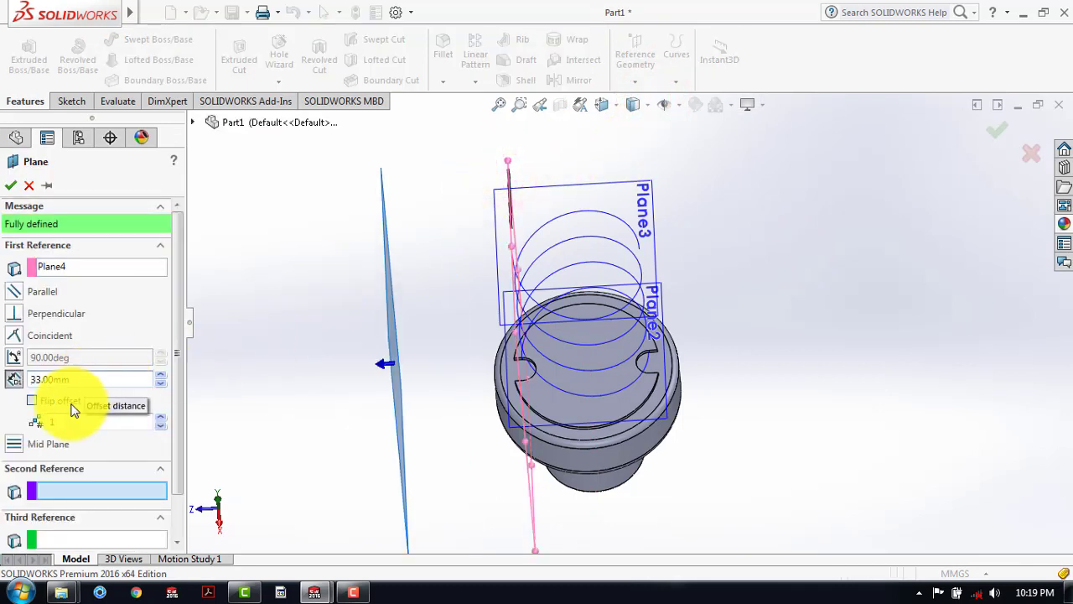
left_click(178, 348)
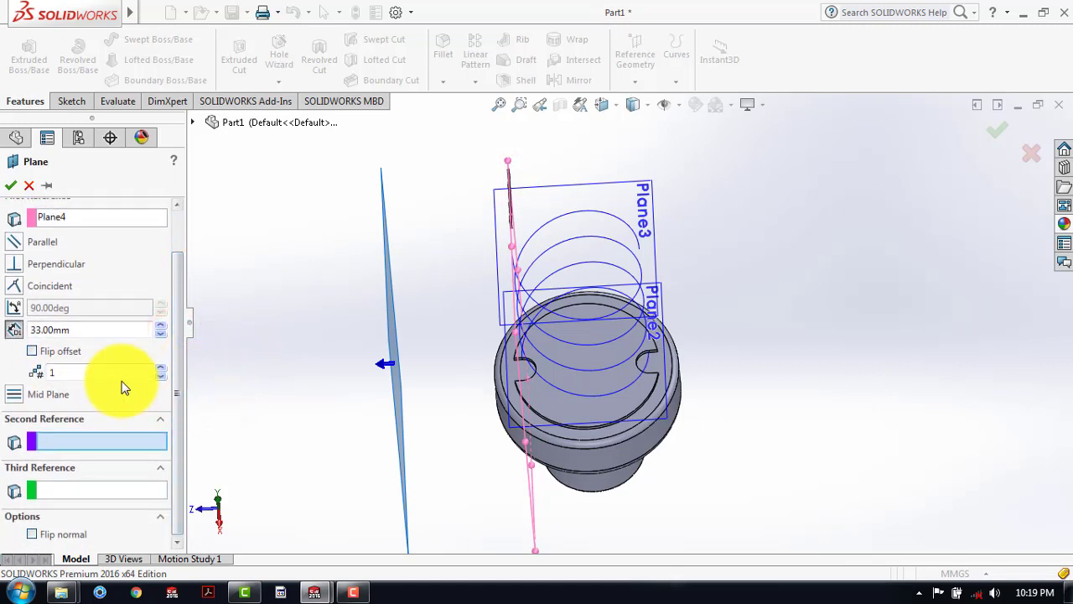
left_click(32, 351)
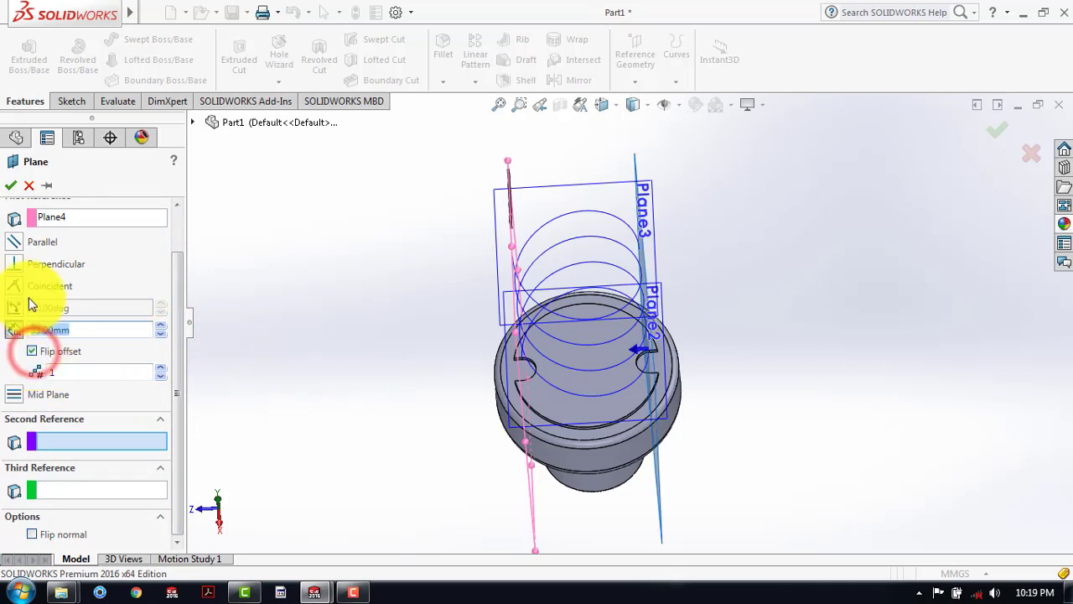
left_click(11, 186)
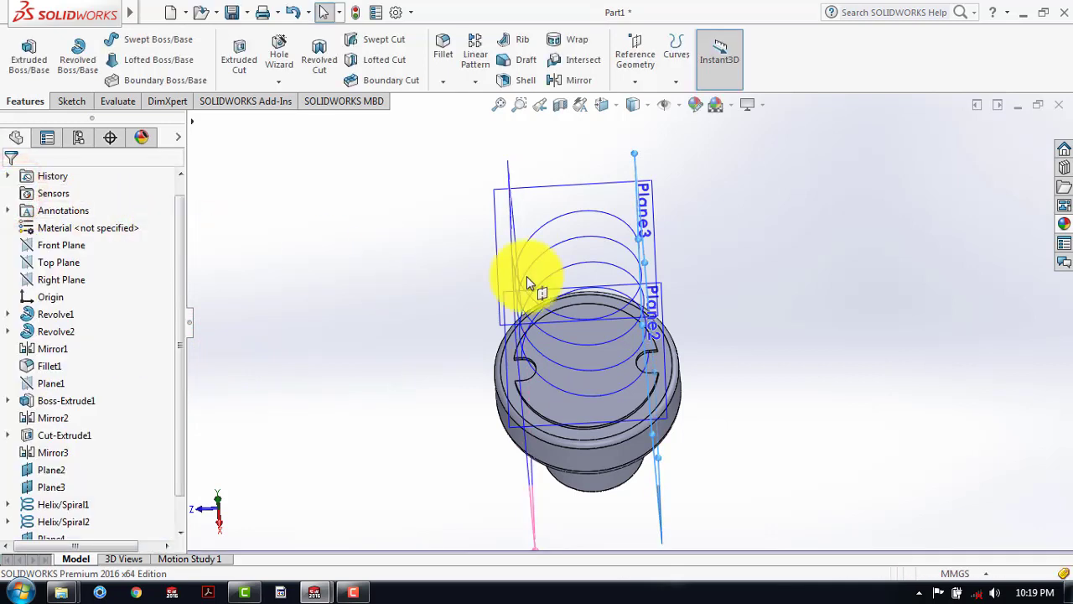
left_click(743, 260)
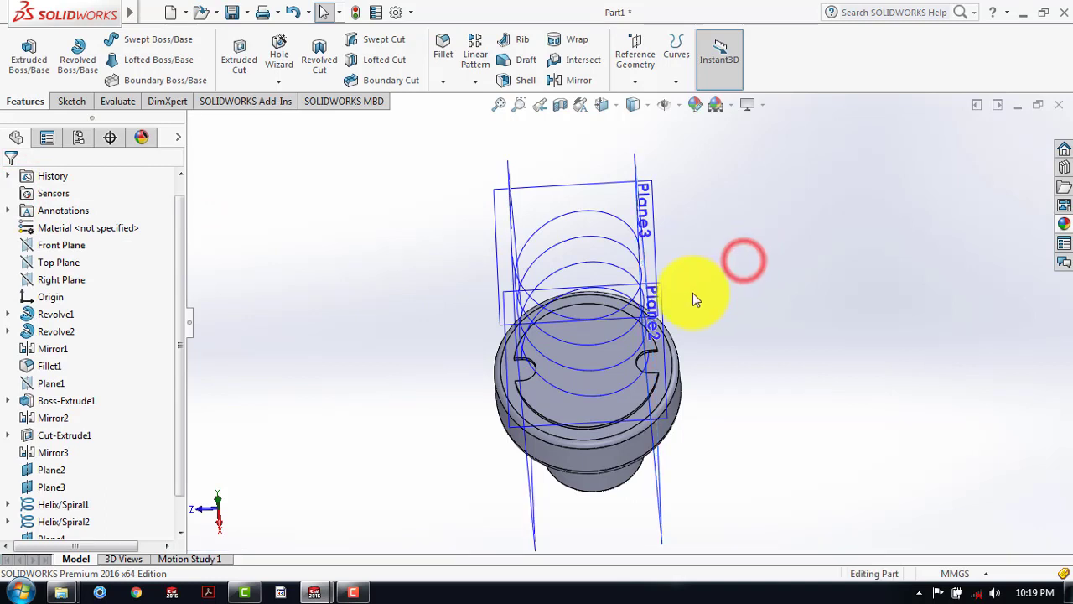
Step: Open a new sketch on Plane4 and view it from the front
scroll(709, 321, "down", 2)
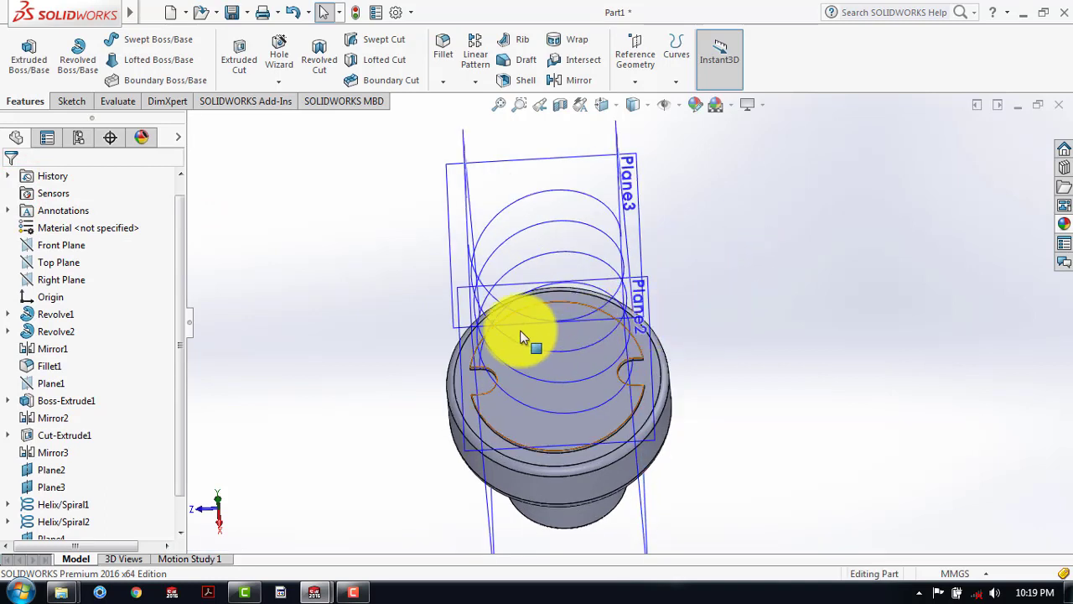
scroll(443, 328, "down", 2)
scroll(440, 328, "down", 1)
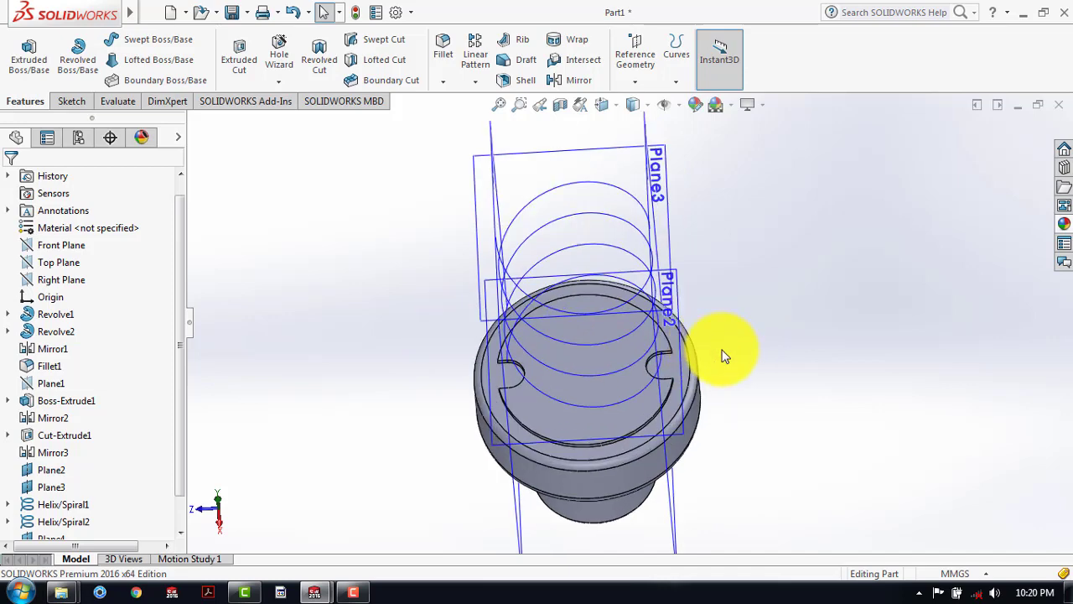
middle_click_drag(723, 354, 729, 274)
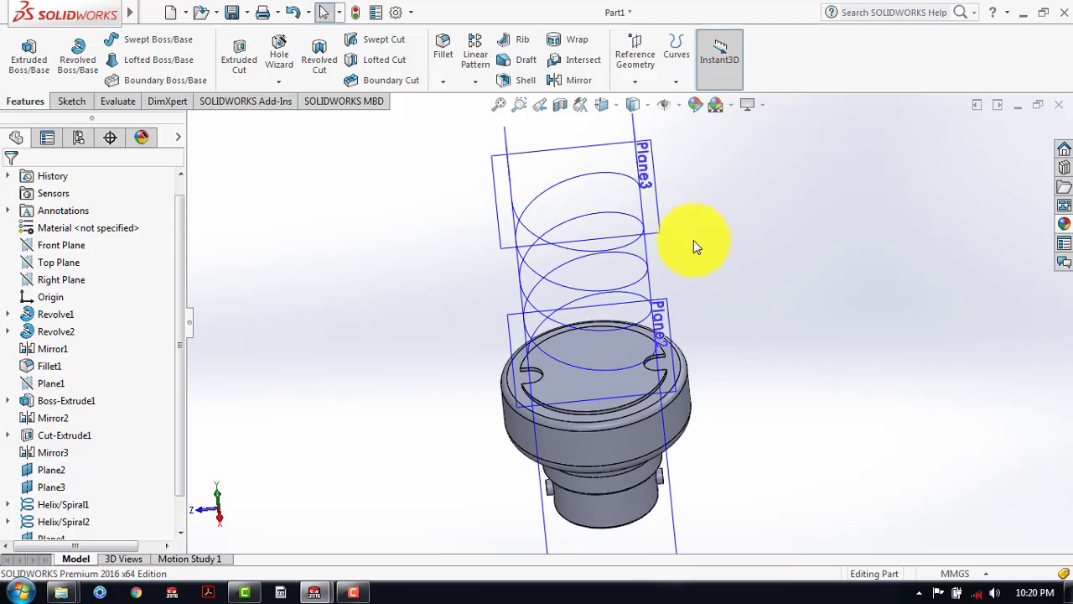
left_click(71, 101)
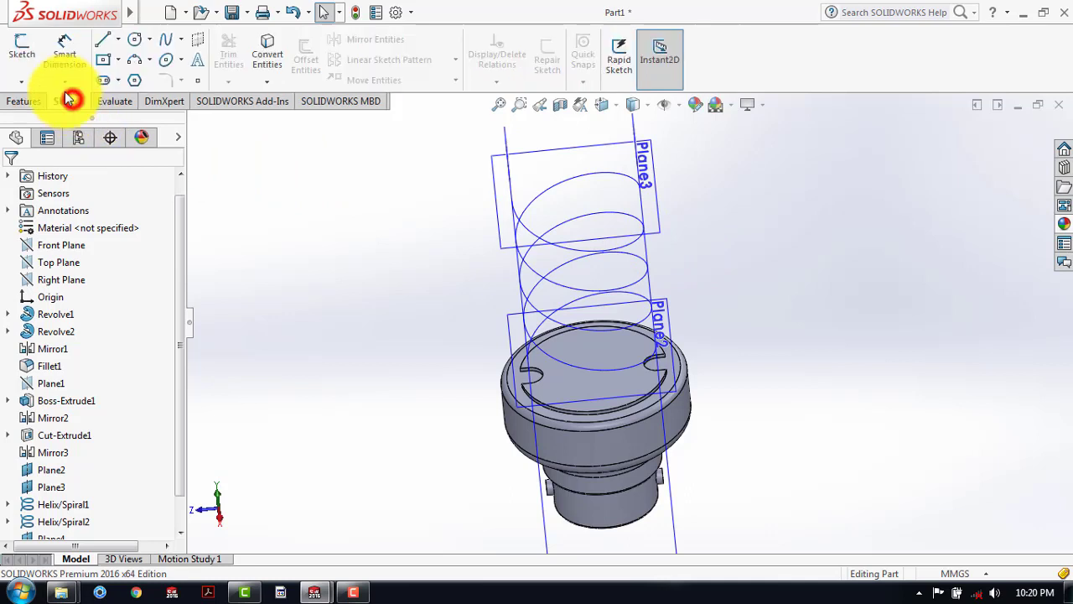
left_click(26, 46)
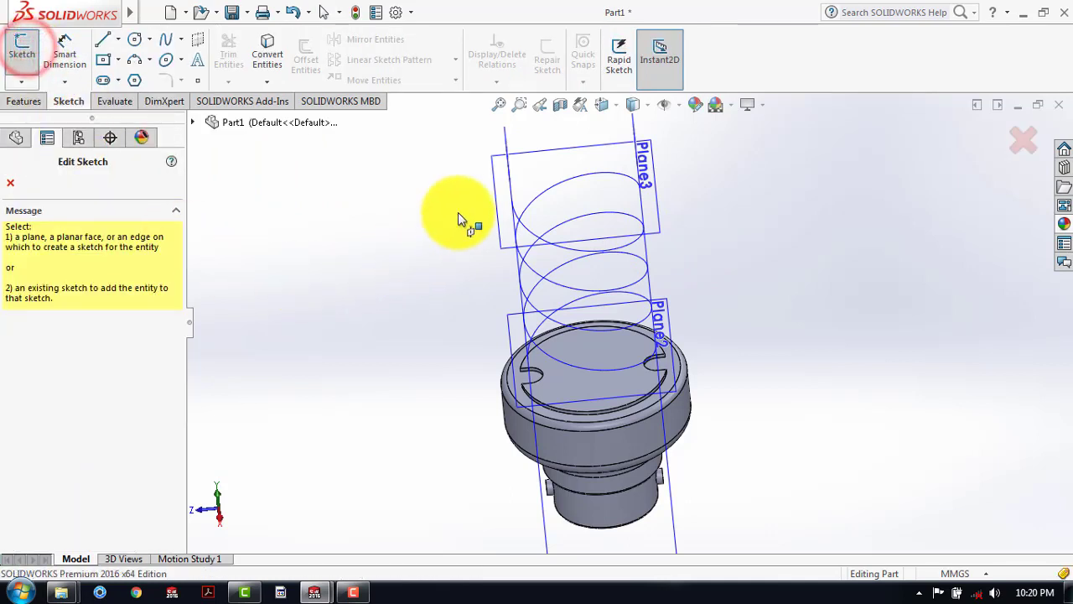
left_click(512, 171)
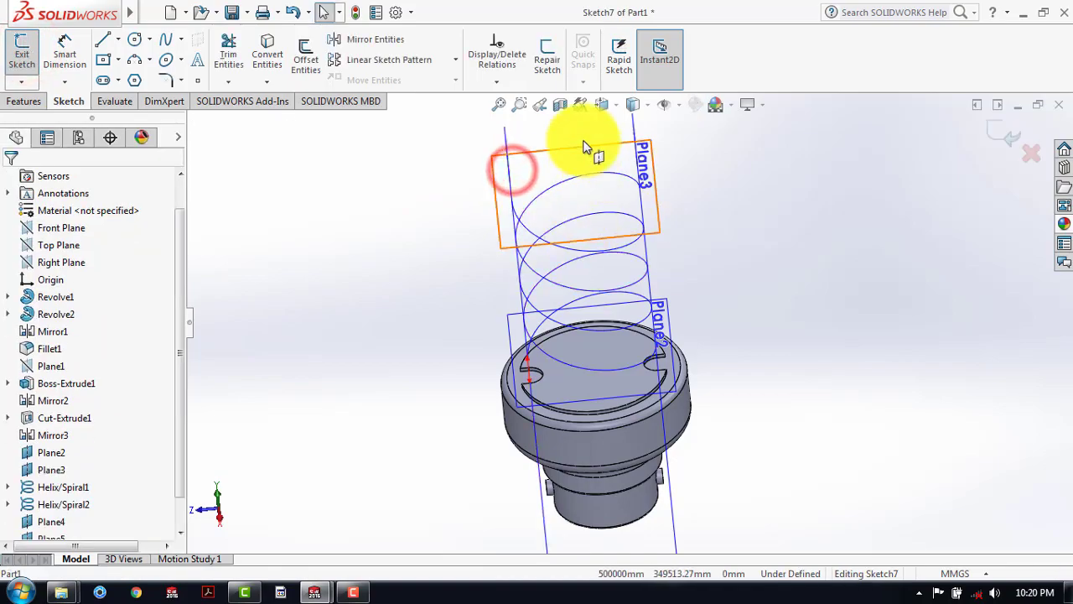
left_click(612, 107)
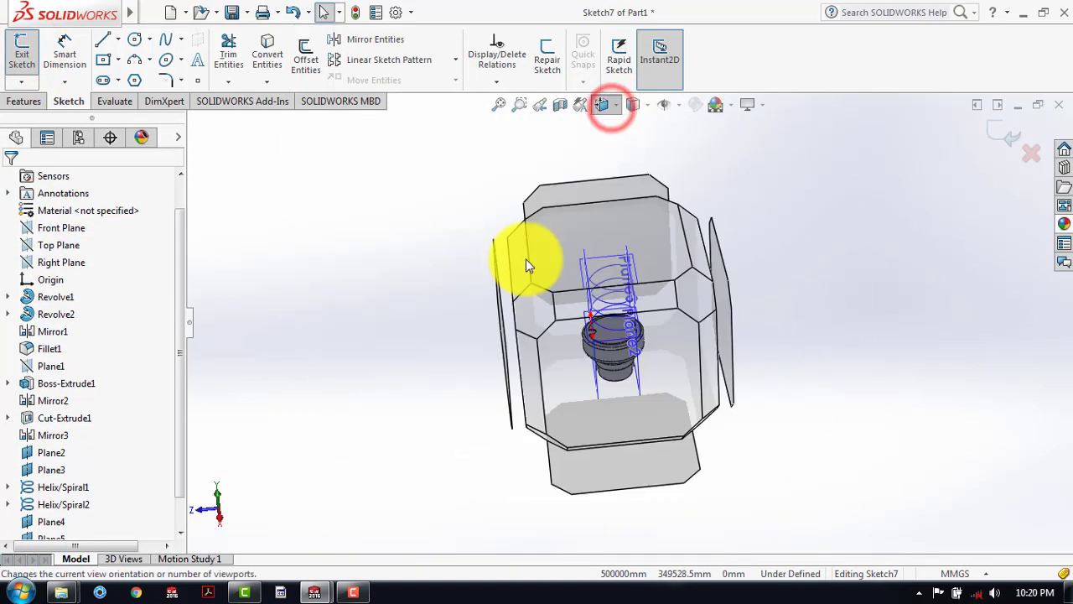
left_click(502, 313)
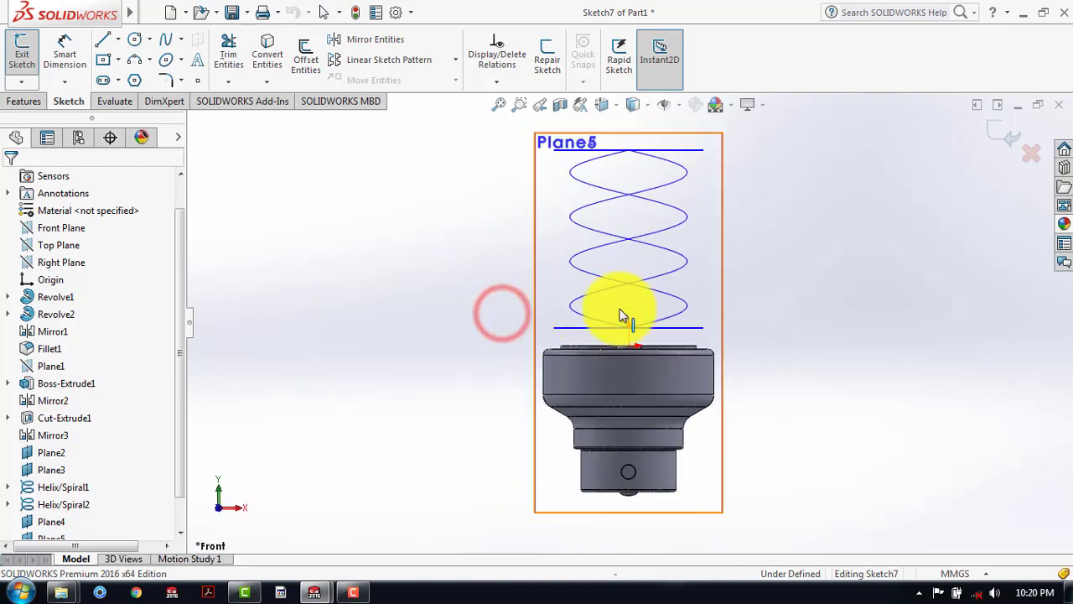
left_click(790, 245)
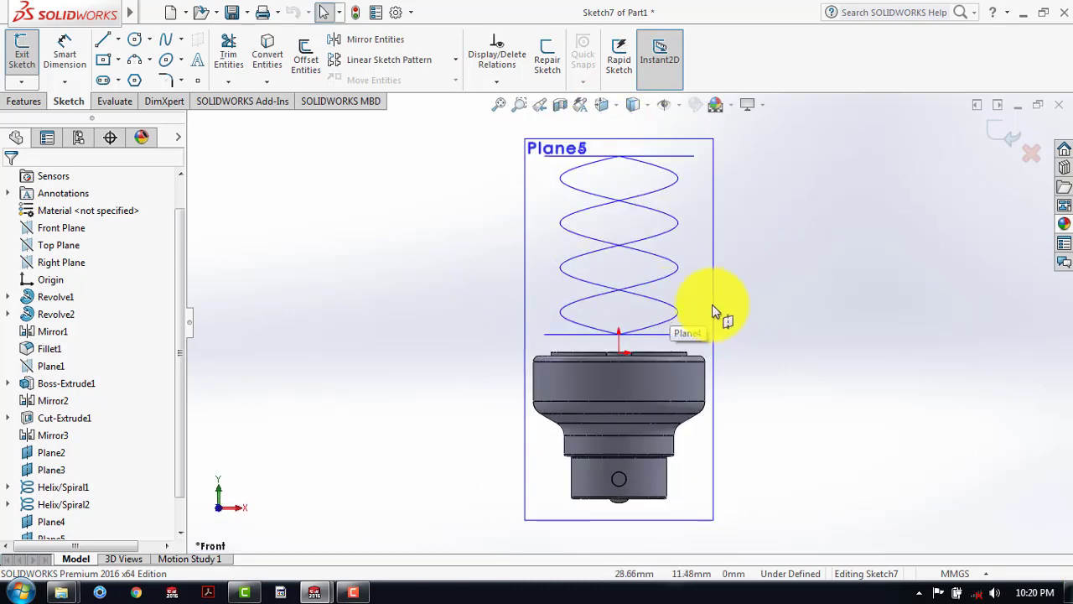
scroll(691, 293, "down", 2)
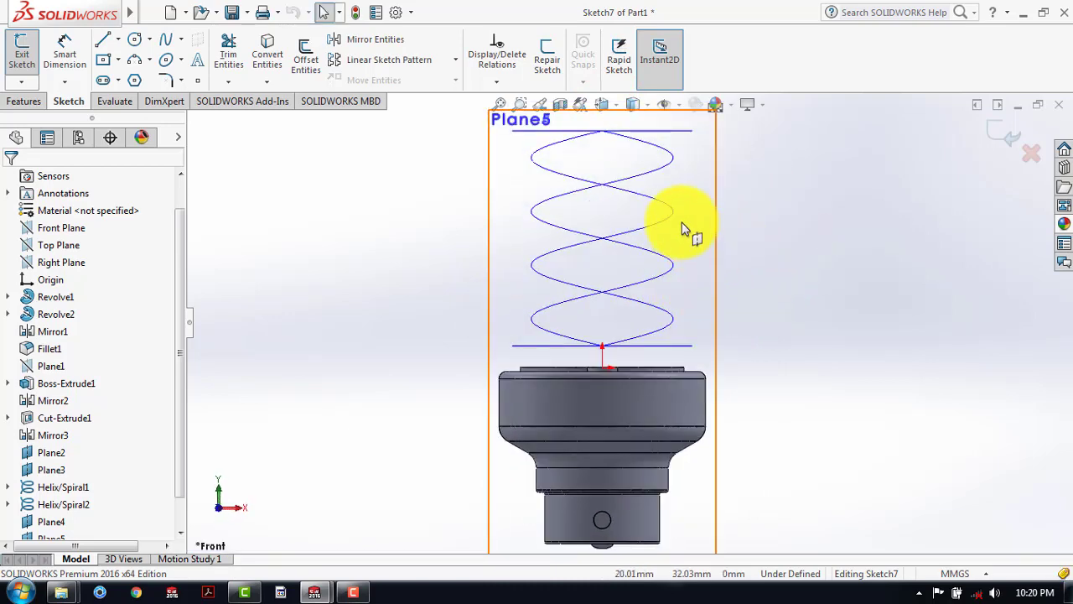
Step: Sketch a vertical line from the midpoint of the notch's base edge up to just below the helix's lower end
left_click(103, 42)
scroll(621, 335, "down", 4)
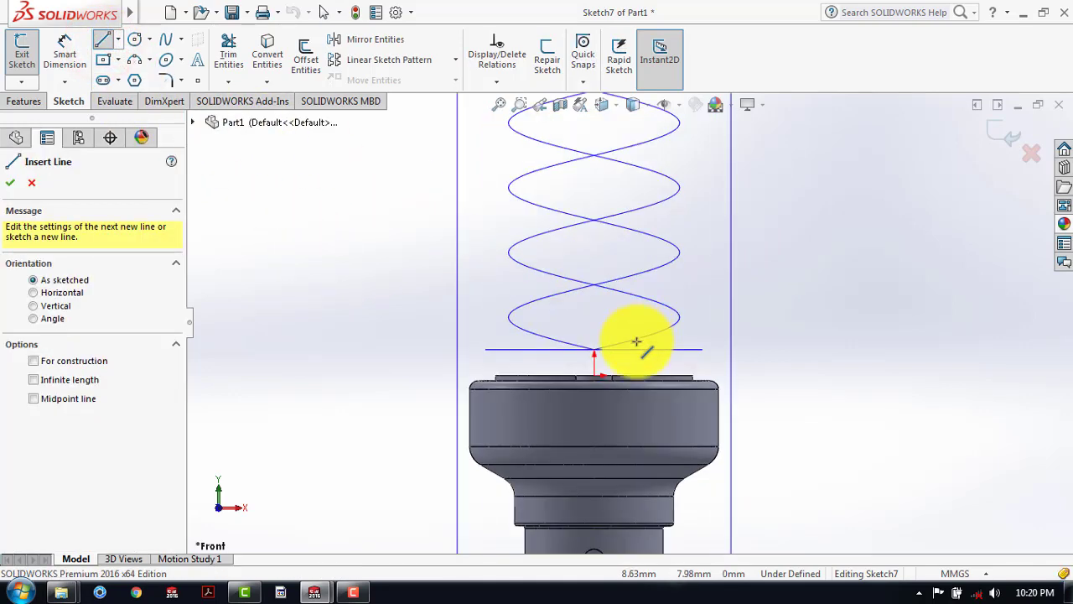
scroll(578, 381, "down", 1)
scroll(561, 407, "down", 1)
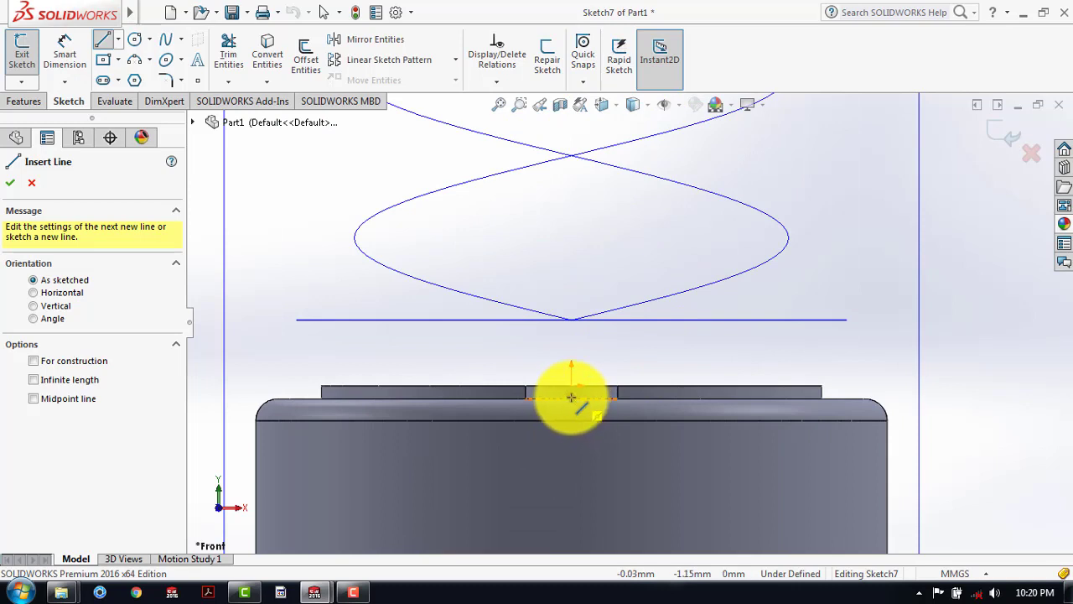
left_click(571, 399)
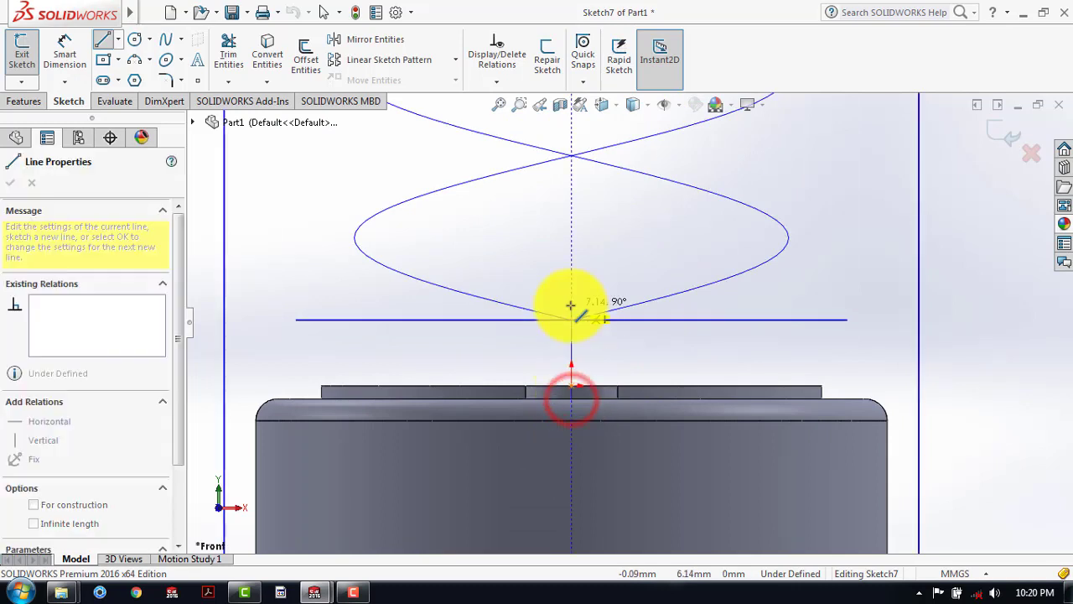
left_click(571, 327)
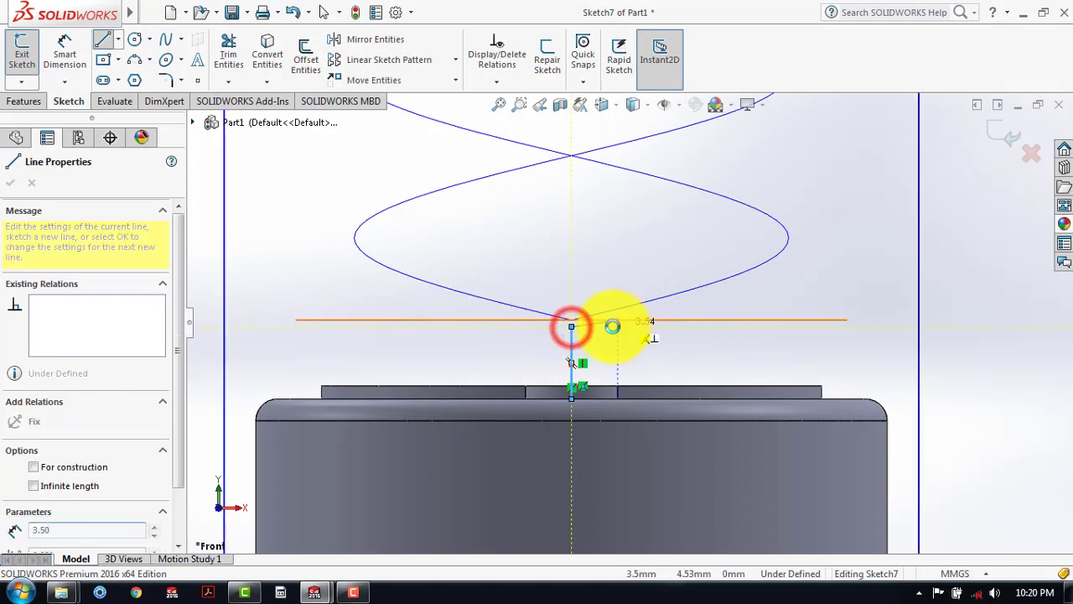
key("Escape")
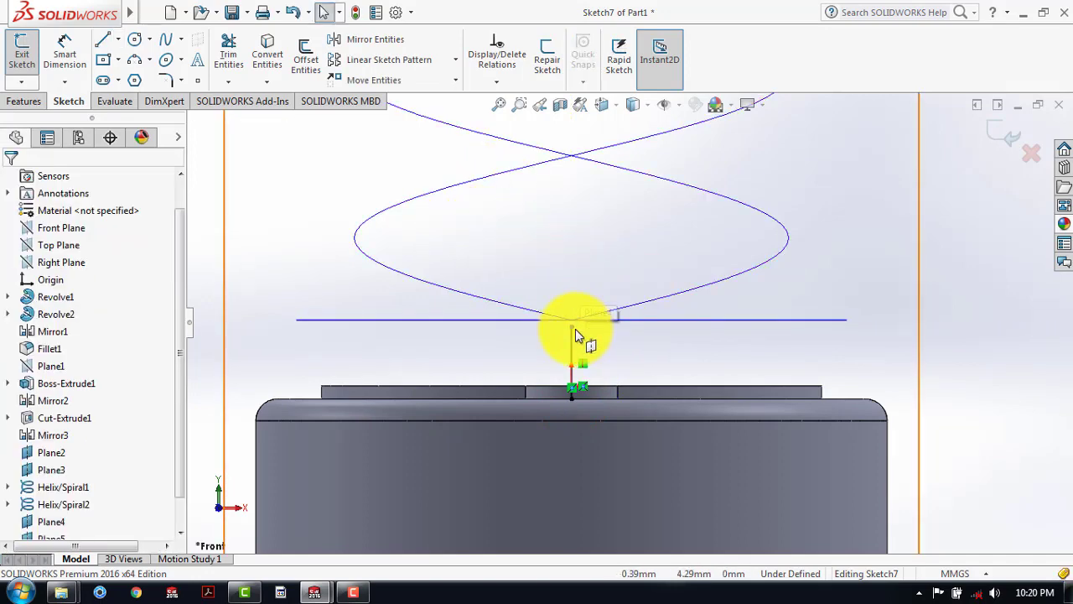
Step: Add a Pierce relation between the line's upper endpoint and the adjacent helix, and exit the sketch
scroll(620, 298, "up", 3)
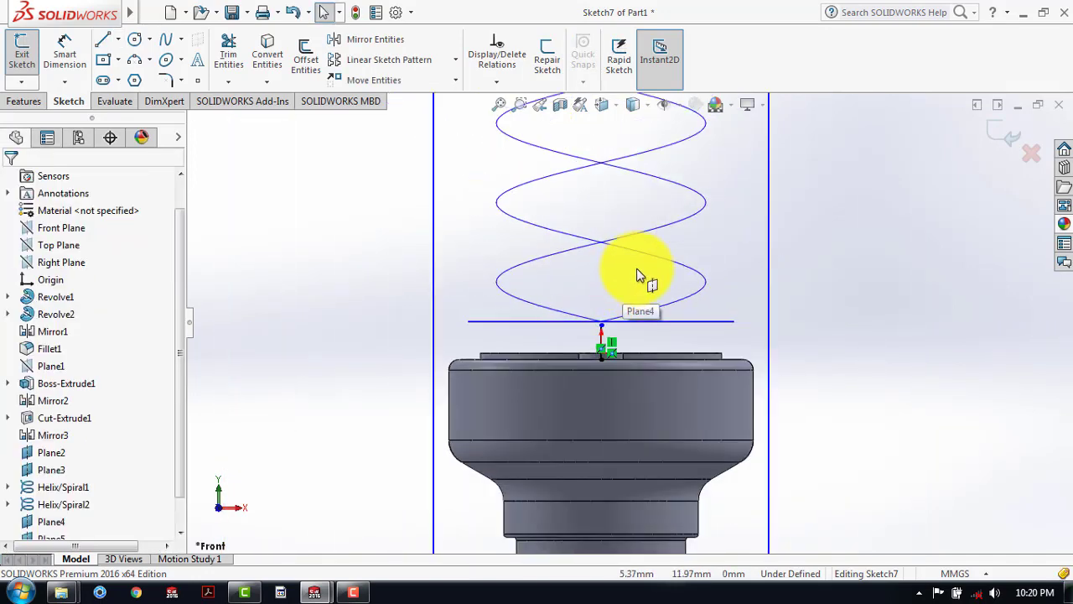
scroll(635, 277, "up", 2)
mouse_move(635, 277)
middle_mouse_down()
mouse_move(615, 287)
mouse_move(600, 352)
mouse_move(575, 374)
mouse_move(580, 358)
middle_mouse_up()
scroll(604, 335, "down", 4)
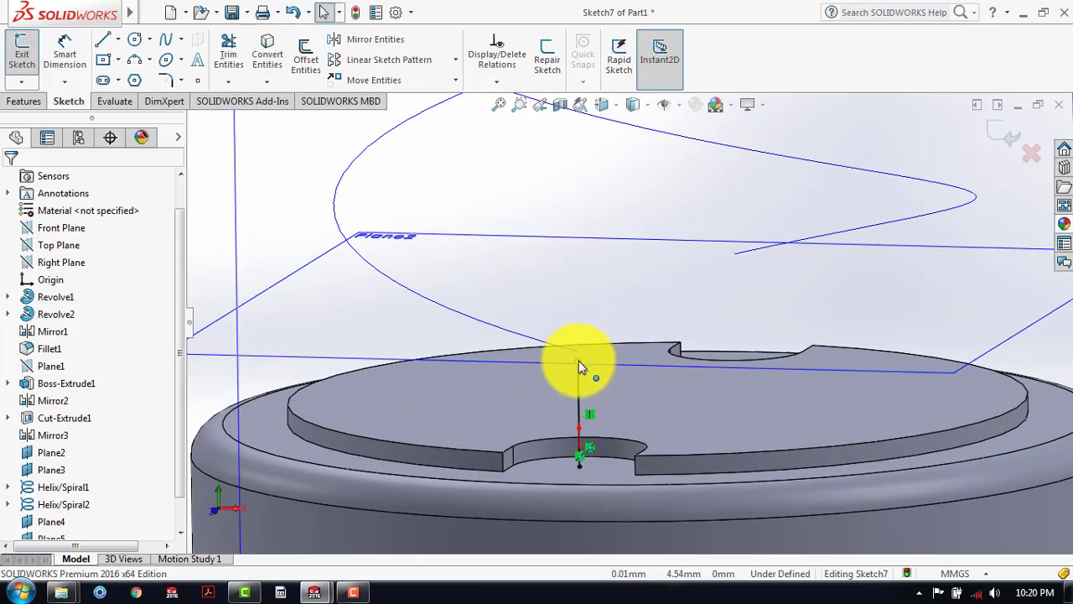
left_click(579, 361)
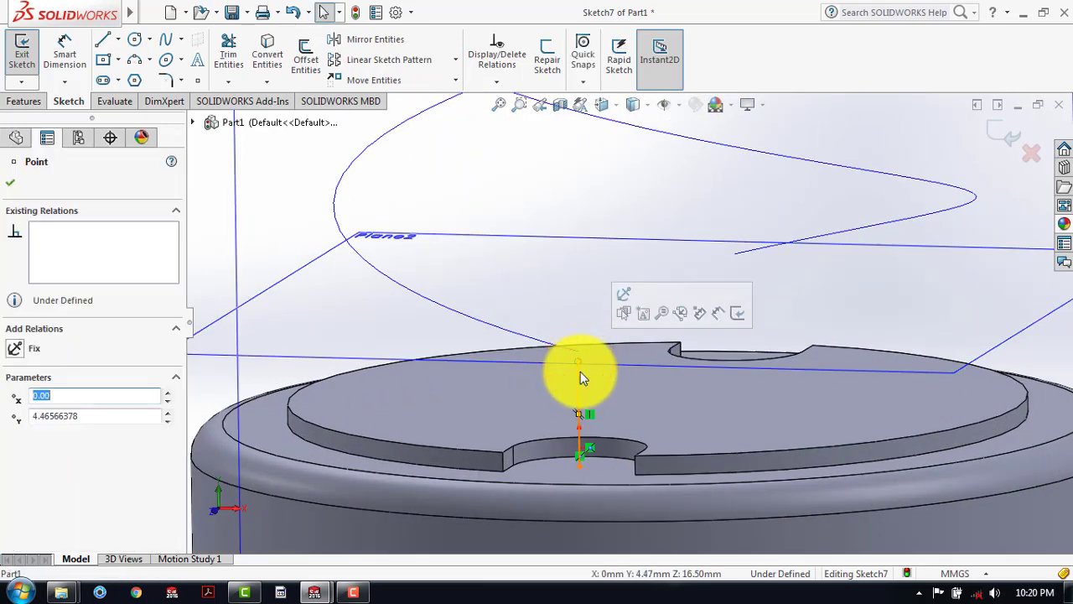
left_click(526, 339)
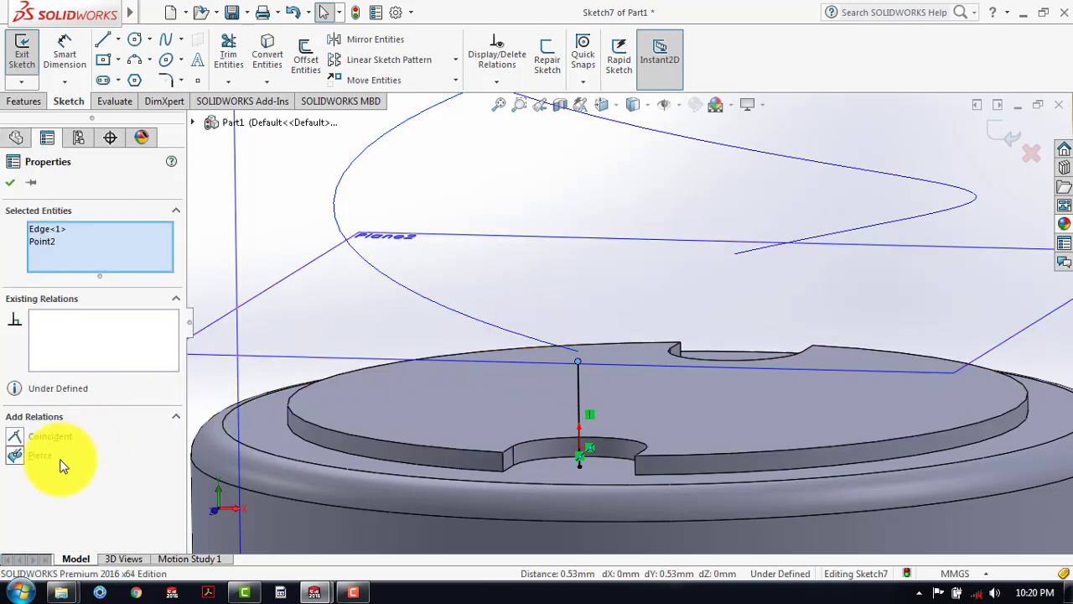
left_click(15, 455)
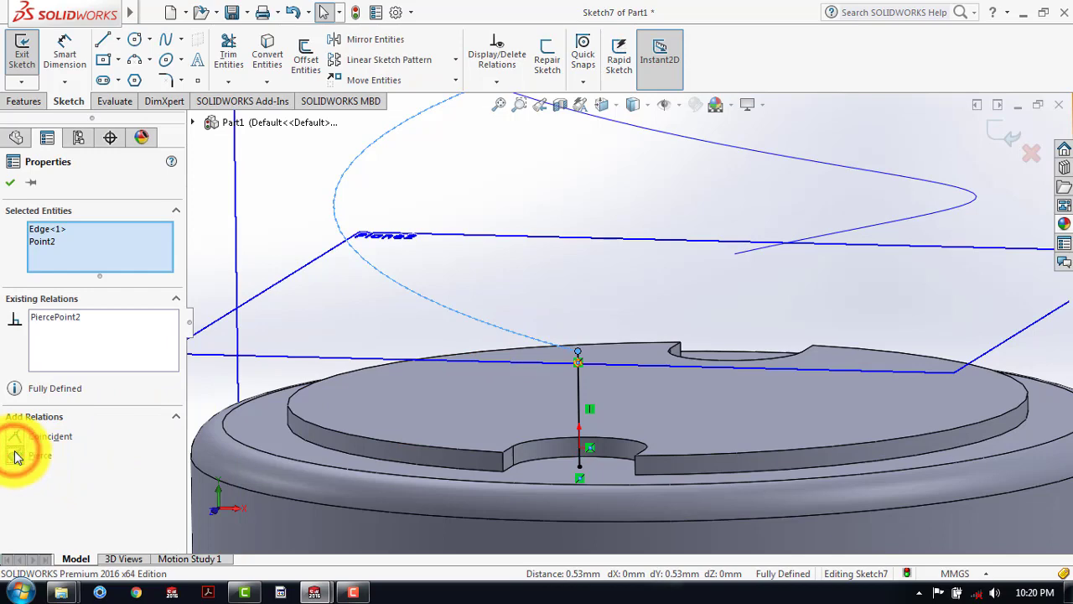
left_click(8, 185)
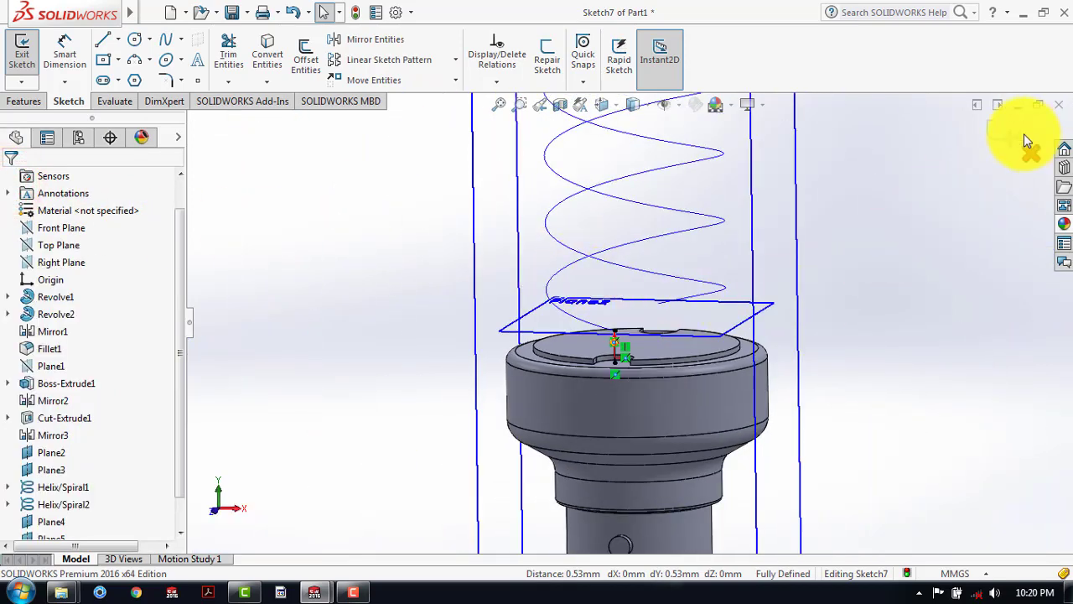
left_click(1007, 139)
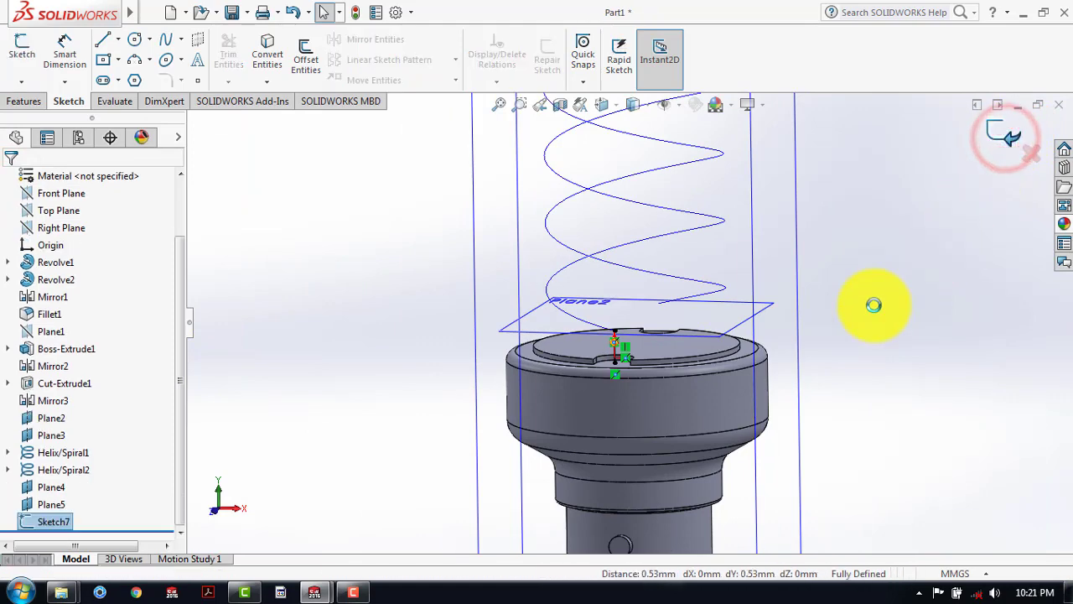
middle_click_drag(816, 311, 593, 332)
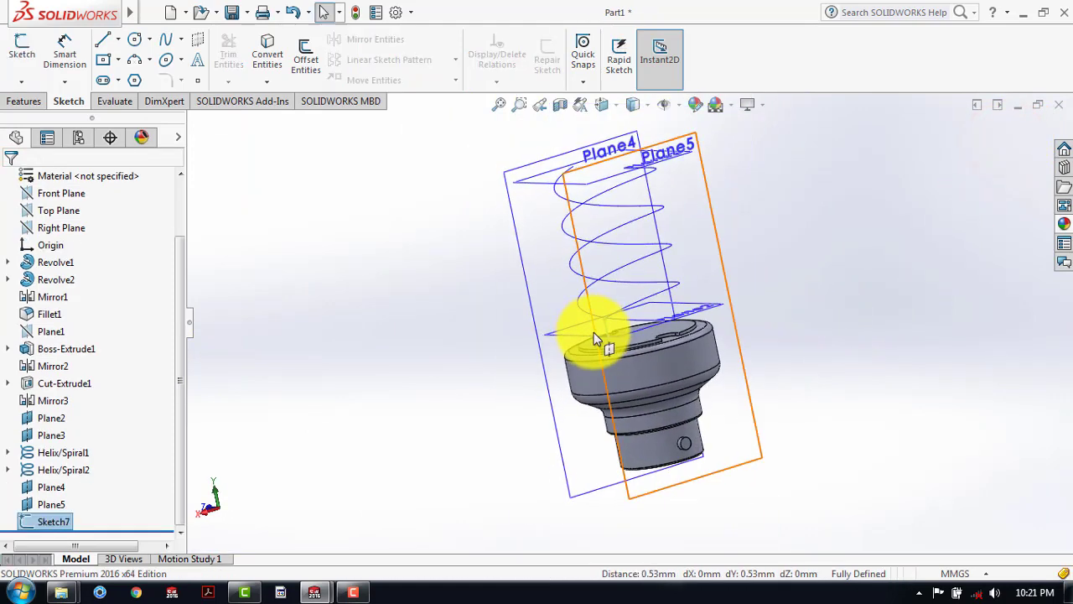
left_click(22, 51)
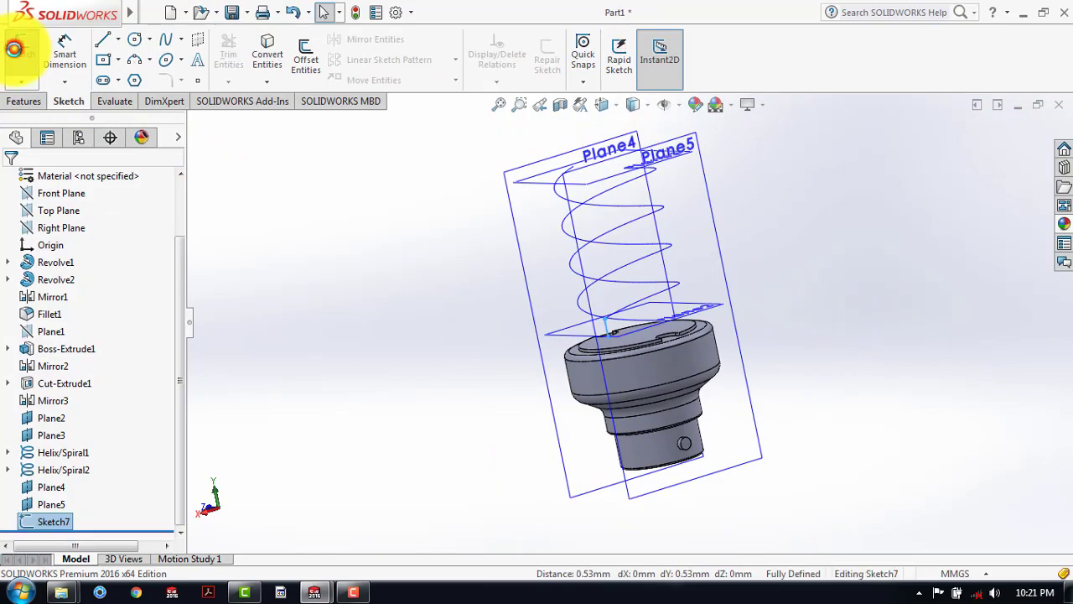
left_click(718, 248)
left_click(605, 106)
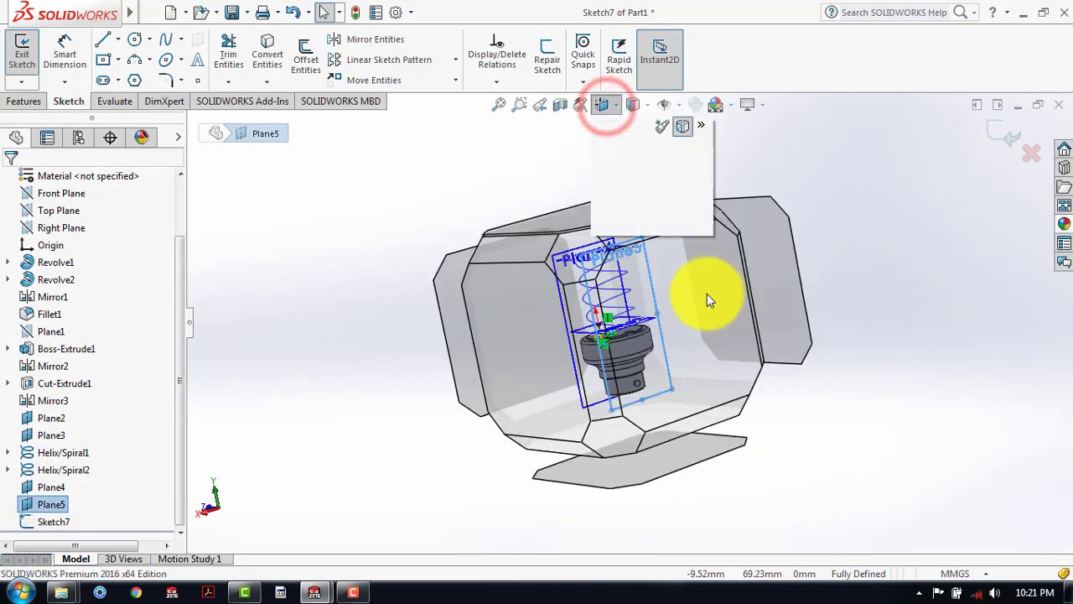
left_click(705, 293)
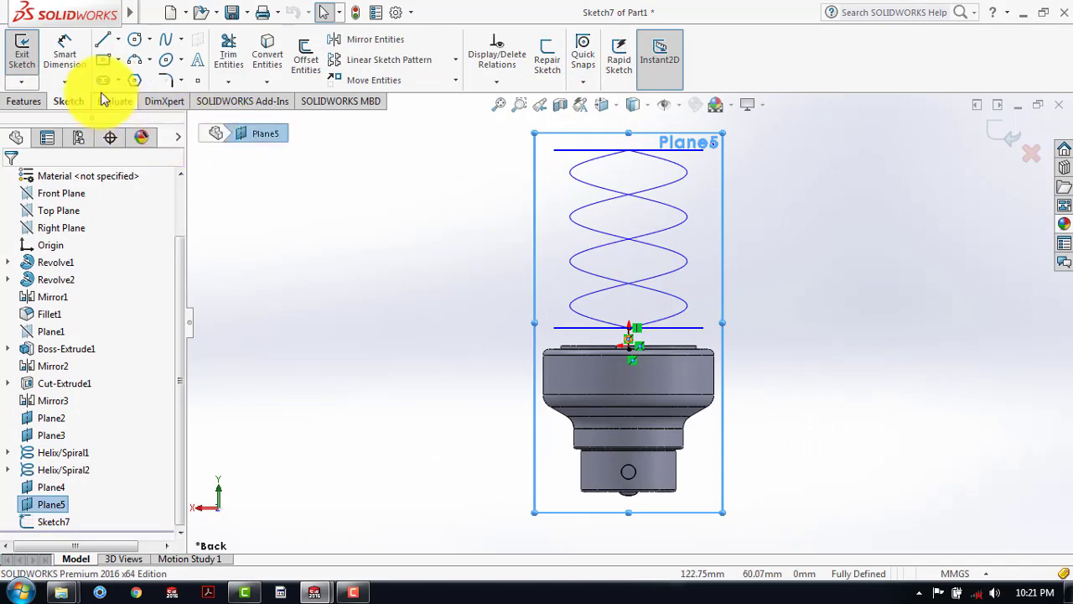
left_click(110, 42)
left_click(629, 328)
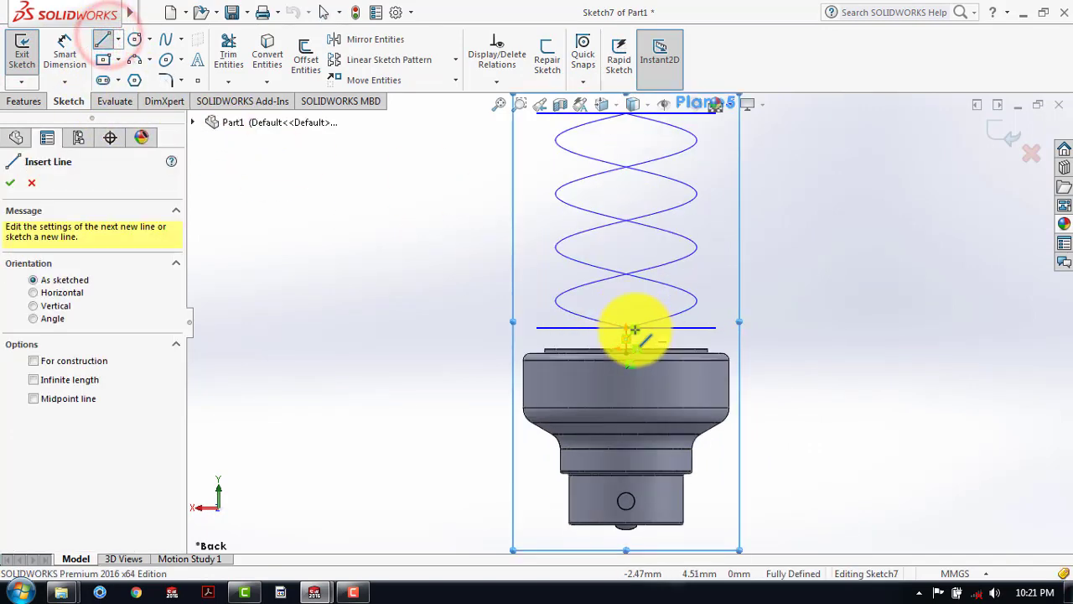
scroll(635, 336, "down", 8)
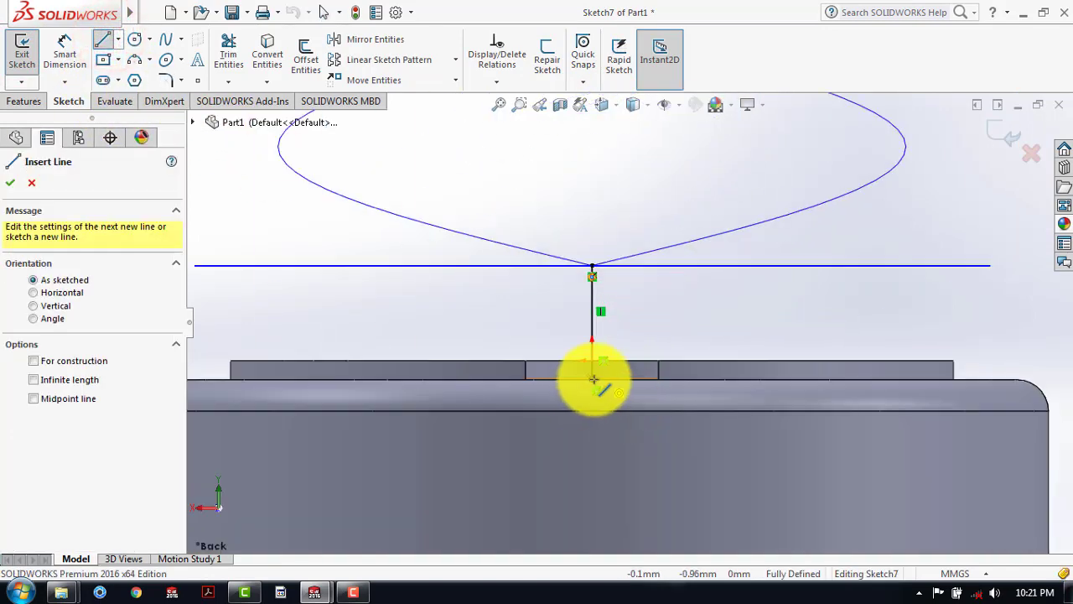
left_click(592, 379)
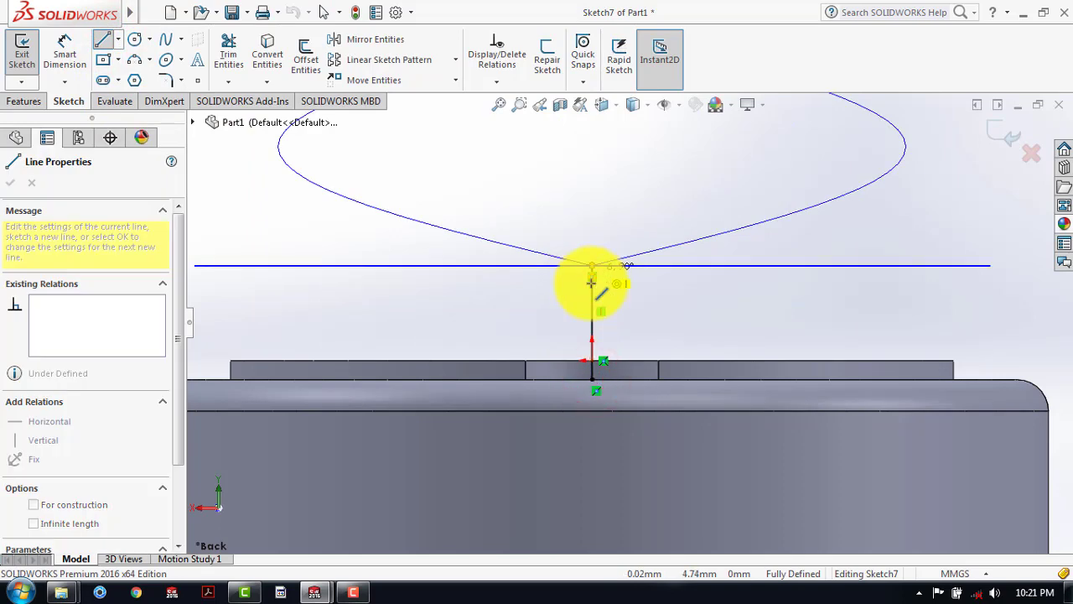
left_click(592, 298)
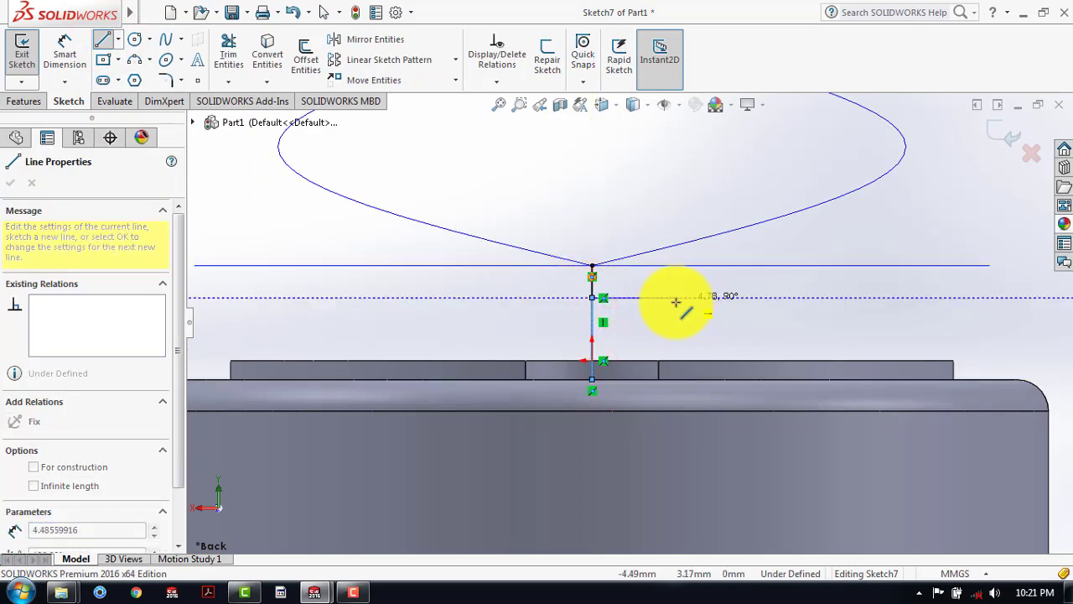
key("Escape")
scroll(638, 292, "up", 3)
middle_click_drag(638, 292, 667, 323)
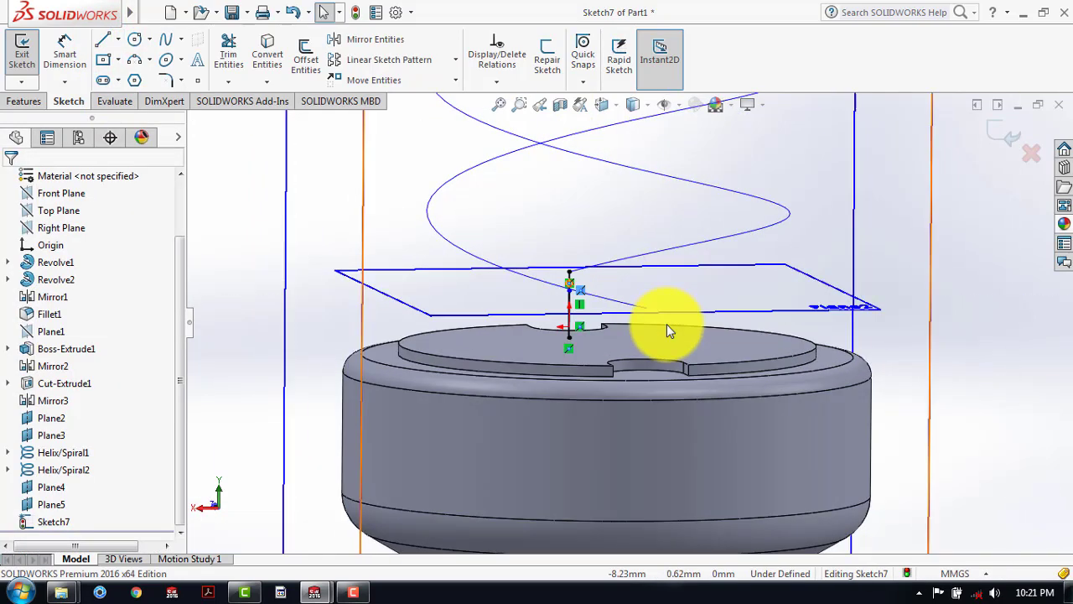
mouse_move(642, 391)
middle_mouse_down()
mouse_move(652, 379)
mouse_move(681, 409)
mouse_move(660, 382)
middle_mouse_up()
scroll(646, 369, "up", 3)
scroll(639, 361, "down", 4)
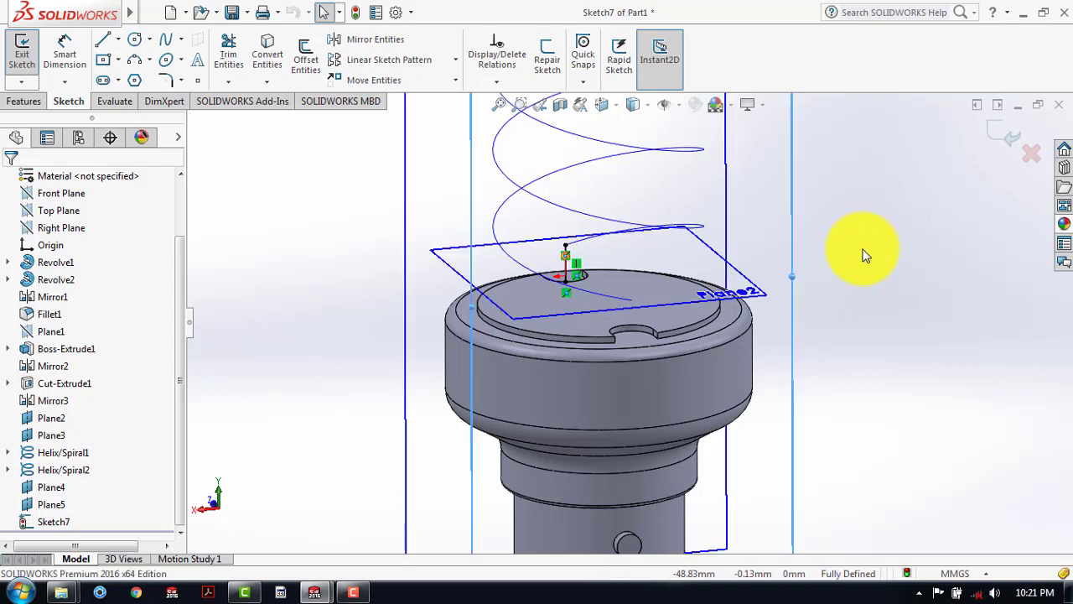
left_click(1032, 155)
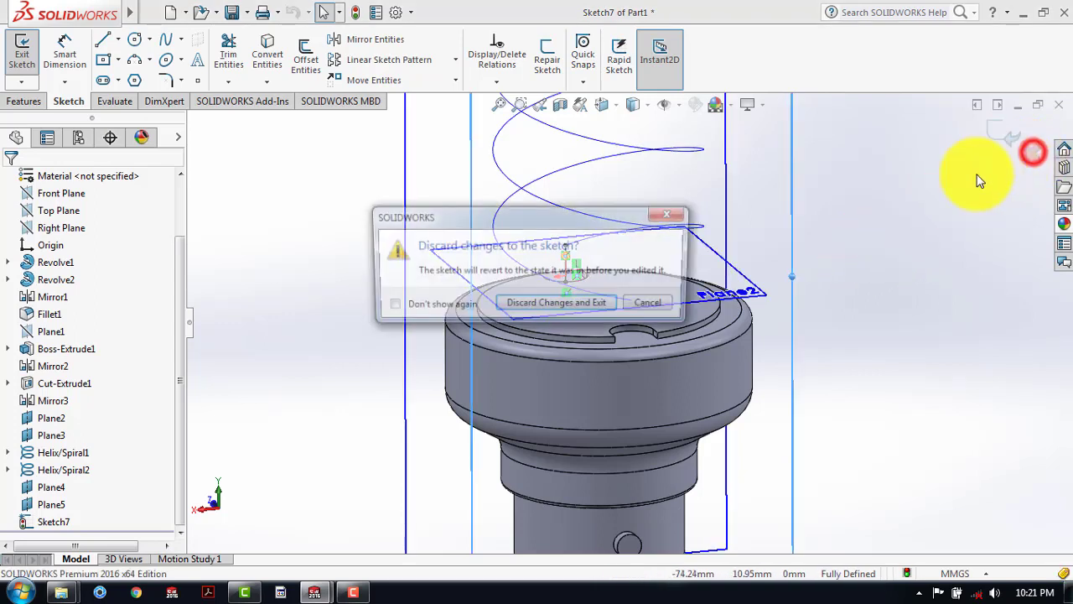
left_click(576, 308)
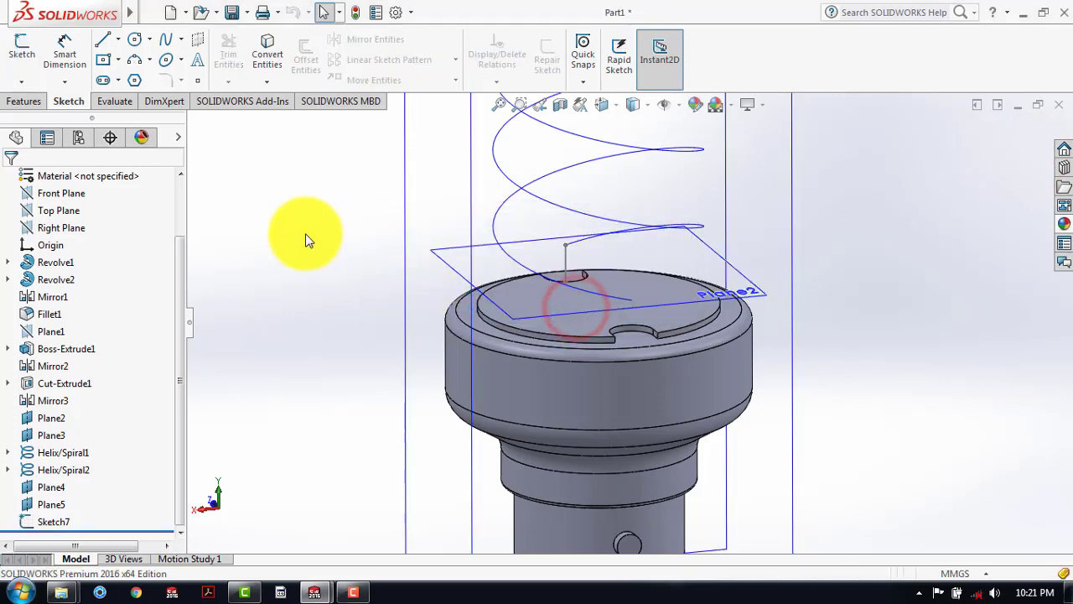
Step: Start a new sketch on Plane5 and view it from the back
left_click(24, 50)
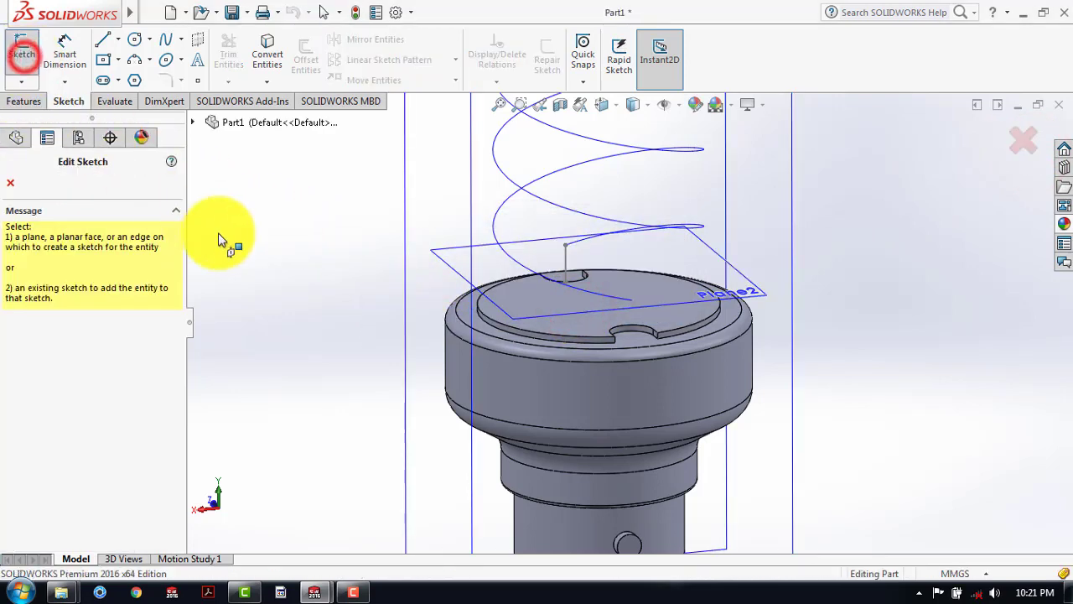
middle_click_drag(371, 276, 400, 310)
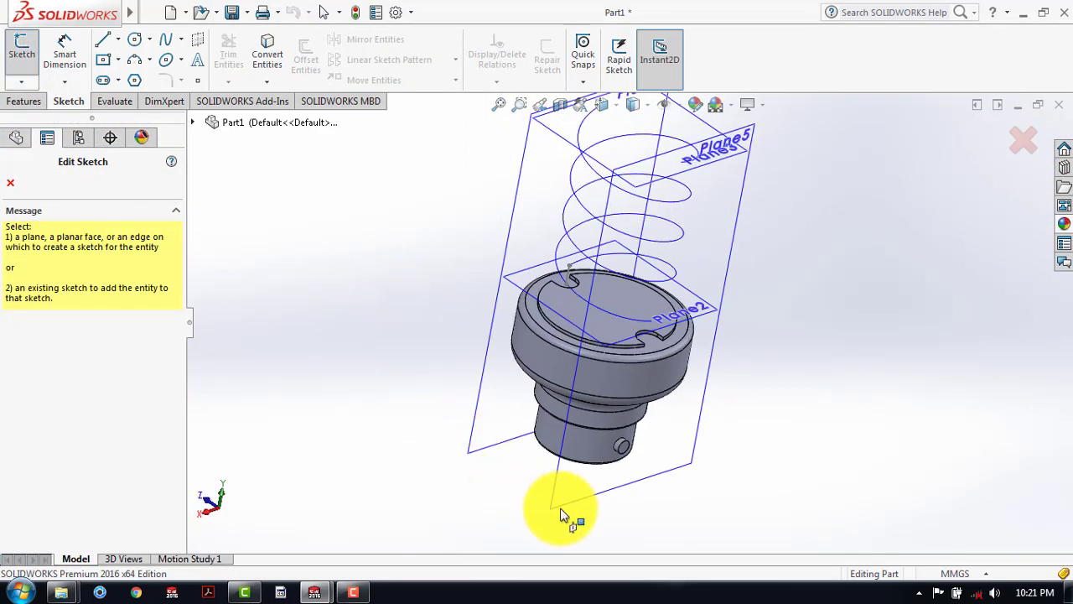
left_click(584, 500)
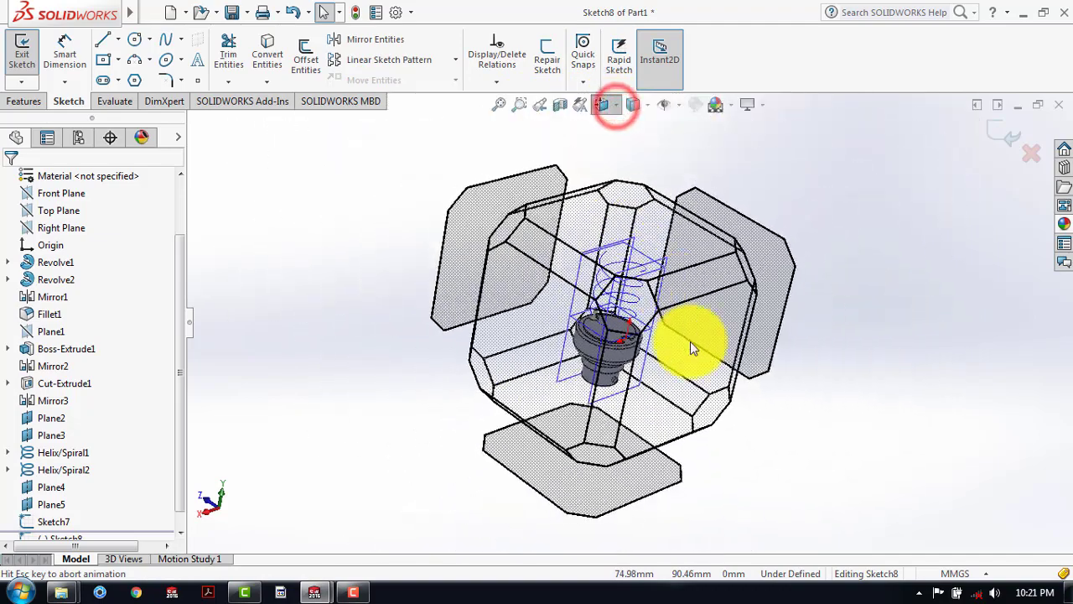
left_click(694, 357)
Step: Sketch a vertical line from the opposite notch's base edge up to just below the second helix's lower end
scroll(662, 371, "down", 3)
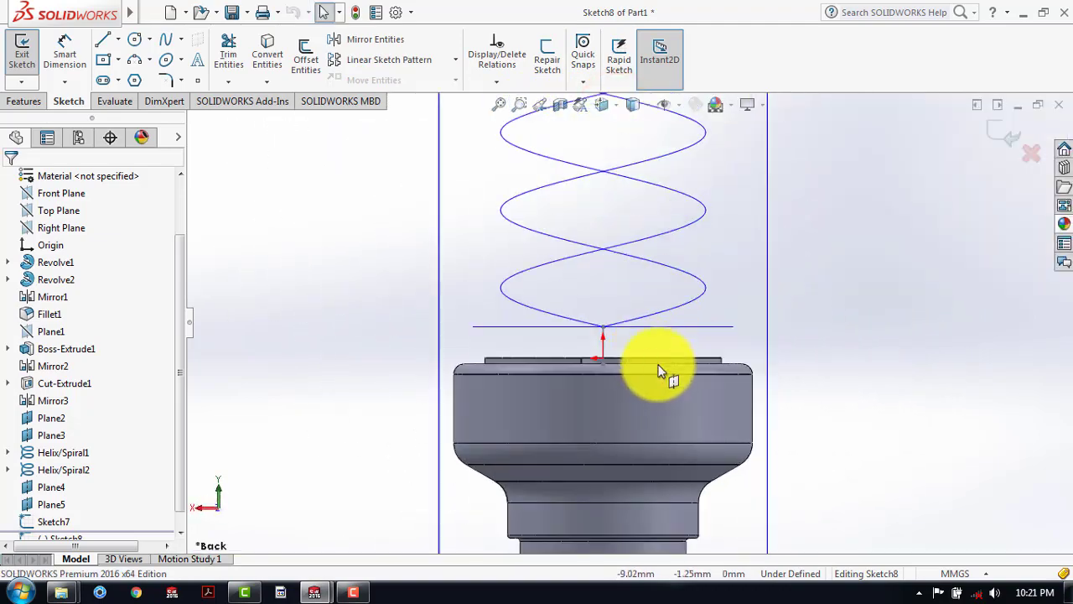
left_click(101, 47)
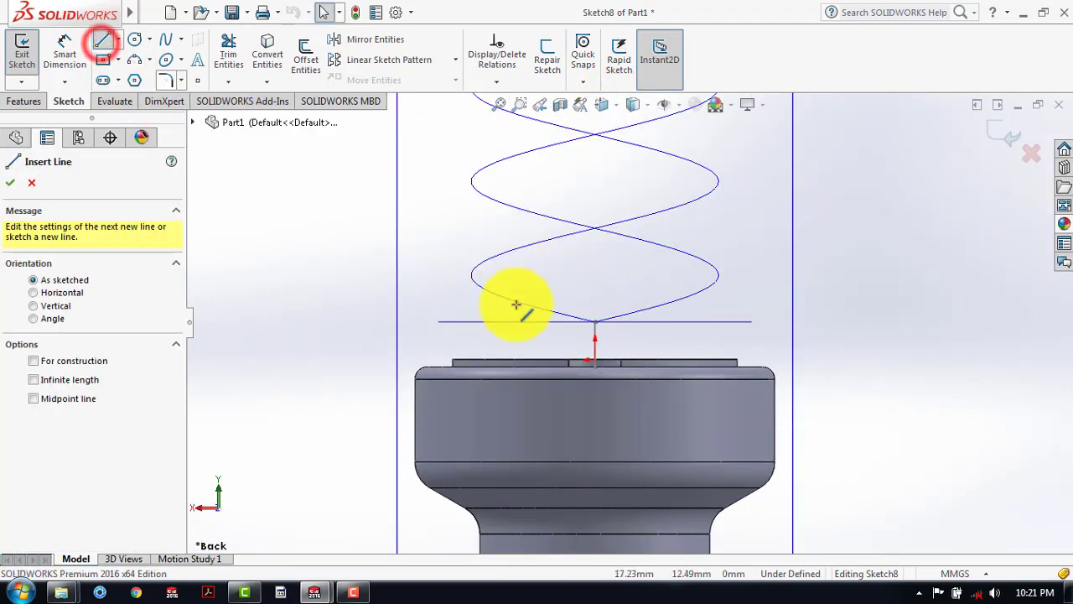
scroll(598, 367, "down", 3)
left_click(601, 356)
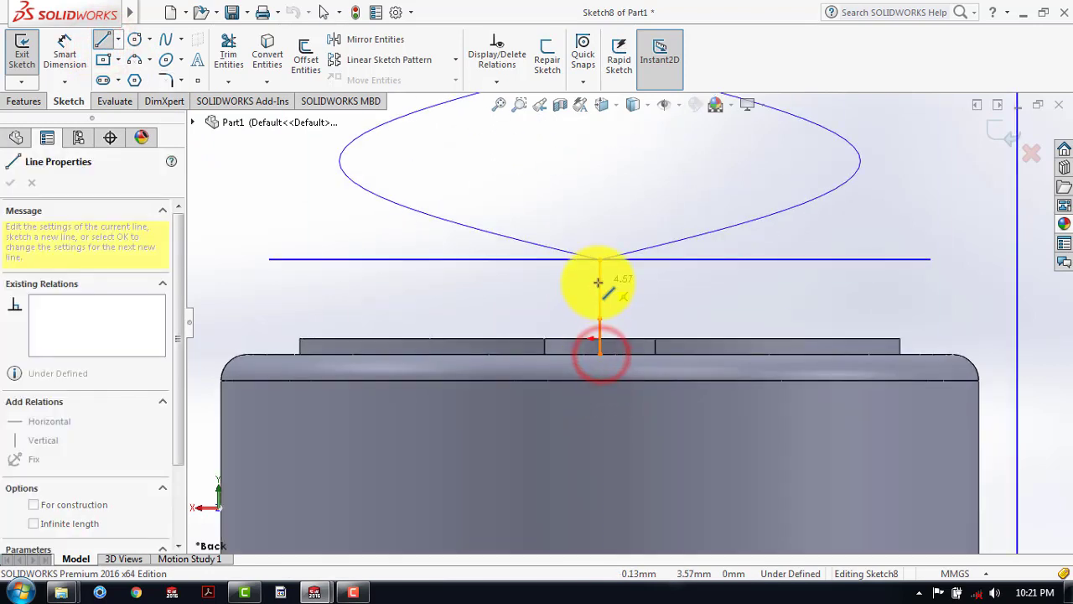
left_click(599, 283)
key("Escape")
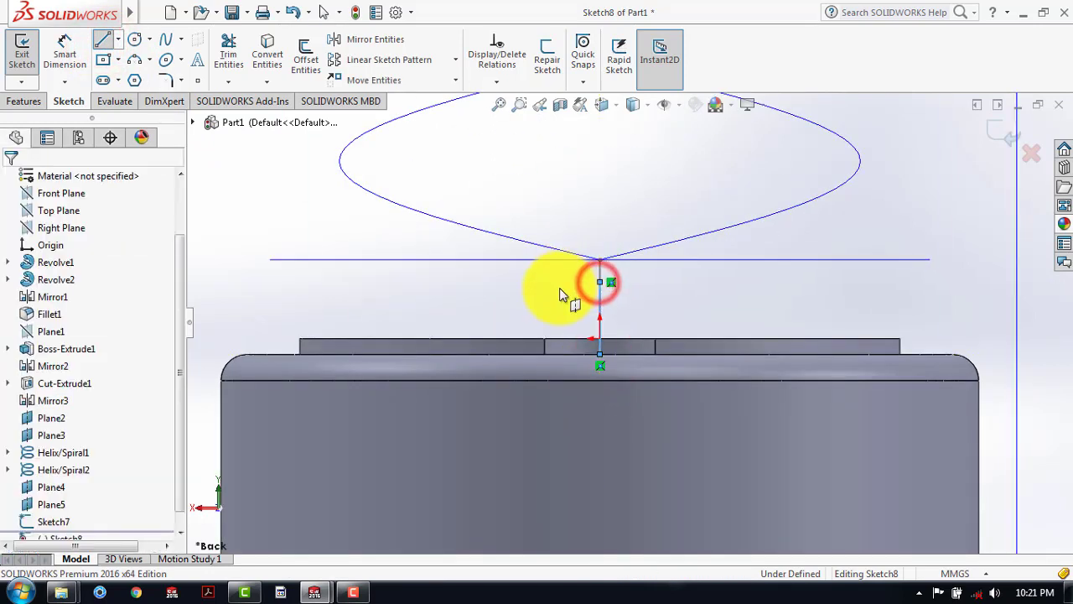
Step: Add a Pierce relation between the new line's upper endpoint and the helix that ends above this notch
mouse_move(561, 293)
middle_mouse_down()
mouse_move(568, 312)
mouse_move(412, 139)
mouse_move(563, 301)
middle_mouse_up()
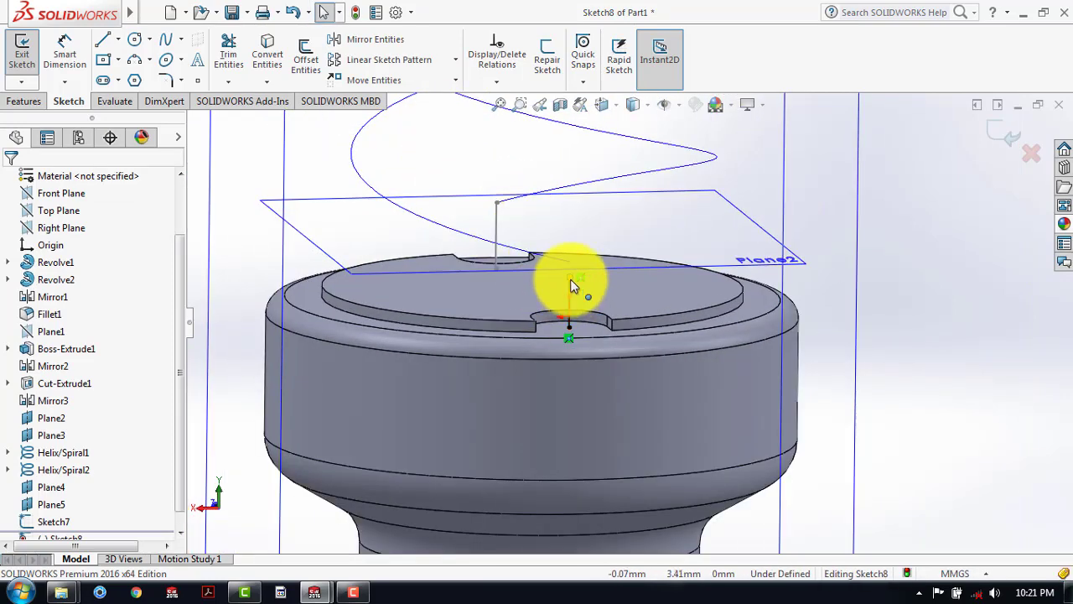
left_click(570, 283)
left_click(564, 261, "ctrl")
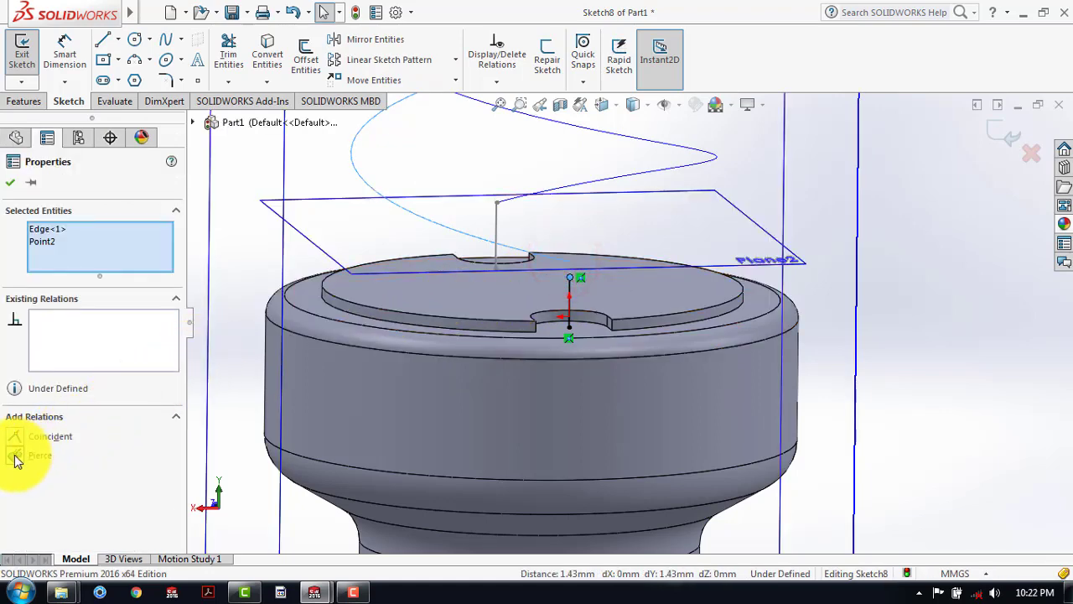
left_click(16, 455)
left_click(10, 182)
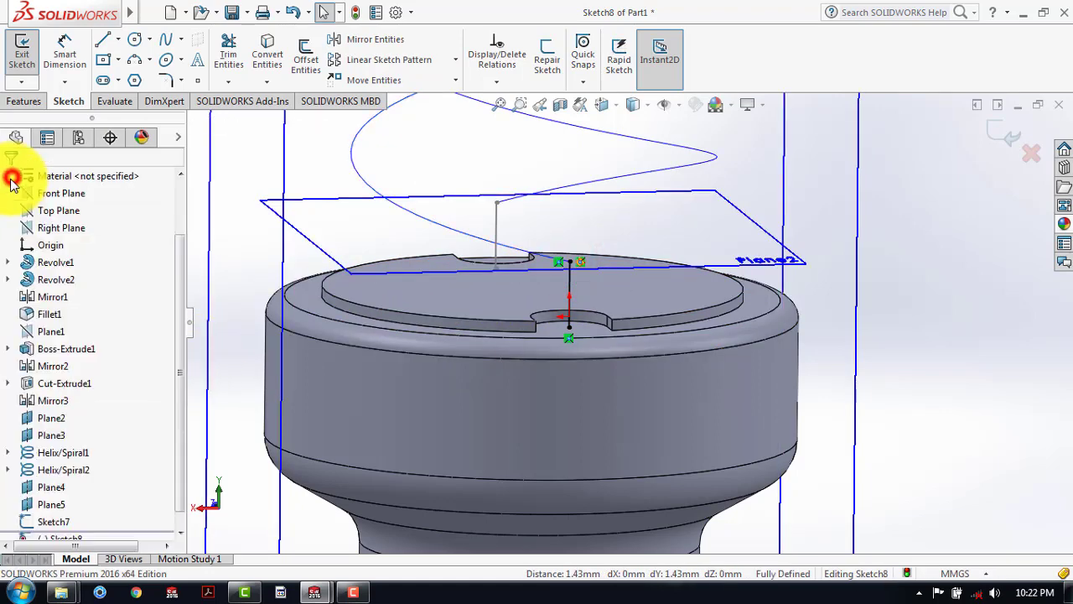
scroll(578, 304, "up", 5)
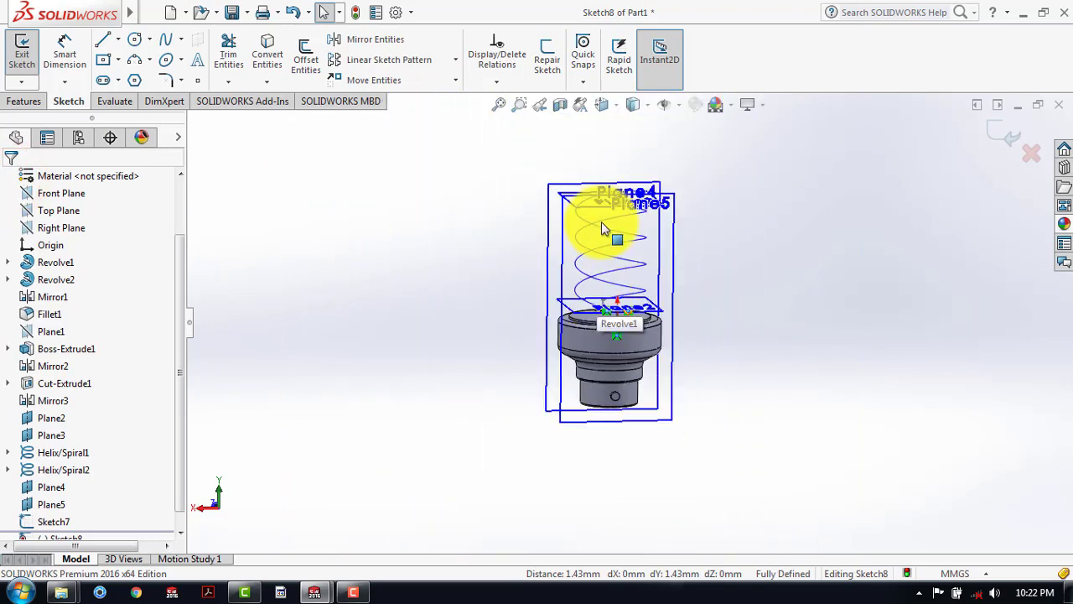
Step: Start a new sketch on Plane3, at the upper ends of the helices, and view it from the top
scroll(637, 233, "down", 5)
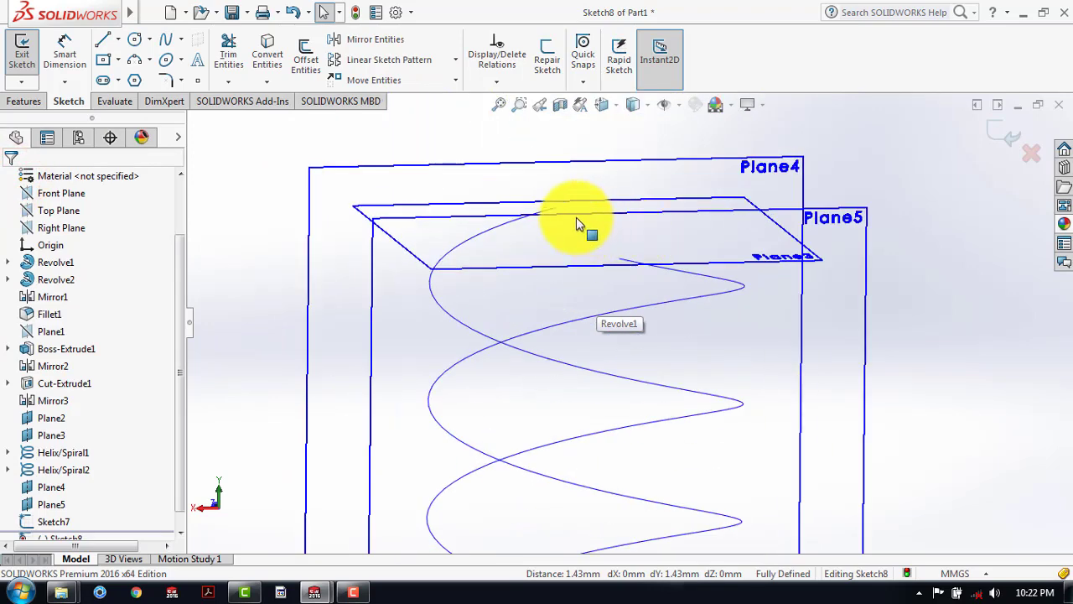
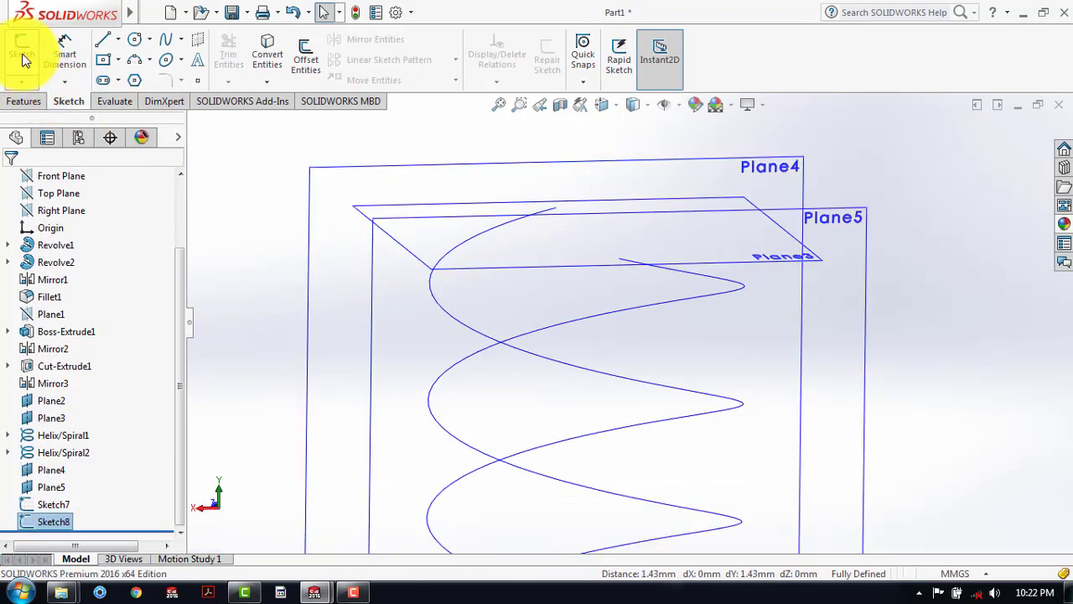
left_click(24, 59)
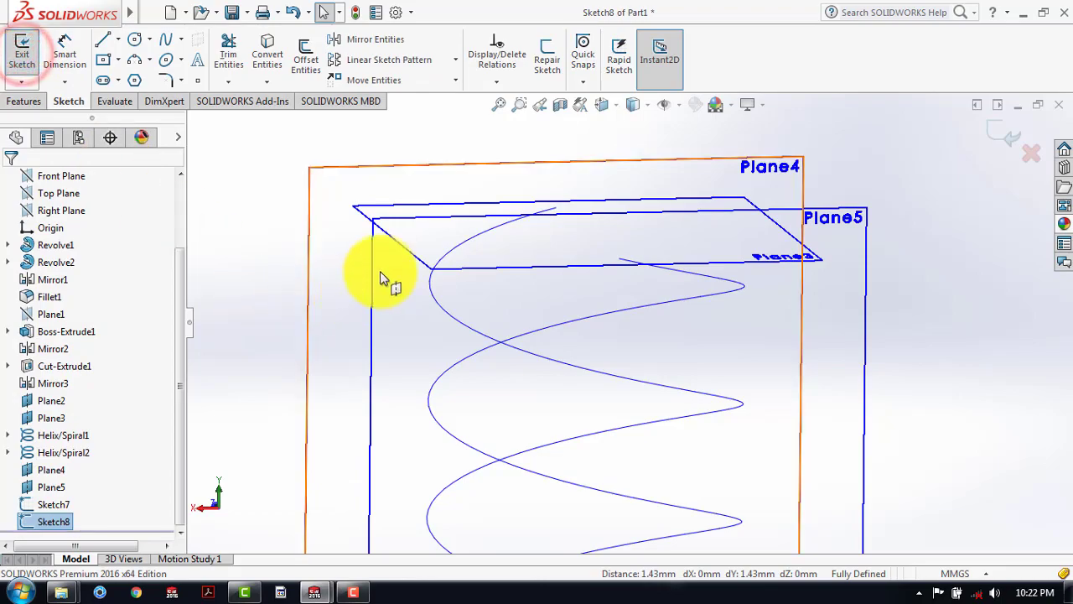
left_click(398, 242)
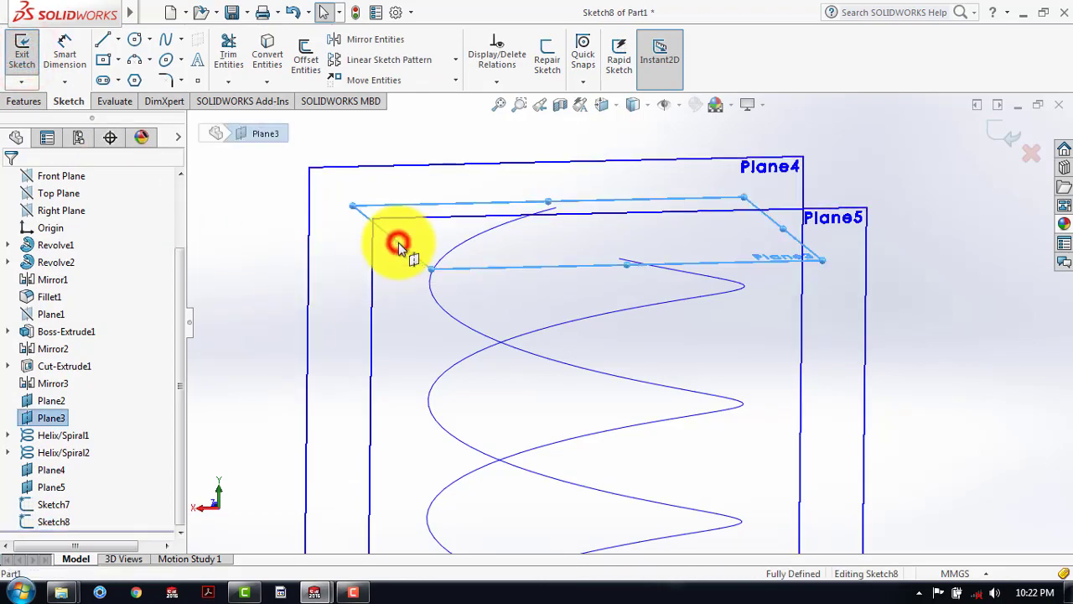
left_click(612, 109)
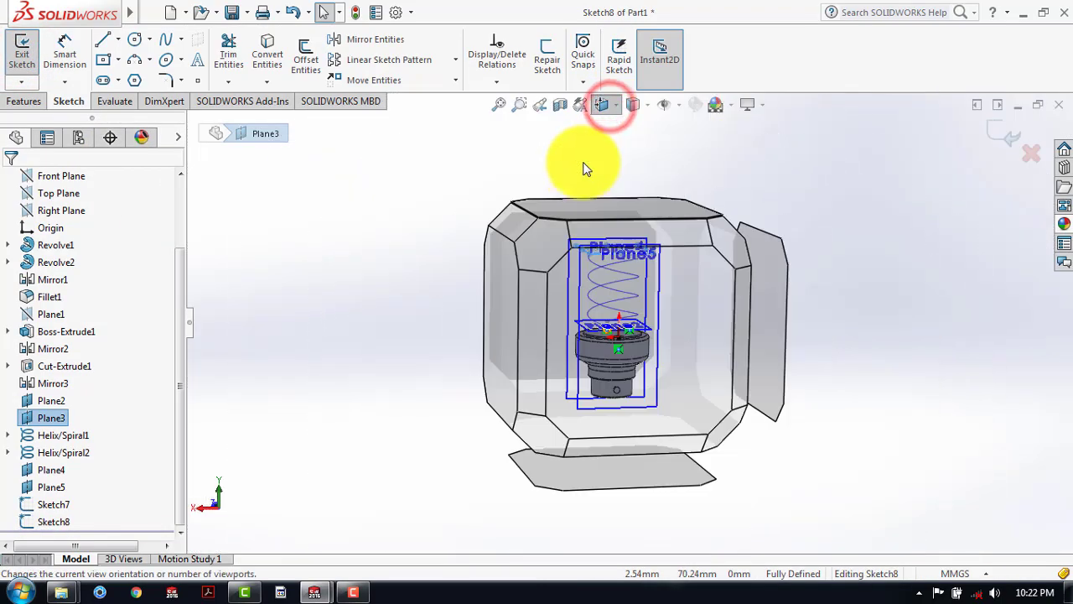
left_click(573, 209)
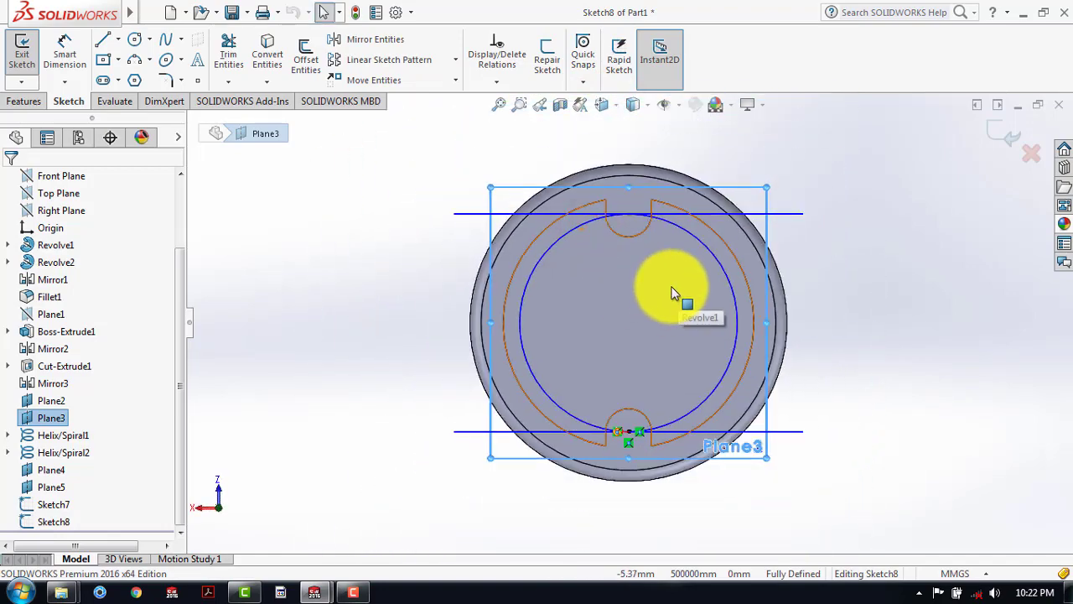
left_click(311, 247)
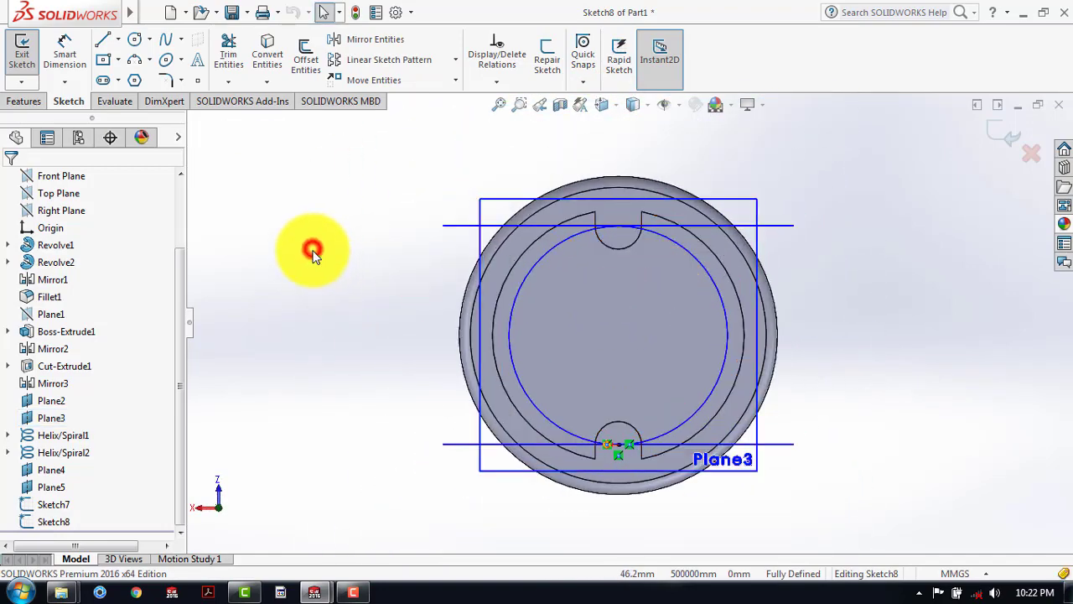
scroll(672, 277, "down", 2)
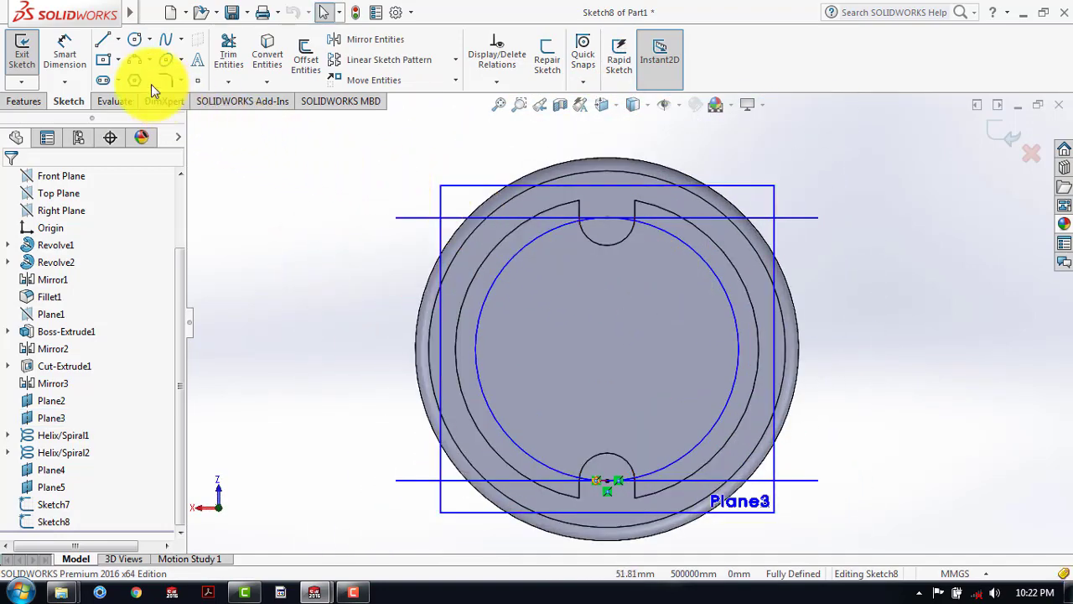
Step: Sketch an S-shaped five-point spline from the lower notch's centre through the origin to the upper notch's centre, with one bend point on each side
left_click(182, 40)
left_click(192, 64)
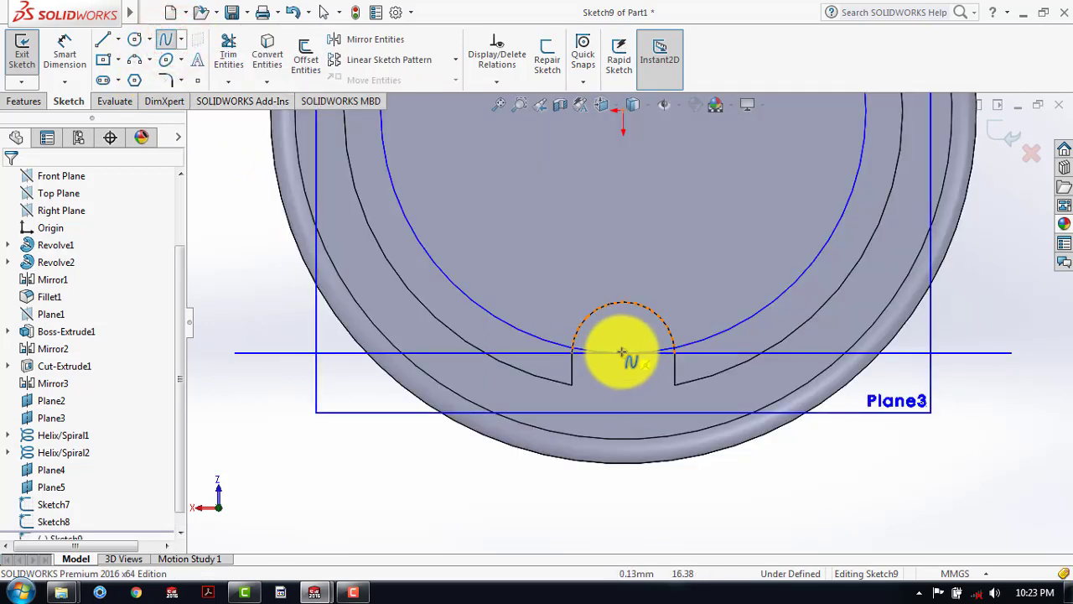
left_click(623, 353)
scroll(575, 251, "up", 3)
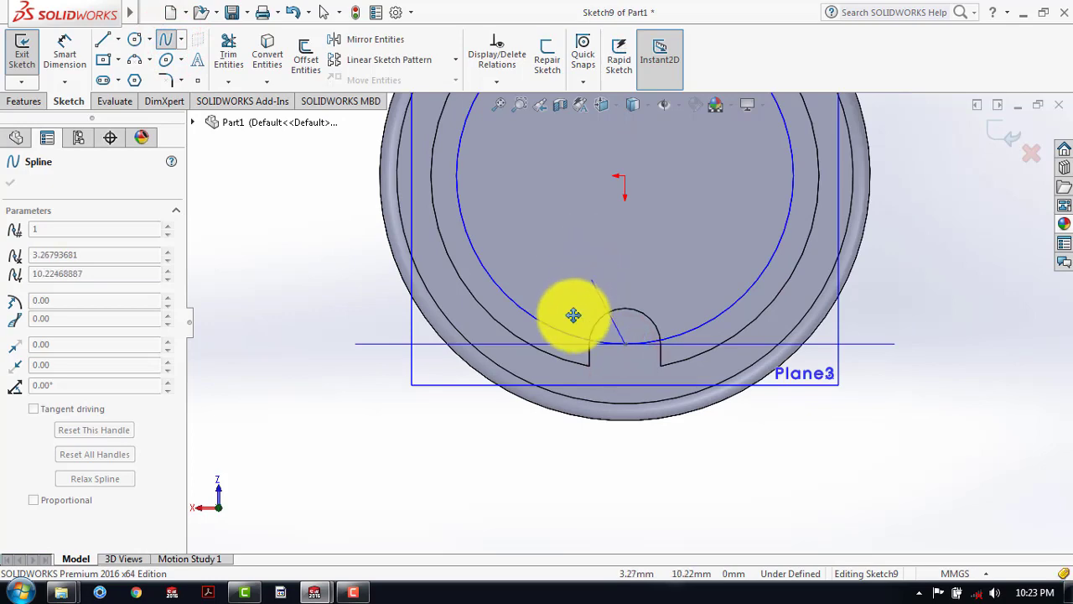
scroll(553, 387, "down", 1)
middle_click_drag(553, 387, 551, 397, "ctrl")
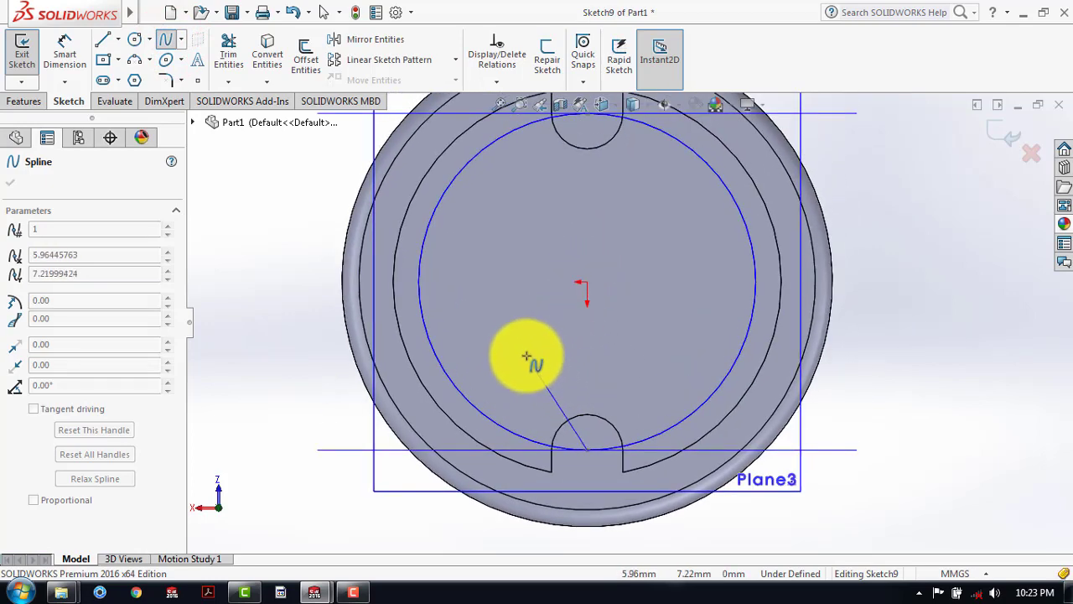
left_click(526, 361)
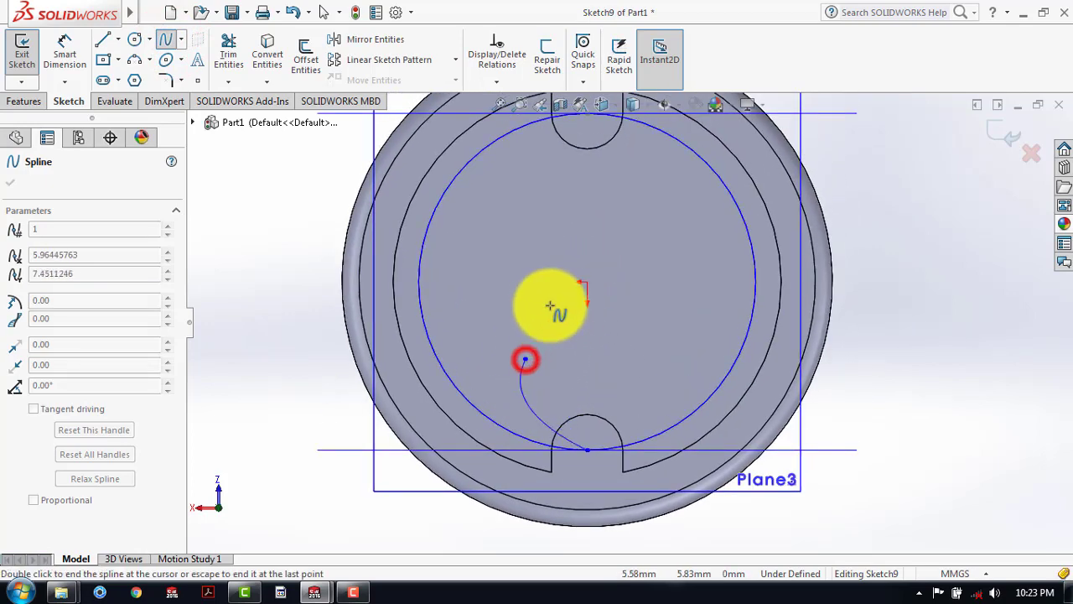
left_click(588, 283)
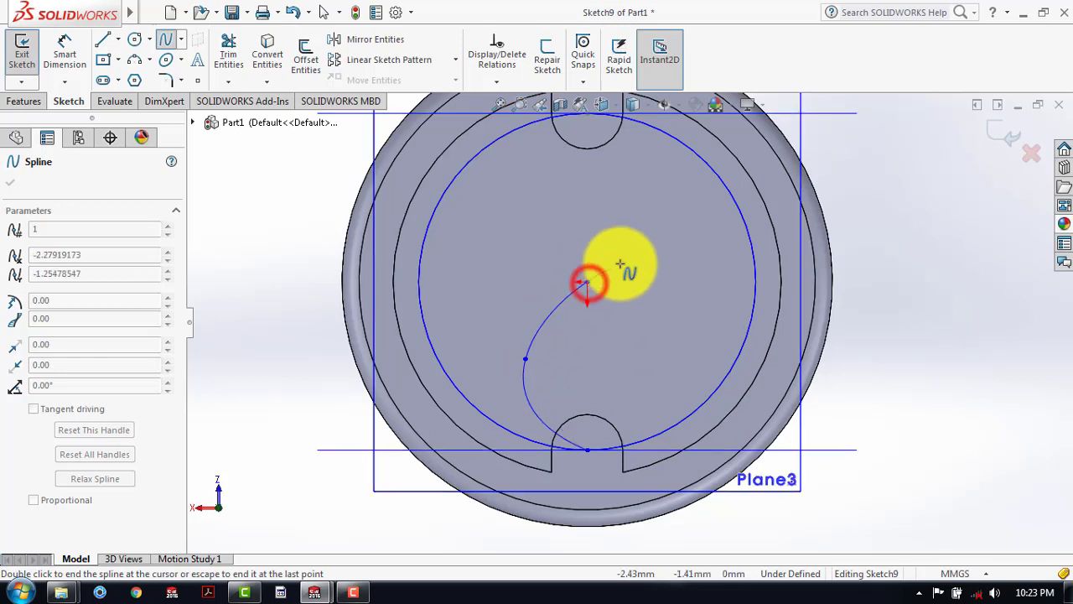
left_click(667, 193)
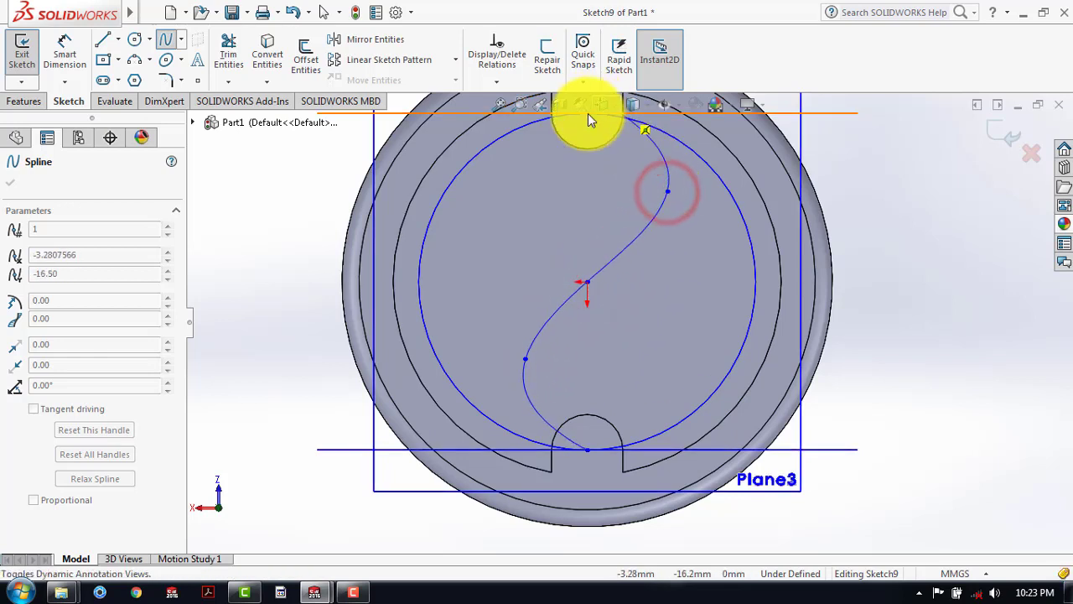
scroll(588, 114, "up", 1)
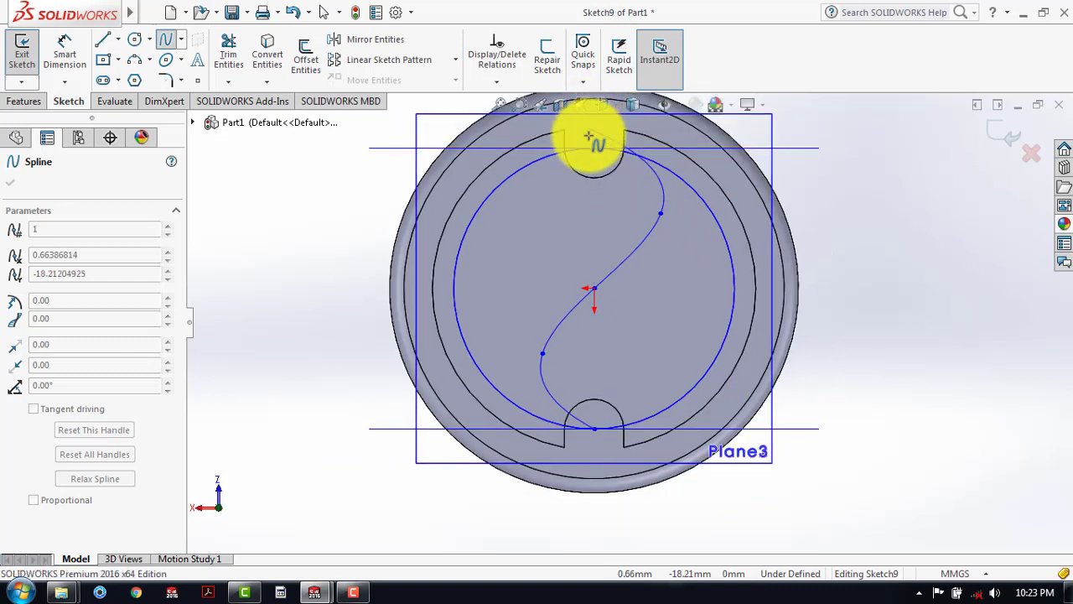
middle_click_drag(595, 144, 594, 210, "ctrl")
scroll(591, 225, "up", 1)
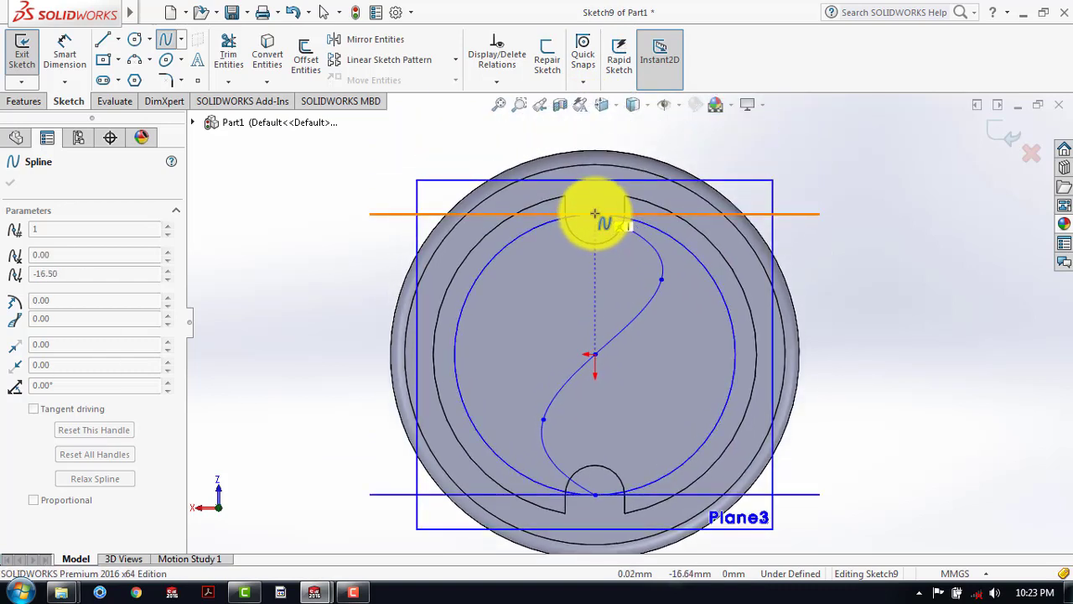
left_click(594, 215)
key("Escape")
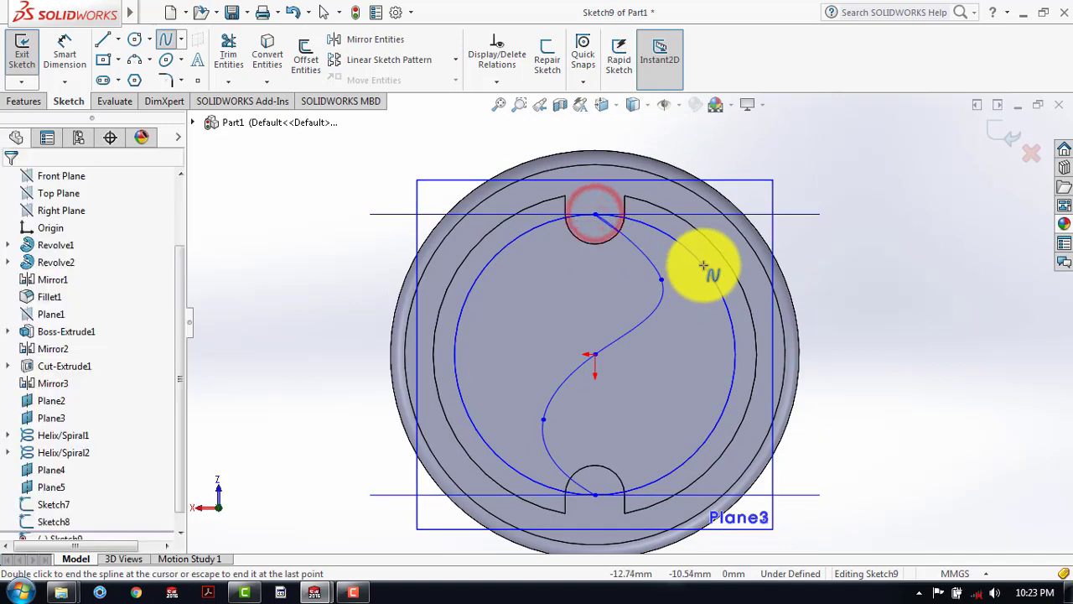
Step: Add a Pierce relation between the spline's last endpoint and the helix that ends there
scroll(797, 323, "up", 2)
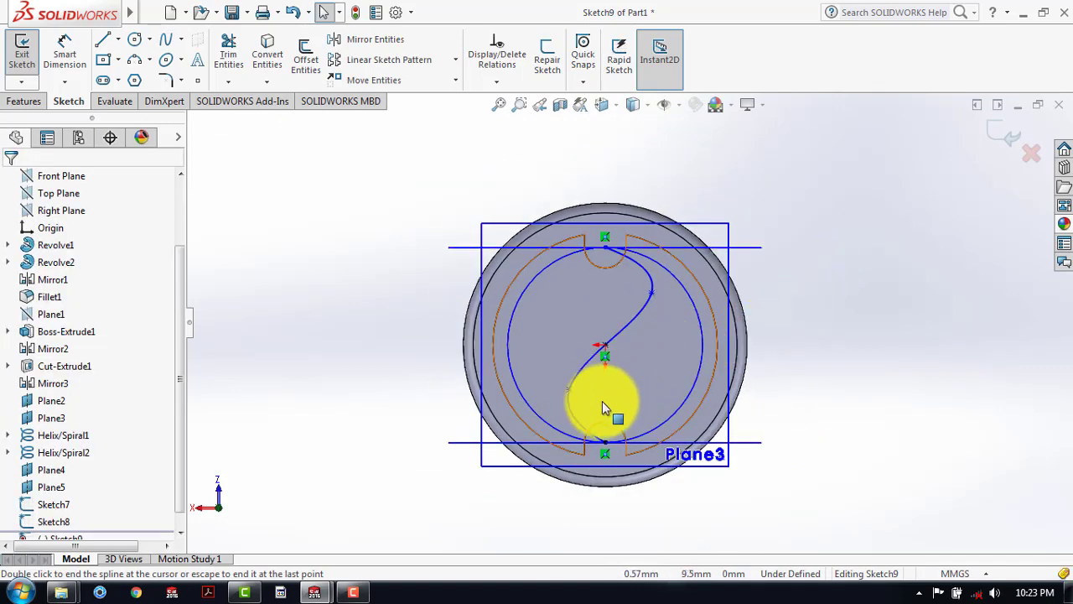
scroll(590, 253, "down", 2)
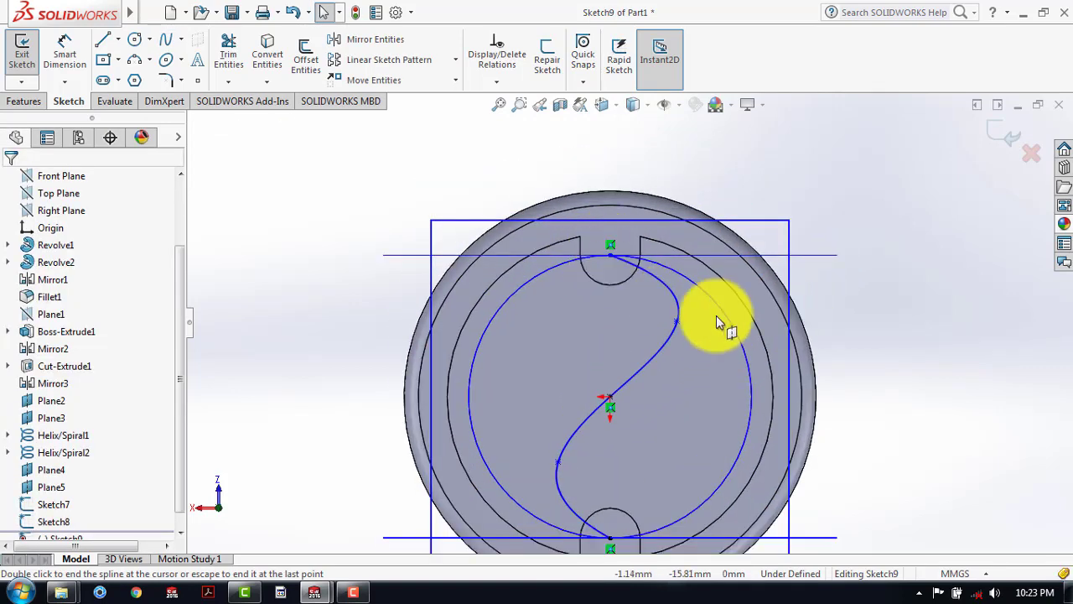
middle_click_drag(861, 269, 652, 151)
scroll(646, 159, "down", 5)
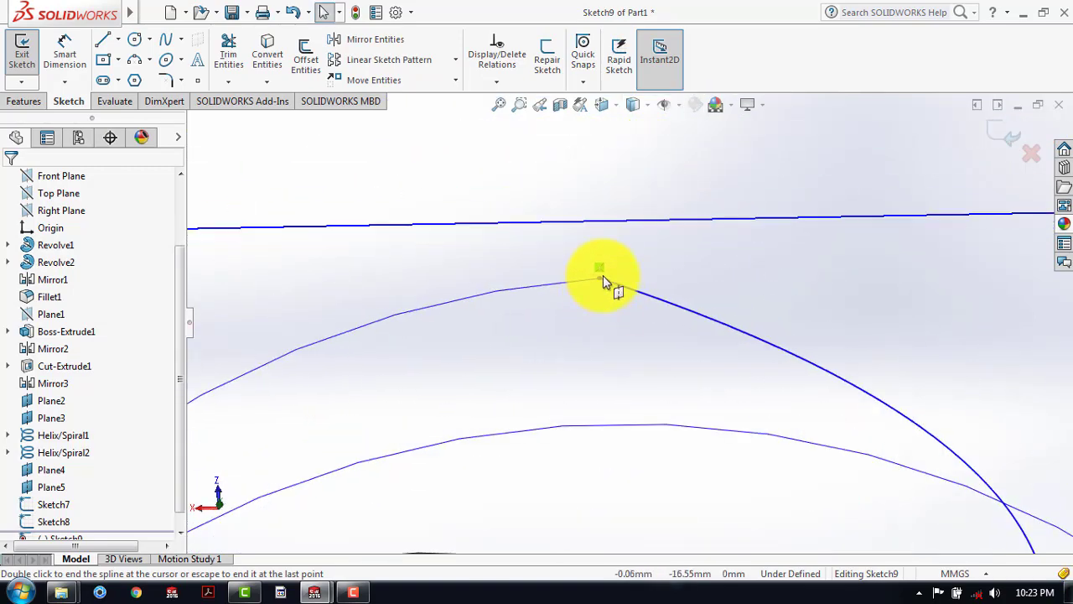
left_click(599, 277)
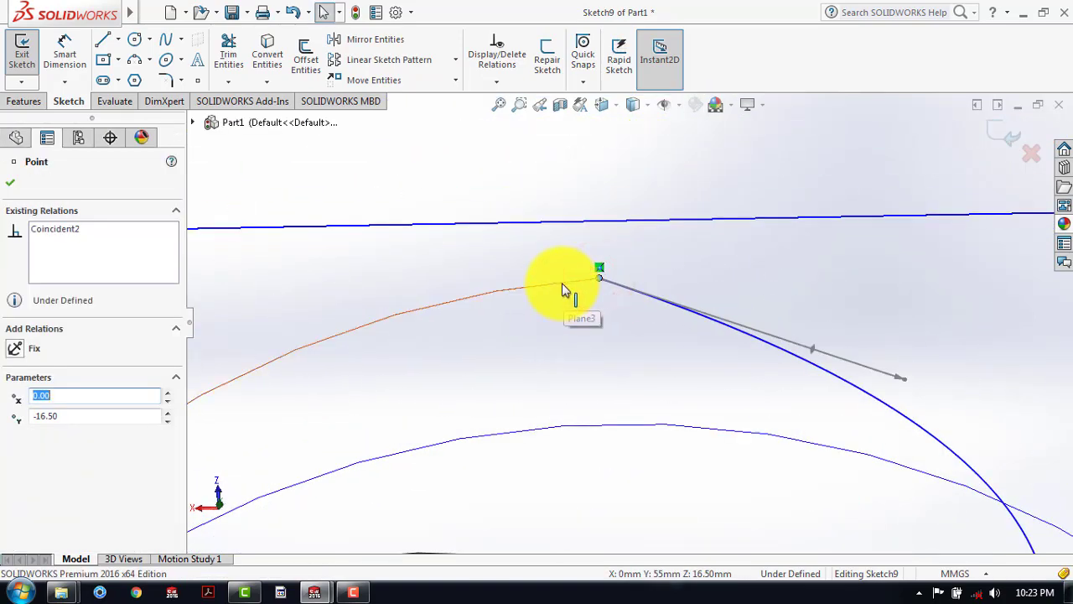
left_click(562, 285, "ctrl")
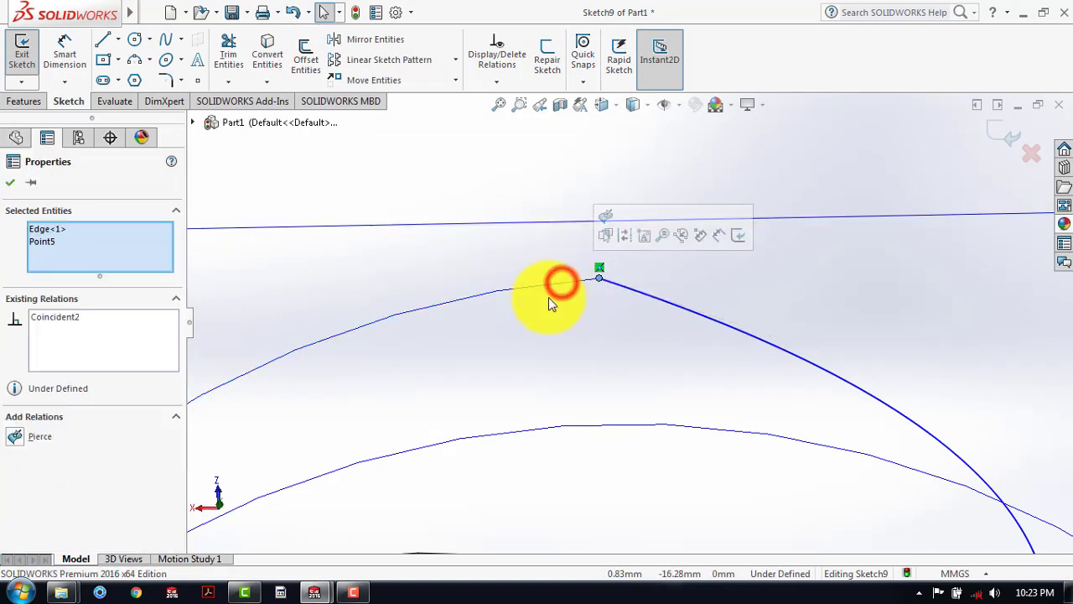
left_click(20, 438)
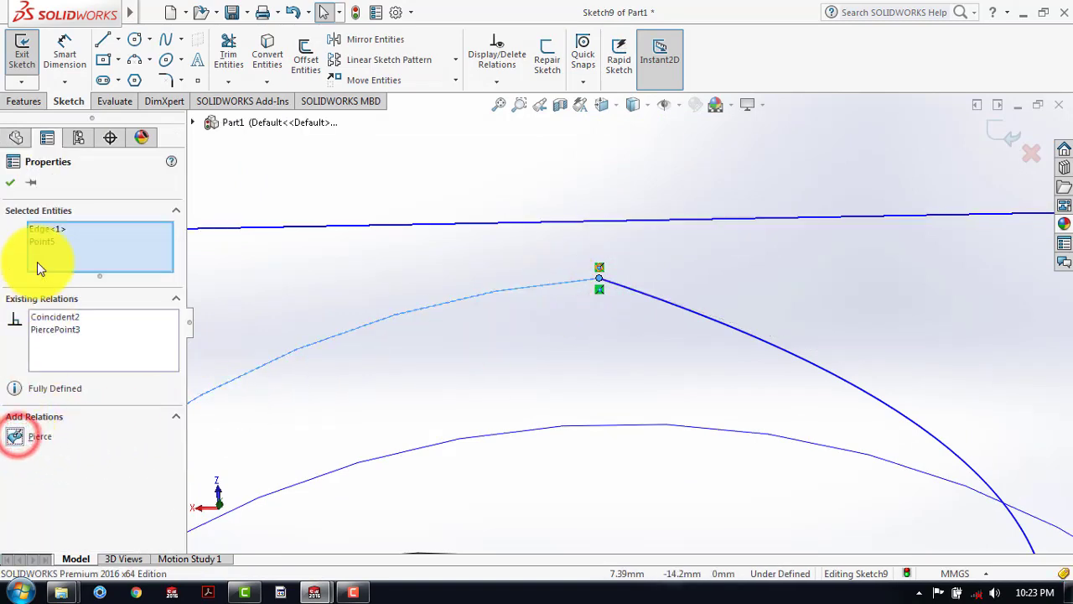
left_click(11, 182)
Step: Add a Pierce relation between the spline's starting endpoint and the other helix, and exit the sketch
scroll(496, 223, "up", 8)
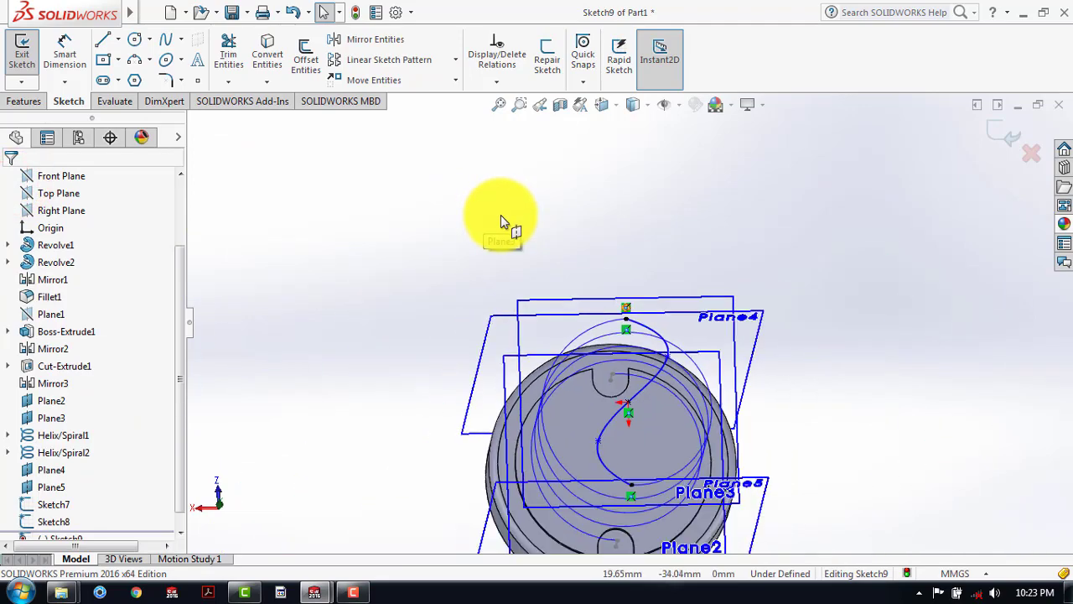
scroll(629, 444, "down", 3)
scroll(634, 436, "down", 6)
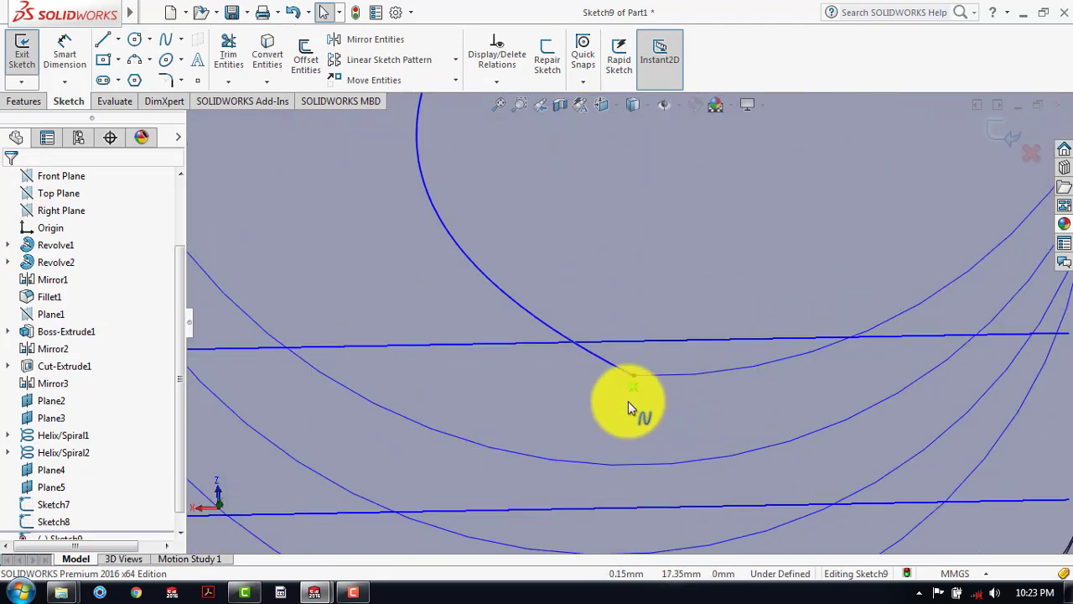
left_click(634, 377)
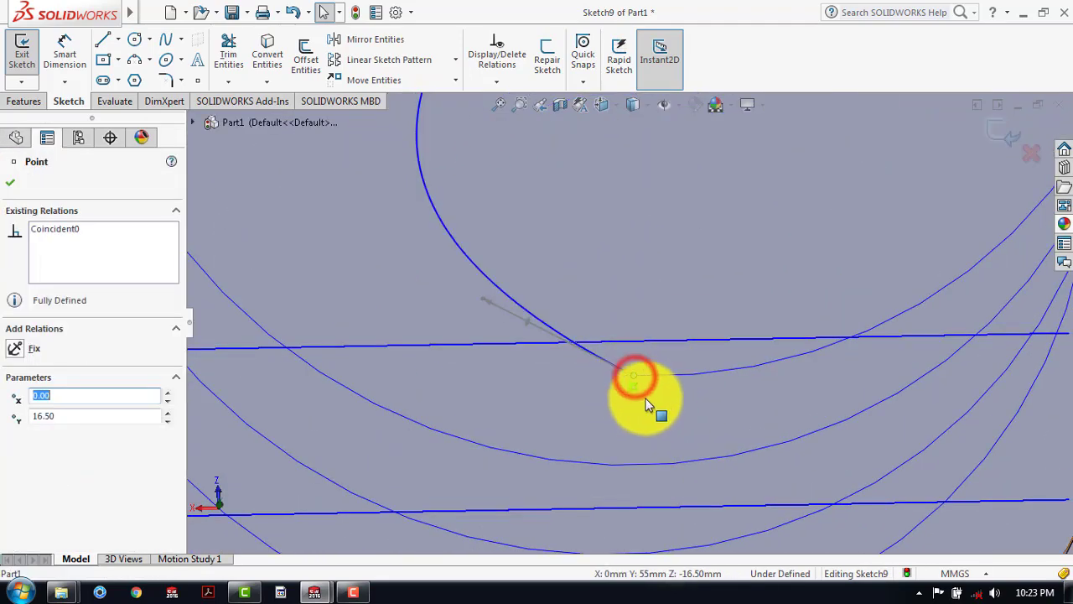
left_click(675, 382, "ctrl")
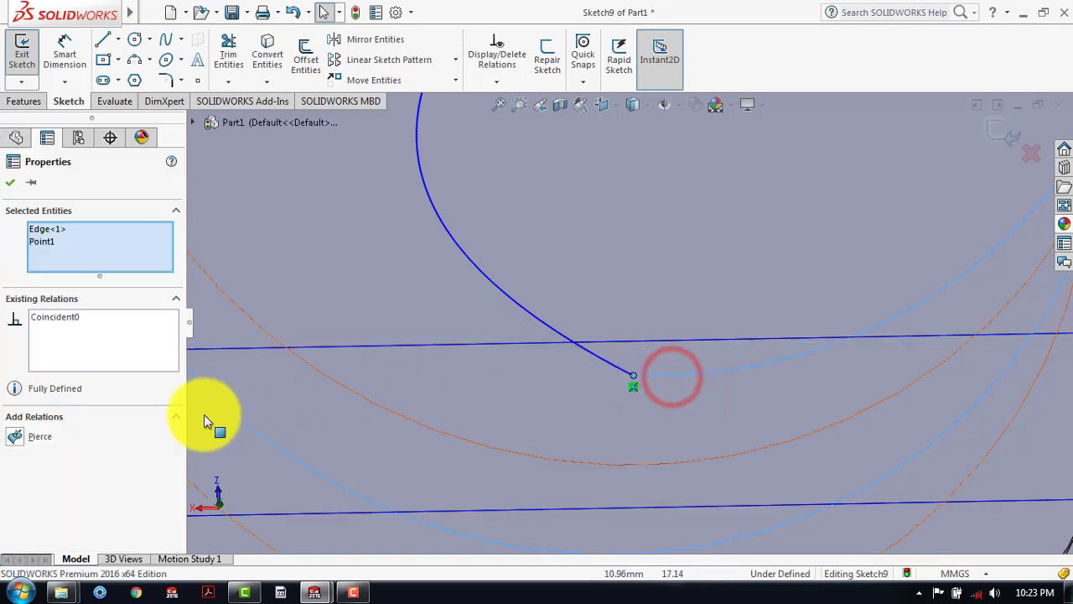
left_click(15, 436)
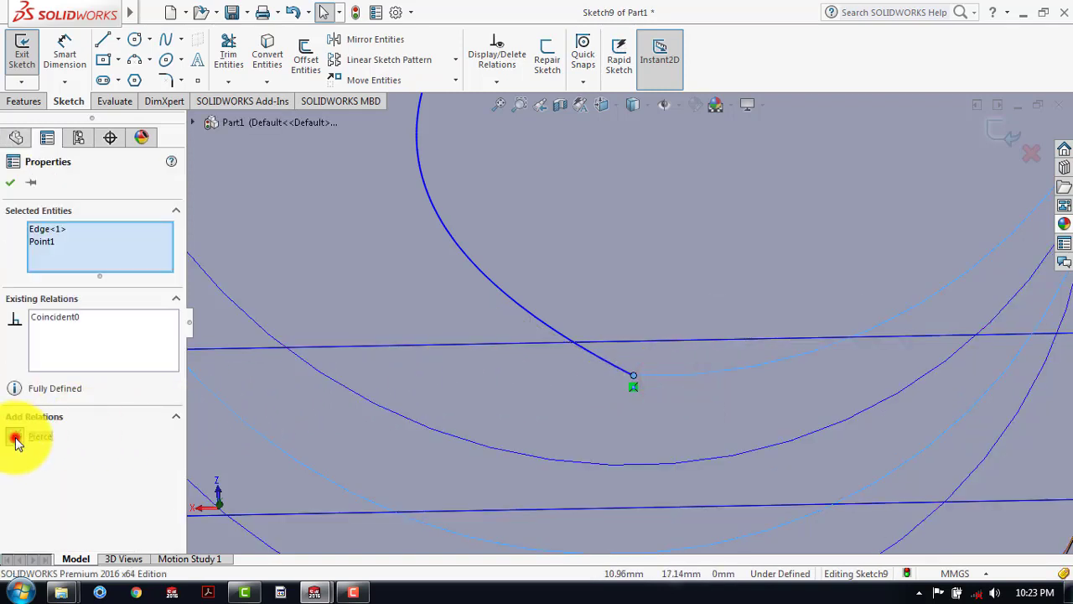
left_click(10, 182)
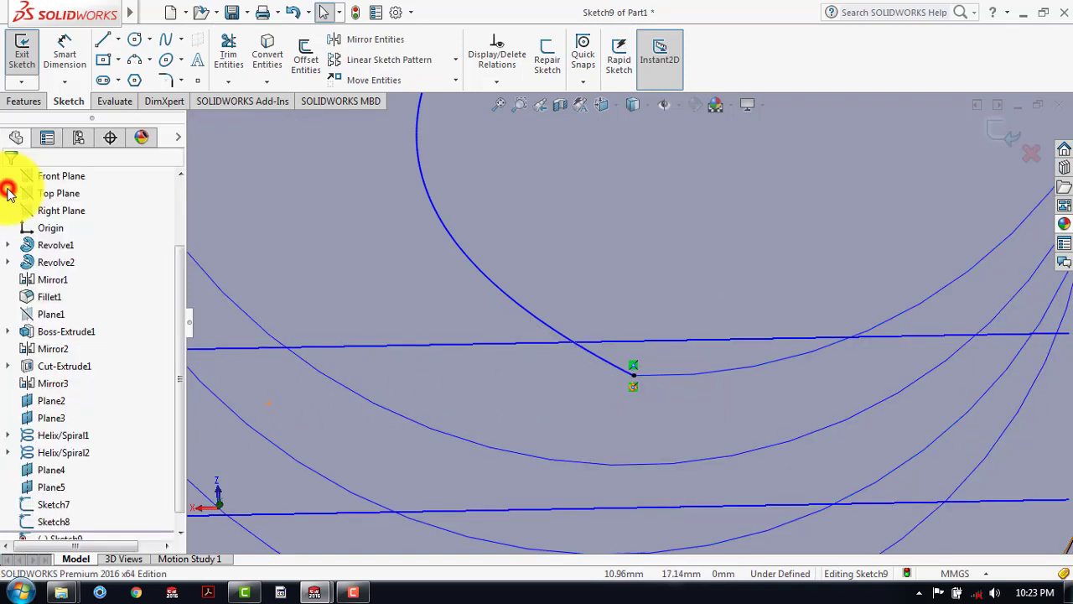
left_click(23, 61)
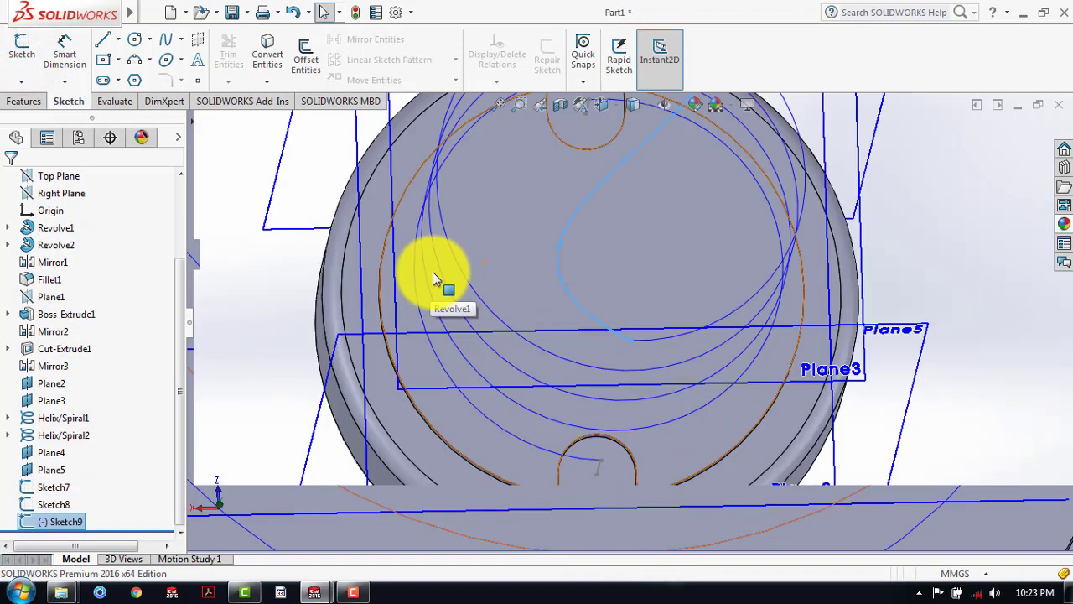
left_click(457, 270)
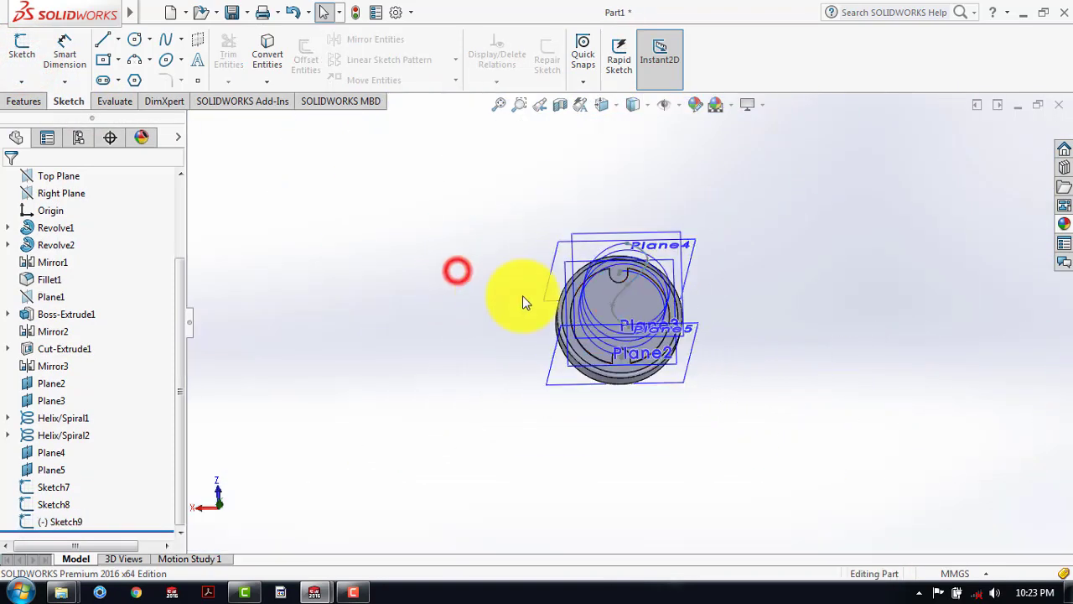
Step: Start a composite curve with the connecting line at the front notch and the helix that rises from it
middle_click_drag(763, 362, 663, 279)
scroll(618, 408, "down", 2)
middle_click_drag(615, 486, 635, 335)
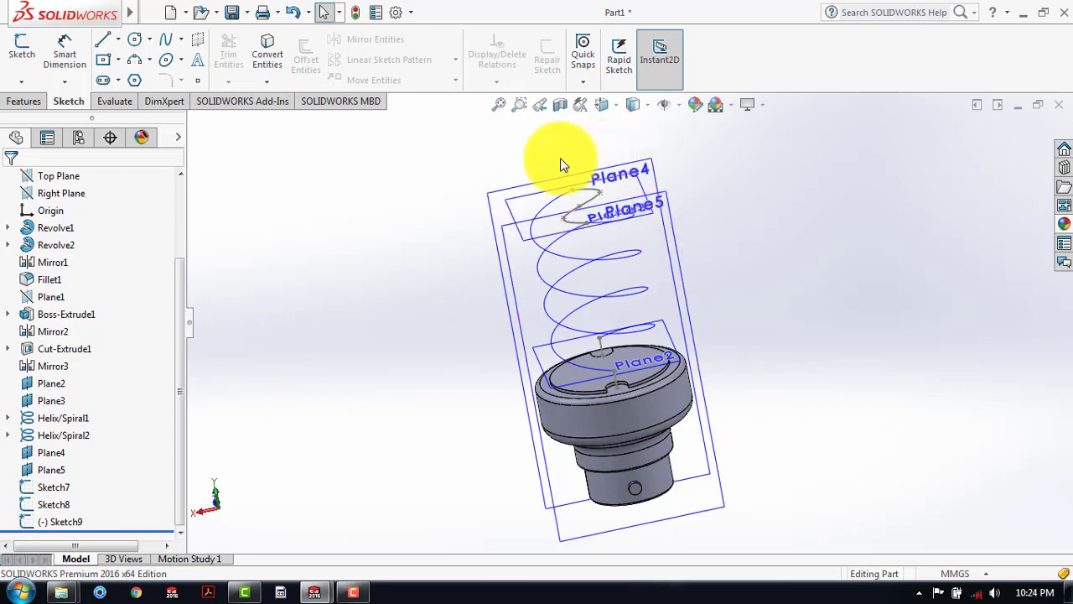
left_click(36, 99)
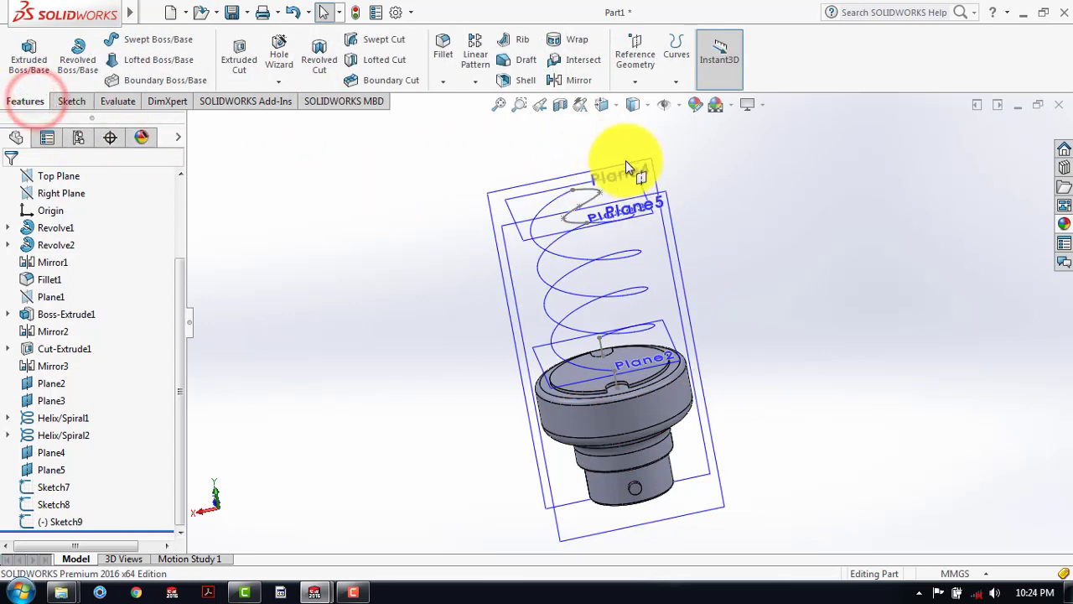
left_click(680, 85)
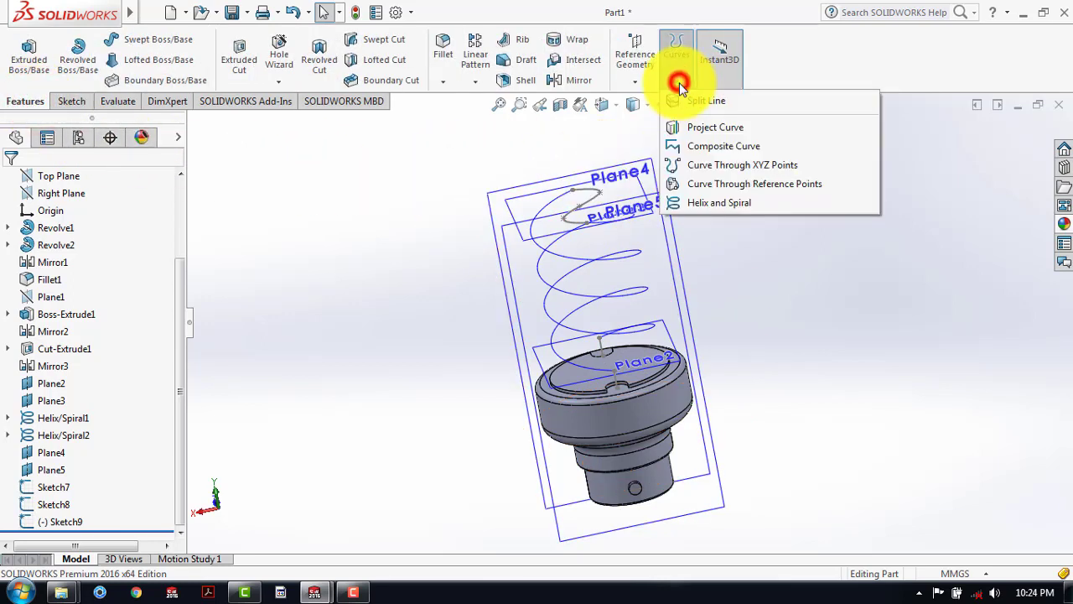
left_click(713, 153)
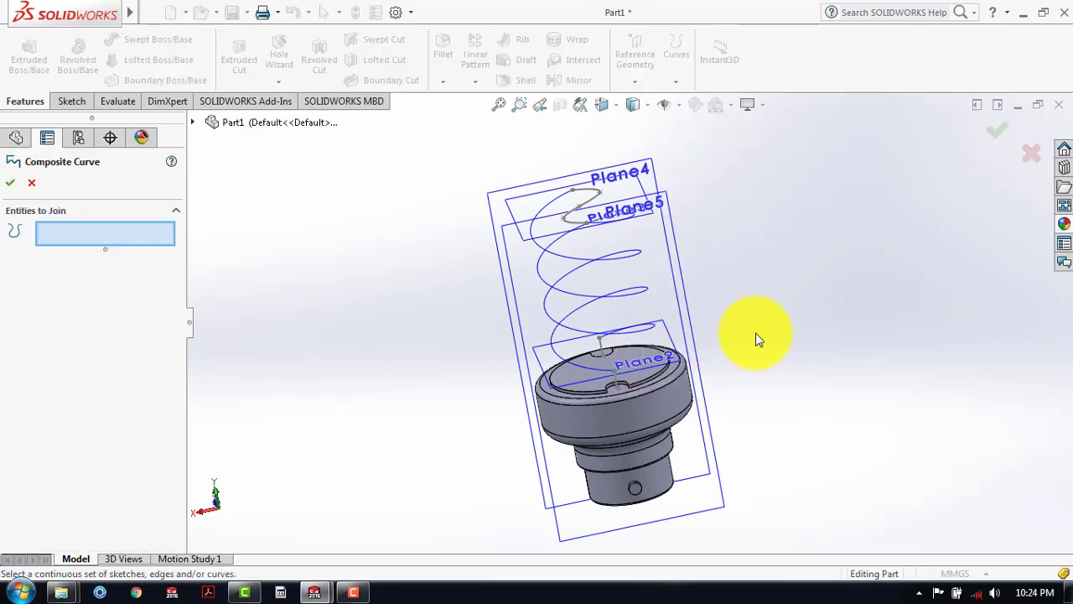
scroll(750, 332, "up", 2)
middle_click_drag(750, 331, 657, 336)
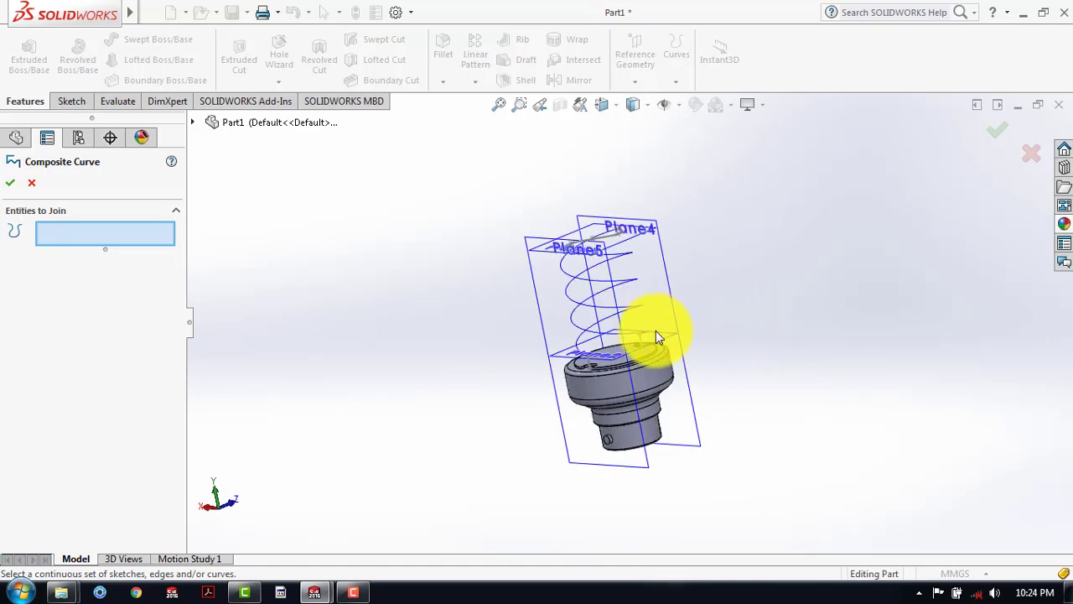
scroll(613, 356, "down", 10)
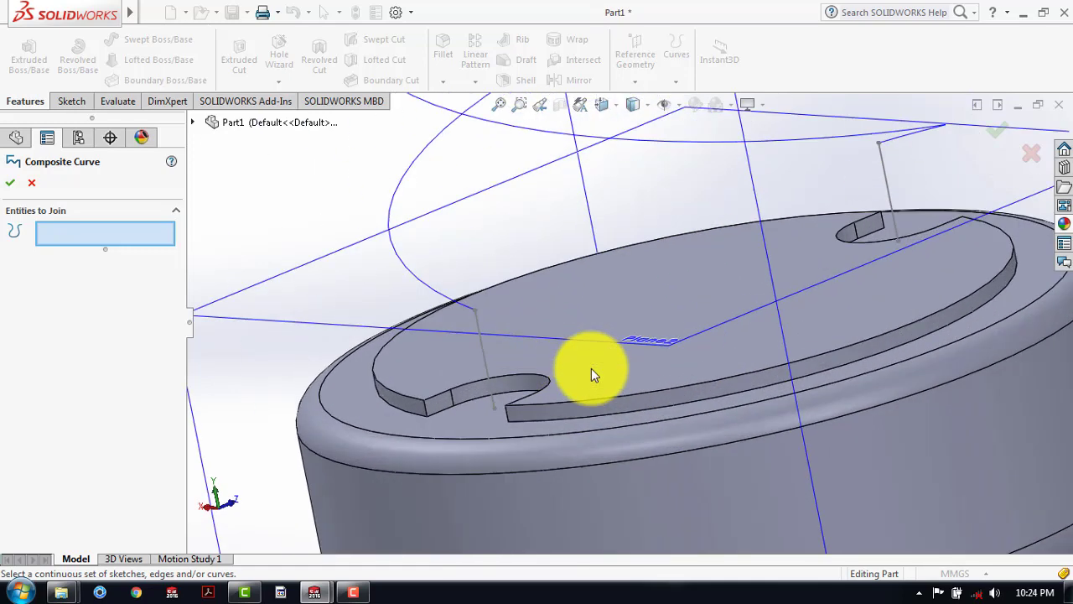
left_click(484, 352)
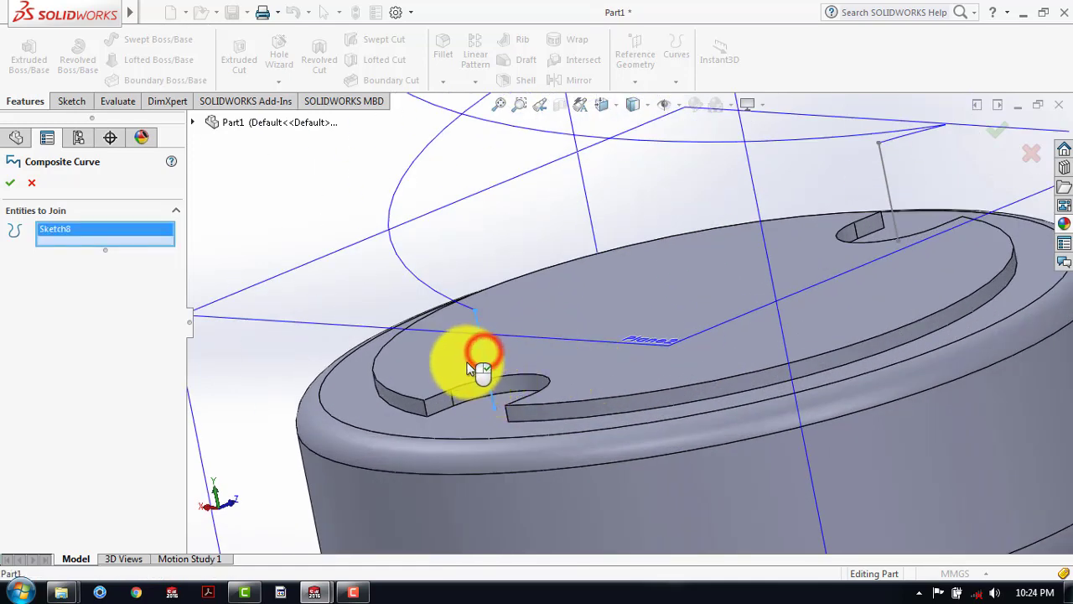
left_click(407, 271)
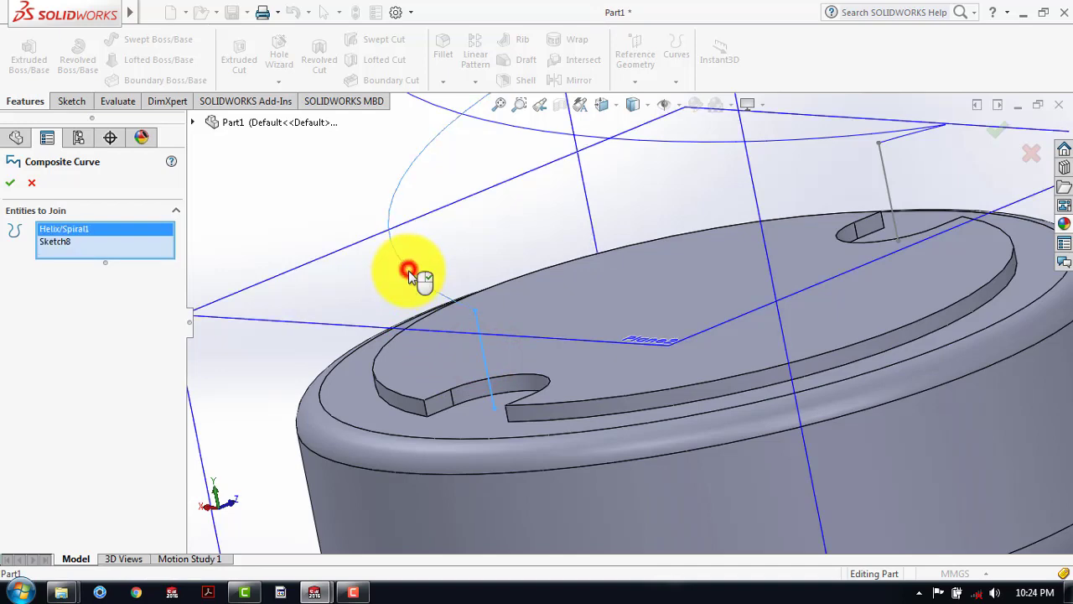
Step: Add the top S-shaped spline, the second helix and its notch connecting line to the composite curve, and complete it
scroll(424, 289, "up", 10)
scroll(628, 271, "down", 6)
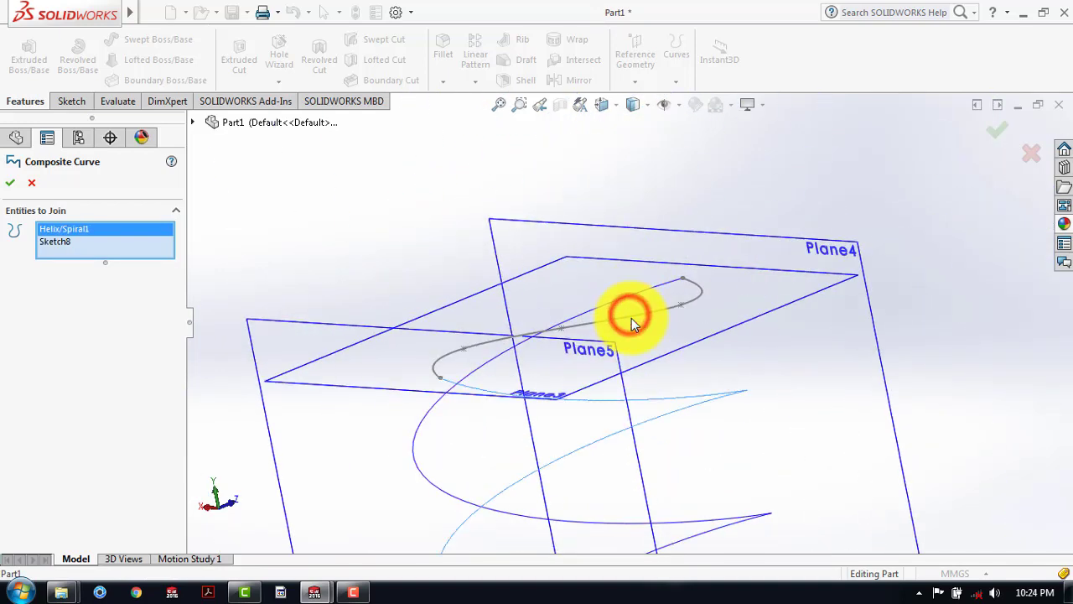
left_click(631, 317)
scroll(573, 374, "up", 3)
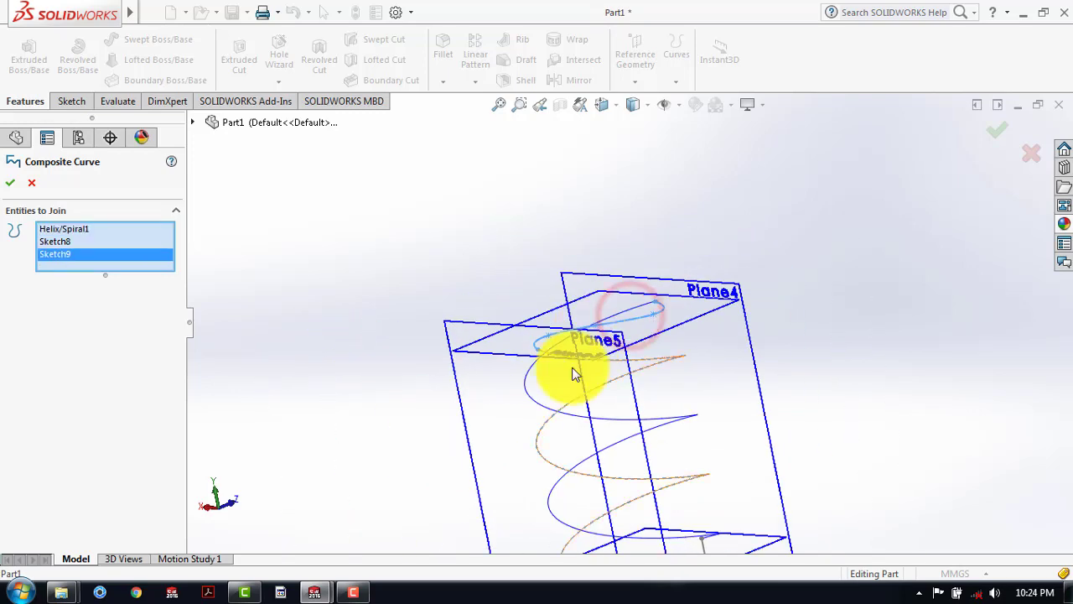
left_click(544, 408)
scroll(623, 379, "up", 3)
scroll(641, 391, "down", 8)
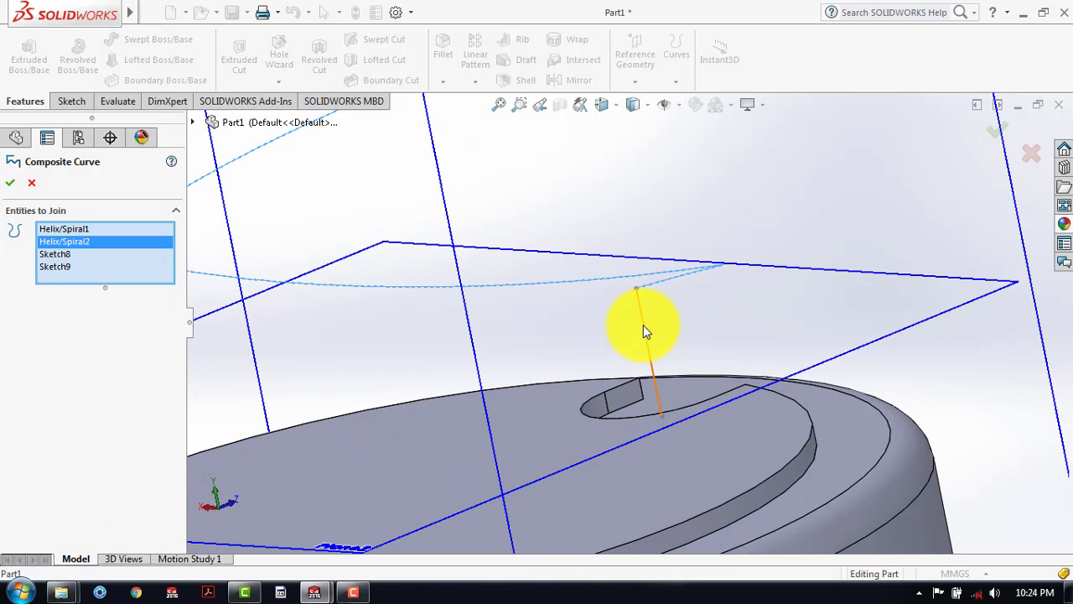
left_click(643, 326)
scroll(649, 344, "up", 5)
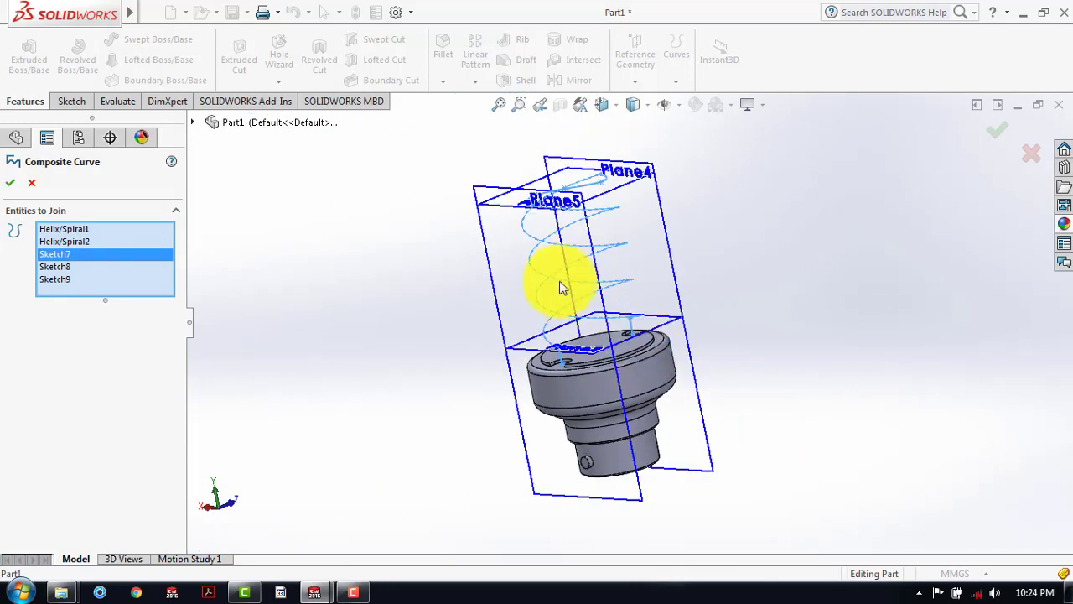
left_click(10, 182)
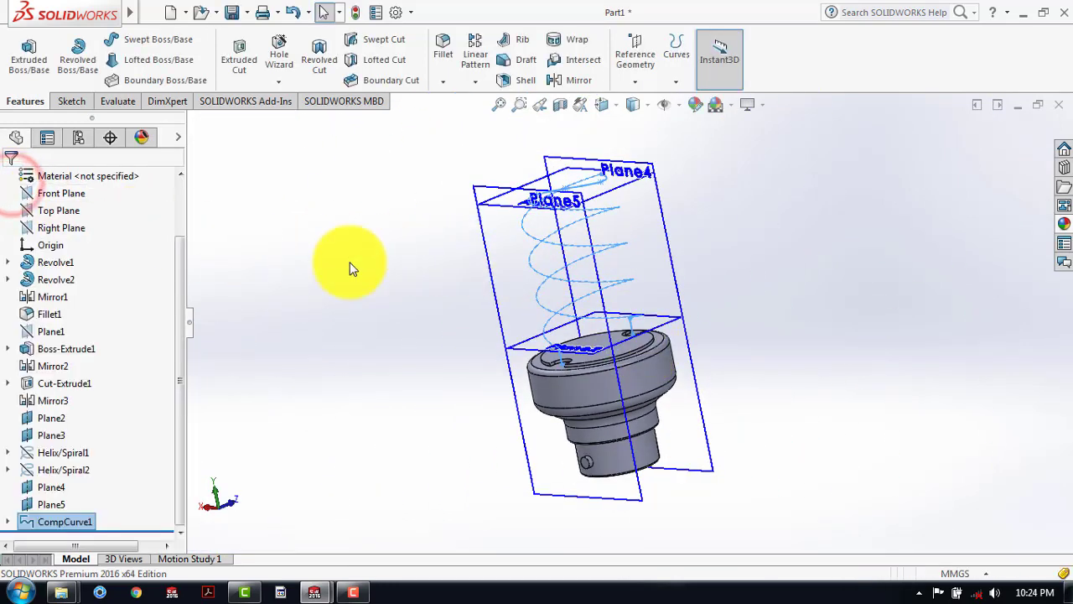
left_click(736, 222)
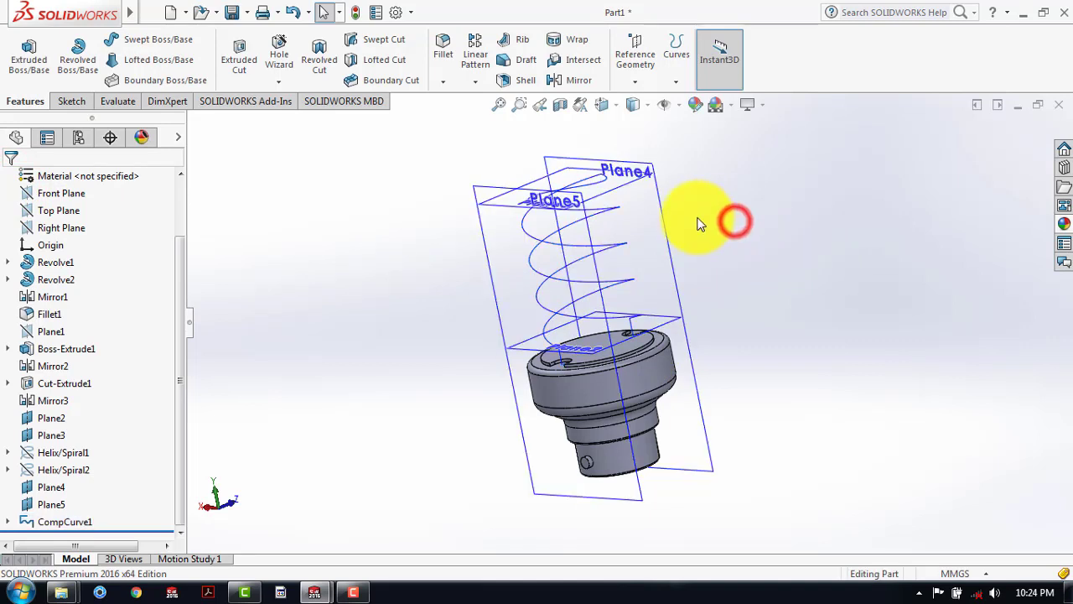
Step: Start a new sketch on the part's end face between the two notches and view it from the top
scroll(644, 253, "down", 2)
mouse_move(740, 239)
middle_mouse_down()
mouse_move(757, 280)
mouse_move(743, 249)
middle_mouse_up()
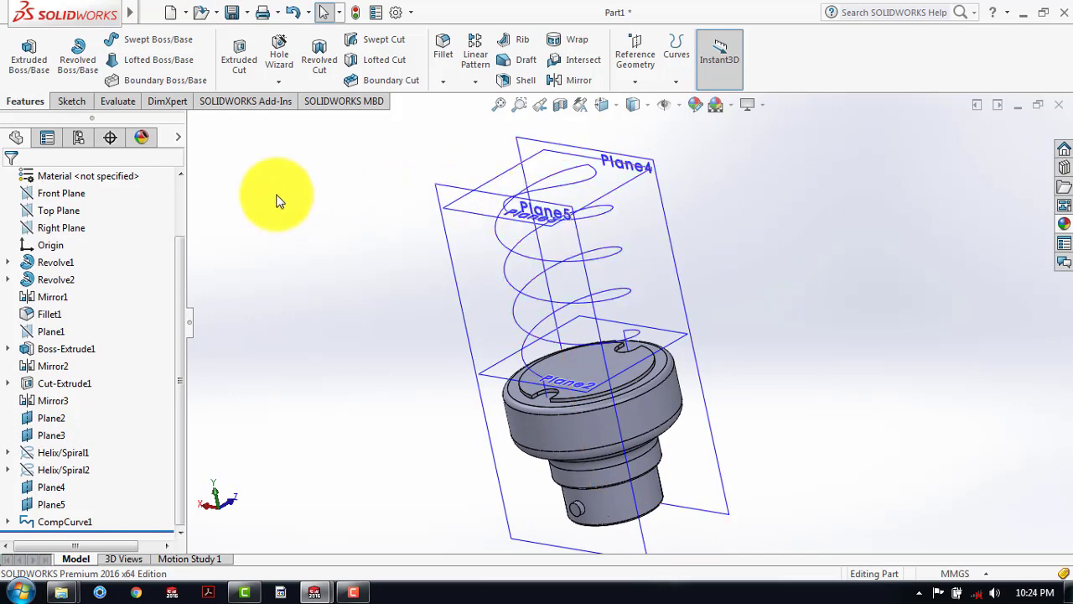
left_click(64, 100)
left_click(22, 52)
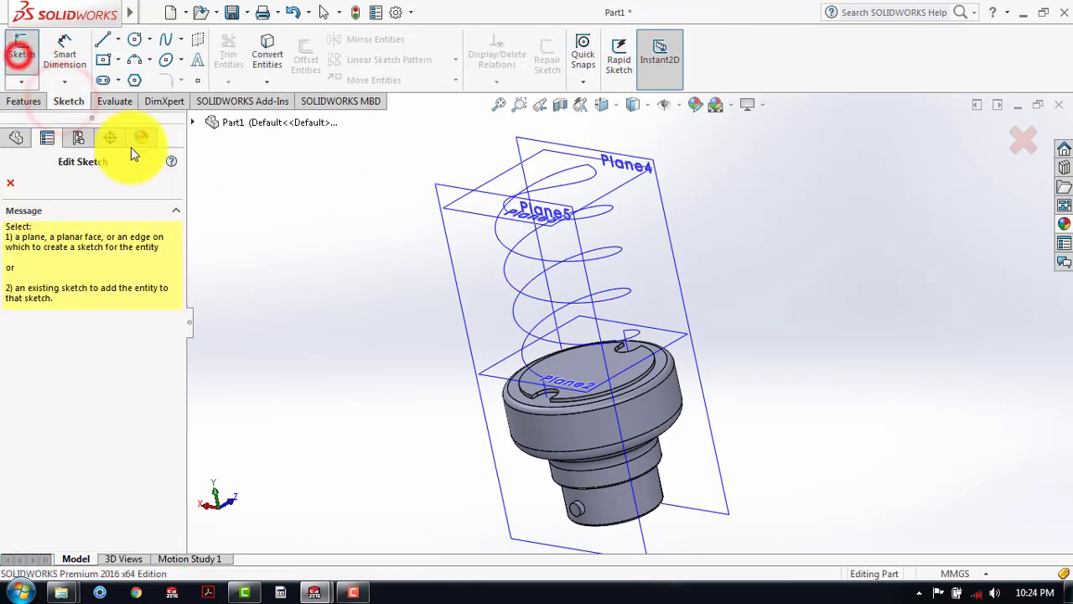
left_click(578, 370)
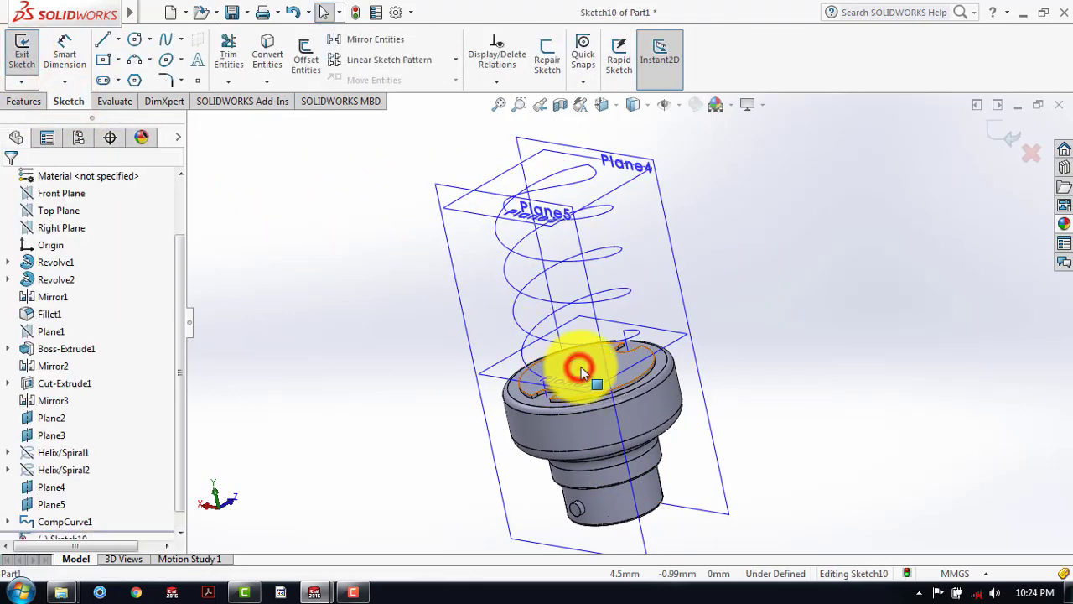
left_click(616, 102)
left_click(563, 235)
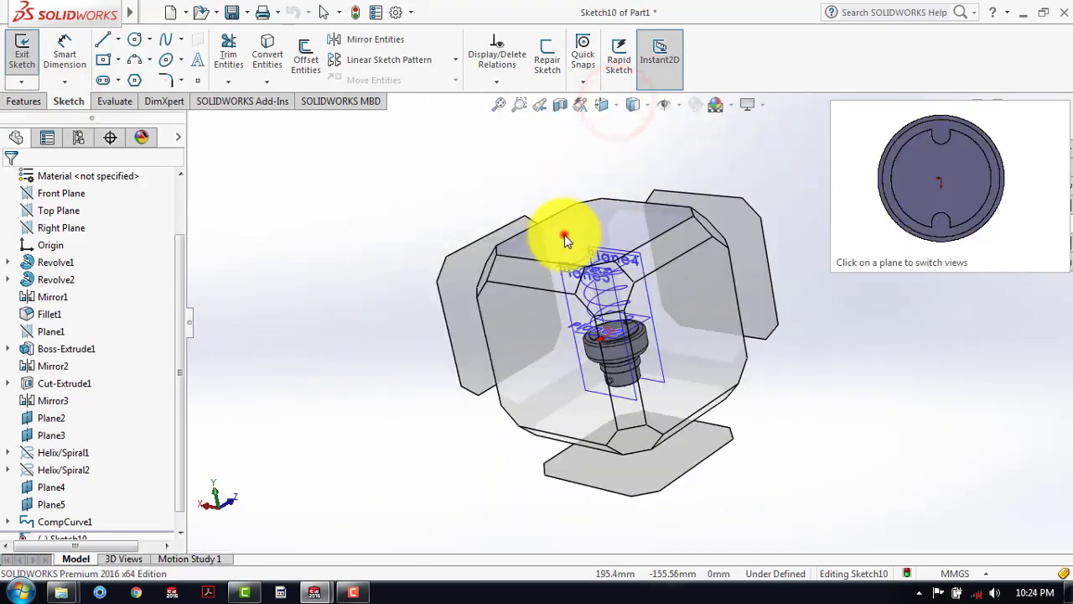
scroll(642, 197, "down", 5)
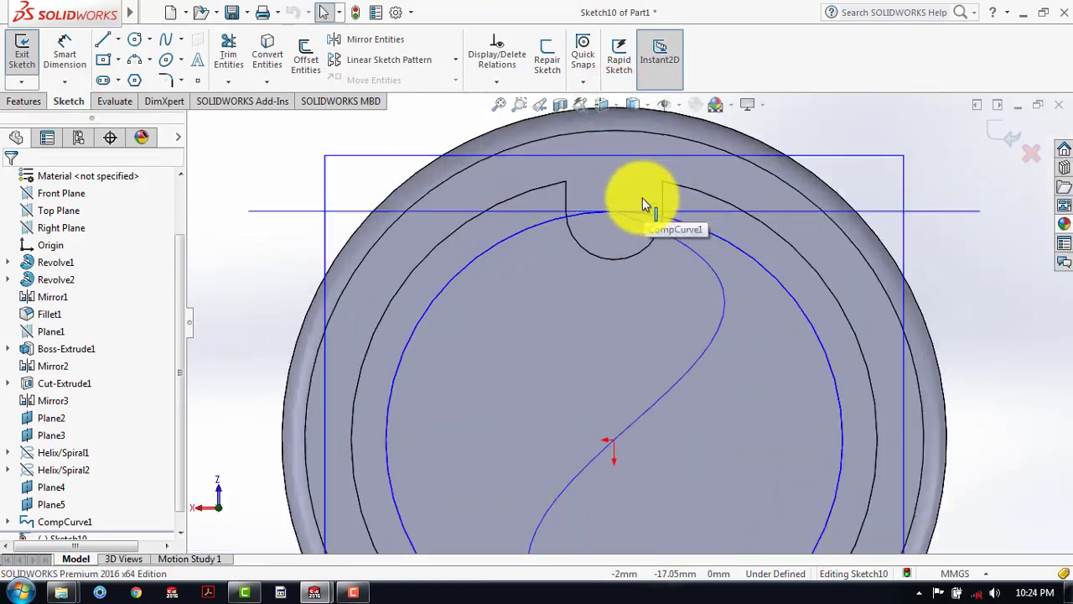
Step: Sketch a circle about 5.1 mm in diameter centred on the upper notch's arc centre
left_click(134, 39)
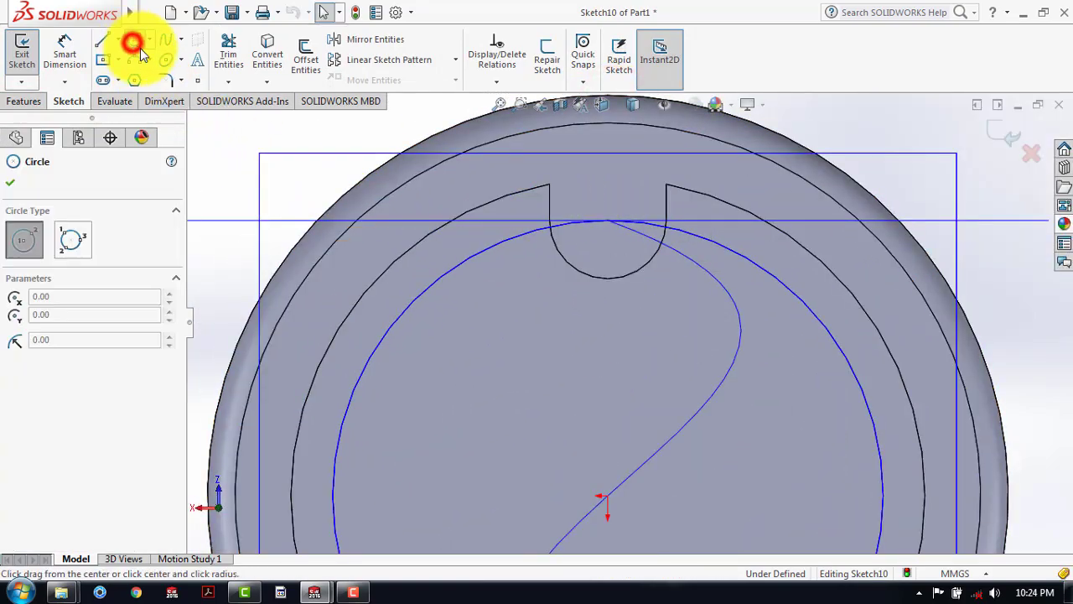
left_click(607, 221)
left_click(598, 278)
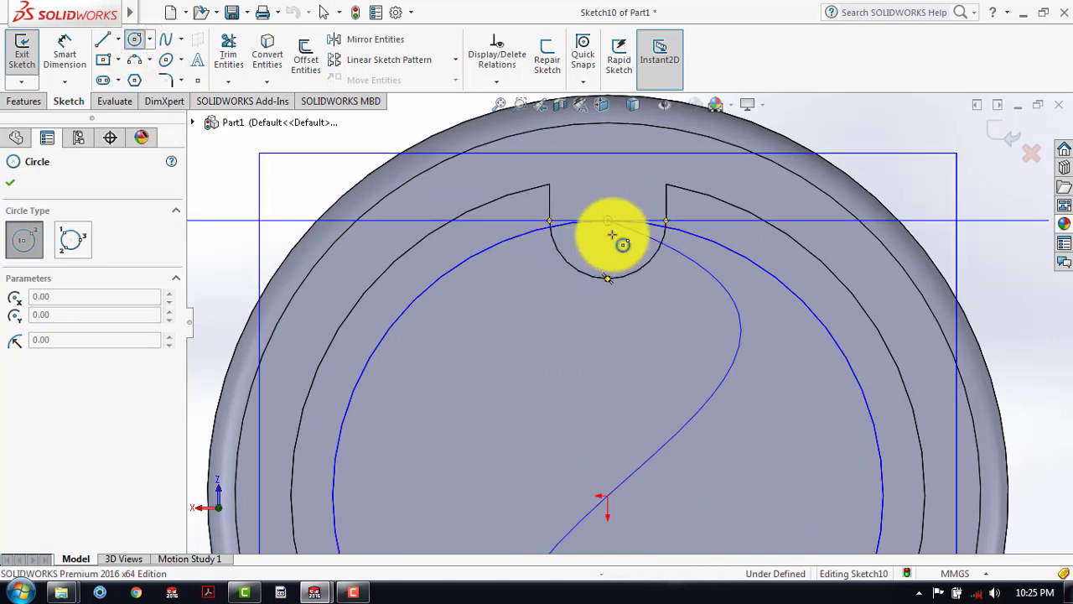
left_click(608, 221)
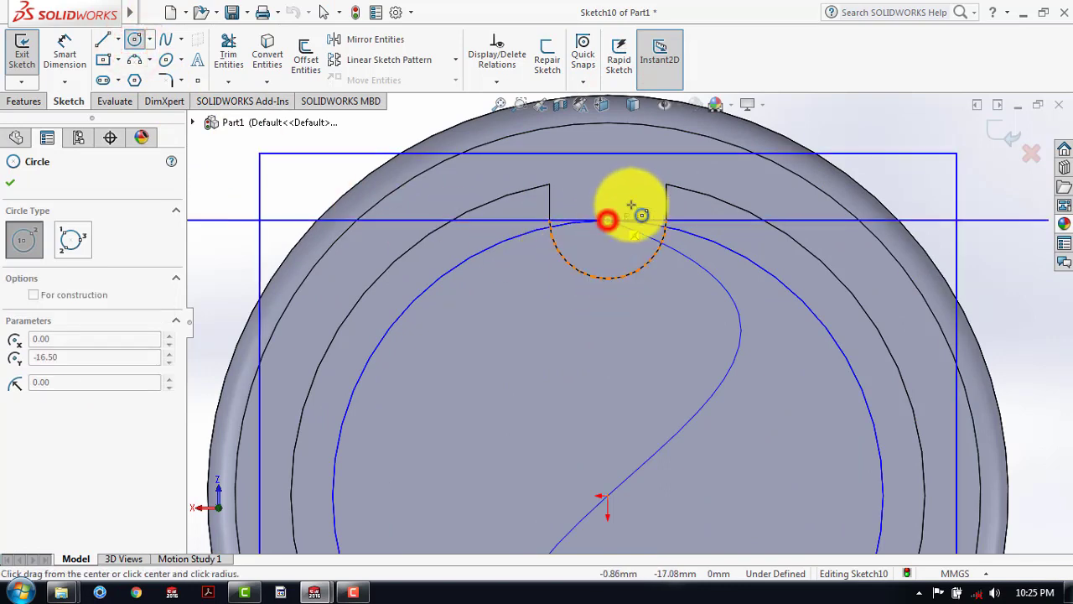
left_click(641, 196)
key("Escape")
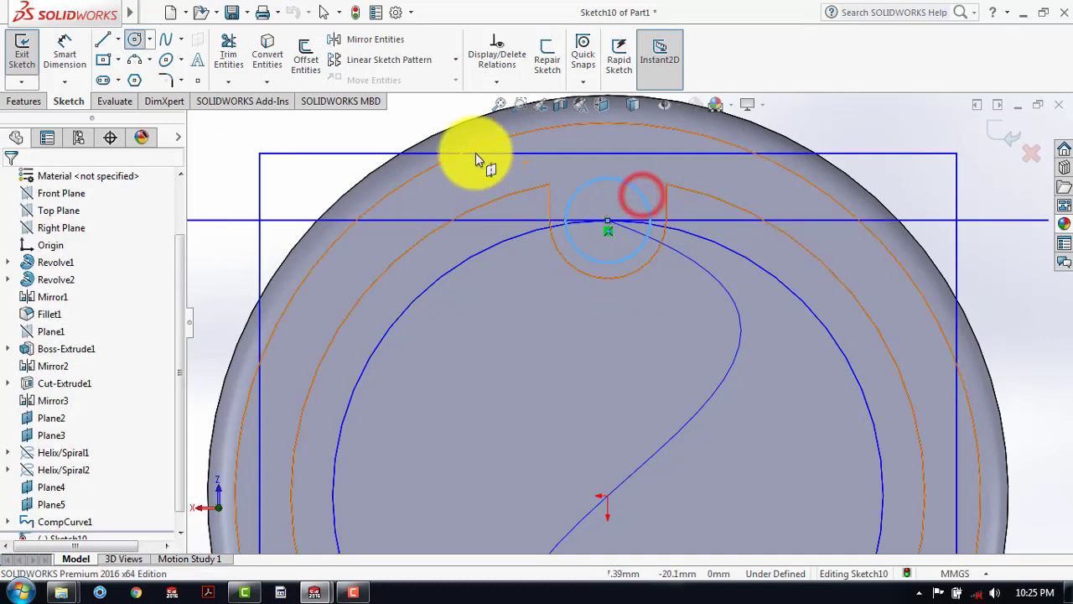
Step: Dimension the circle's diameter to 5.5 mm and exit the sketch
left_click(61, 46)
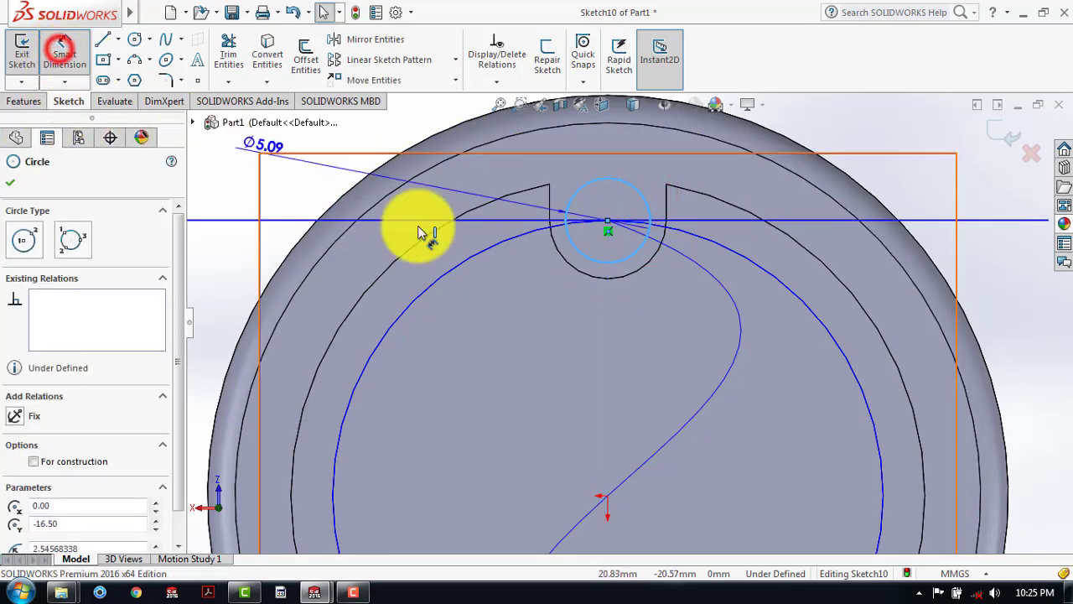
left_click(706, 301)
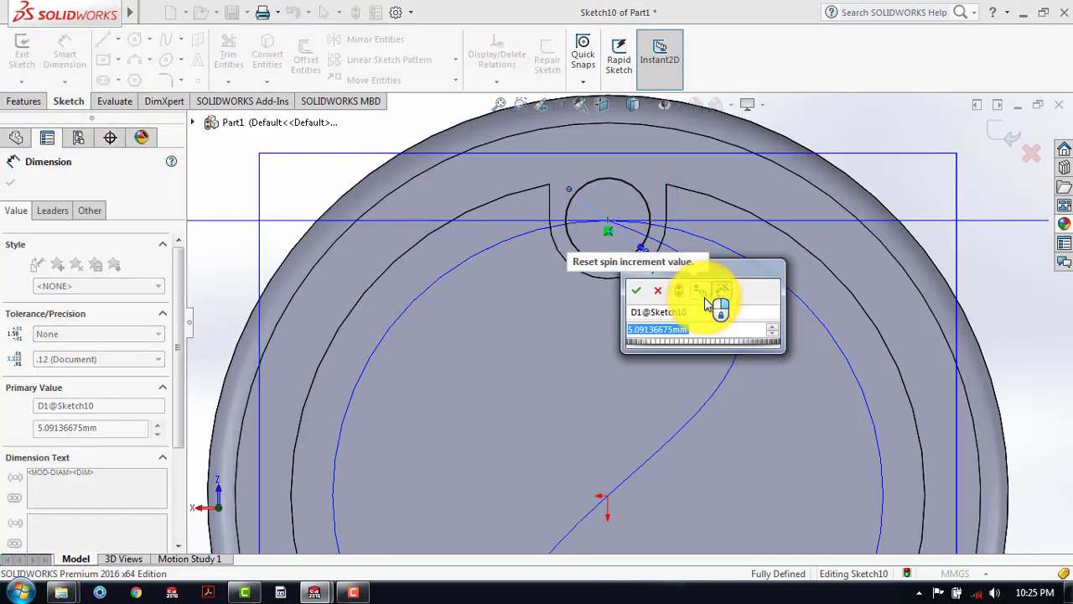
type("5.5")
key("Return")
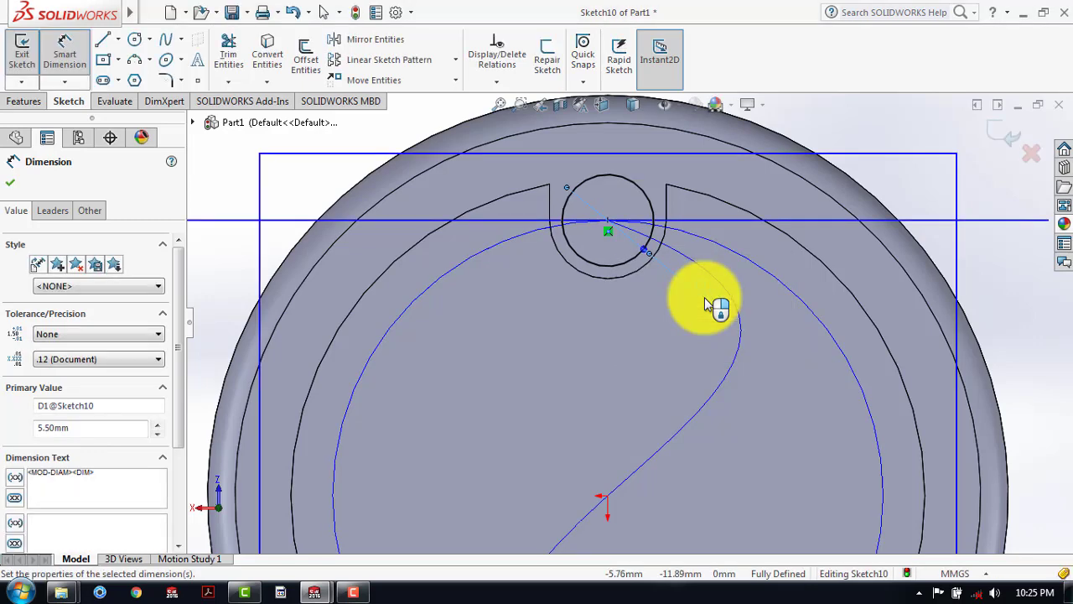
left_click(1006, 133)
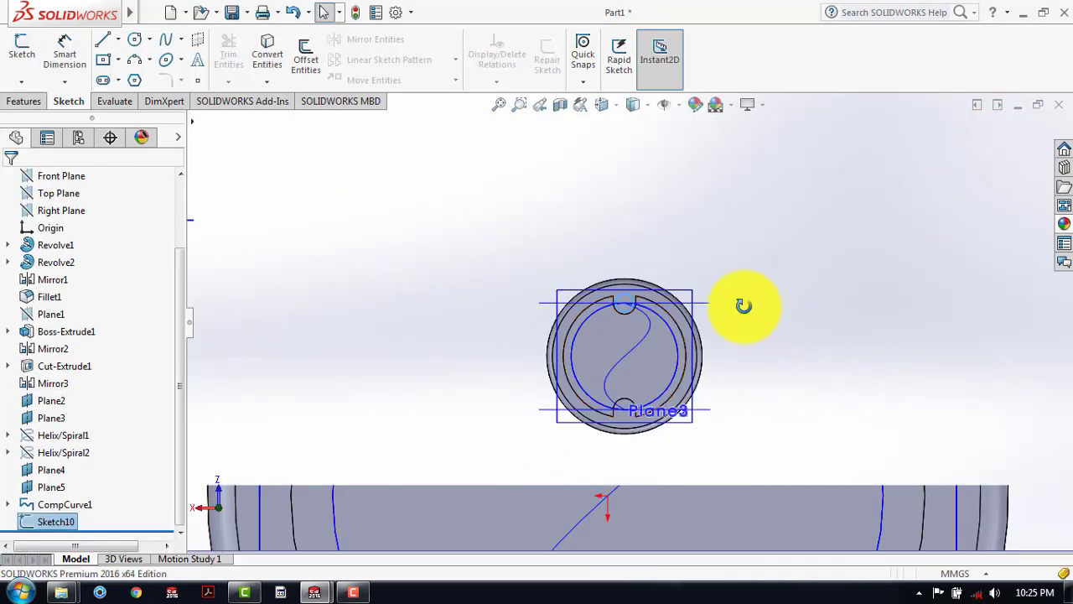
Step: Start a boss sweep using the 5.5 mm circle sketch as profile and the composite double-helix curve as path
middle_click_drag(744, 305, 714, 185)
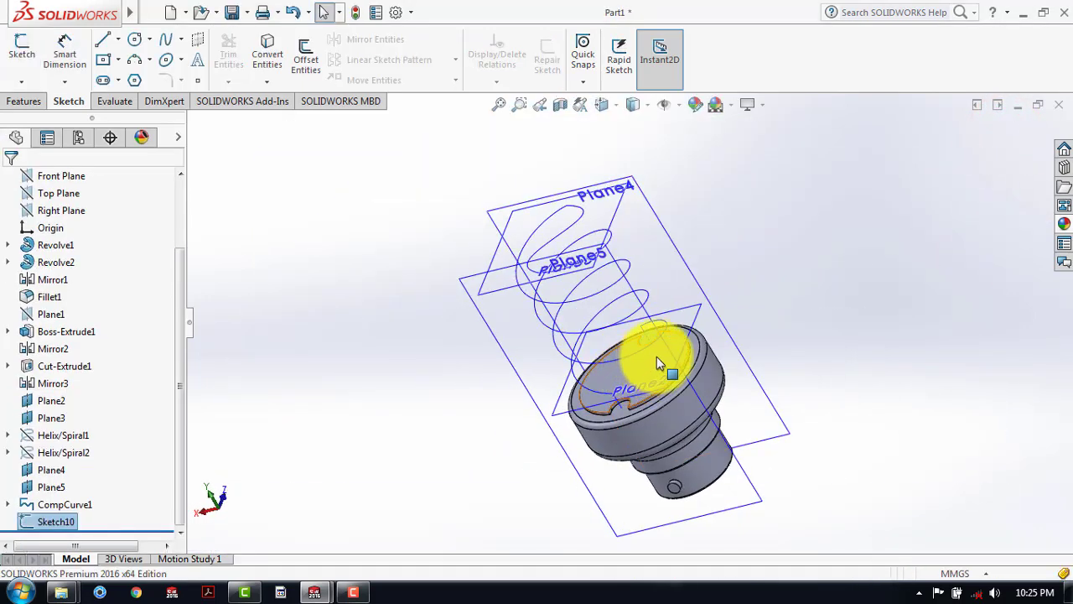
scroll(659, 364, "down", 4)
scroll(642, 350, "up", 4)
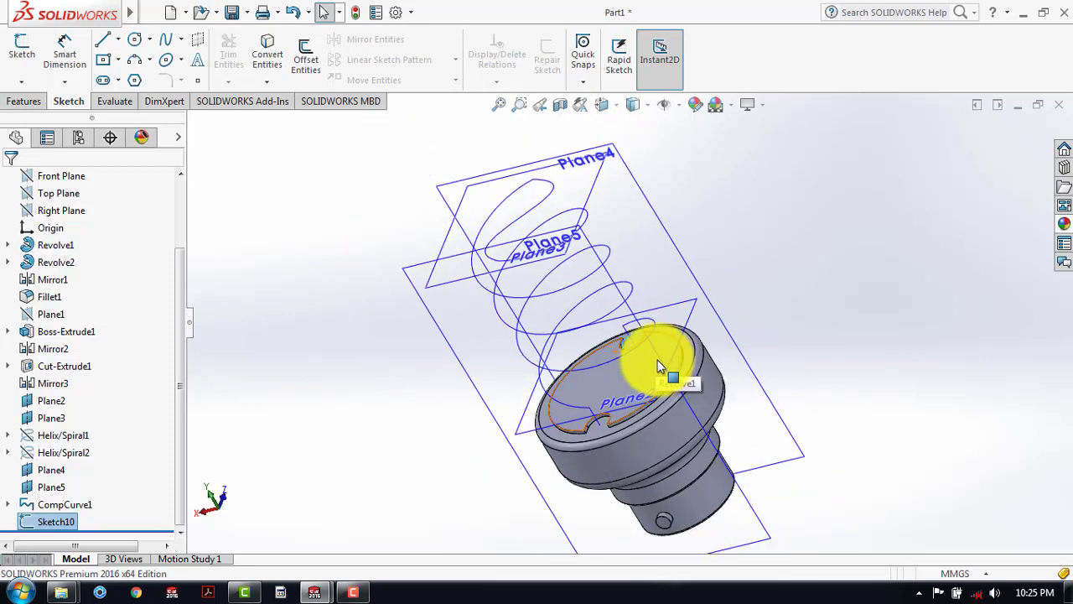
left_click(23, 101)
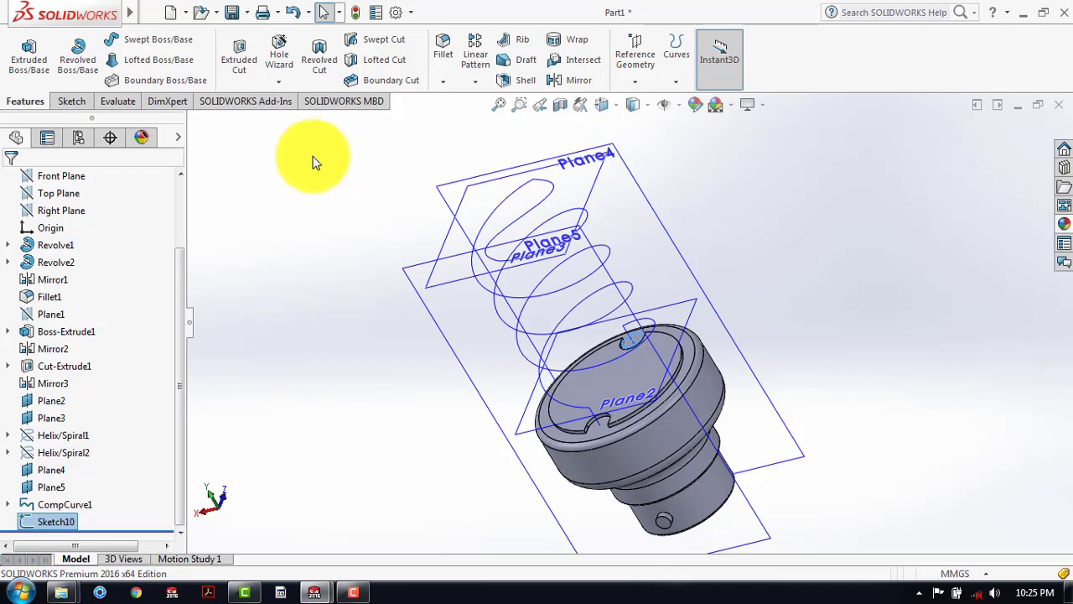
left_click(180, 38)
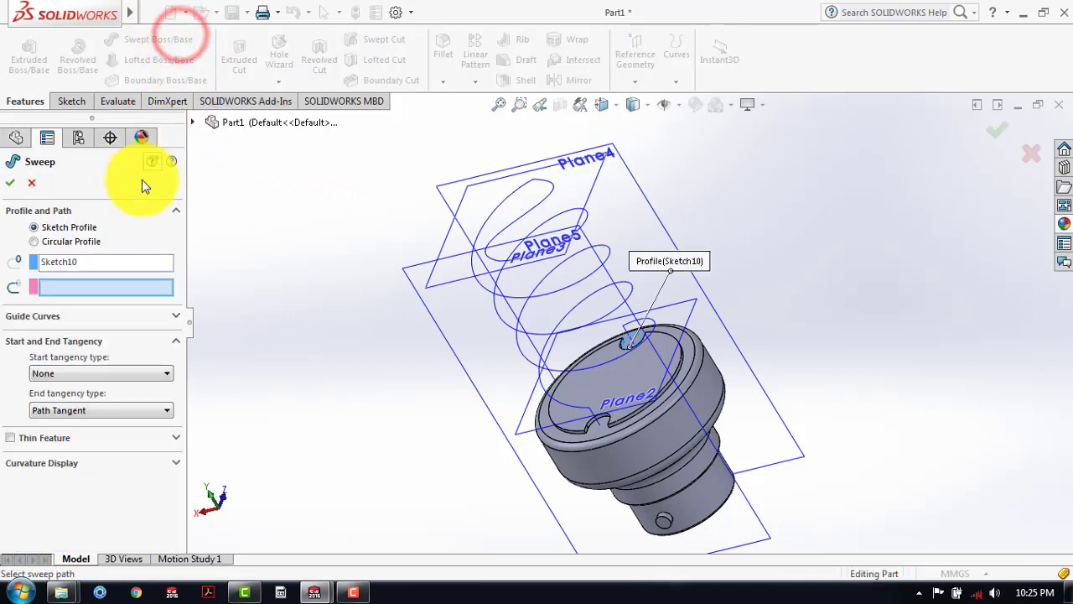
left_click(97, 287)
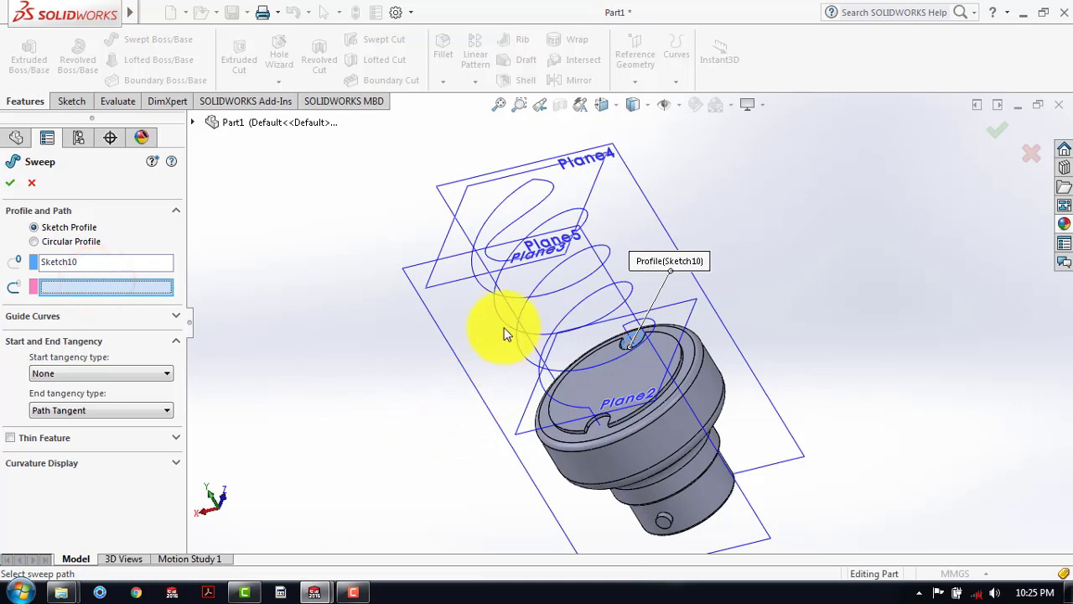
left_click(195, 124)
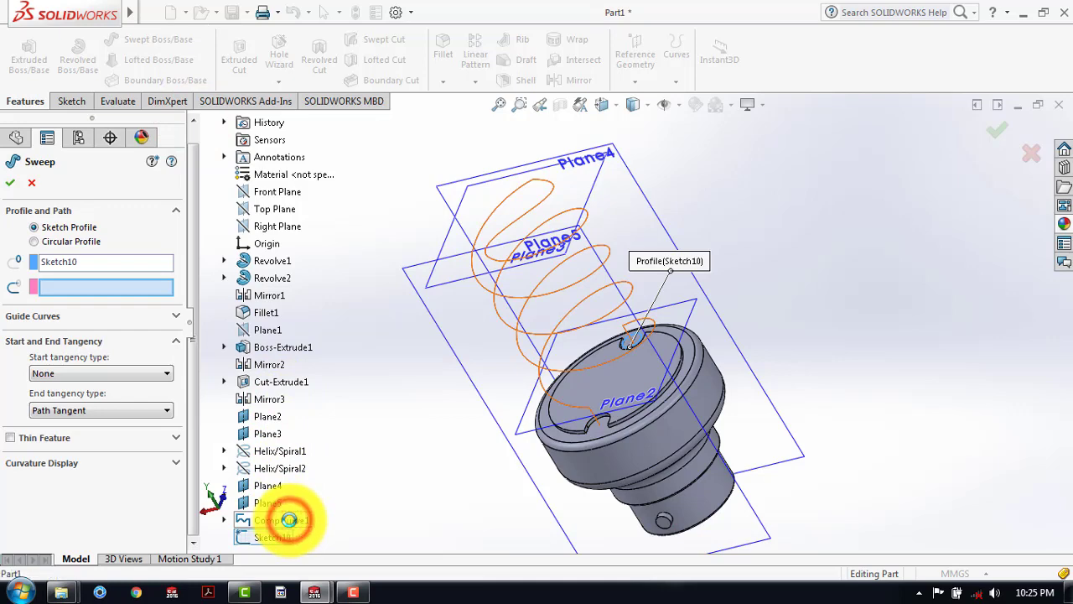
left_click(288, 520)
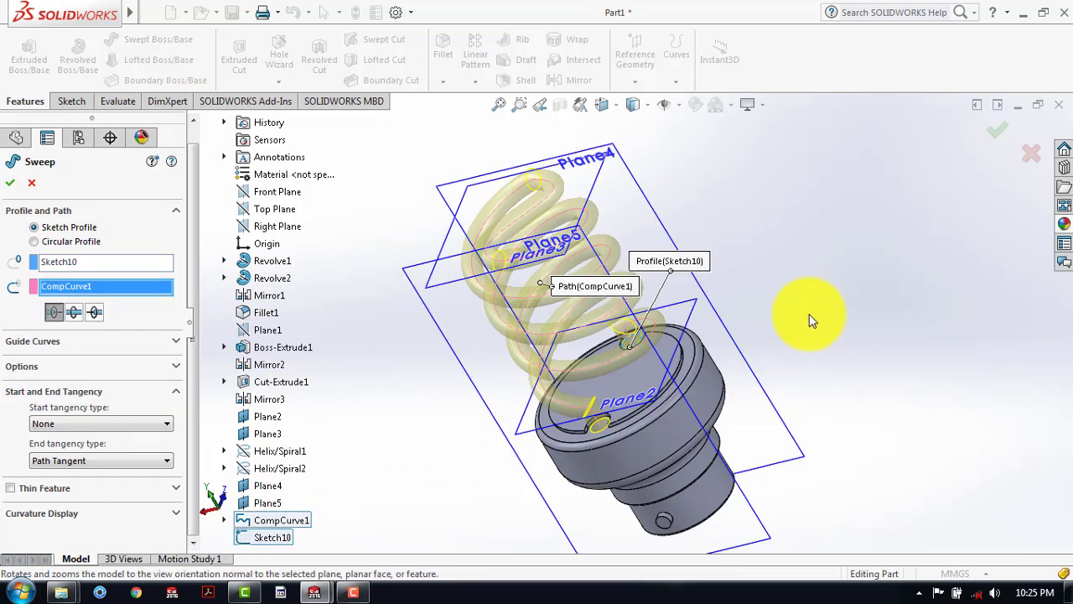
middle_click_drag(798, 306, 771, 269)
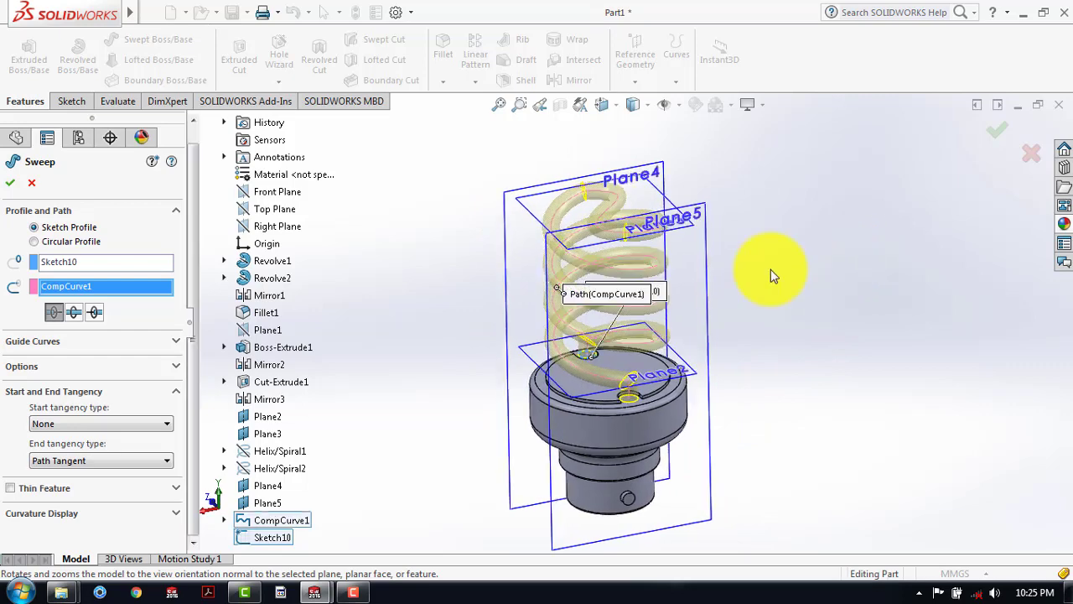
scroll(565, 340, "down", 2)
scroll(568, 345, "up", 2)
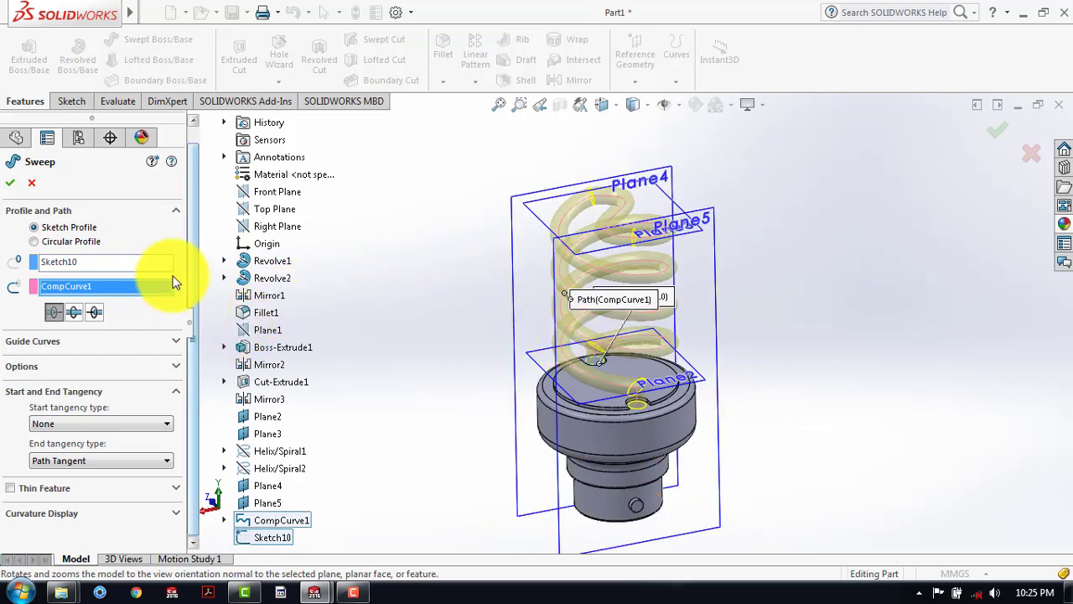
Step: Complete the sweep with end tangency set to None and a one-direction thin feature 0.50 mm thick
left_click(87, 466)
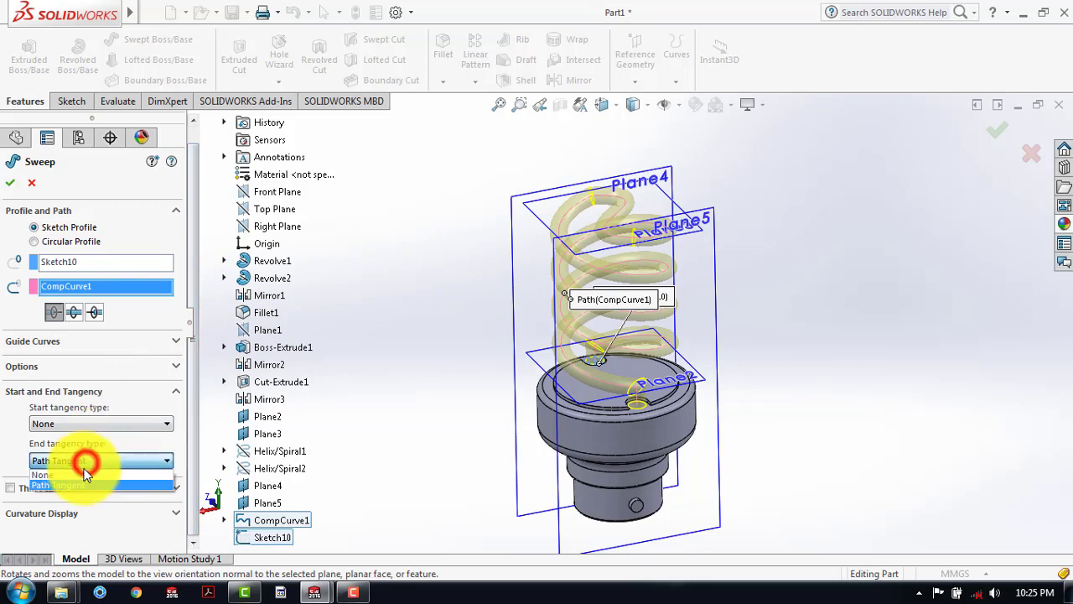
left_click(11, 488)
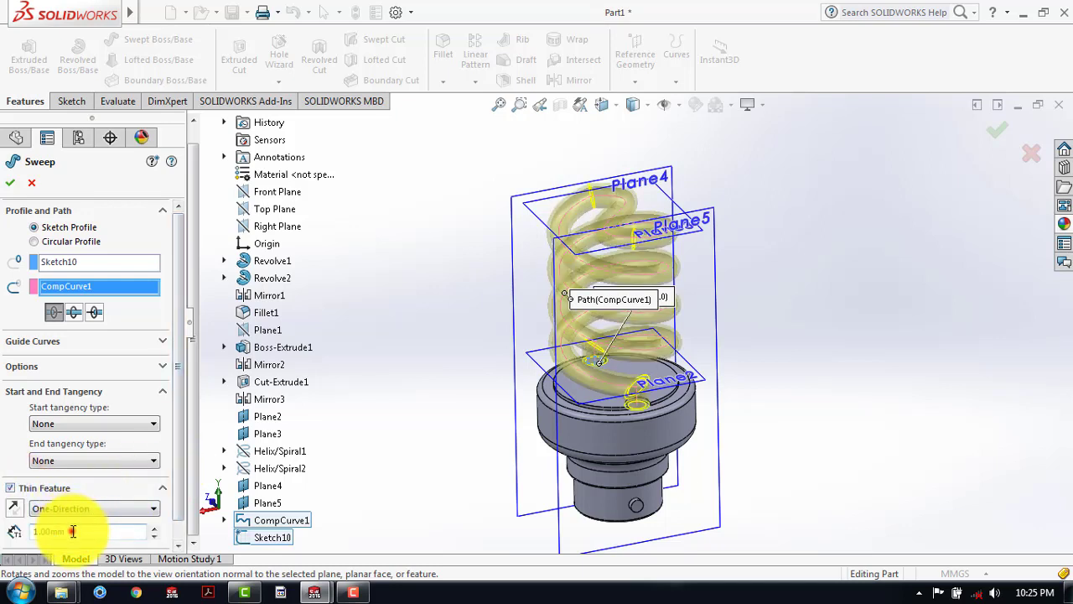
double_click(73, 530)
left_click(13, 162)
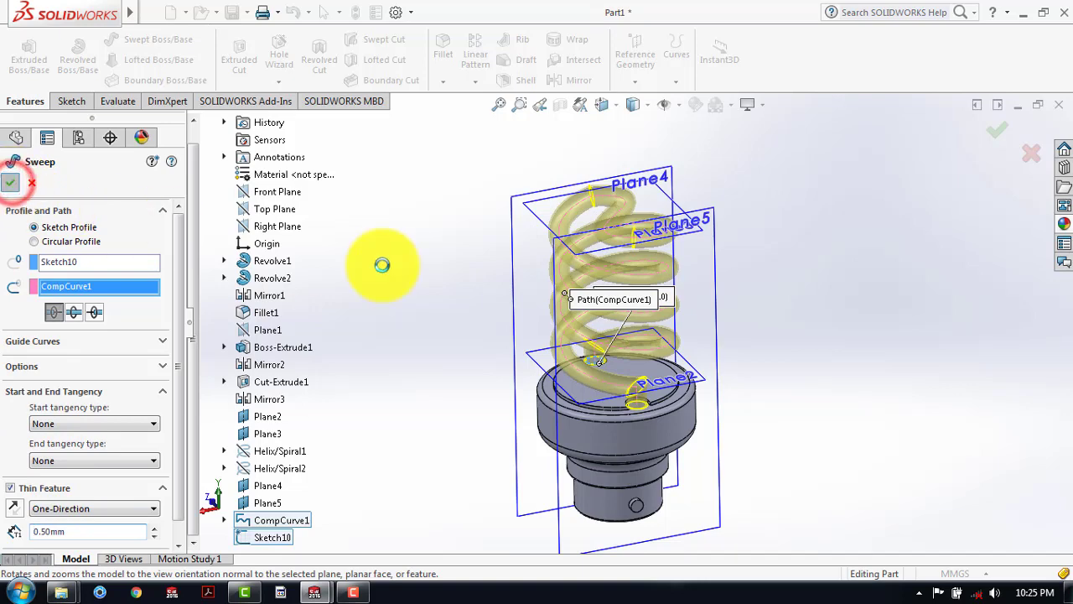
Step: Hide the reference planes Plane5, Plane4 and Plane3 around the spiral tube
middle_click_drag(776, 253, 666, 239)
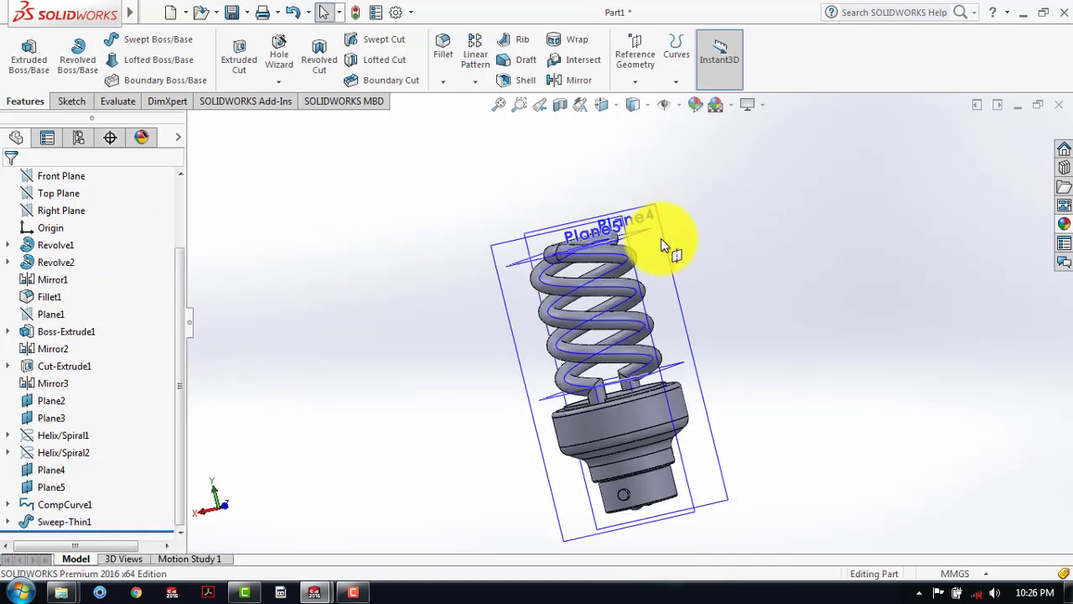
scroll(658, 254, "down", 2)
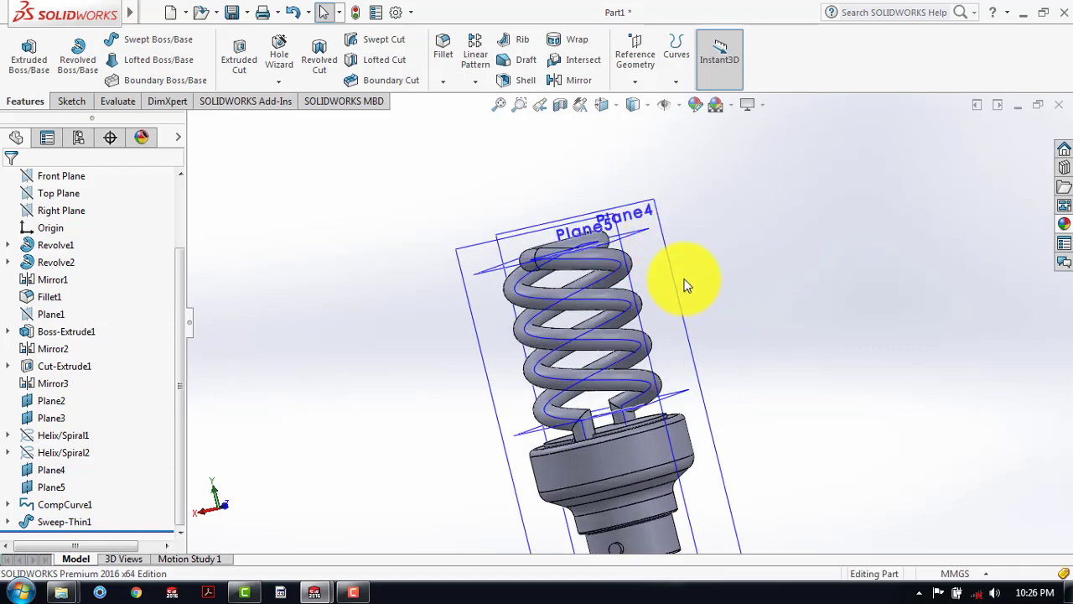
scroll(682, 288, "up", 3)
scroll(665, 337, "down", 3)
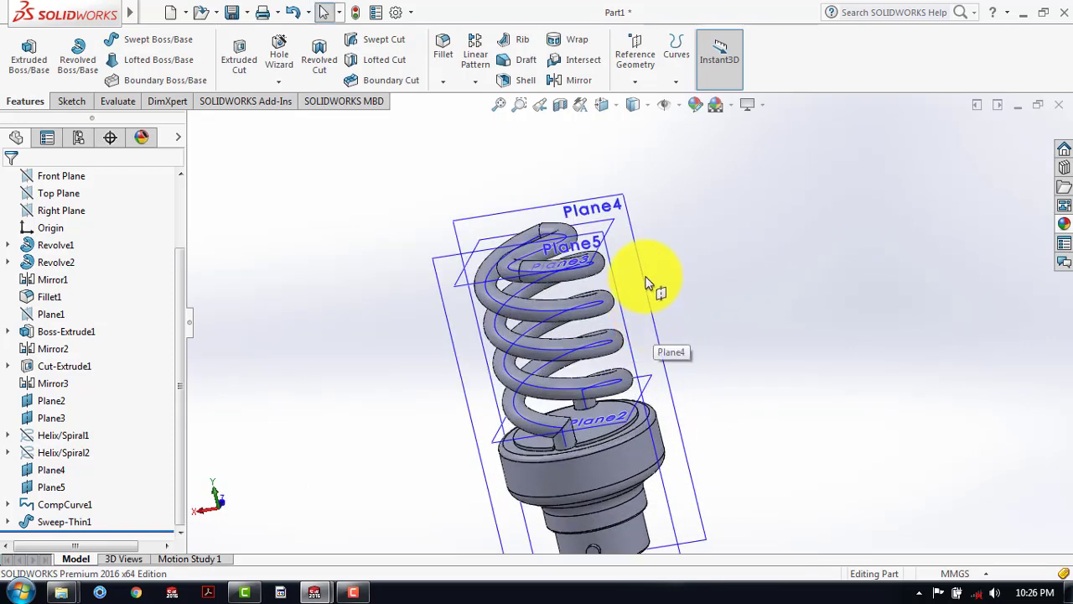
right_click(437, 270)
left_click(484, 250)
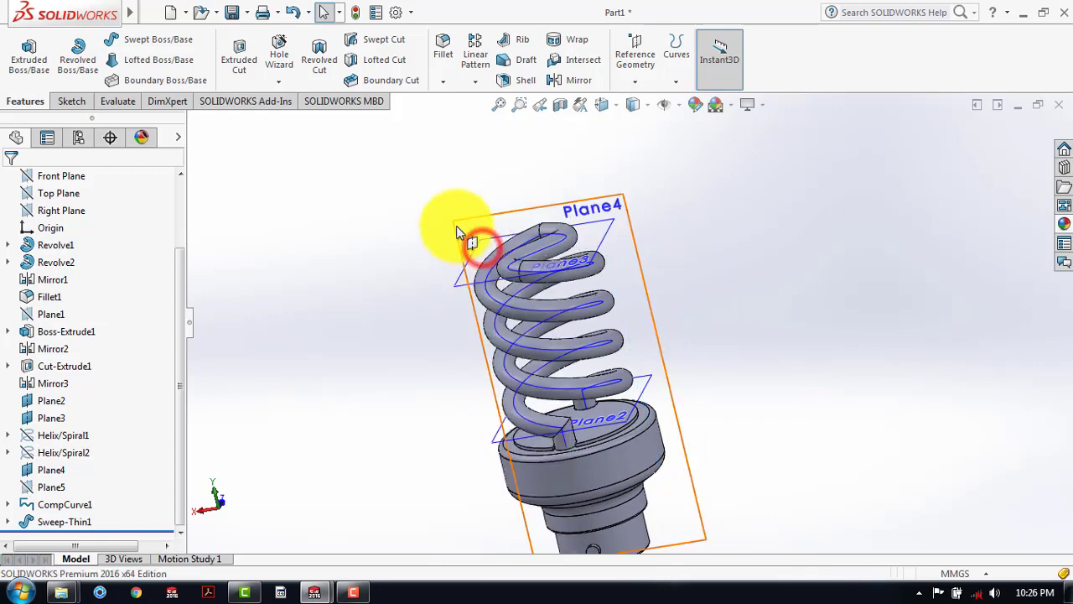
right_click(457, 232)
left_click(509, 203)
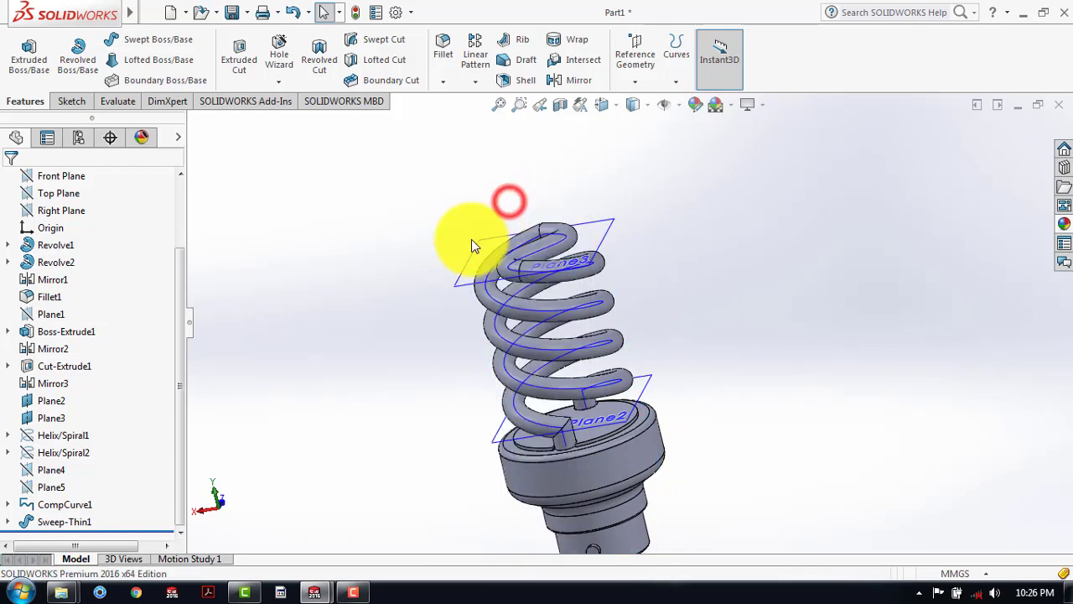
right_click(474, 262)
left_click(521, 235)
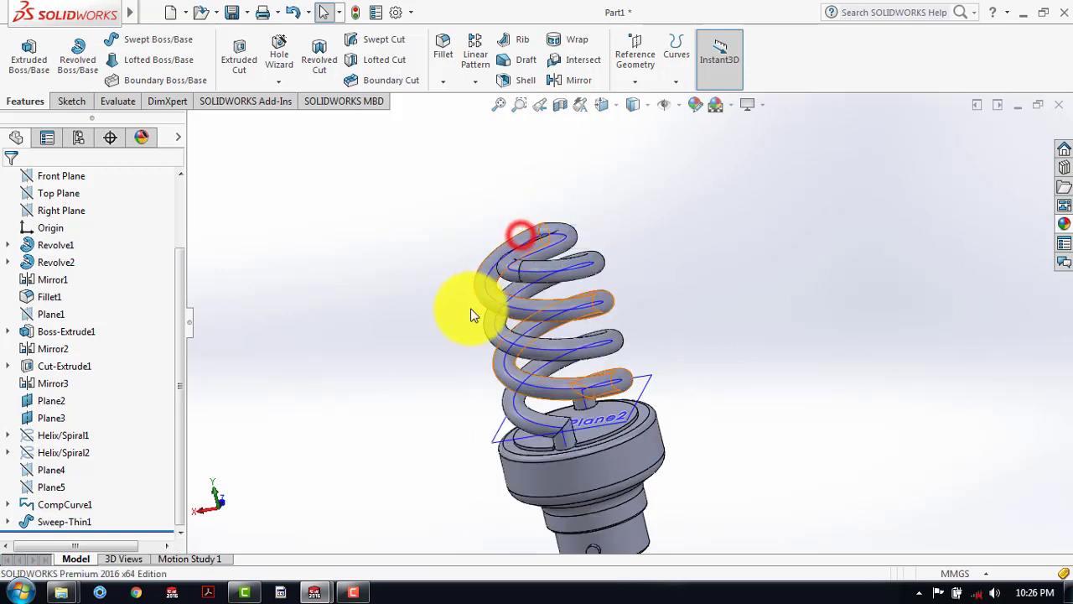
Step: Hide the composite curve inside the spiral tube and Plane2 at the base's end face
right_click(504, 362)
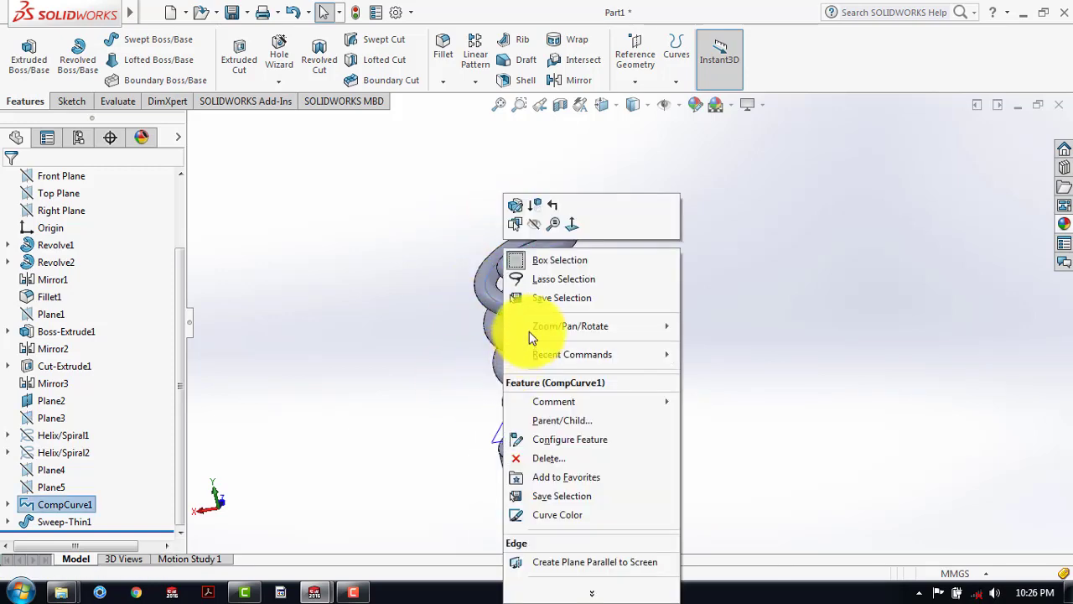
left_click(529, 222)
scroll(570, 347, "down", 5)
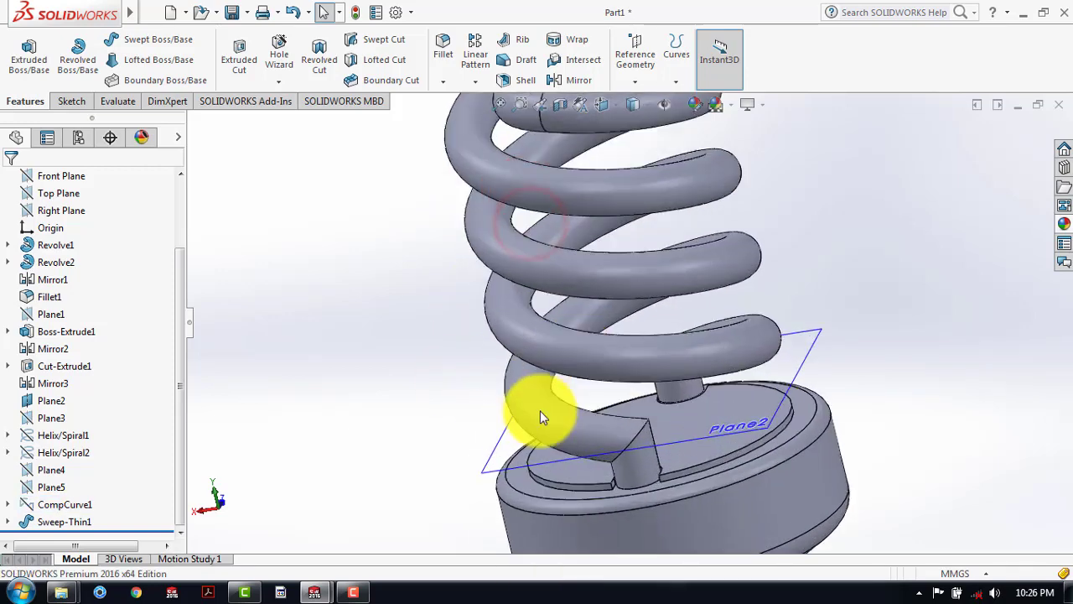
right_click(484, 473)
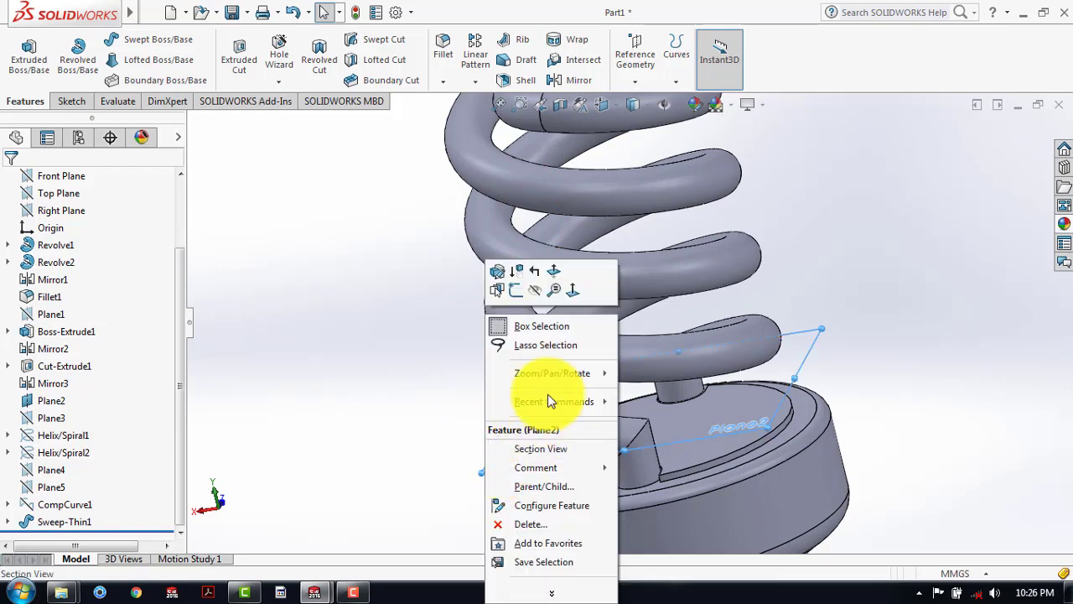
left_click(534, 289)
Step: Apply the Backdrop - Grey with Overhead Light scene to the viewport
scroll(727, 311, "up", 5)
scroll(696, 369, "down", 3)
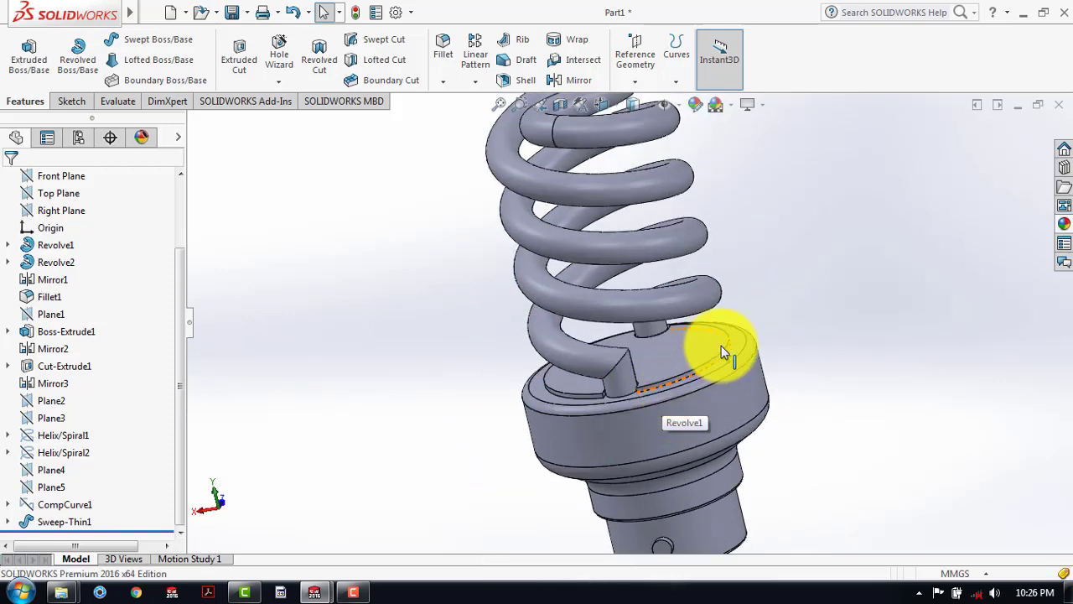
scroll(809, 279, "up", 4)
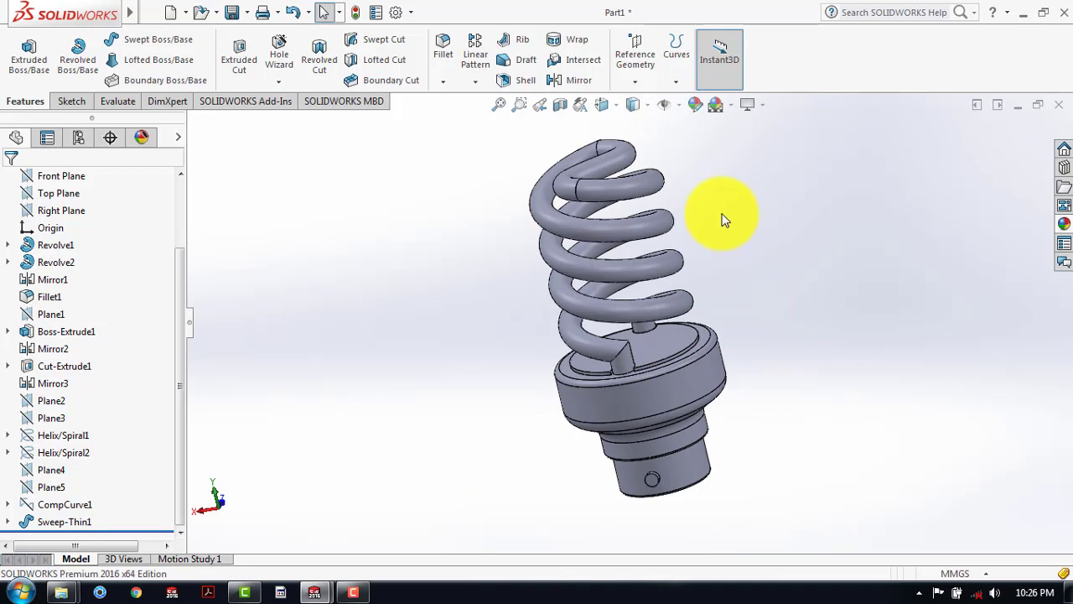
left_click(730, 105)
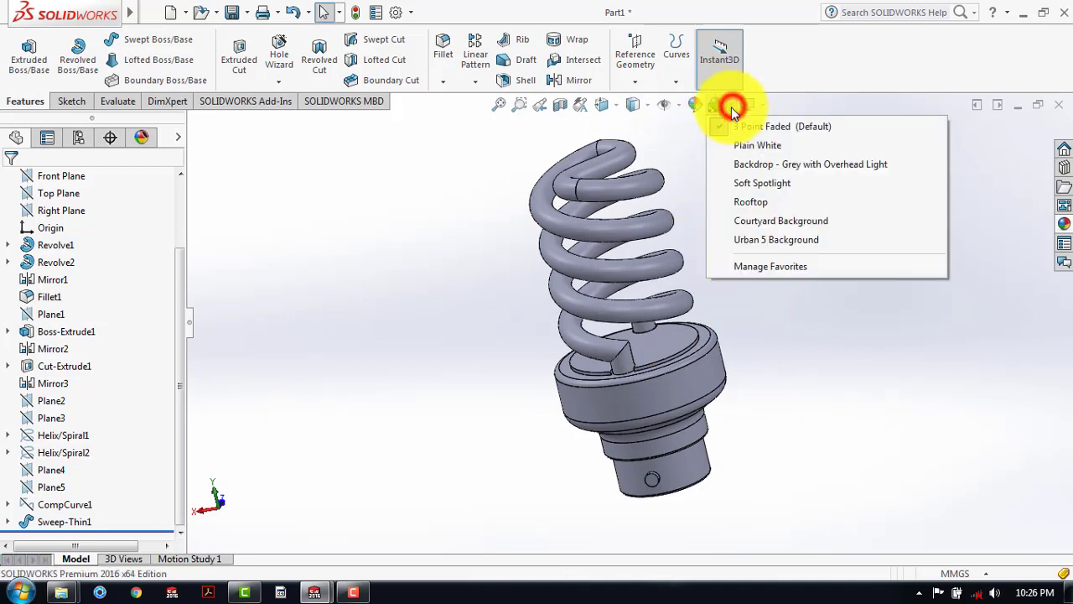
left_click(758, 165)
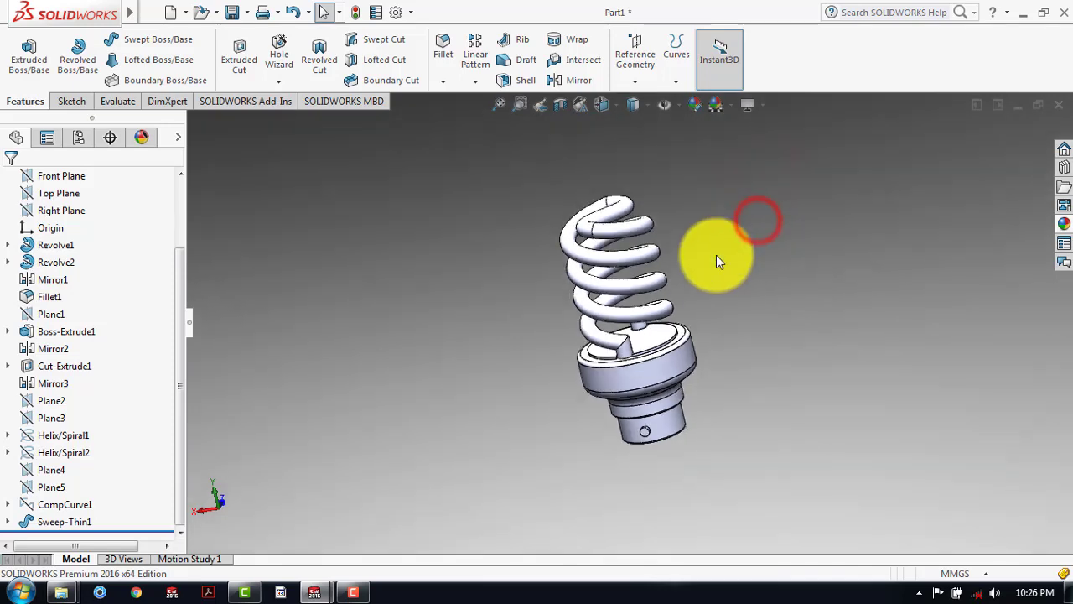
Step: Change the display style of the model to shaded without edges
left_click(616, 104)
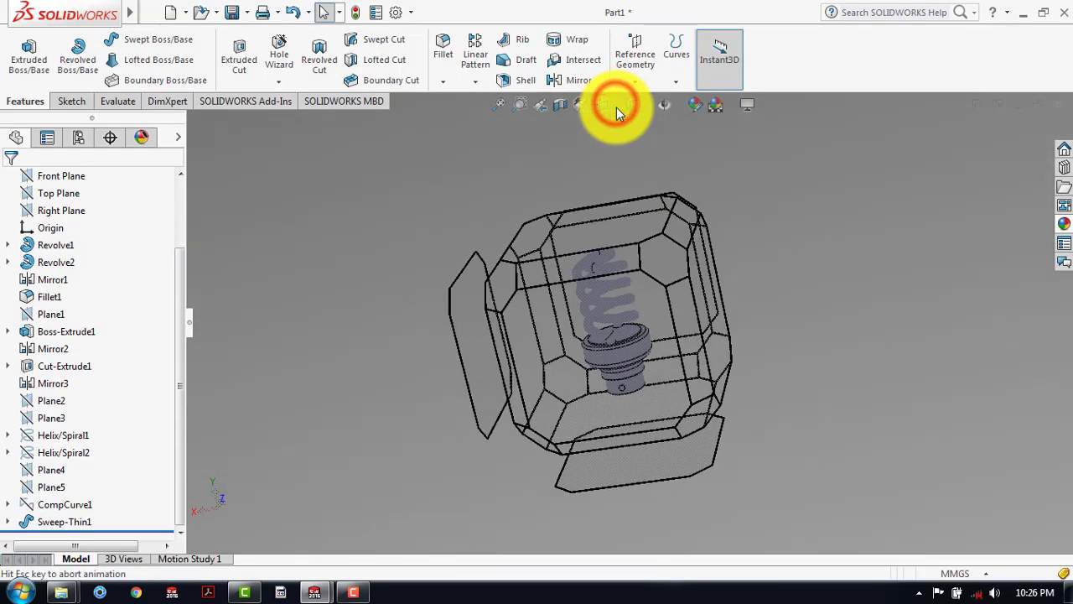
left_click(738, 178)
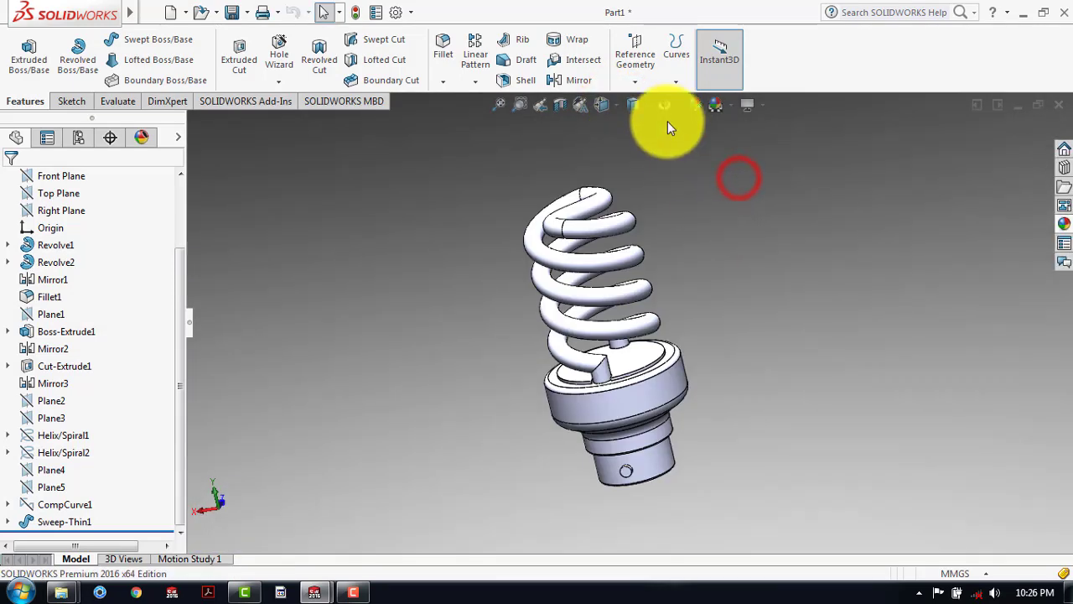
left_click(650, 104)
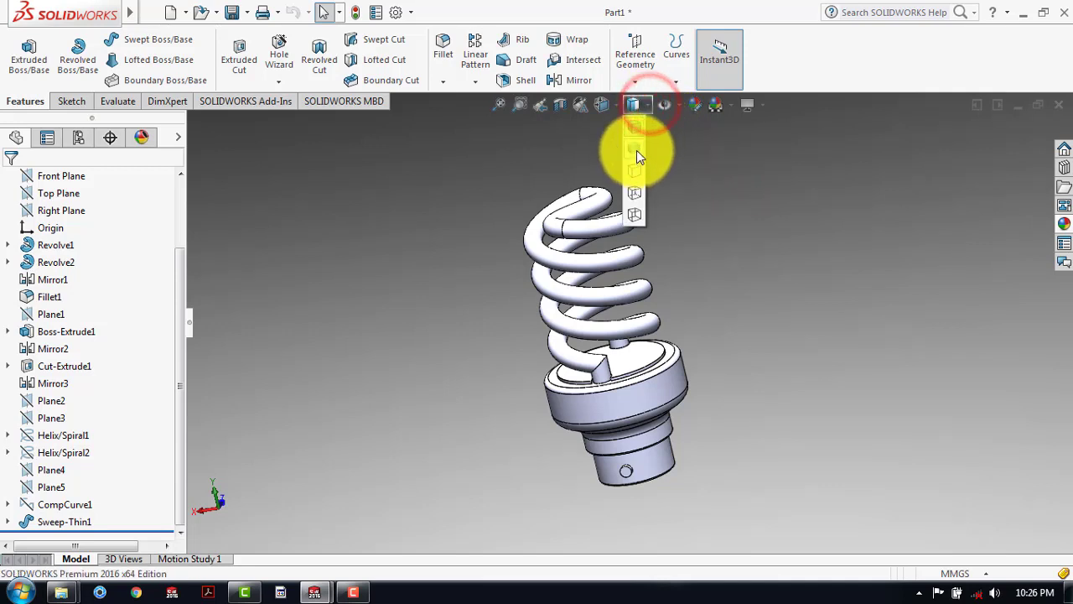
left_click(636, 150)
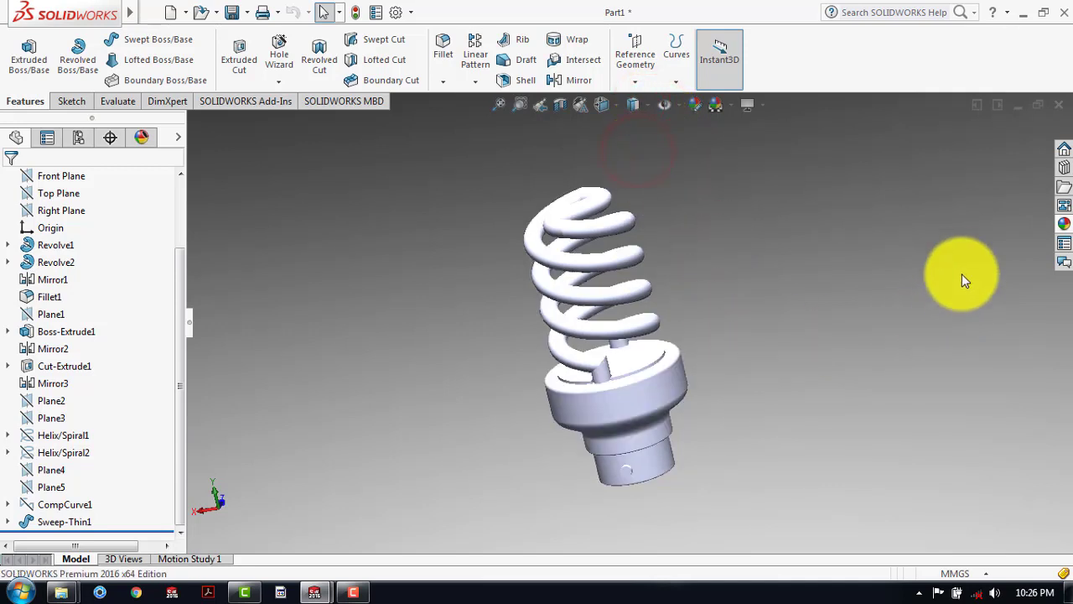
Step: Apply the white soft touch plastic appearance to the bulb's base features Revolve1, Boss-Extrude1 and Mirror2
left_click(43, 244)
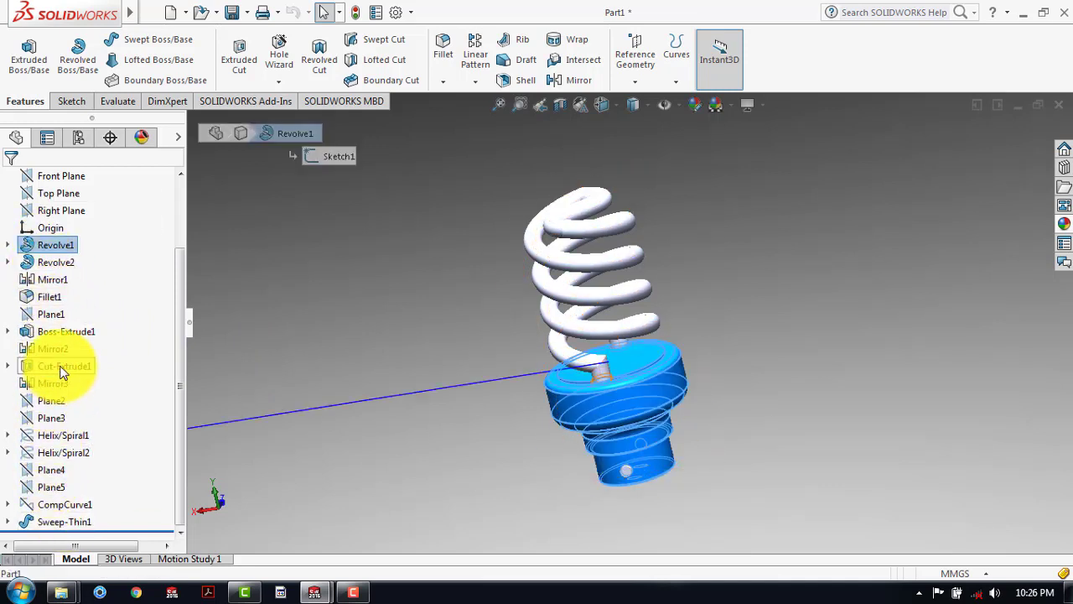
left_click(63, 330, "ctrl")
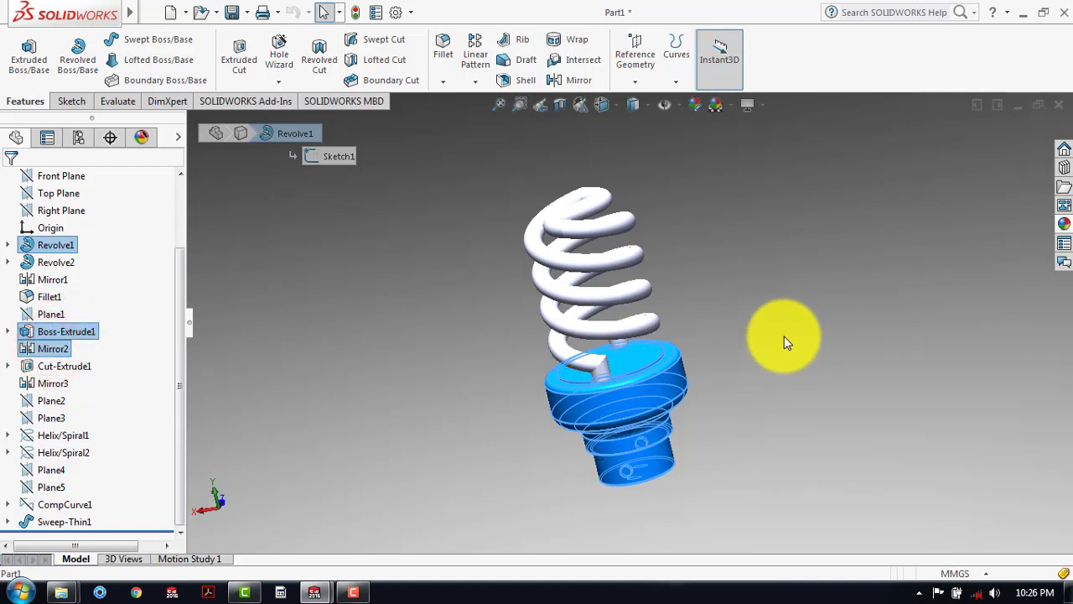
left_click(1063, 223)
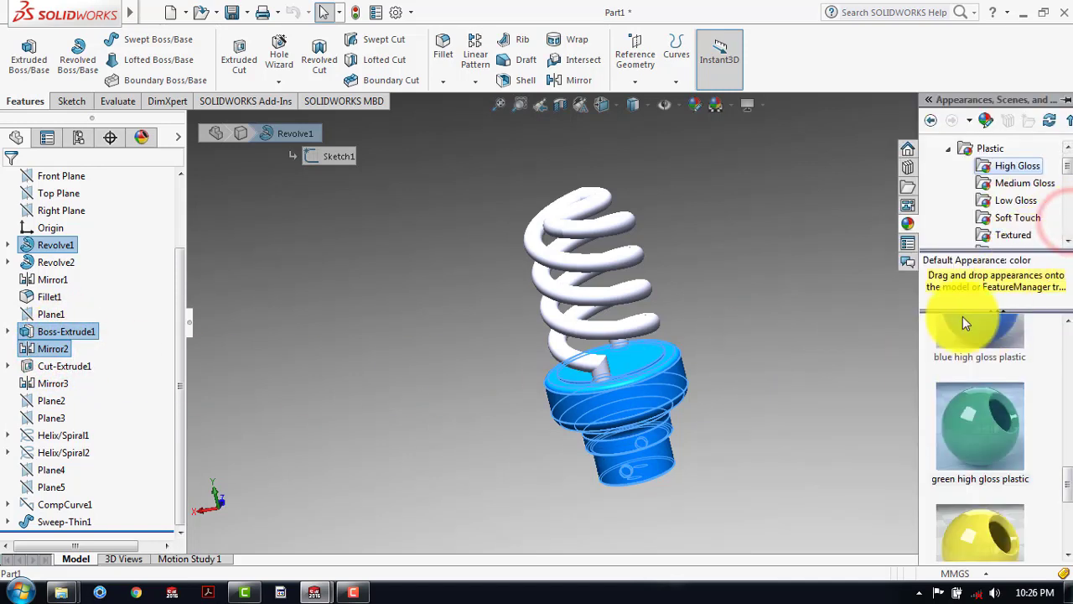
scroll(980, 184, "up", 1)
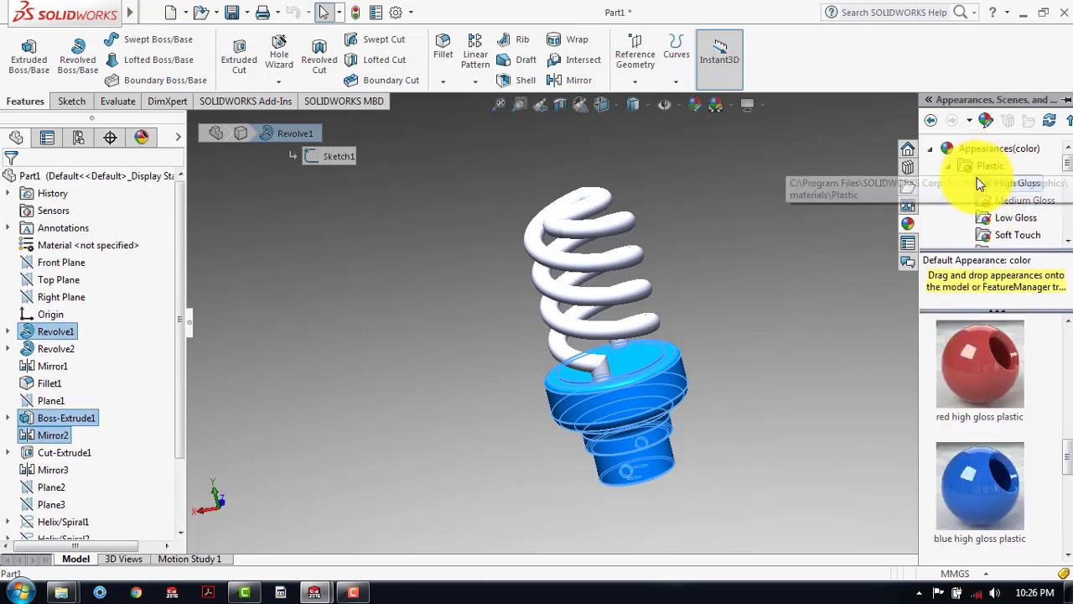
left_click(1022, 235)
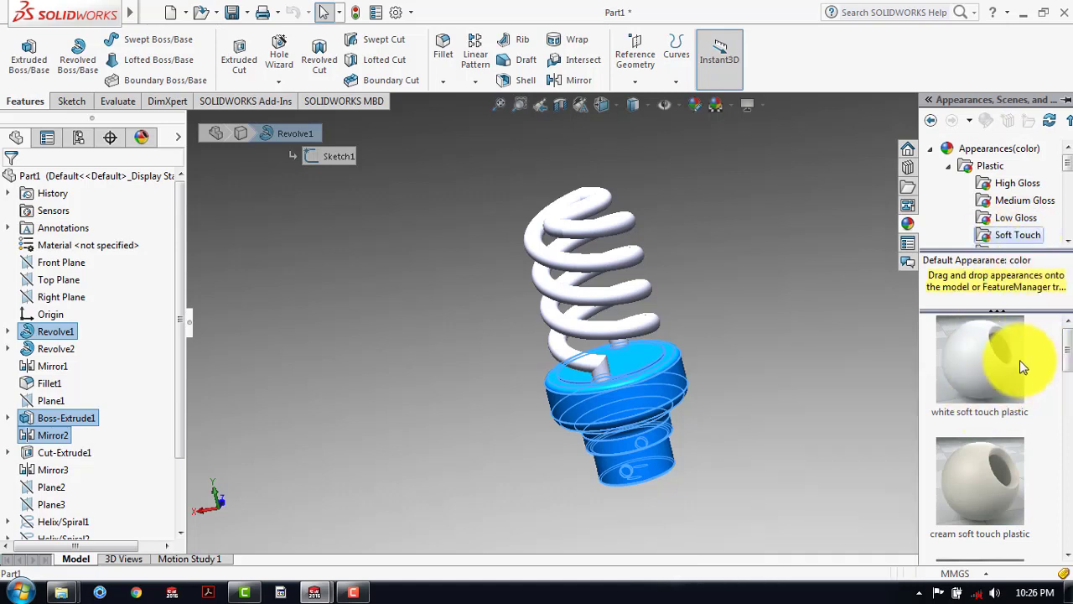
double_click(985, 351)
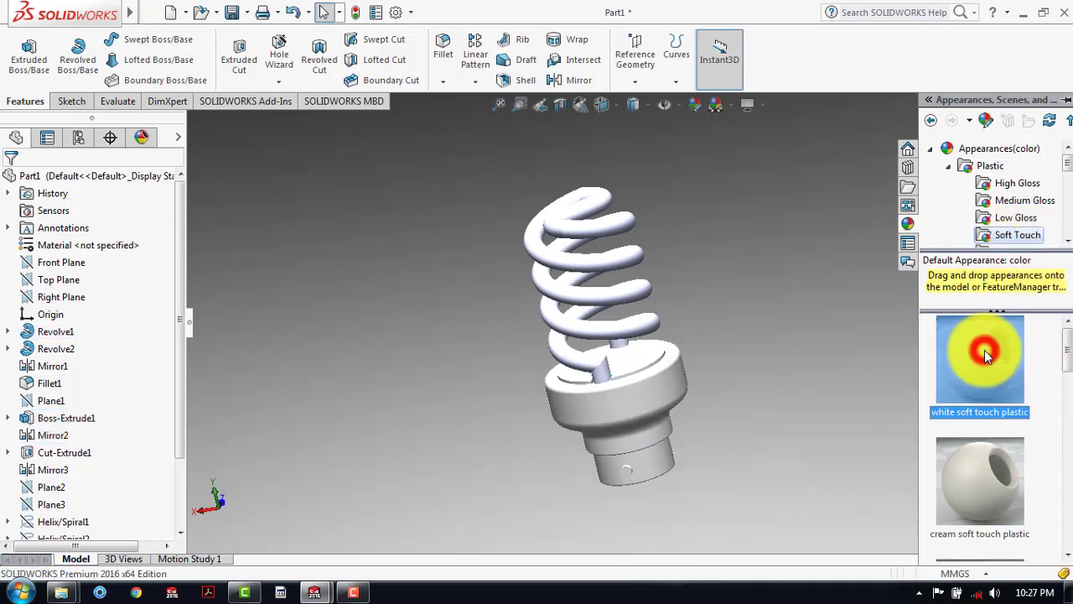
Step: Apply the White Neon Tube light appearance to the spiral tube feature Sweep-Thin1
left_click(801, 348)
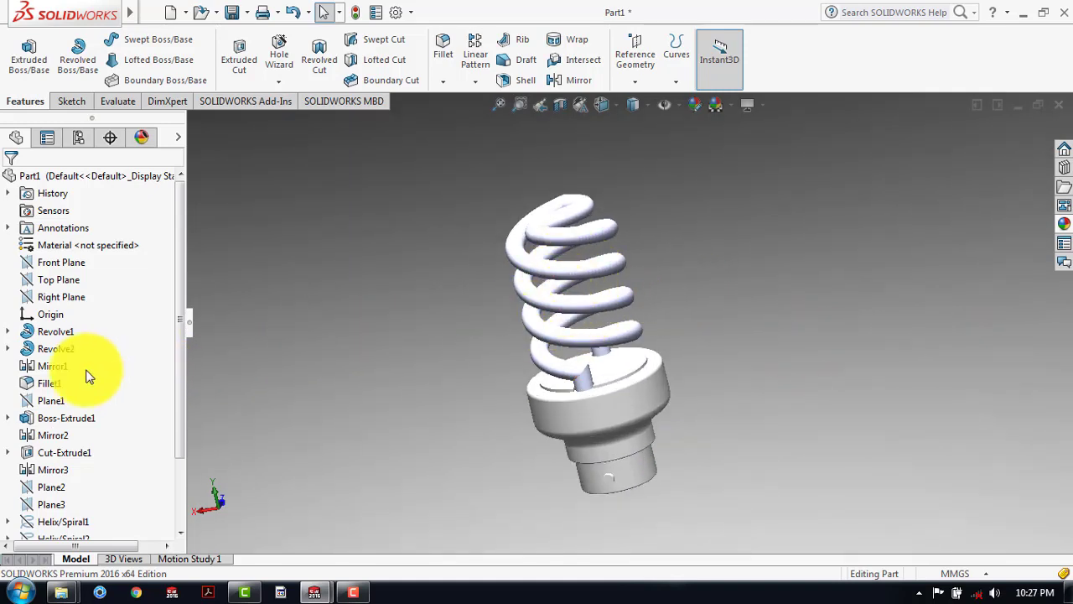
scroll(84, 419, "down", 2)
left_click(63, 526)
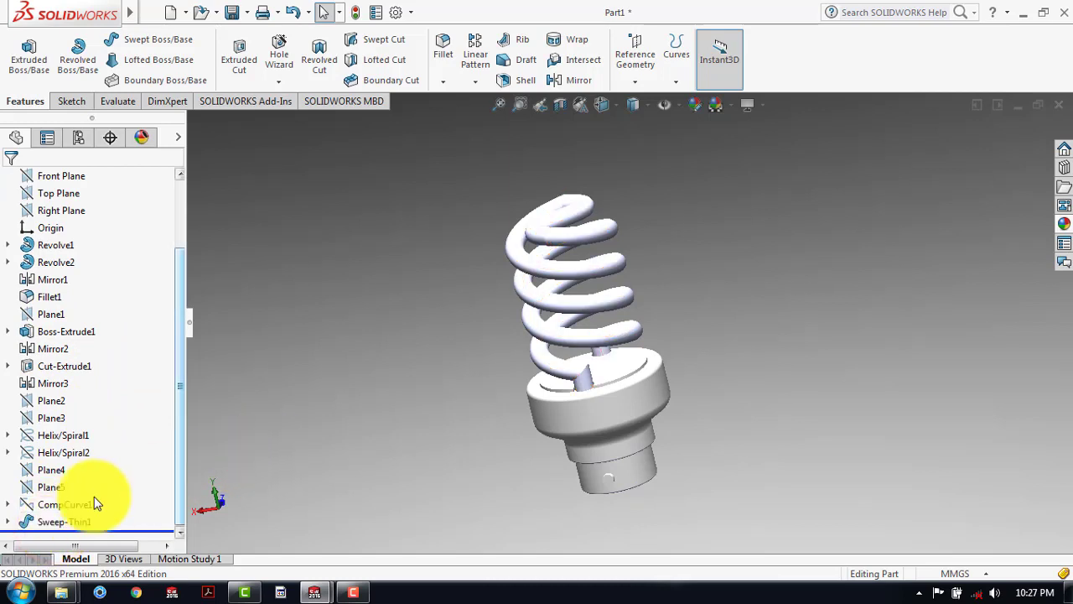
left_click(55, 522)
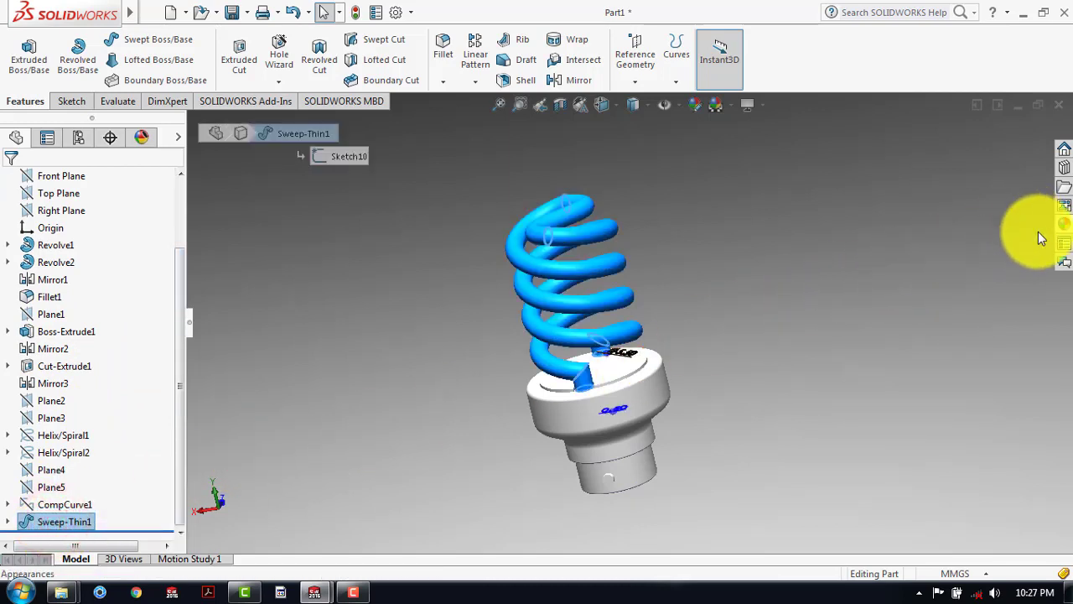
left_click(1065, 224)
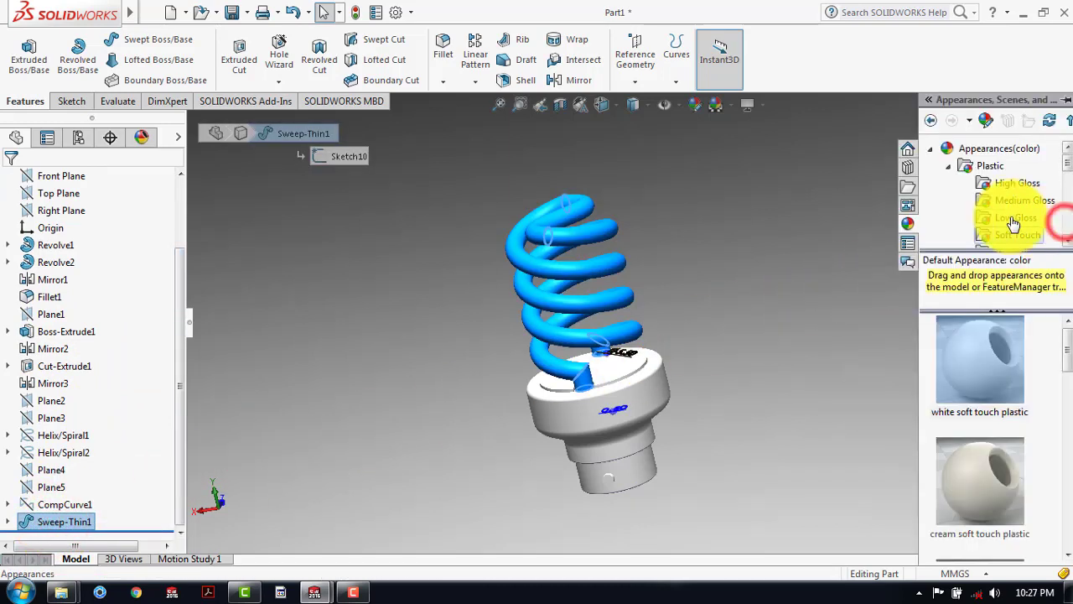
left_click(949, 168)
scroll(968, 203, "down", 2)
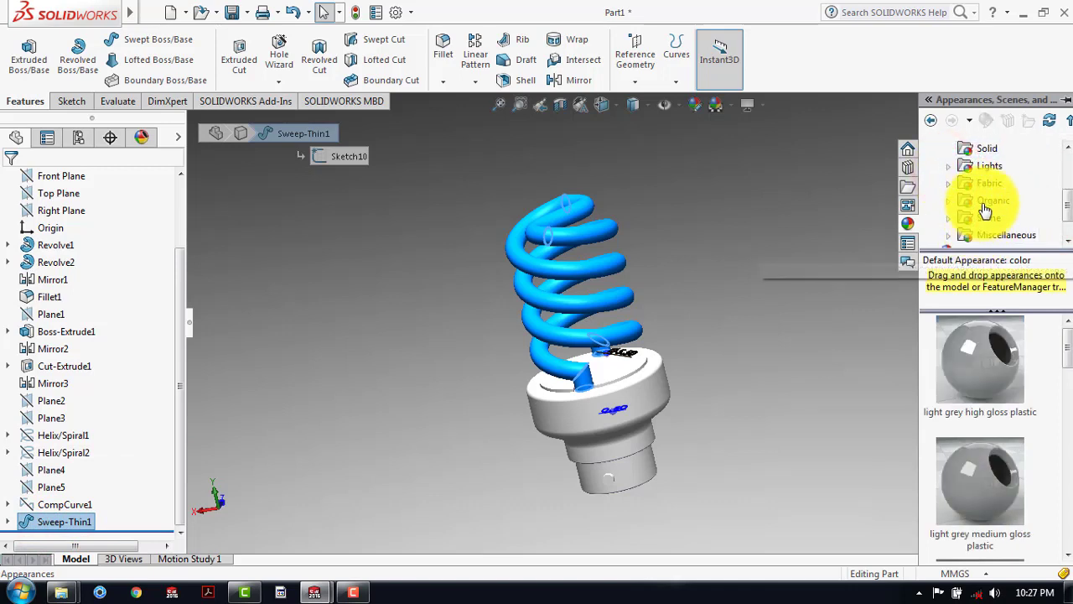
left_click(949, 166)
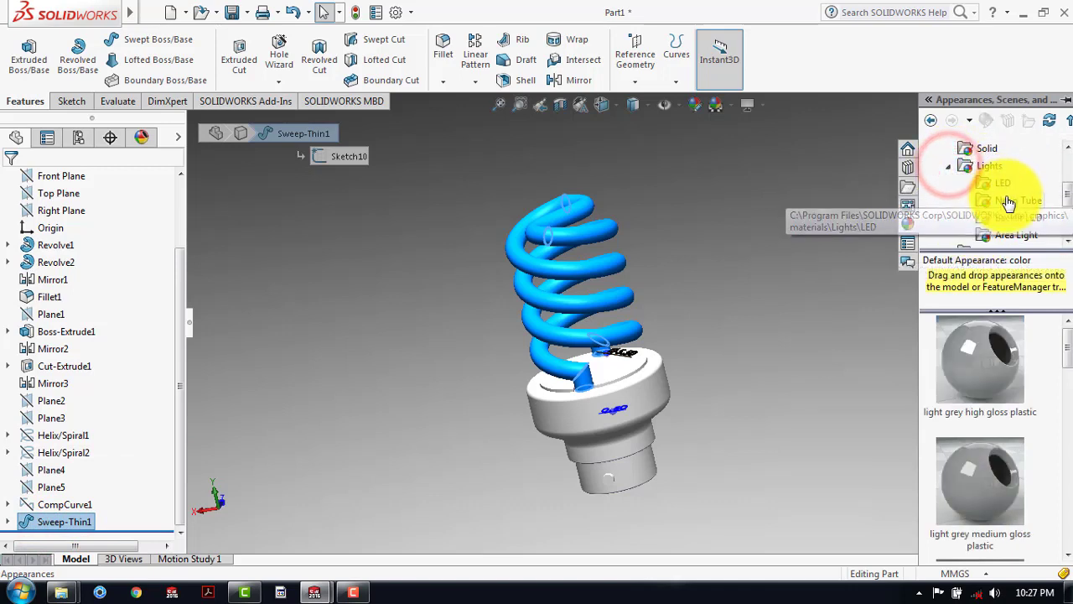
left_click(1009, 203)
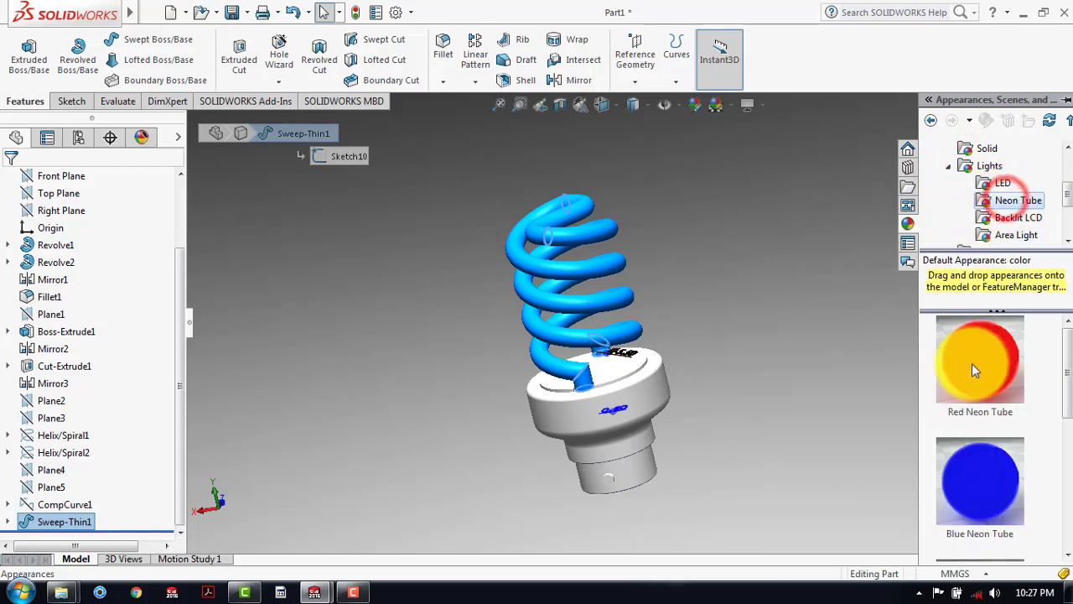
scroll(973, 400, "down", 3)
scroll(973, 400, "down", 2)
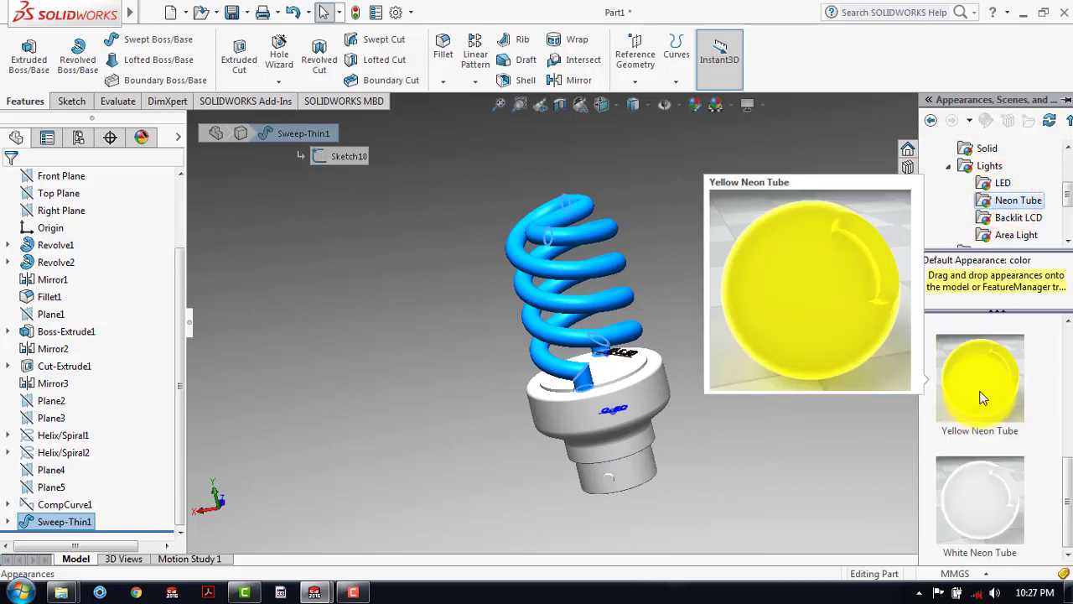
double_click(983, 504)
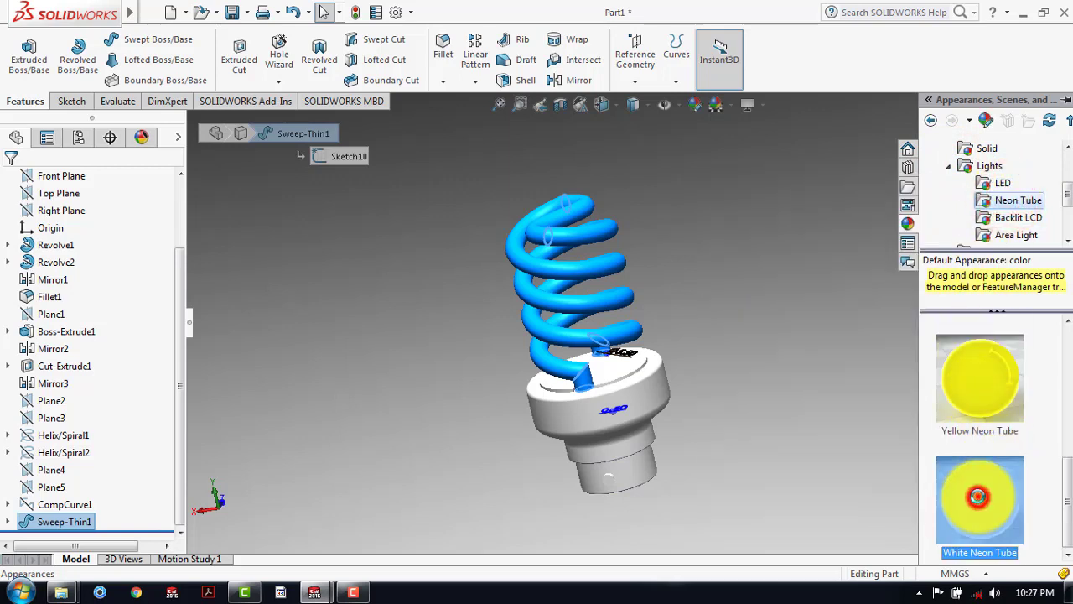
left_click(797, 382)
middle_click_drag(725, 409, 829, 341)
mouse_move(676, 376)
middle_mouse_down()
mouse_move(687, 355)
mouse_move(658, 396)
mouse_move(683, 395)
middle_mouse_up()
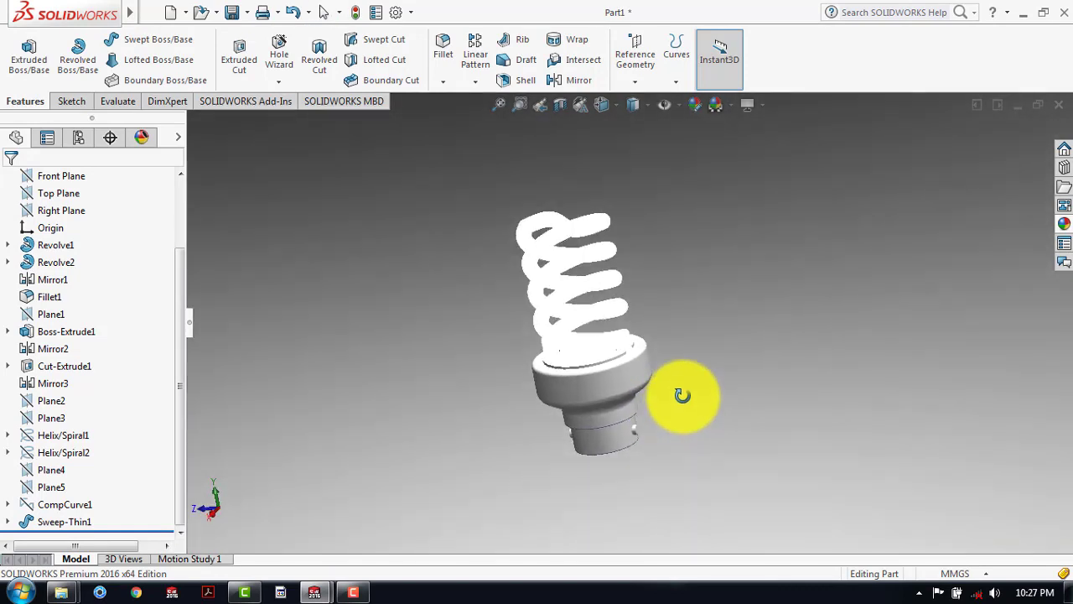
Step: Apply the brushed bronze metal appearance to the base's two side pins, Boss-Extrude1 and Mirror2
scroll(627, 417, "down", 5)
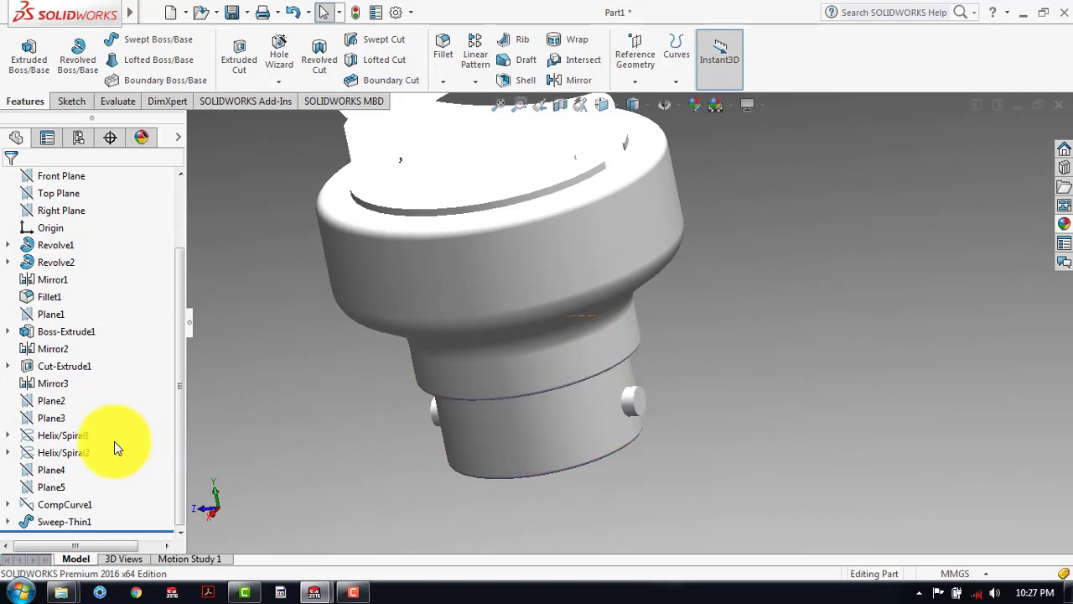
left_click(57, 331)
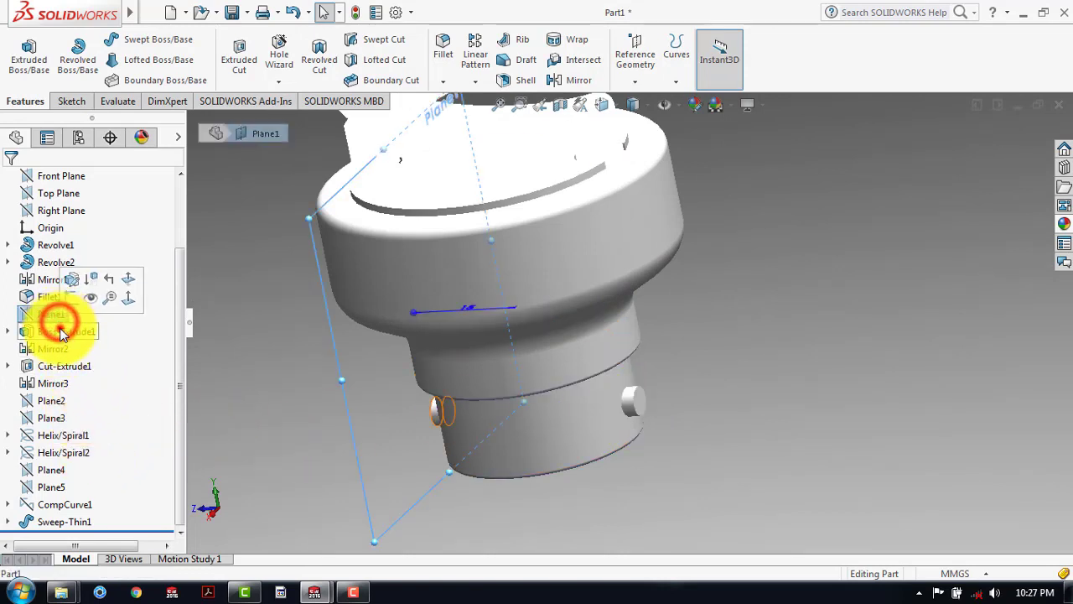
left_click(53, 349, "ctrl")
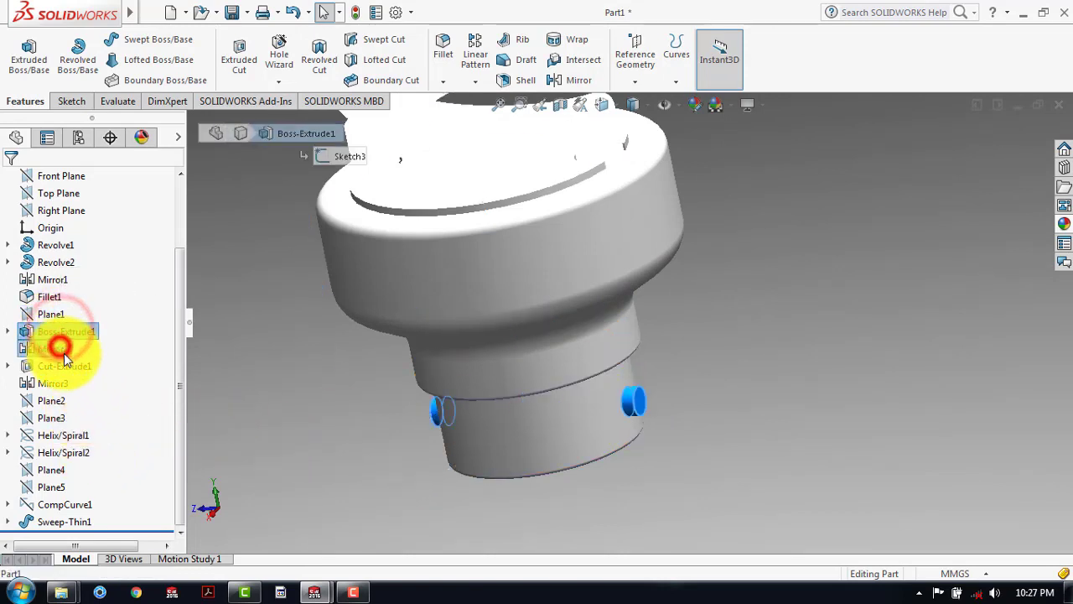
left_click(1063, 221)
scroll(985, 199, "up", 3)
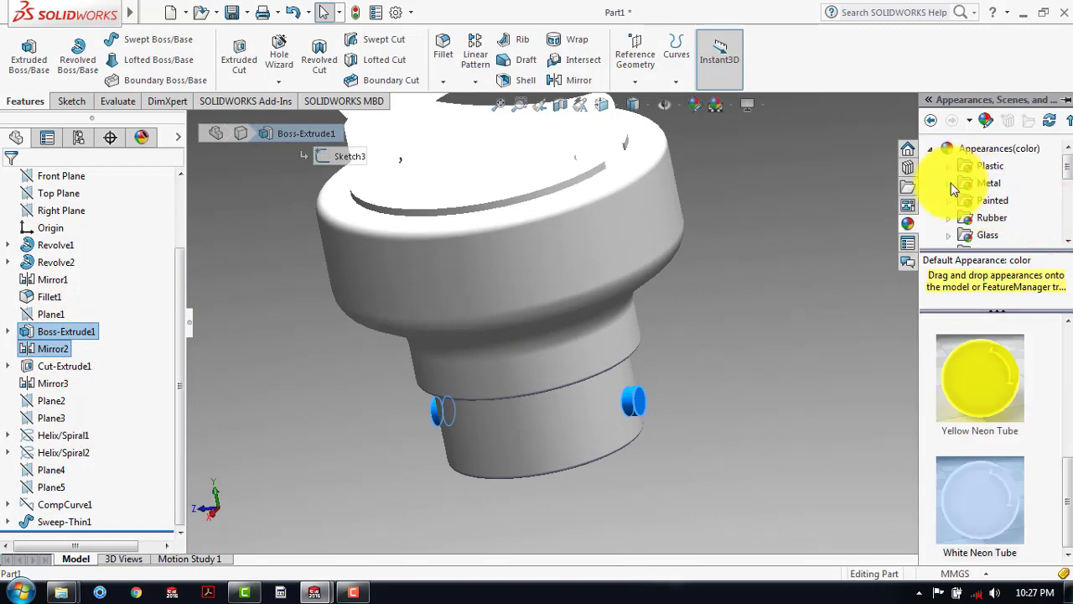
left_click(953, 186)
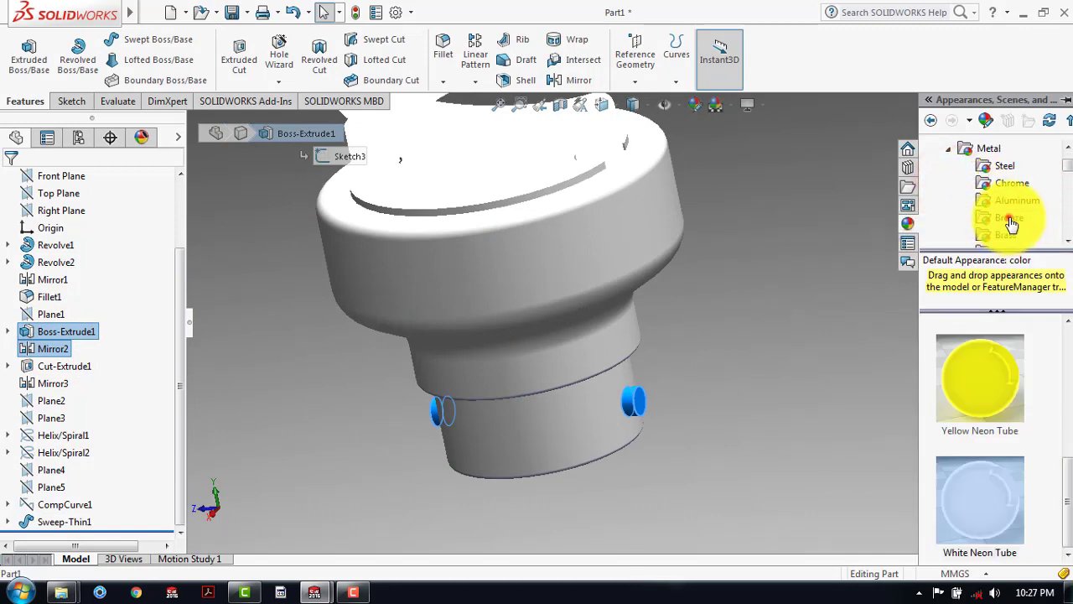
left_click(1011, 219)
double_click(982, 456)
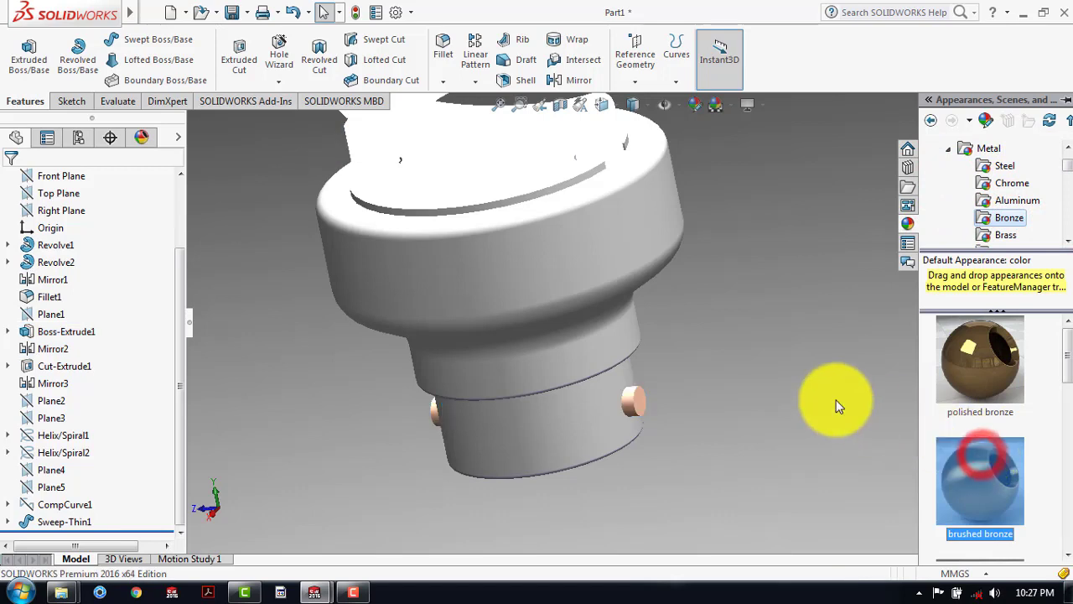
scroll(836, 402, "up", 5)
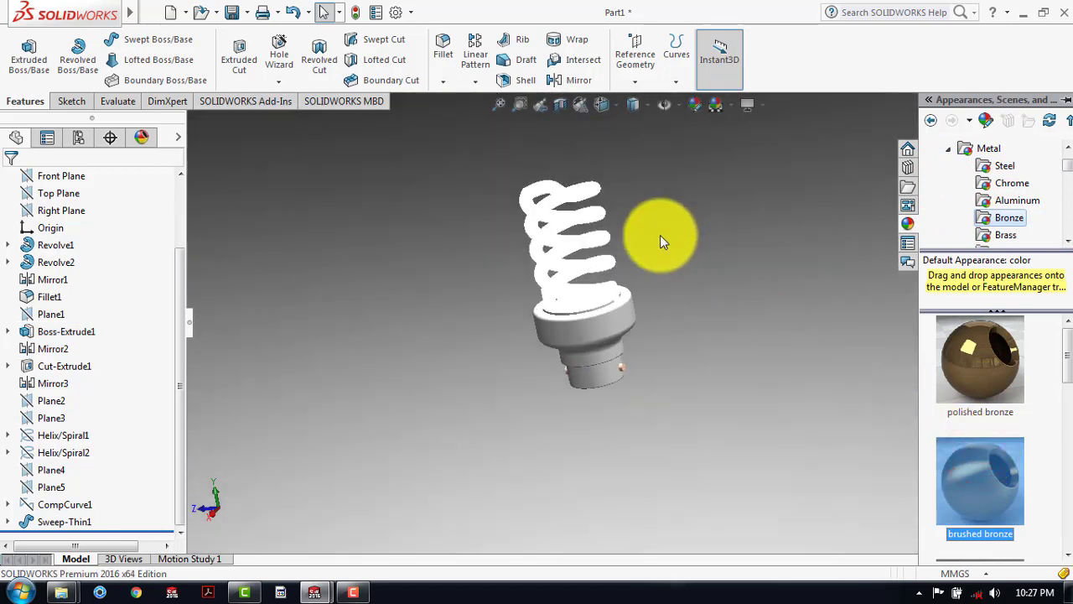
left_click(798, 243)
scroll(614, 259, "down", 2)
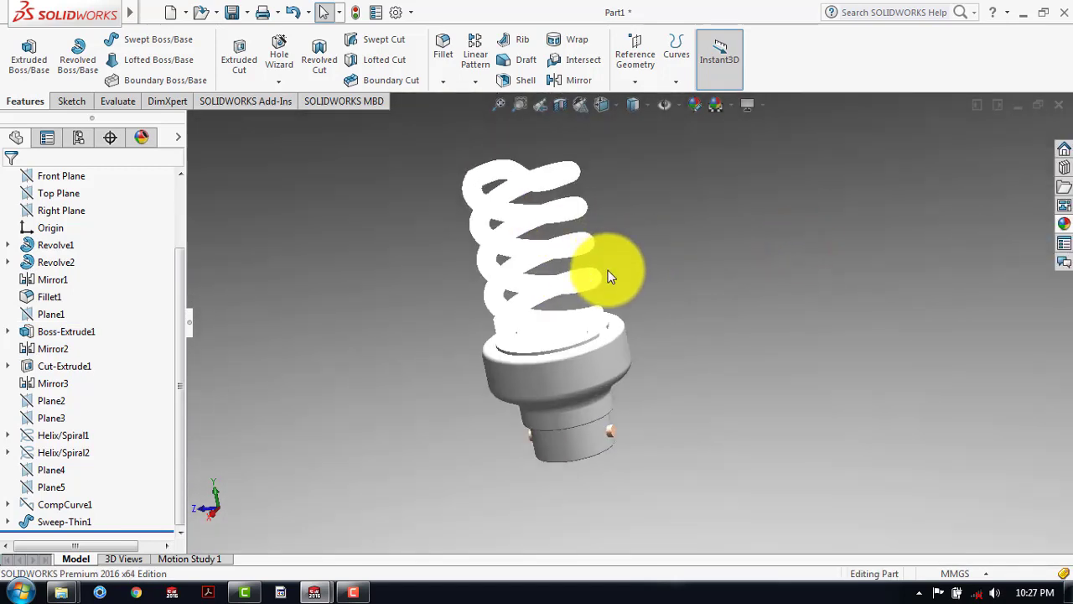
scroll(649, 295, "up", 1)
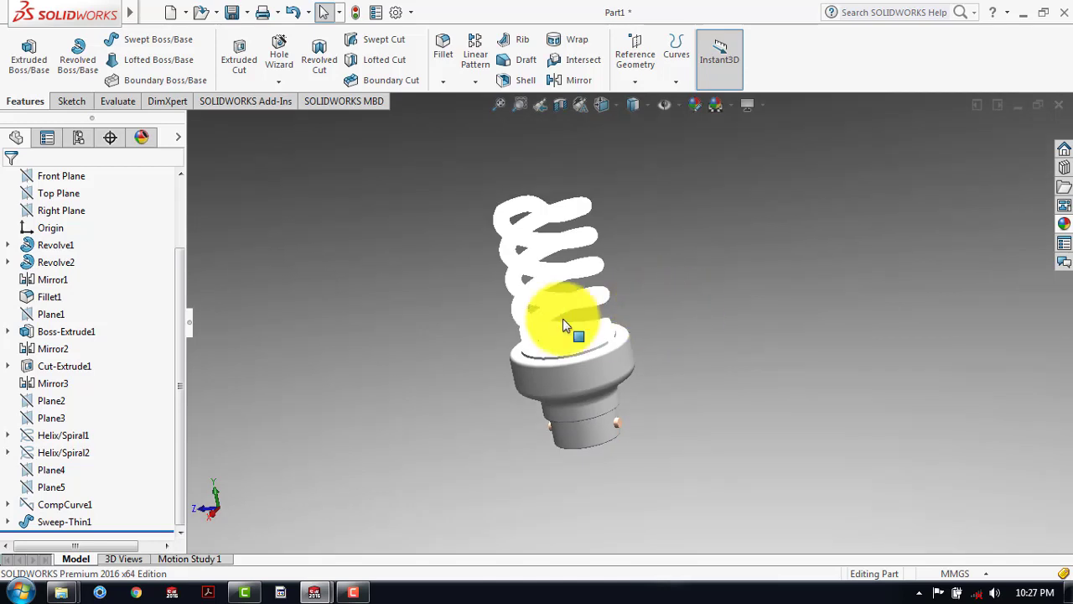
scroll(445, 314, "down", 1)
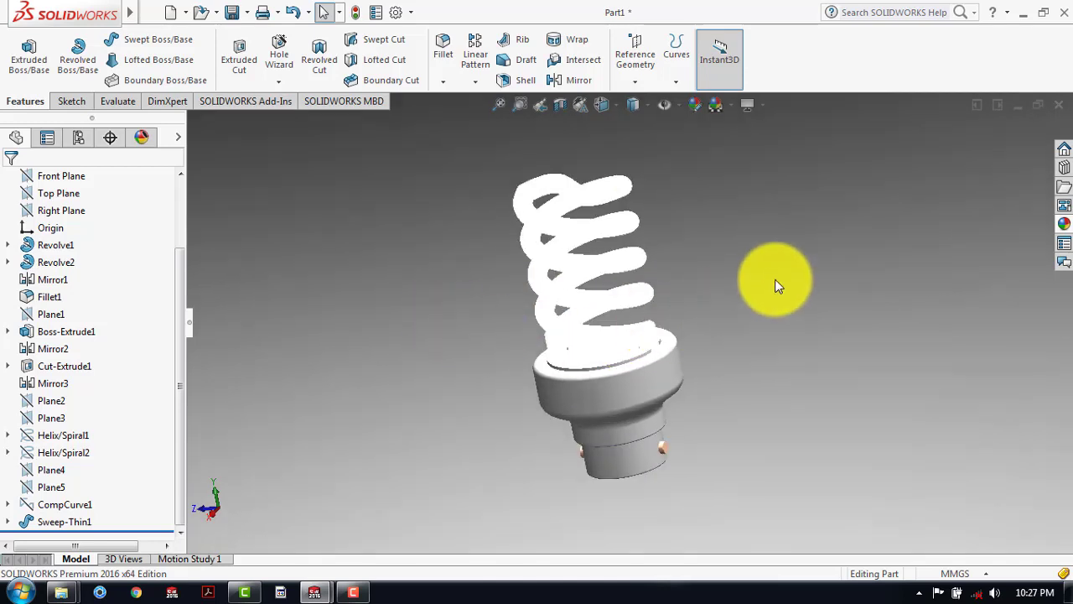